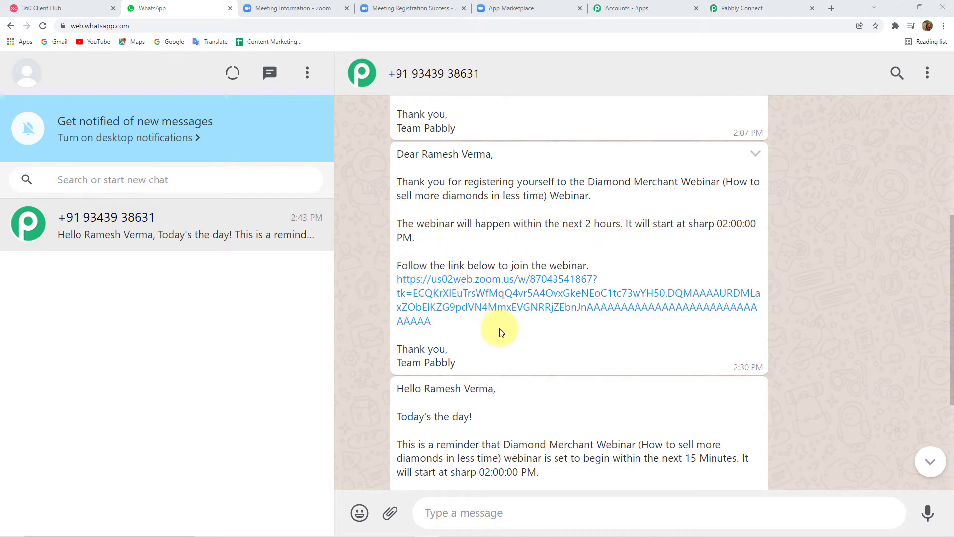
# Step: Scroll to the 2:43 PM 15-minute webinar reminder and briefly highlight the word 'diamonds'
pyautogui.scroll(-4, 500, 332)
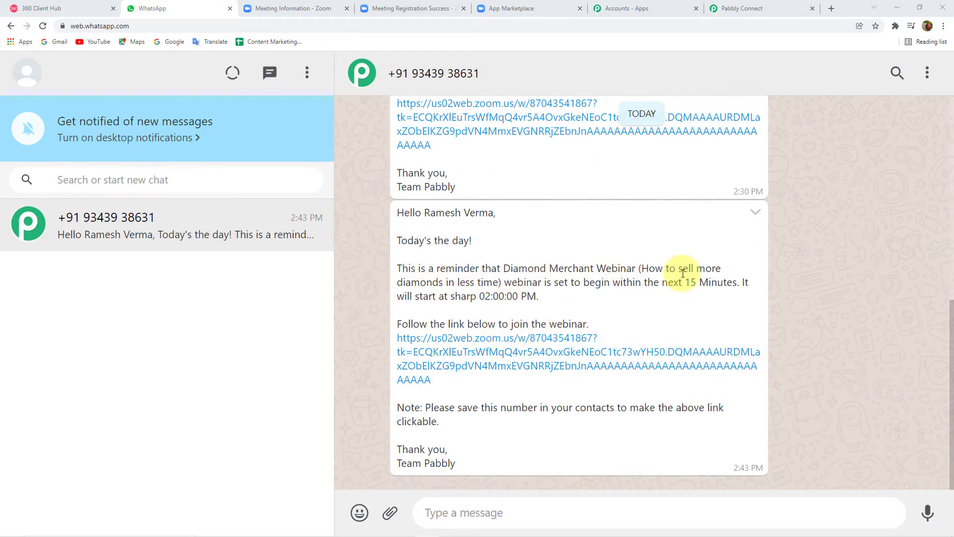
pyautogui.doubleClick(433, 282)
pyautogui.click(517, 279)
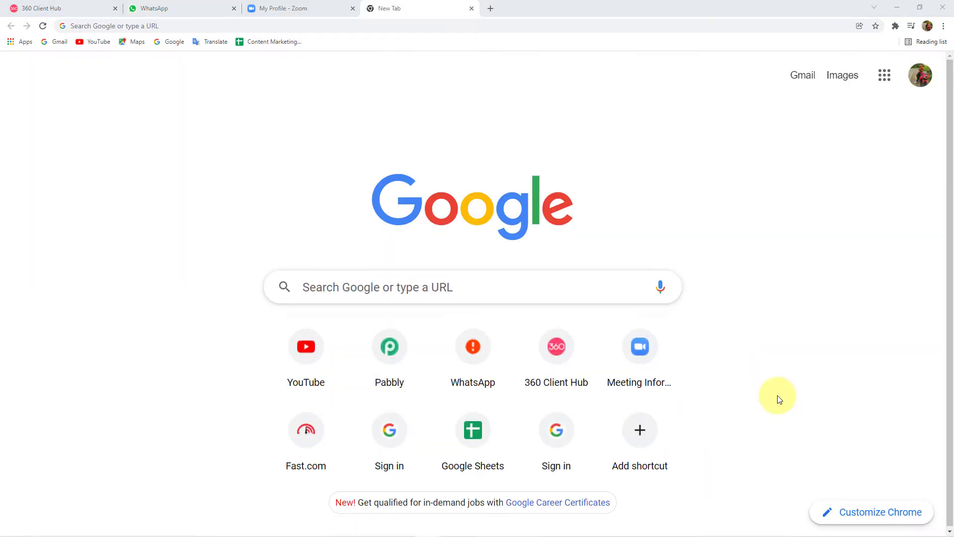
# Step: Load Pabbly.com and go to the Pabbly Connect product page
pyautogui.click(276, 27)
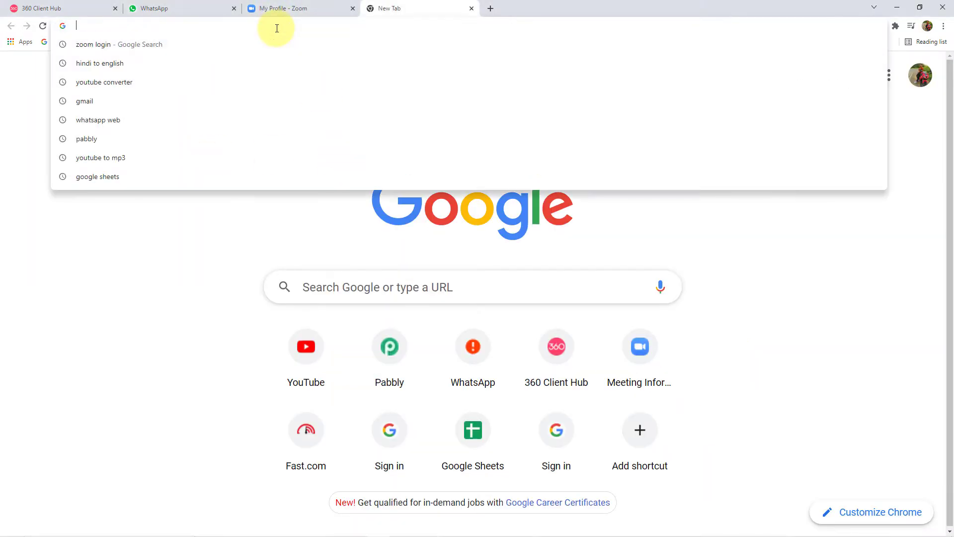
pyautogui.write('Pabbly')
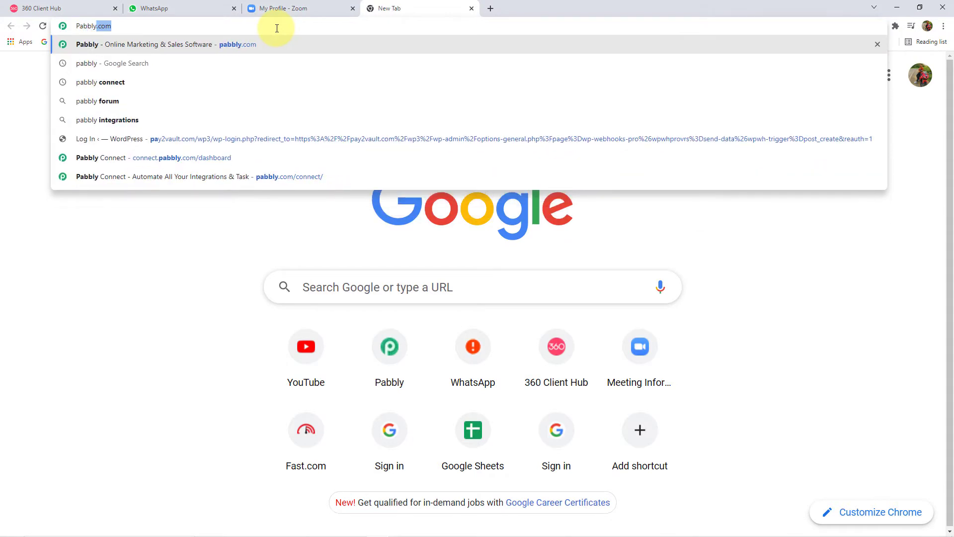
pyautogui.write('.com')
pyautogui.press('Return')
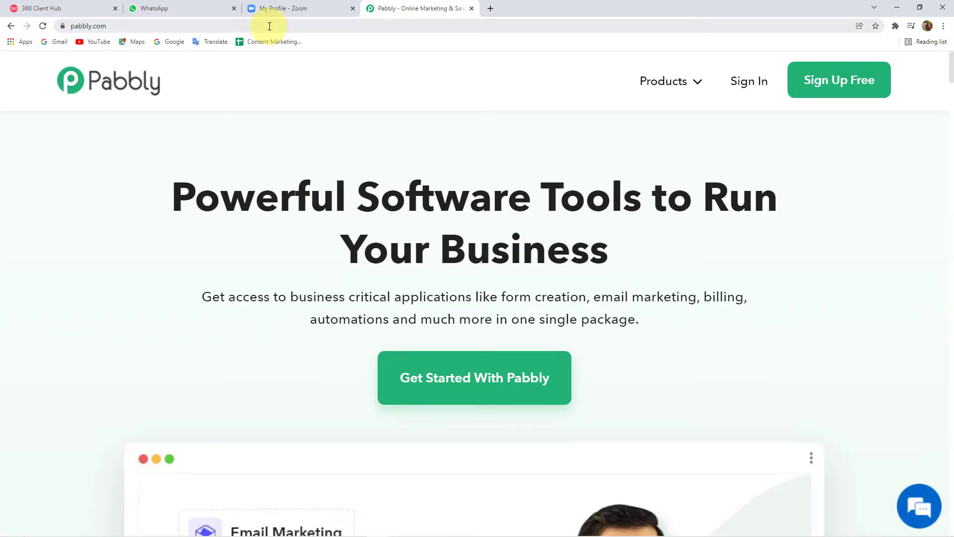
pyautogui.moveTo(663, 91)
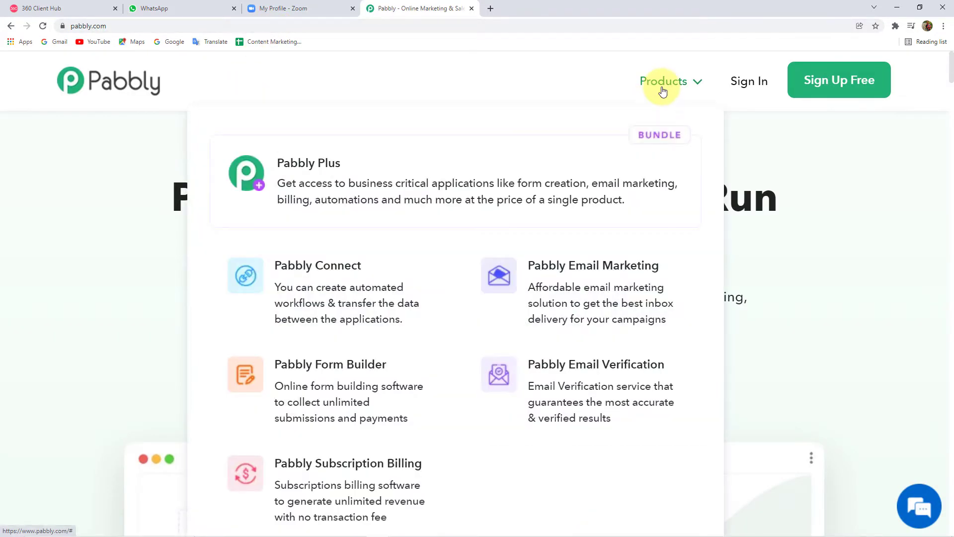
pyautogui.click(342, 295)
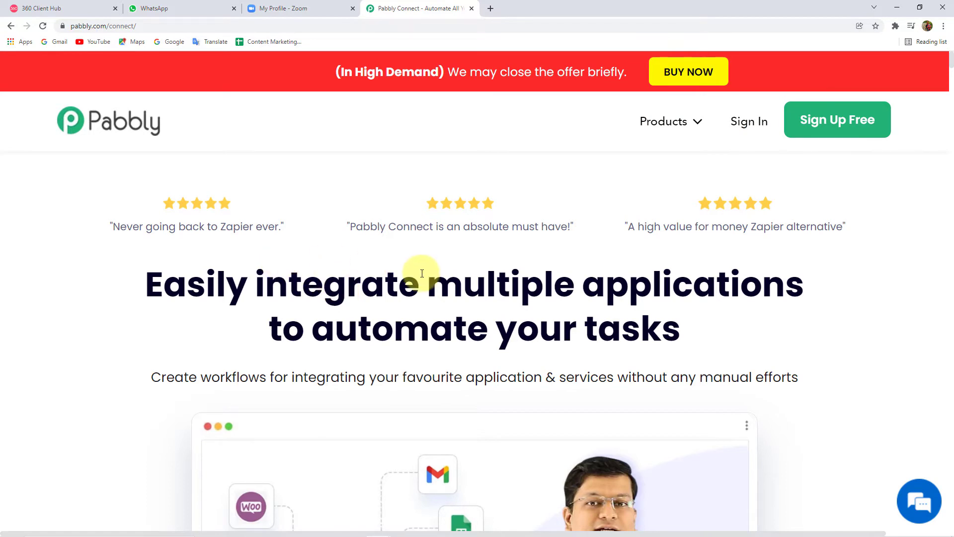
pyautogui.scroll(-8, 422, 271)
pyautogui.scroll(8, 422, 275)
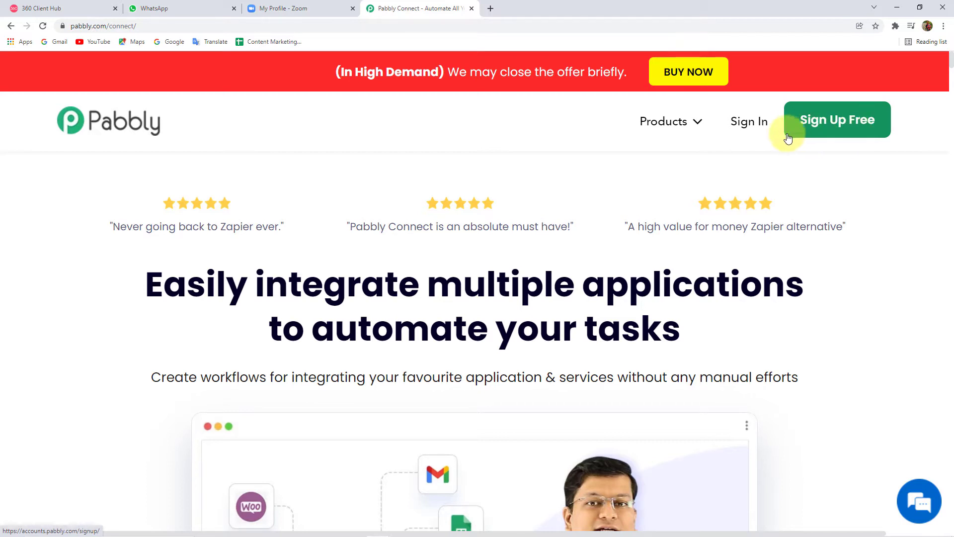
# Step: Sign in to the Pabbly account and launch Pabbly Connect from the apps list
pyautogui.click(750, 128)
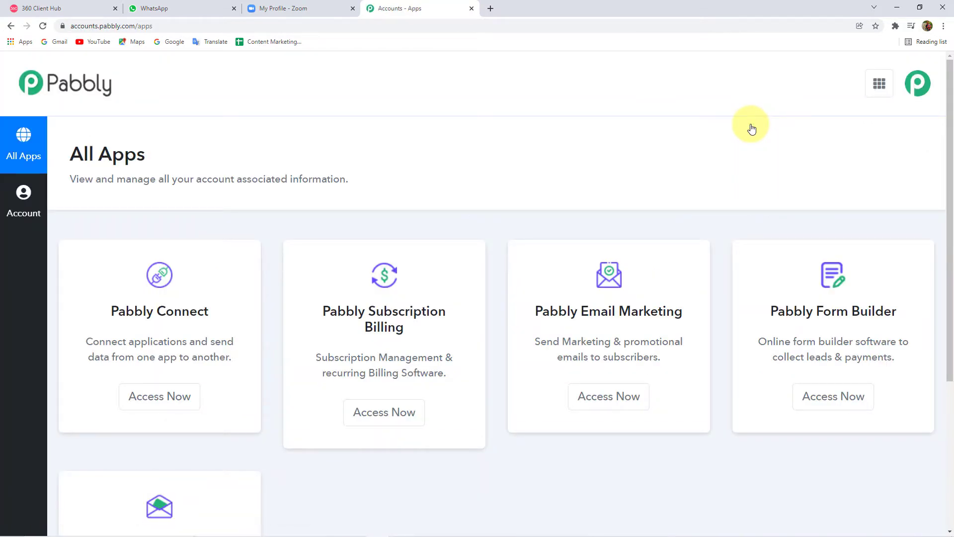
pyautogui.scroll(-1, 136, 311)
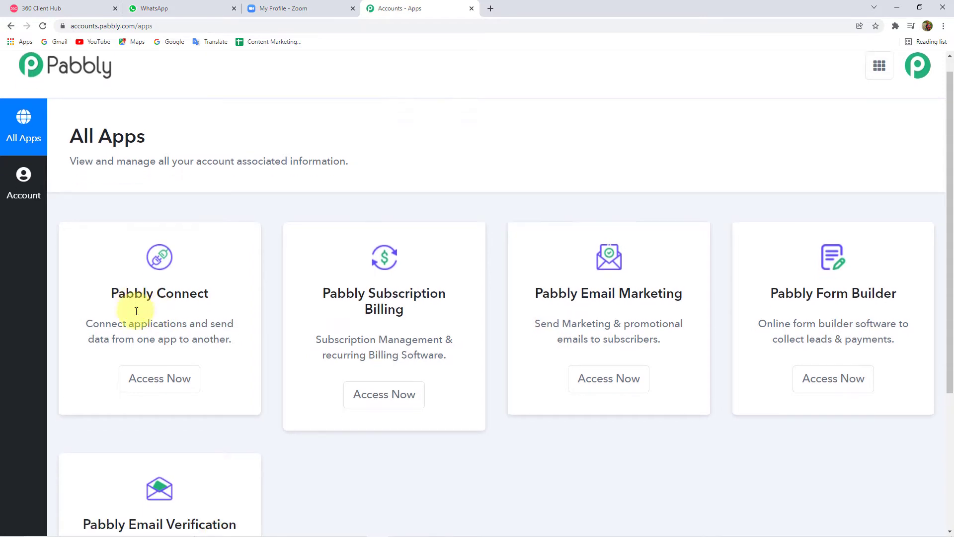
pyautogui.scroll(-2, 136, 312)
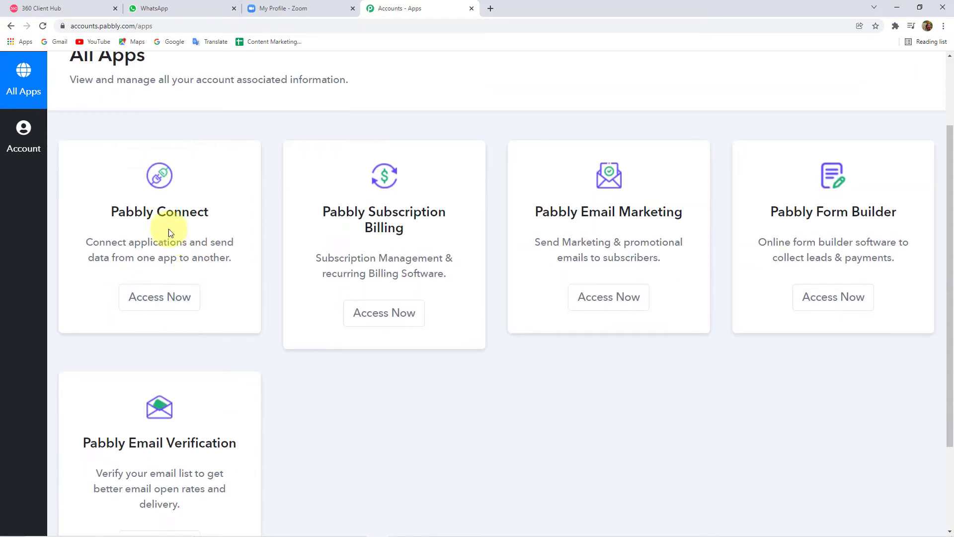
pyautogui.click(168, 306)
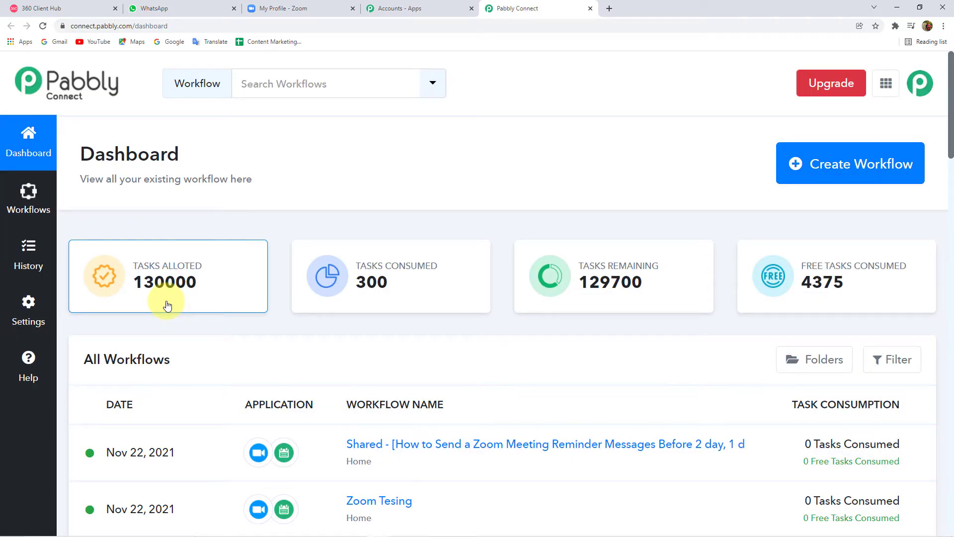
# Step: Create a new workflow with the name 'Zoom to WhatsApp'
pyautogui.doubleClick(134, 156)
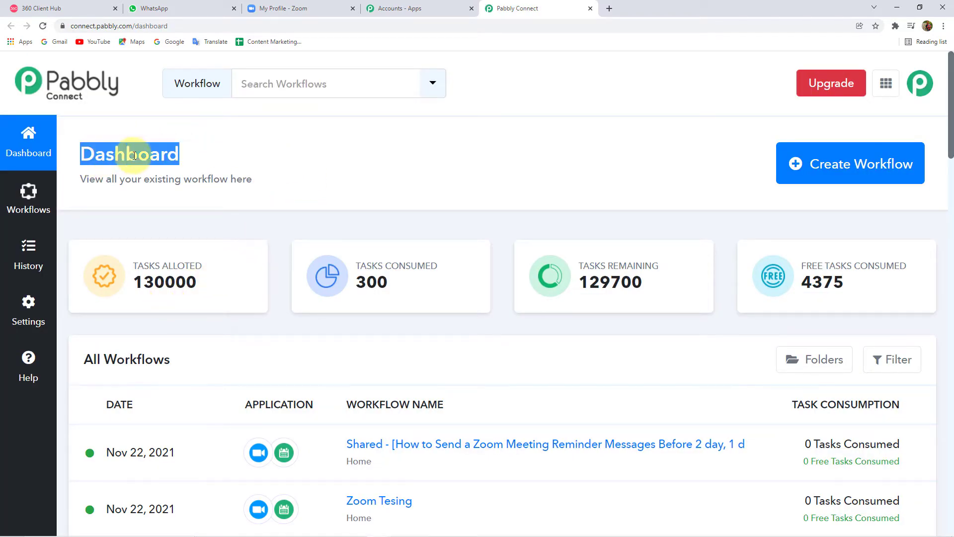
pyautogui.click(272, 155)
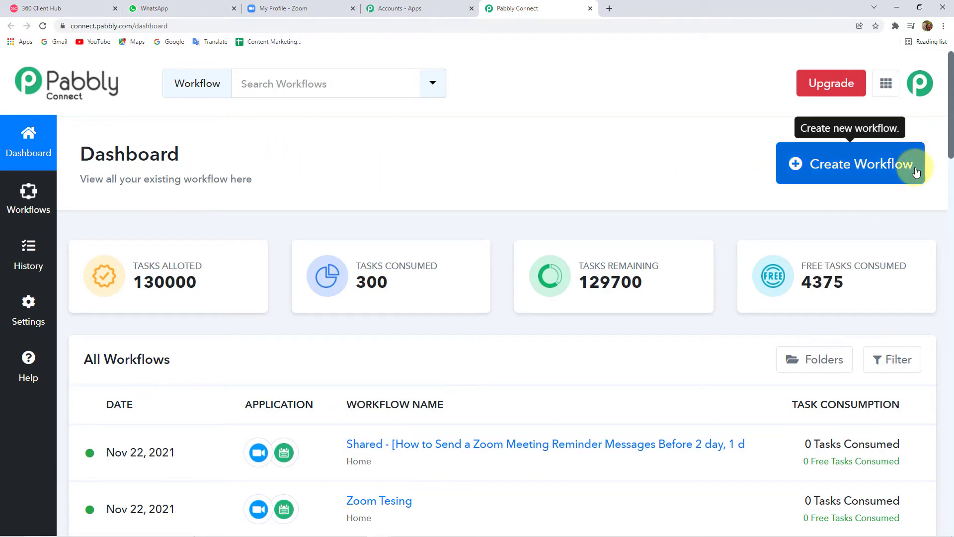
pyautogui.click(890, 170)
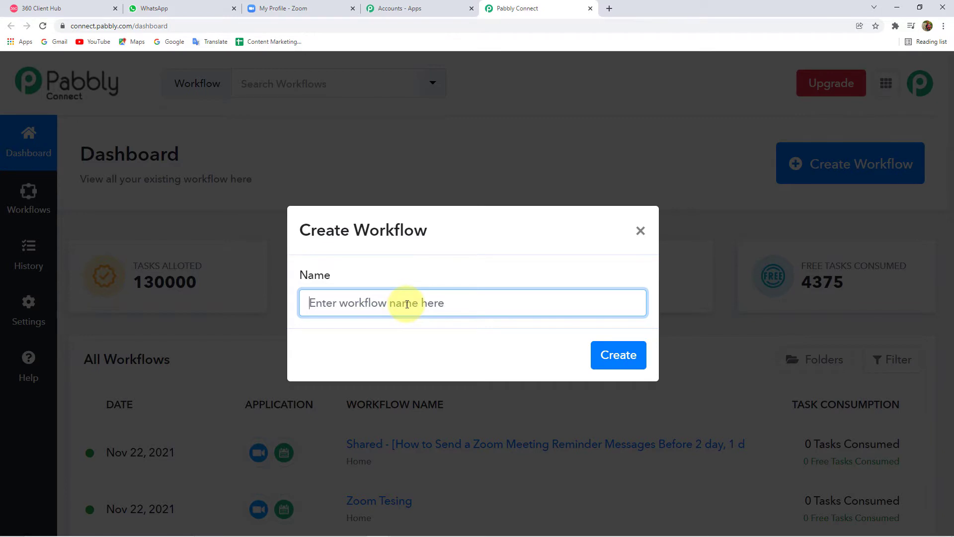
pyautogui.write('Zoo')
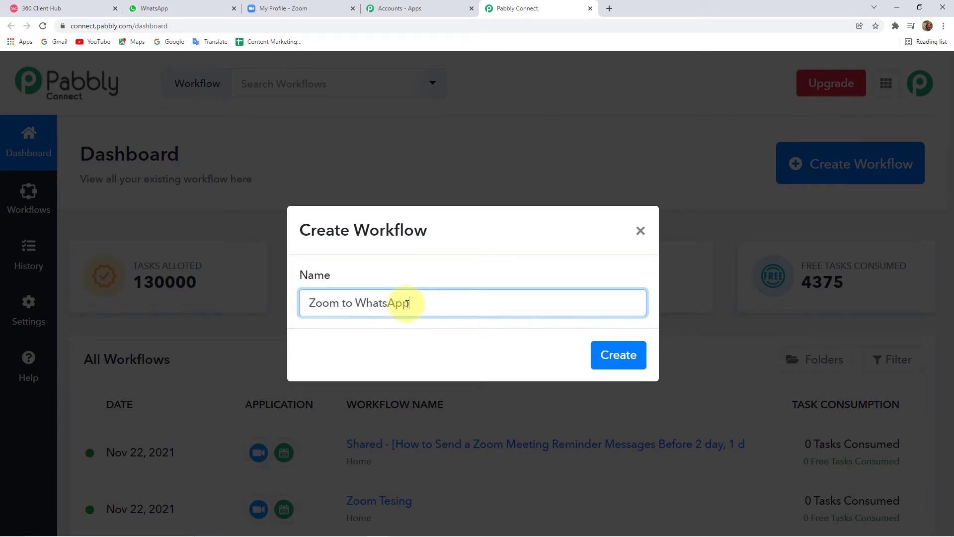
pyautogui.write('m to WhatsApp')
pyautogui.click(616, 354)
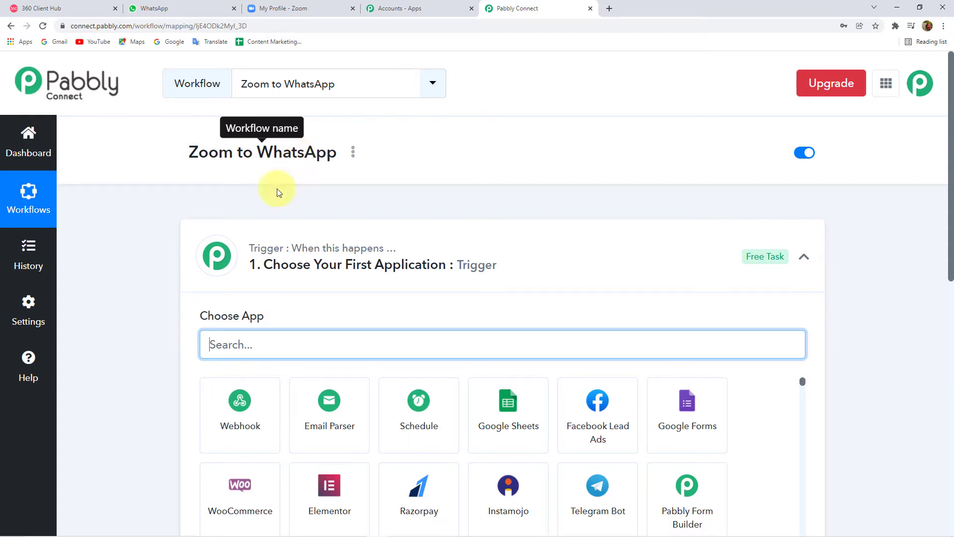
# Step: Search for and choose Zoom as the trigger app
pyautogui.click(366, 270)
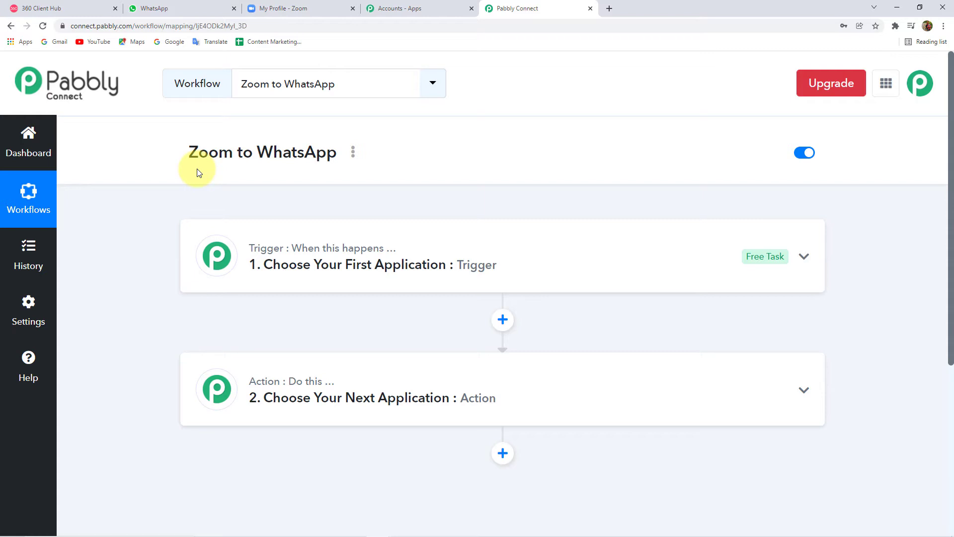
pyautogui.click(405, 265)
pyautogui.scroll(-1, 244, 313)
pyautogui.scroll(-1, 244, 313)
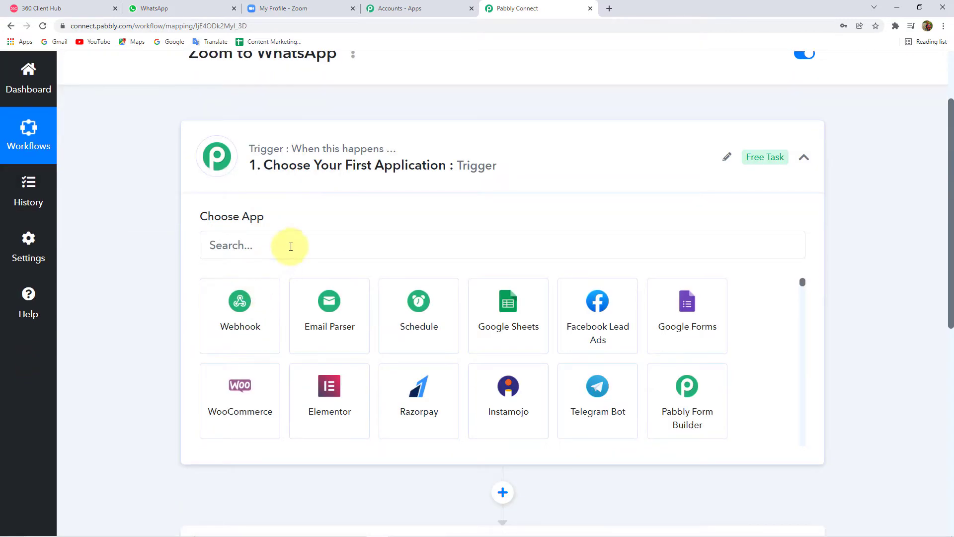
pyautogui.click(292, 245)
pyautogui.write('Zoom')
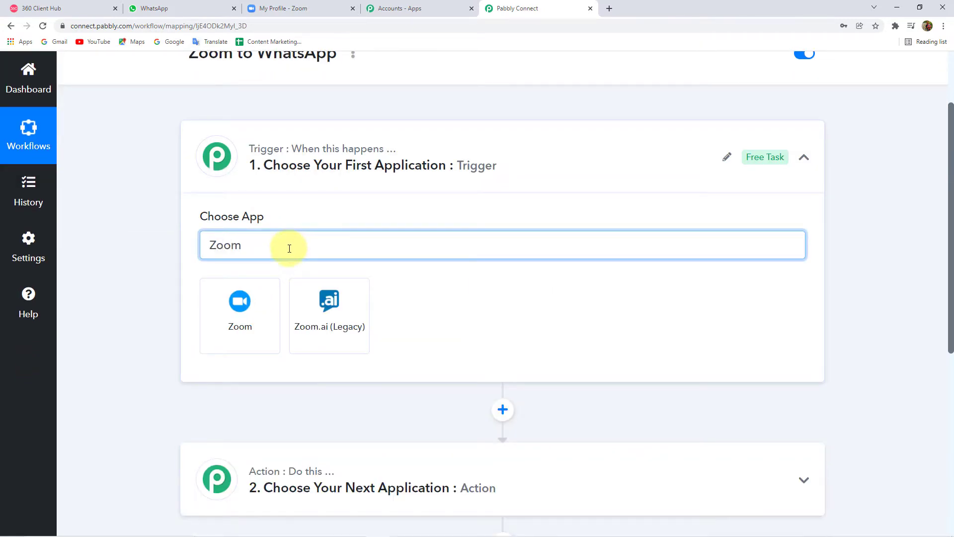
pyautogui.click(251, 314)
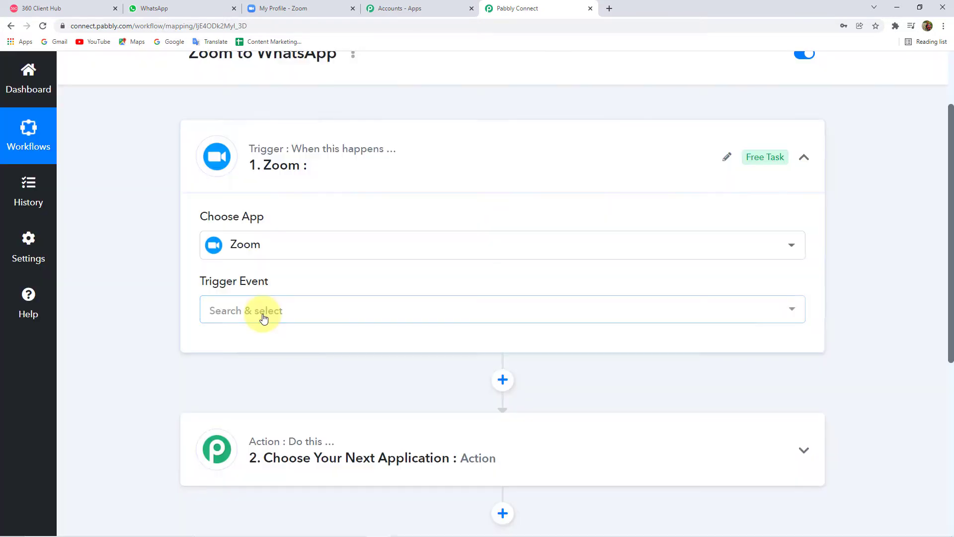
# Step: Set the trigger event to Configure Webhooks and copy the webhook URL
pyautogui.click(264, 318)
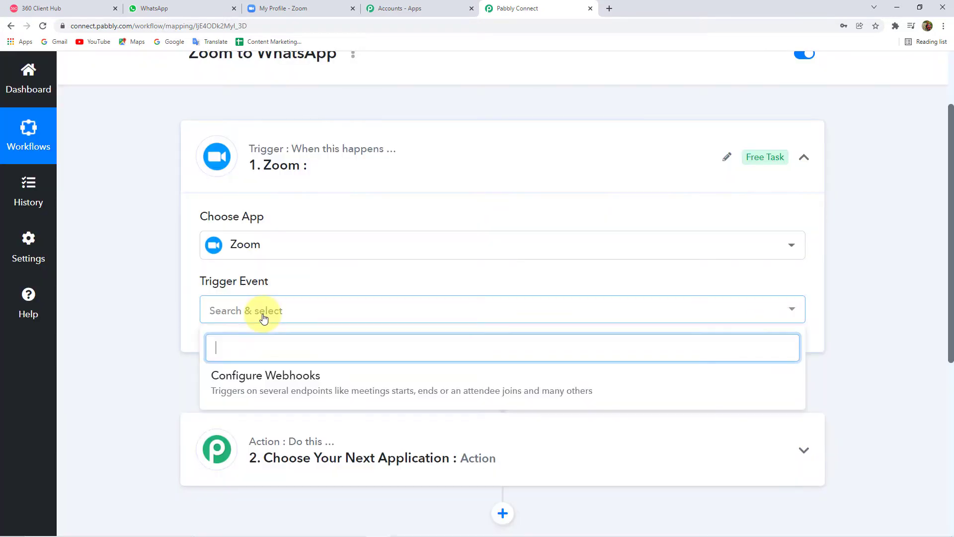
pyautogui.click(288, 376)
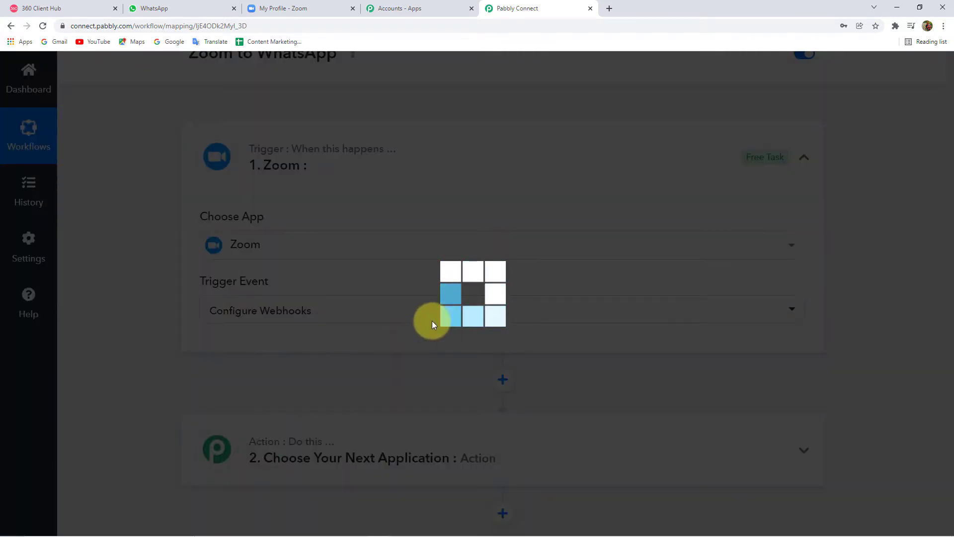
pyautogui.scroll(-3, 433, 324)
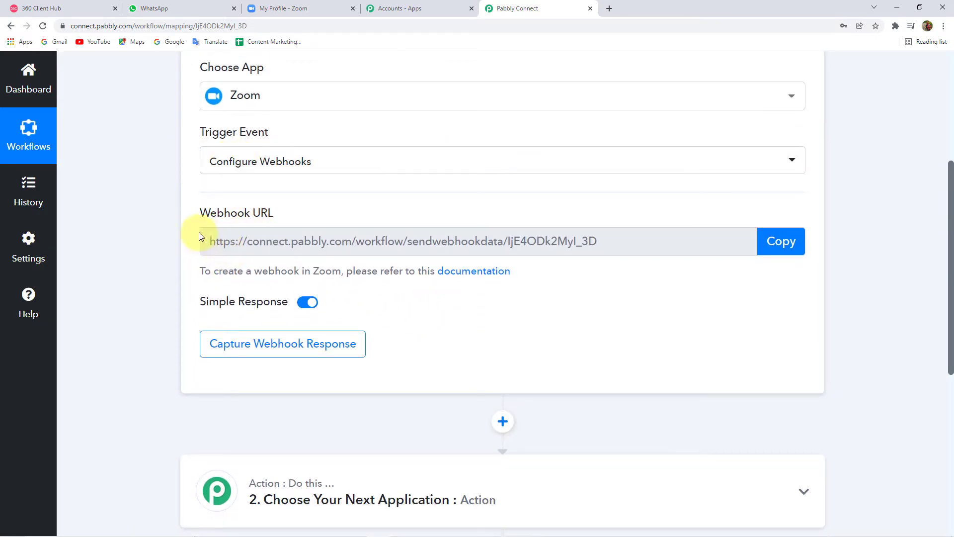
pyautogui.click(792, 245)
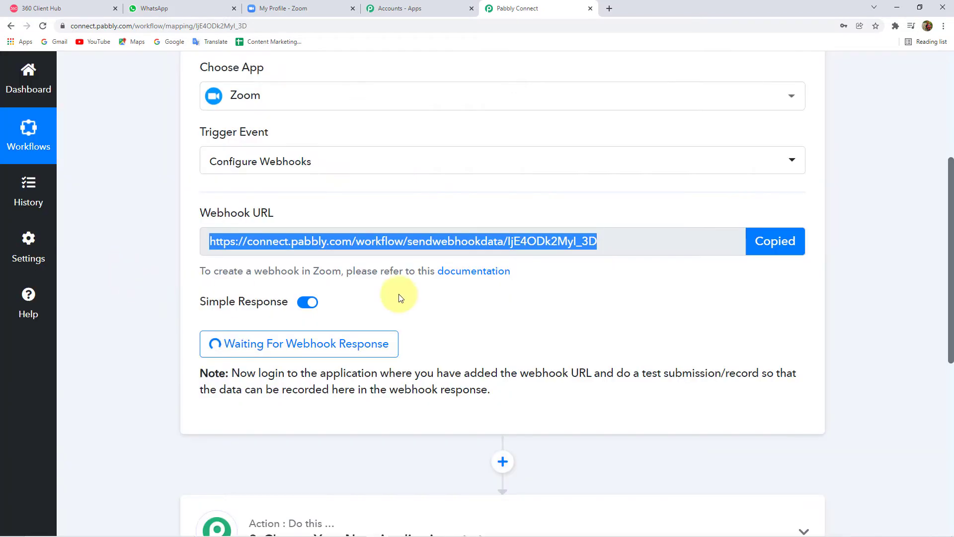
# Step: Read the Zoom webhook setup guide, then copy the webhook URL again
pyautogui.click(473, 272)
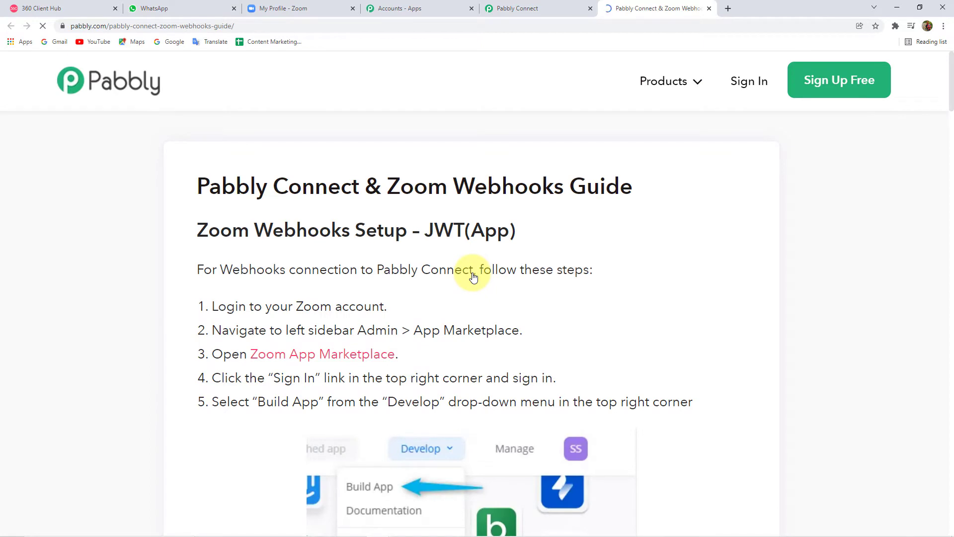
pyautogui.scroll(-4, 328, 288)
pyautogui.scroll(3, 328, 289)
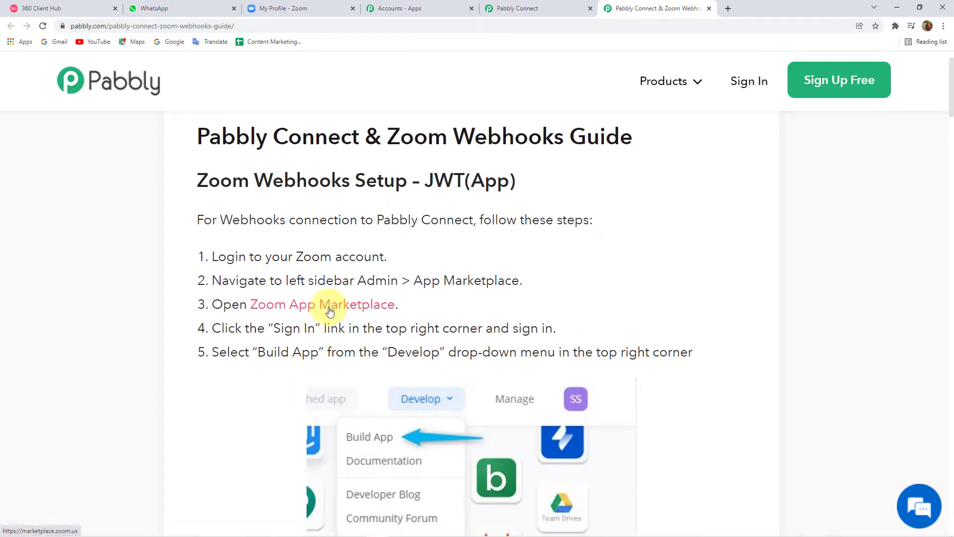
pyautogui.scroll(-8, 329, 309)
pyautogui.scroll(9, 329, 310)
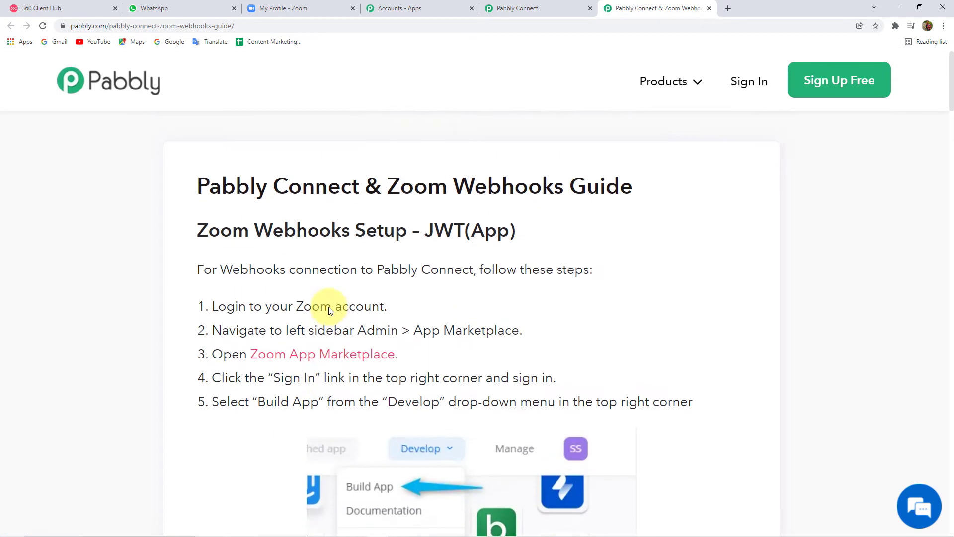
pyautogui.click(710, 9)
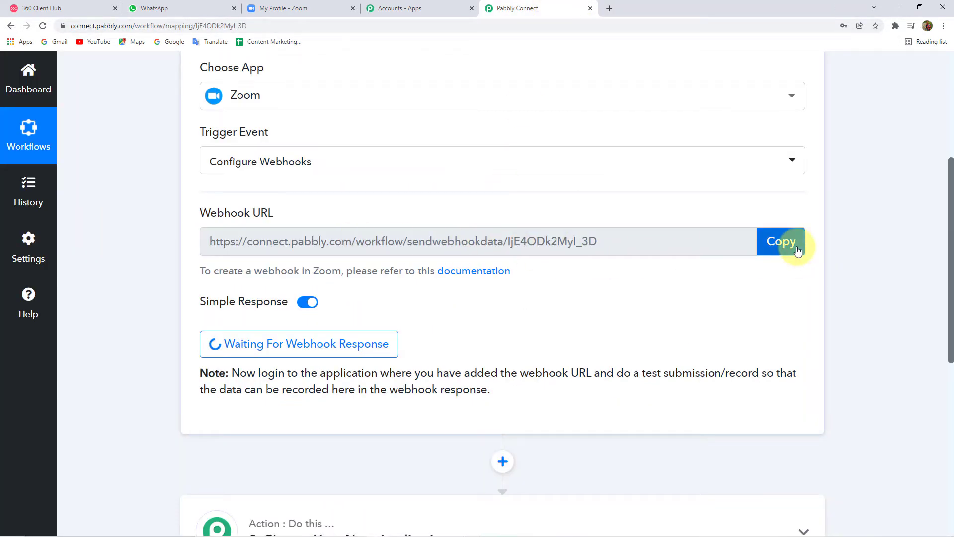
pyautogui.click(781, 241)
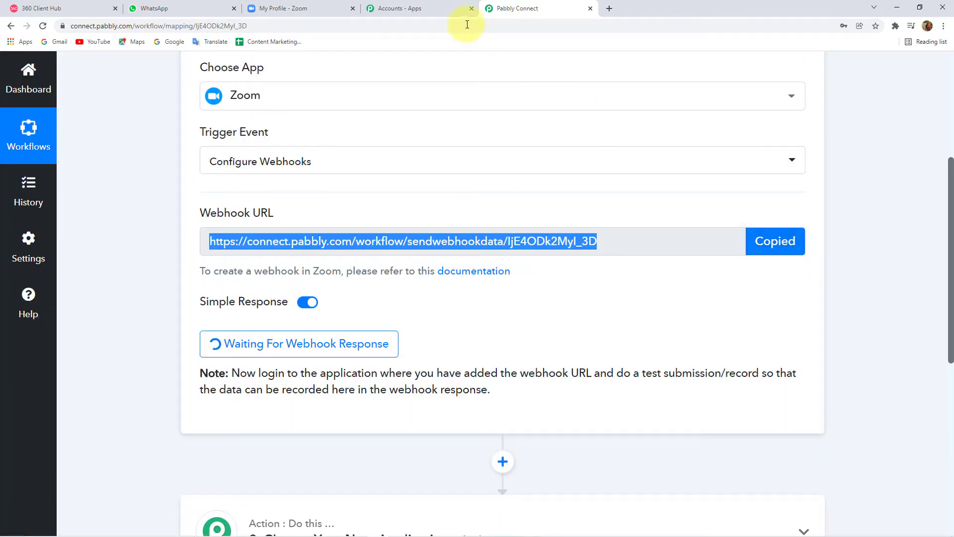
# Step: Go to the Zoom profile's Advanced section and open App Marketplace
pyautogui.click(318, 8)
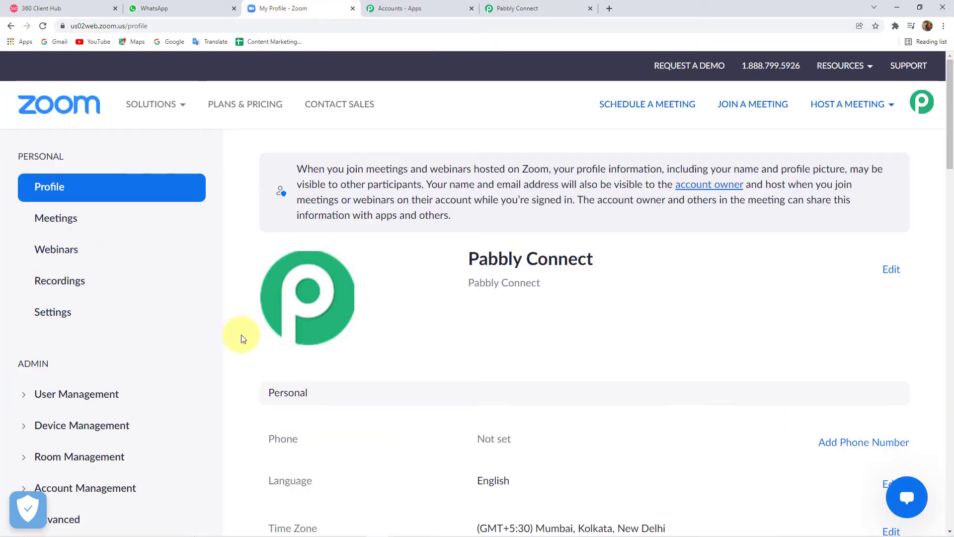
pyautogui.scroll(-3, 166, 256)
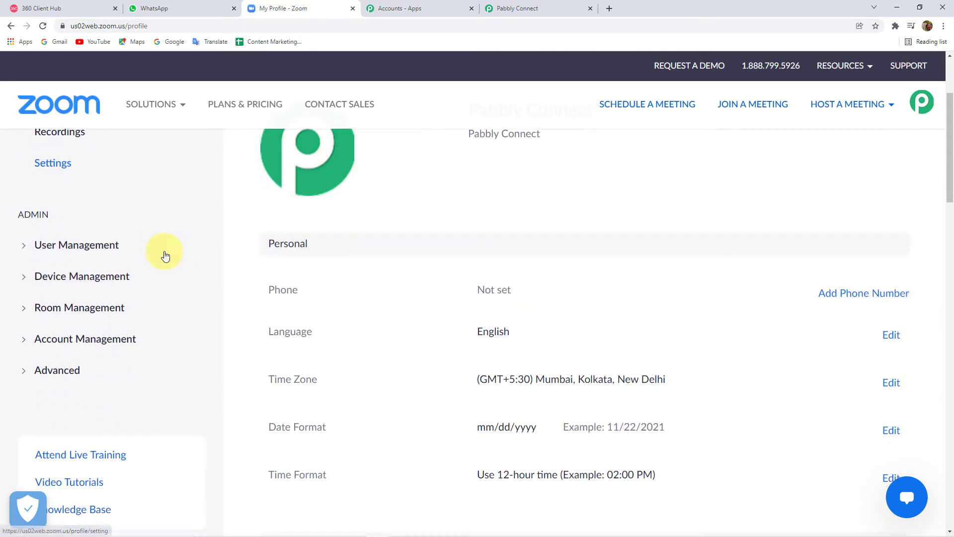
pyautogui.click(50, 370)
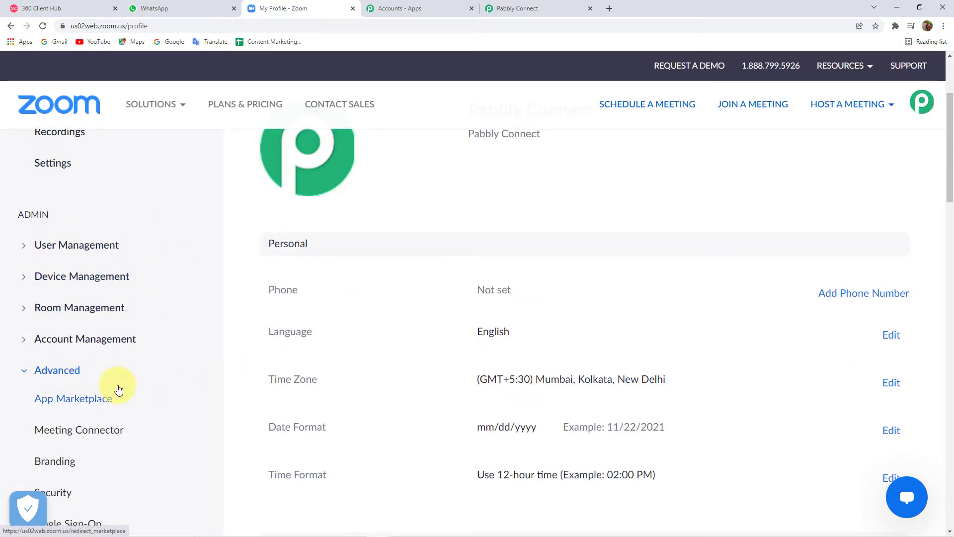
pyautogui.scroll(-3, 118, 389)
pyautogui.click(69, 253)
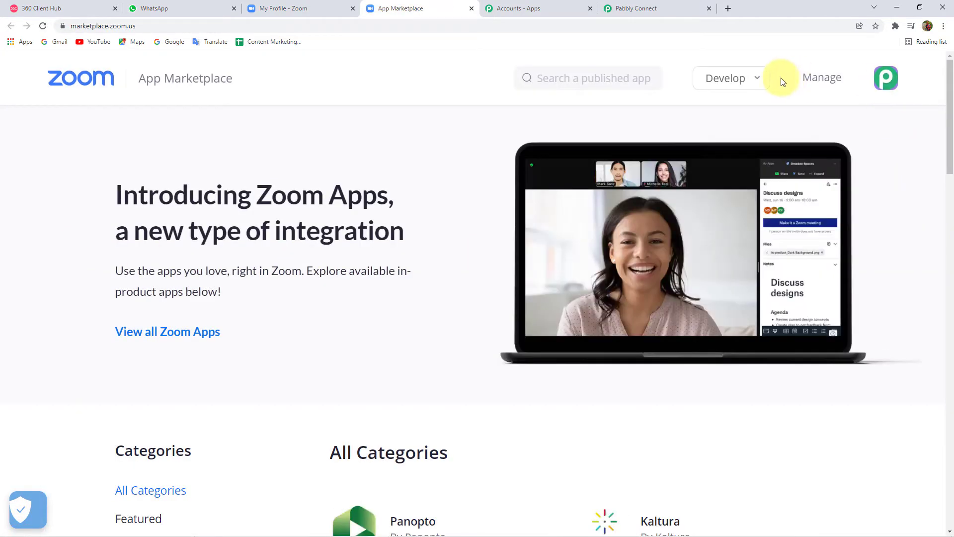
# Step: Go to Develop > Build App in the Zoom App Marketplace
pyautogui.click(743, 84)
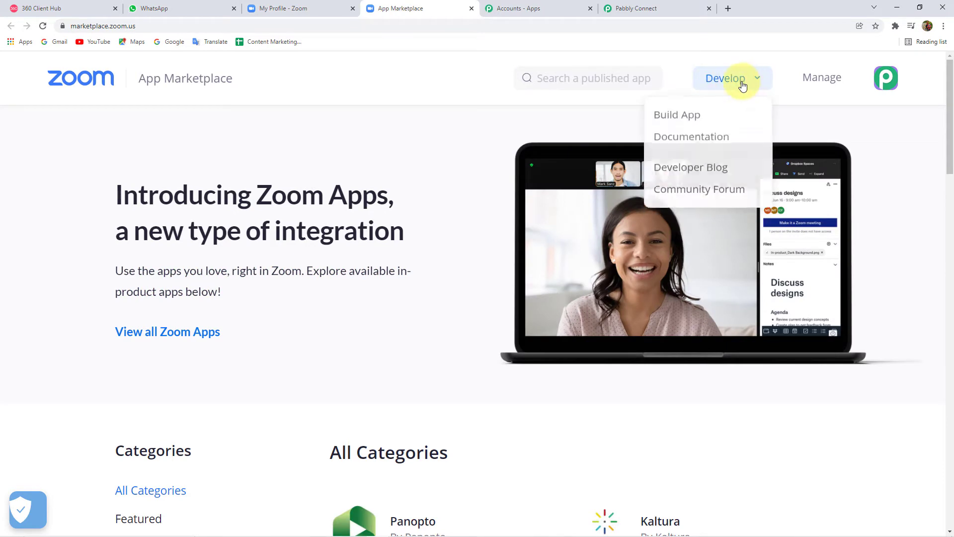
pyautogui.click(672, 123)
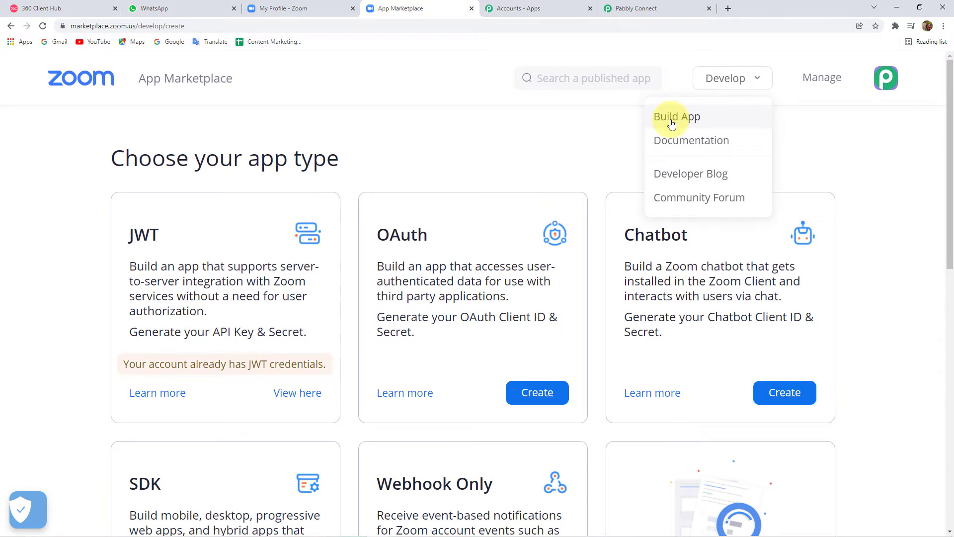
pyautogui.scroll(-5, 427, 299)
pyautogui.scroll(1, 437, 252)
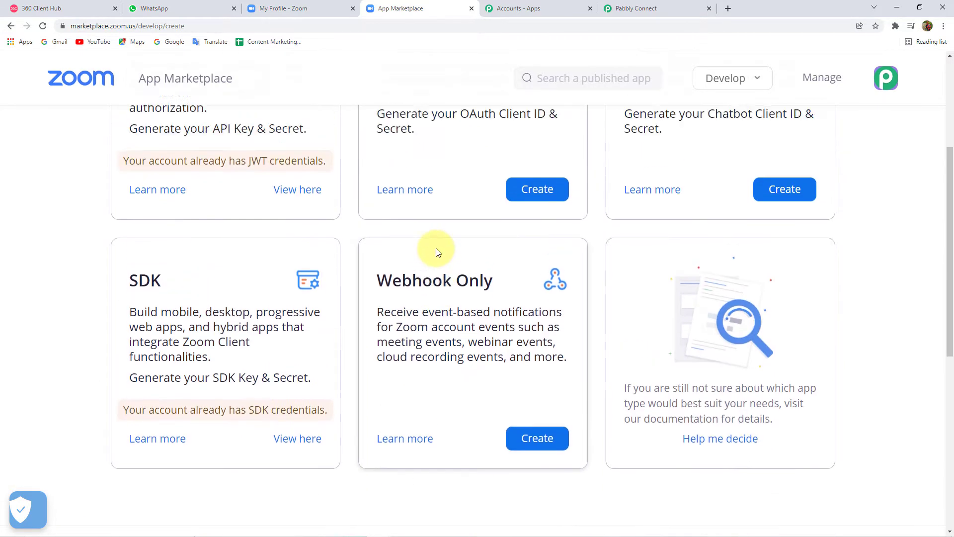
pyautogui.scroll(4, 438, 252)
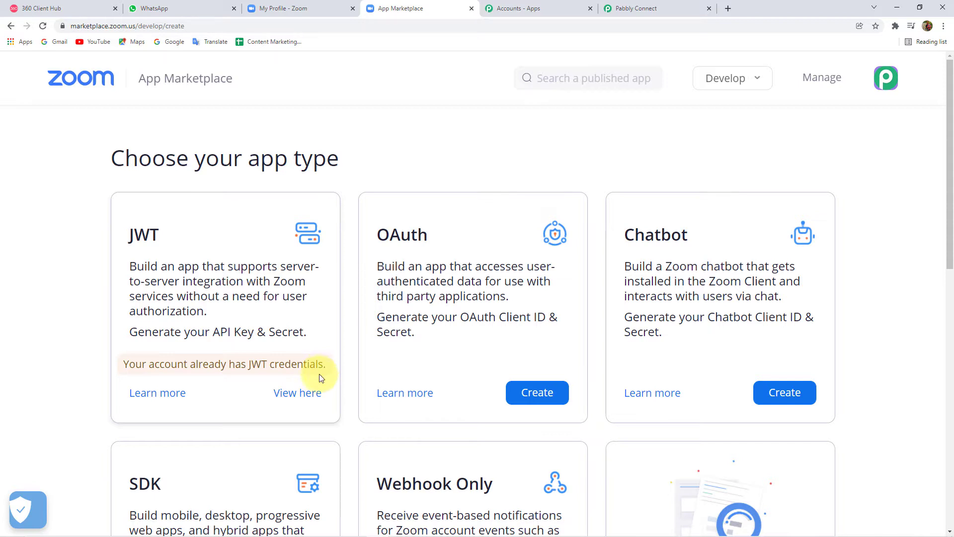
pyautogui.scroll(-1, 305, 398)
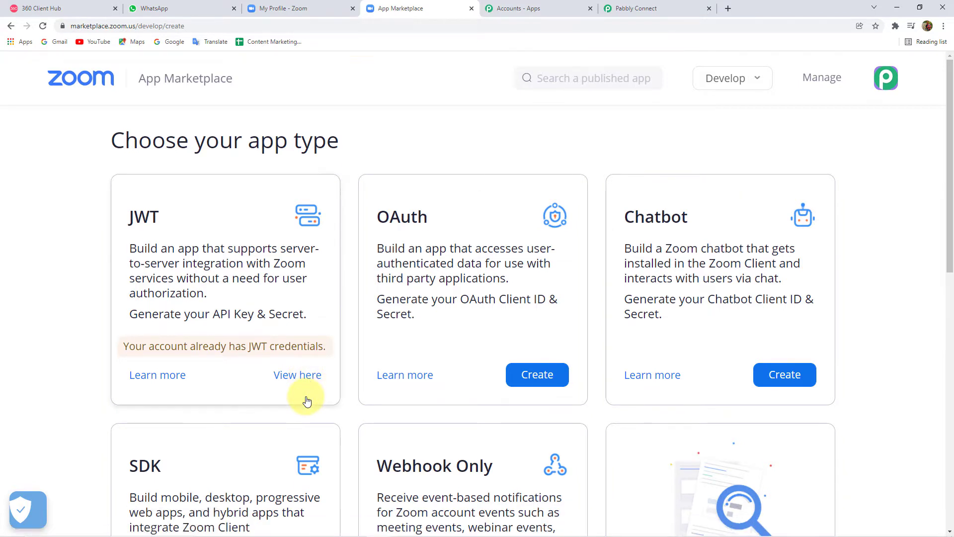
# Step: Open the existing JWT app via View here and review its Information page
pyautogui.click(306, 399)
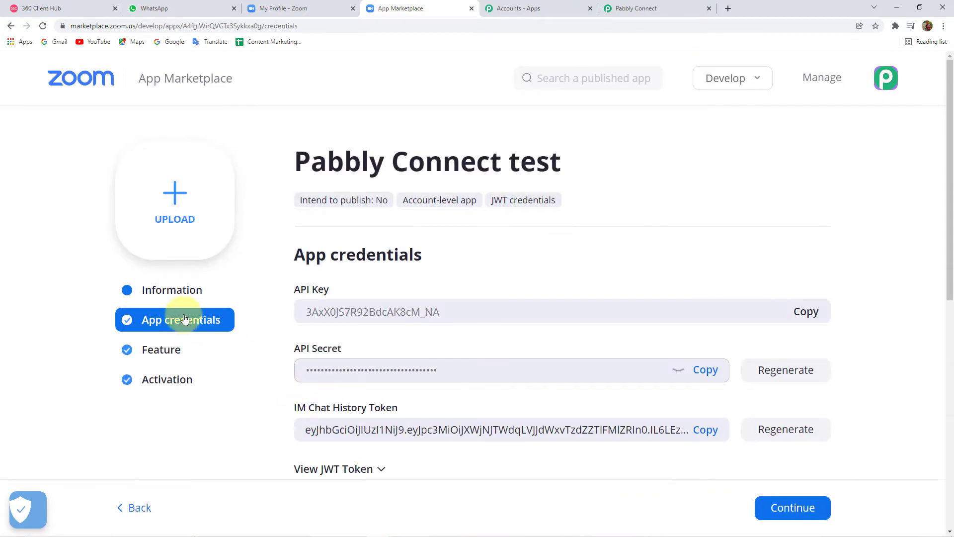
pyautogui.click(161, 290)
pyautogui.scroll(-1, 498, 313)
pyautogui.scroll(-3, 389, 275)
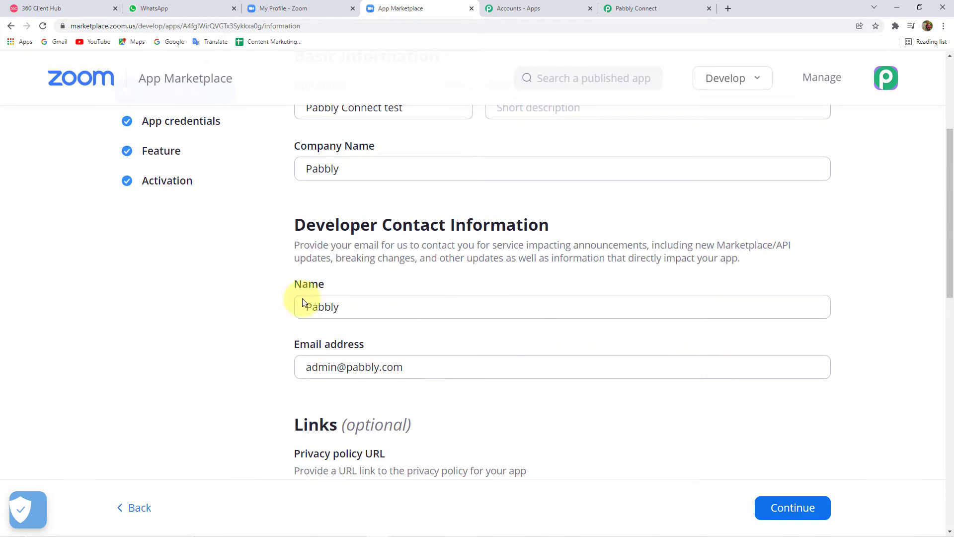
pyautogui.scroll(-3, 401, 409)
pyautogui.scroll(-4, 400, 411)
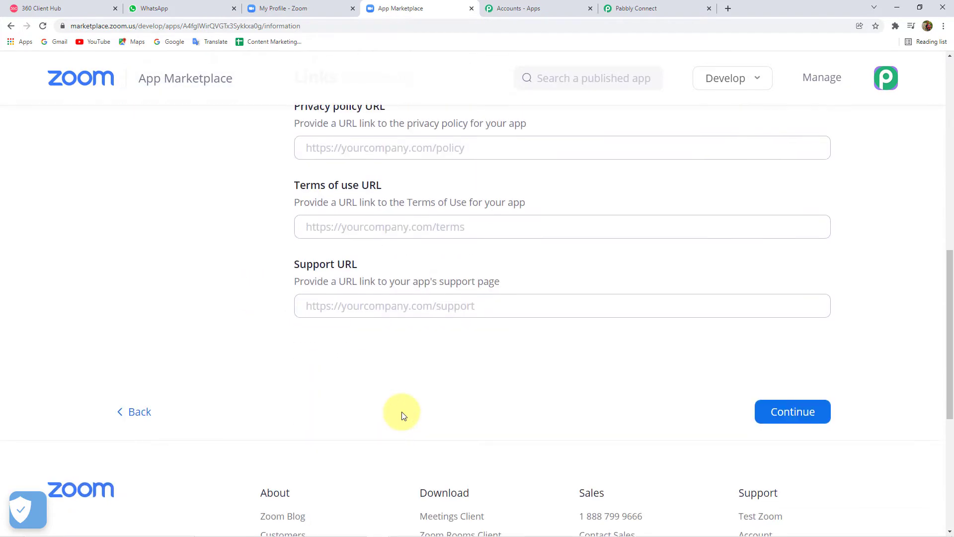
pyautogui.scroll(3, 367, 294)
pyautogui.scroll(3, 584, 417)
pyautogui.scroll(-4, 584, 418)
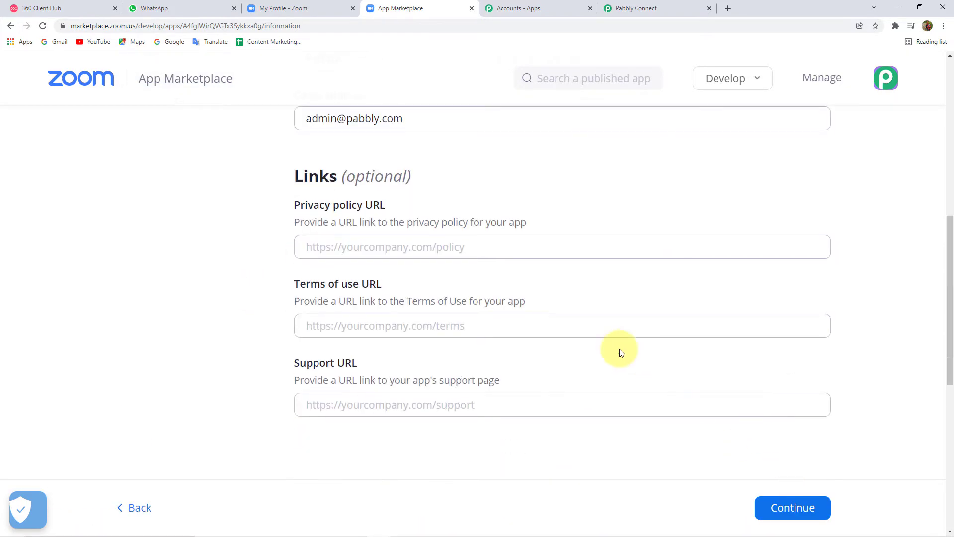
pyautogui.scroll(7, 618, 348)
# Step: Return to App credentials, then open Feature and expand Event subscriptions
pyautogui.click(227, 223)
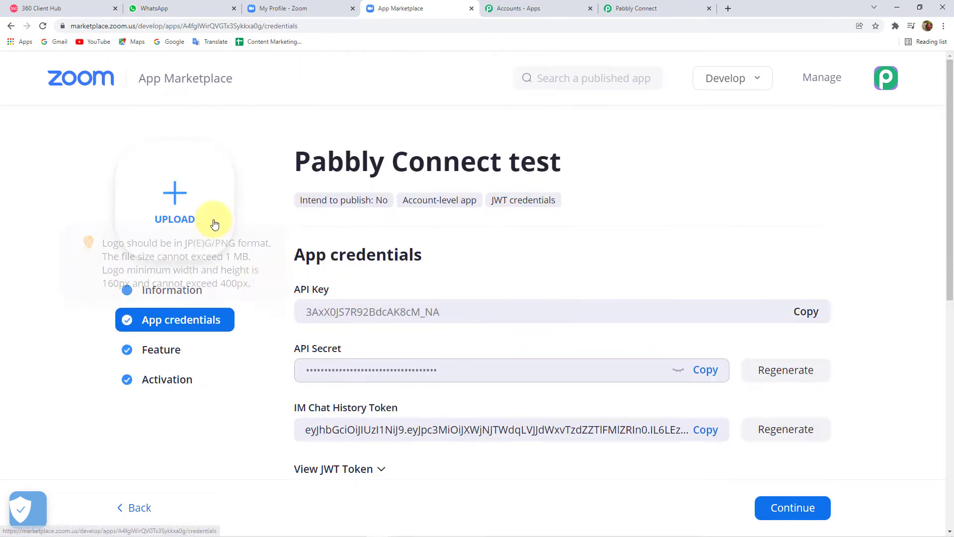
pyautogui.scroll(-3, 631, 341)
pyautogui.scroll(1, 348, 333)
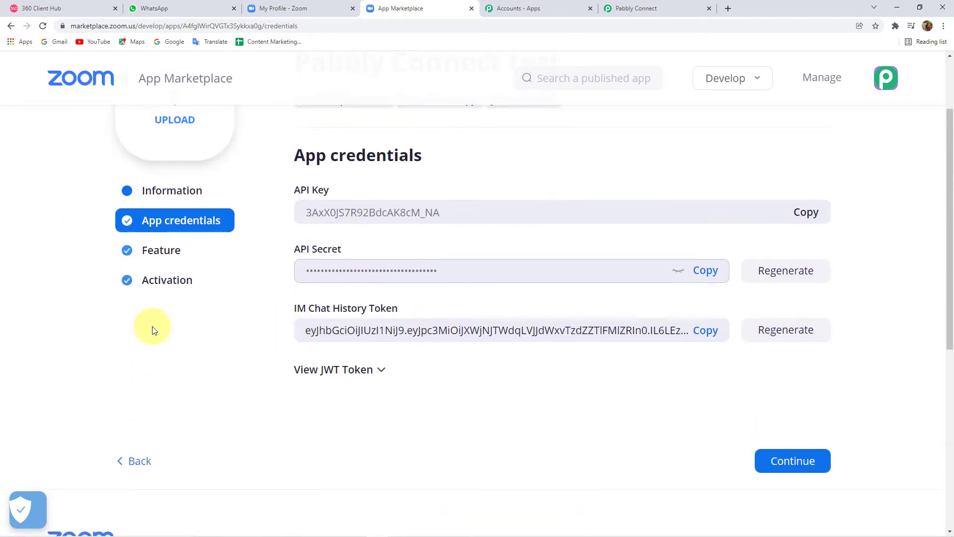
pyautogui.click(159, 250)
pyautogui.scroll(-2, 606, 296)
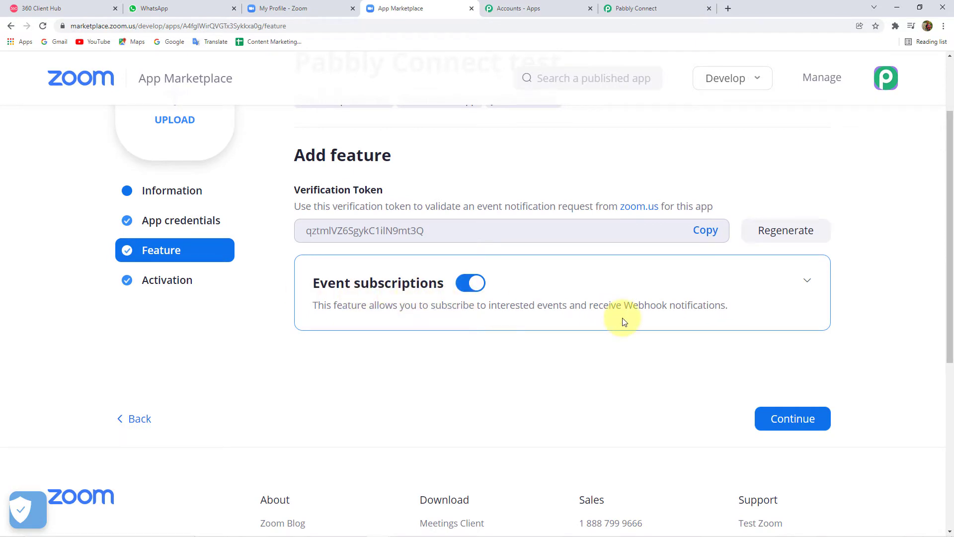
pyautogui.click(808, 281)
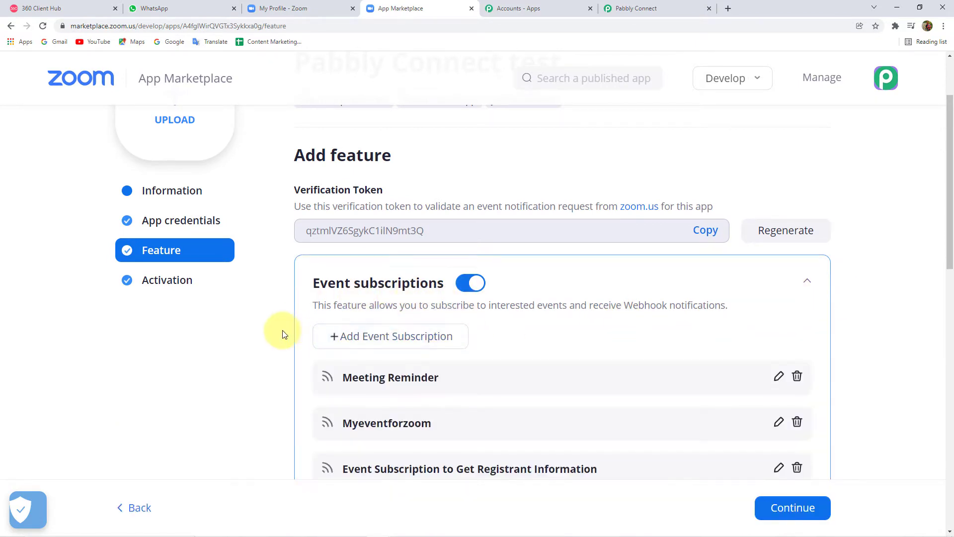
pyautogui.scroll(-2, 271, 323)
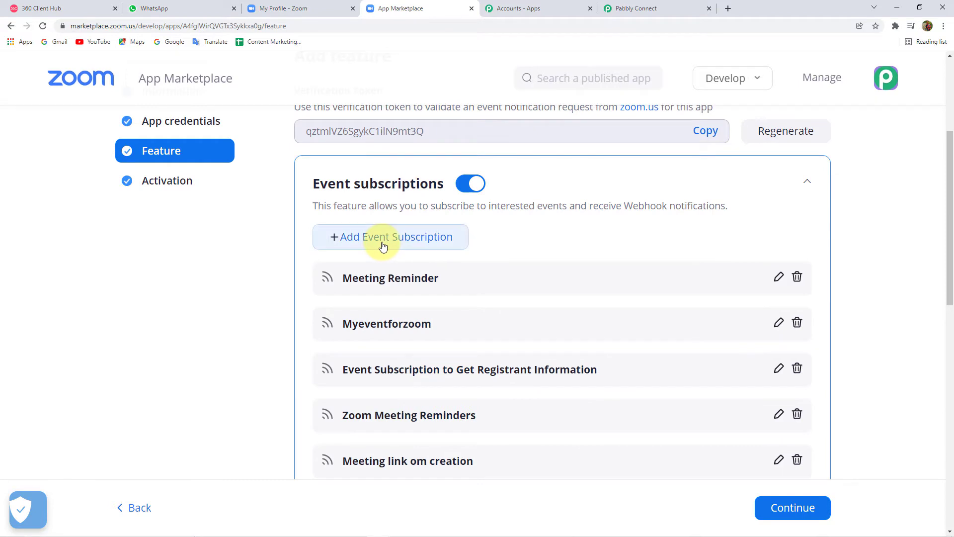
# Step: Add a new event subscription and start entering its name
pyautogui.click(382, 237)
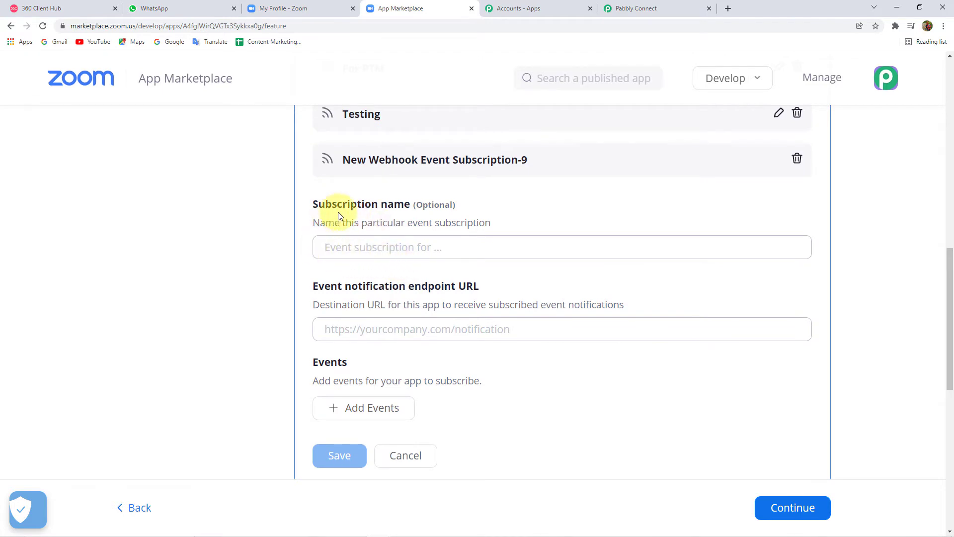
pyautogui.click(446, 247)
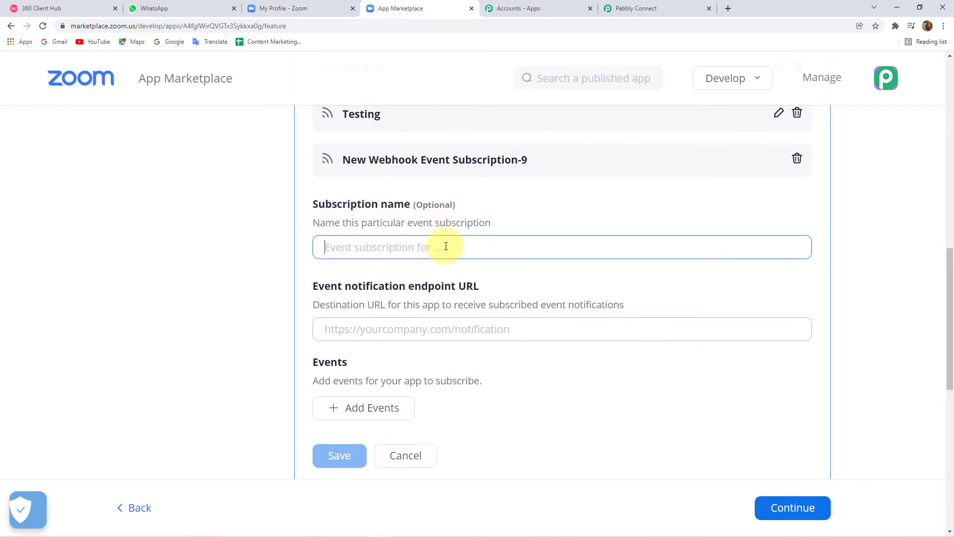
pyautogui.write('Zoom Meeting')
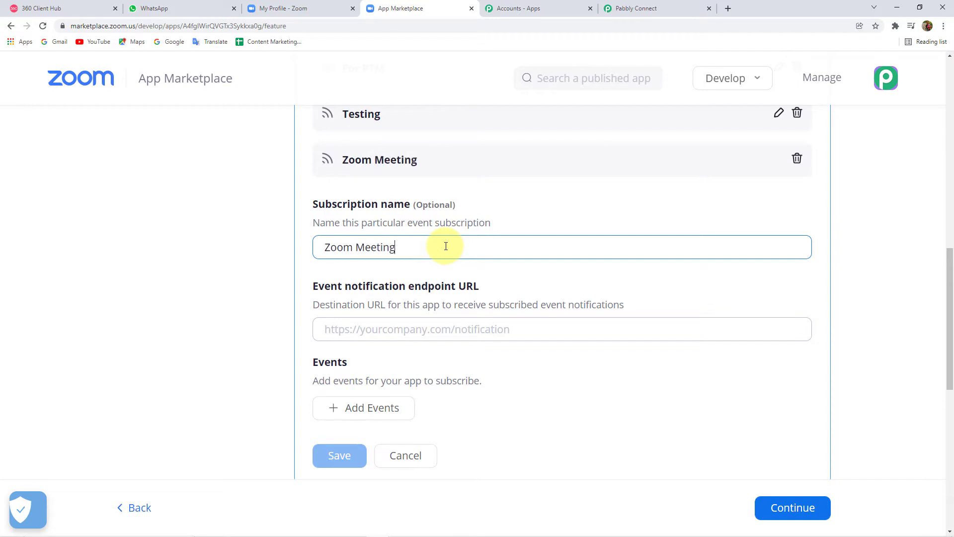
pyautogui.scroll(-1, 315, 303)
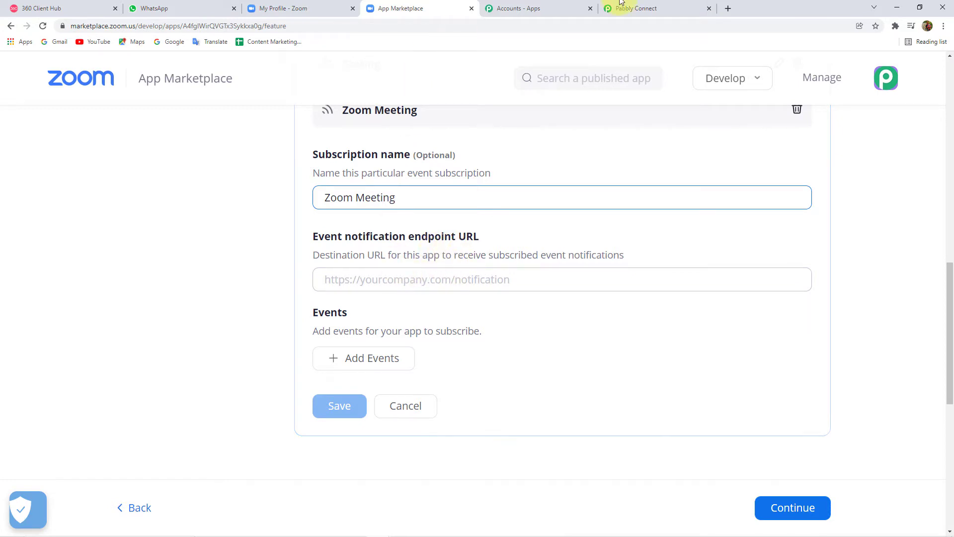
# Step: Paste the Pabbly Connect webhook URL into the Event notification endpoint URL field
pyautogui.click(678, 8)
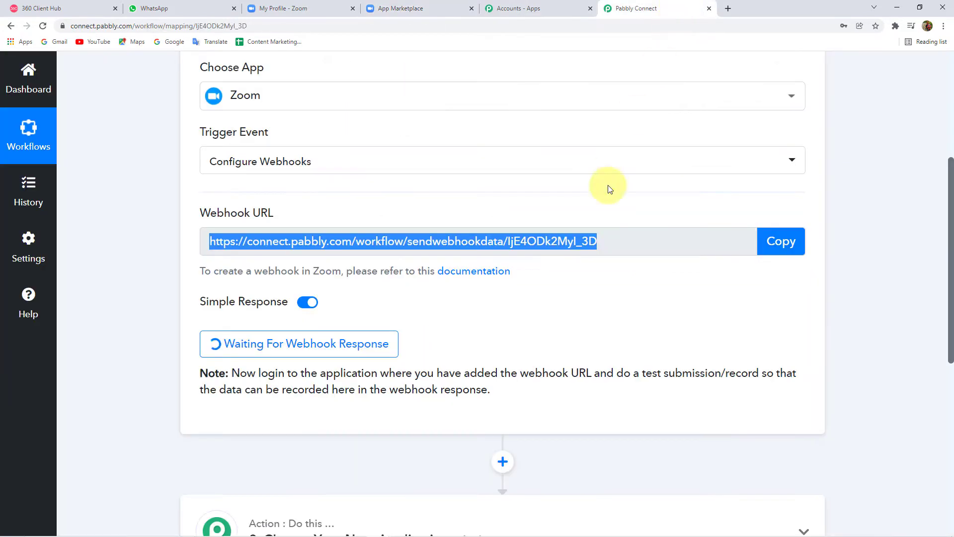
pyautogui.click(794, 247)
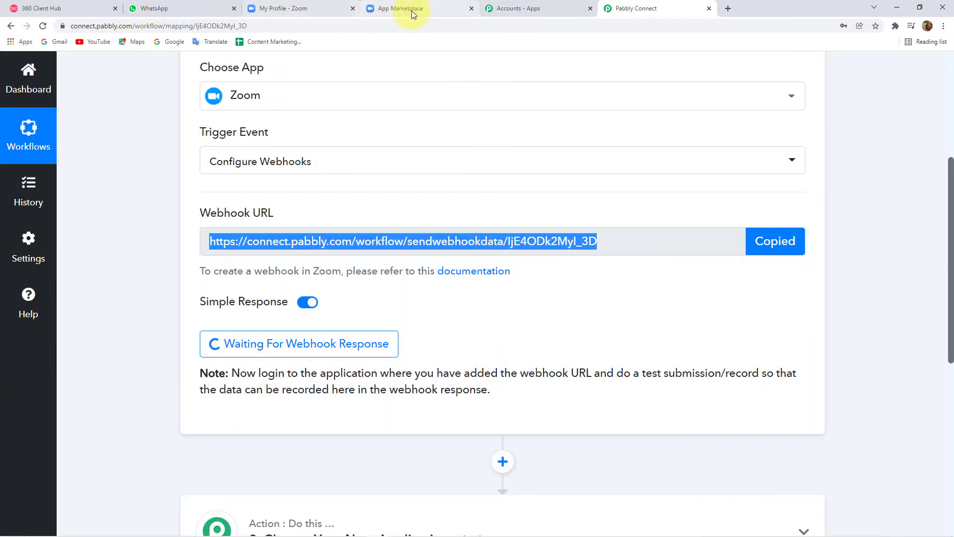
pyautogui.click(412, 8)
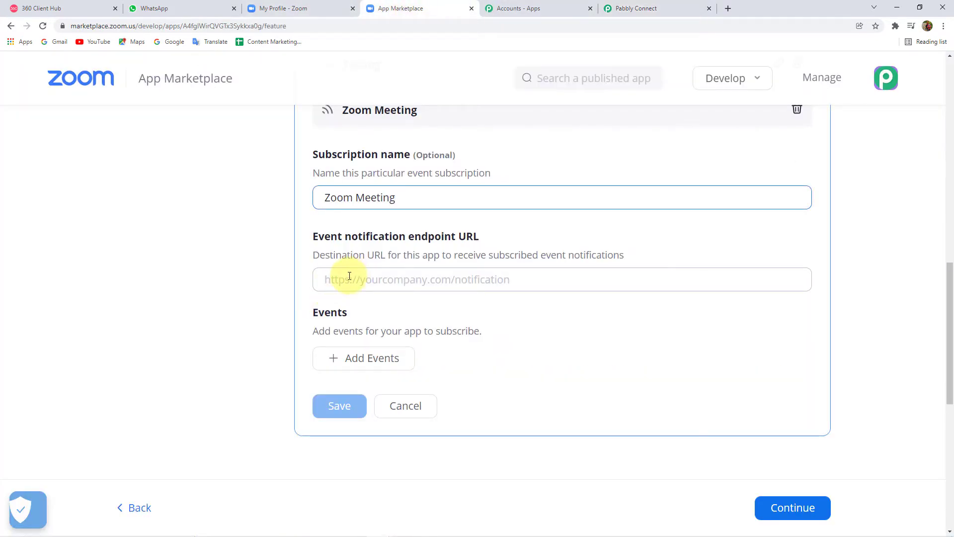
pyautogui.click(334, 284)
pyautogui.hotkey('ctrl', 'v')
pyautogui.click(272, 278)
pyautogui.scroll(-2, 272, 278)
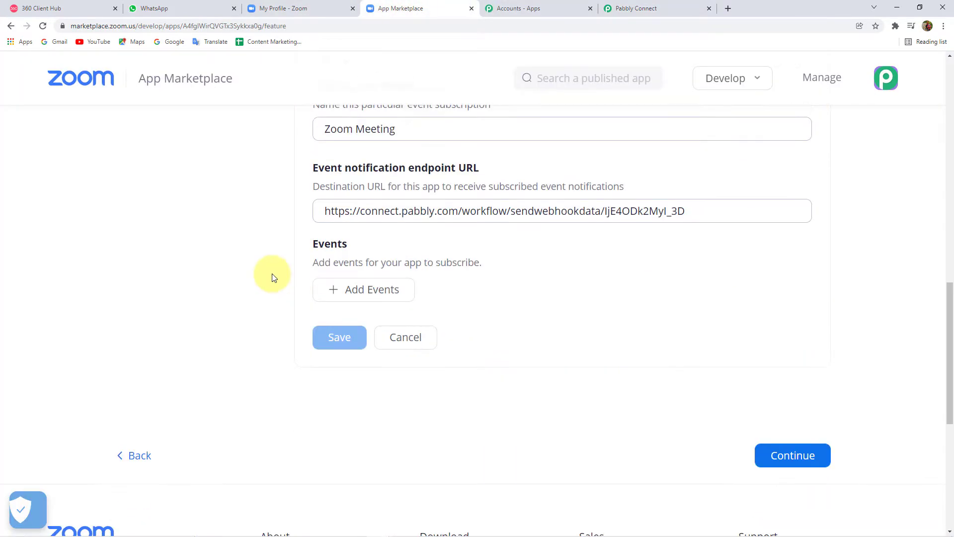
# Step: Add the 'Meeting Registration has been created' event and save the subscription
pyautogui.click(375, 267)
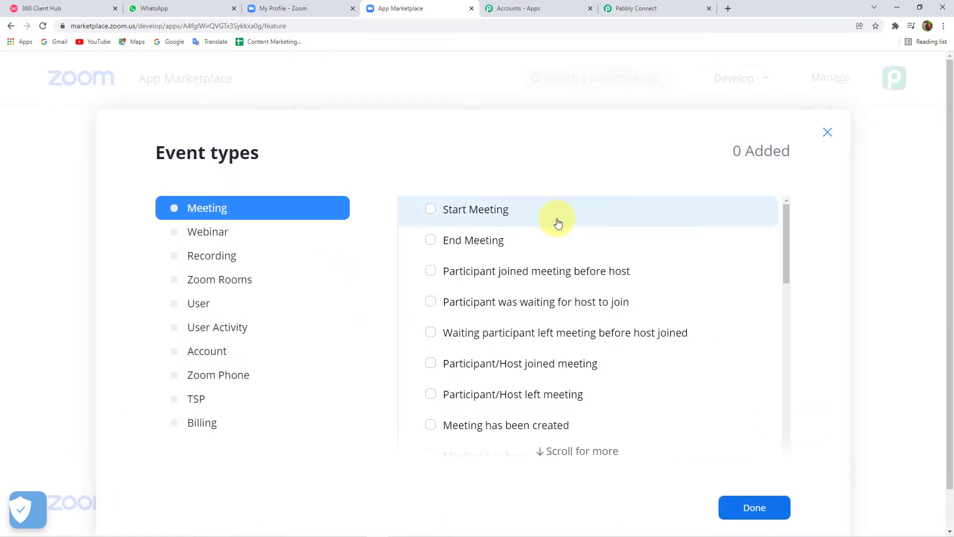
pyautogui.scroll(-4, 530, 298)
pyautogui.scroll(-2, 510, 288)
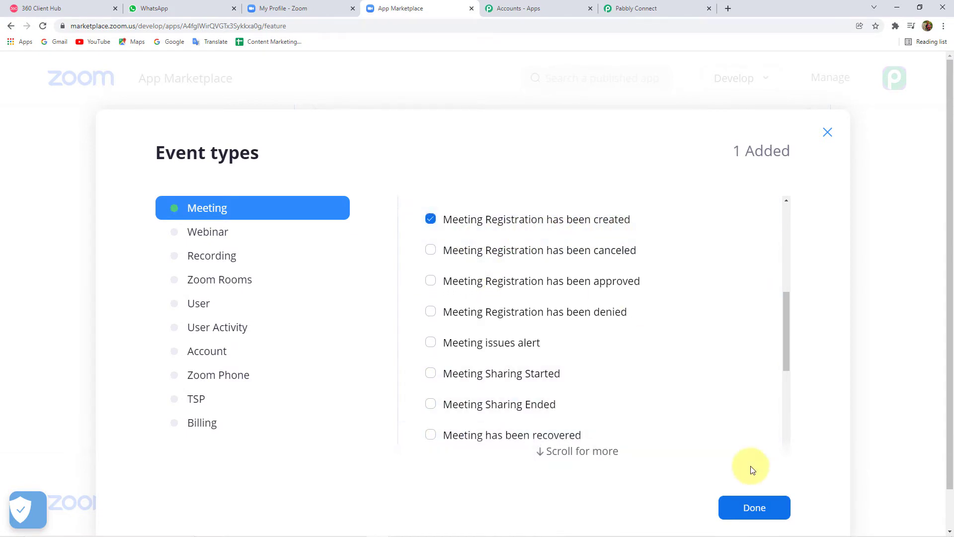
pyautogui.click(756, 507)
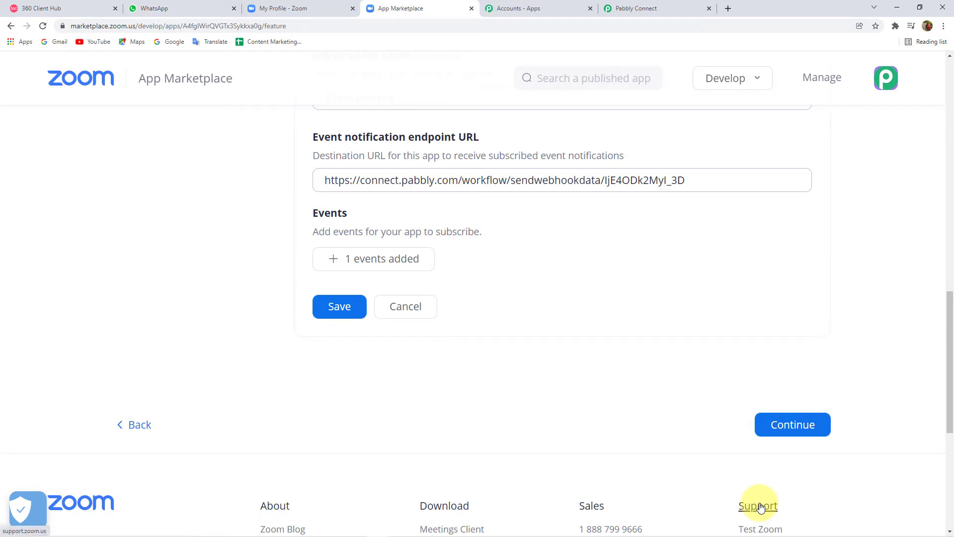
pyautogui.click(342, 310)
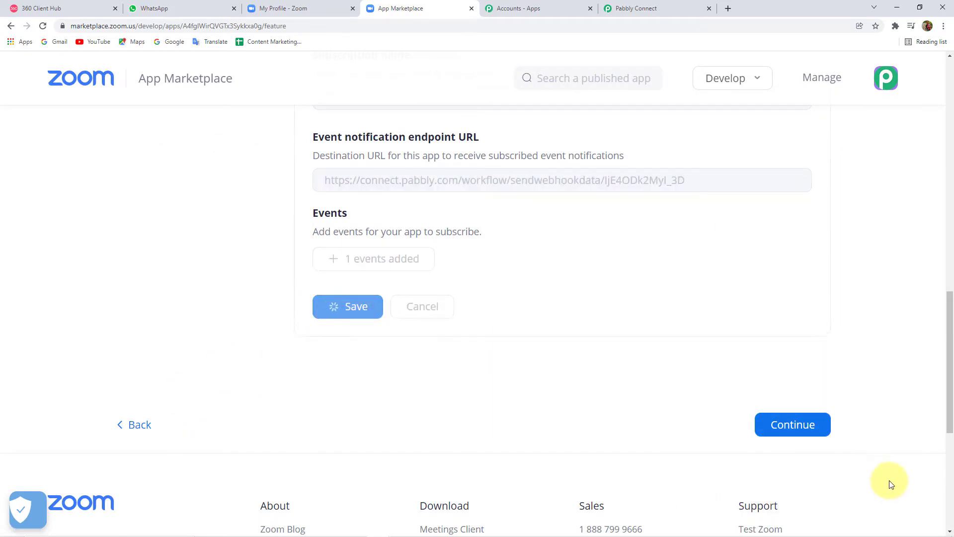
# Step: Continue past the save prompt, staying on the page, to the Activation step
pyautogui.click(803, 432)
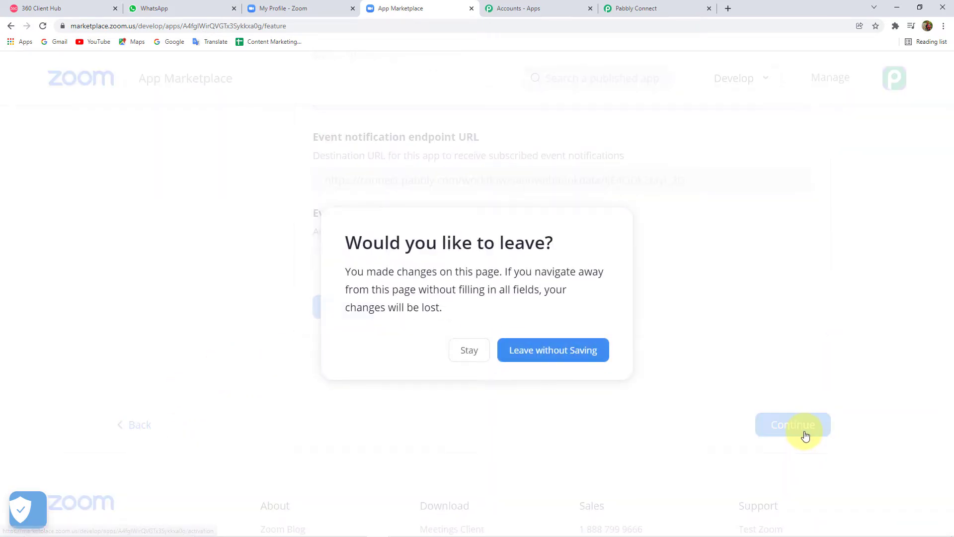
pyautogui.click(471, 353)
pyautogui.click(802, 136)
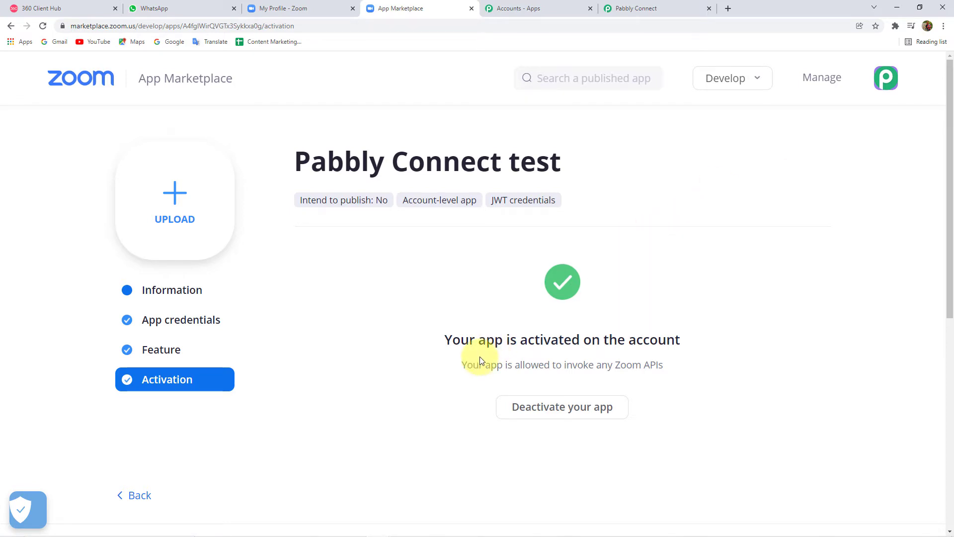
# Step: Check that the Pabbly Connect trigger is waiting for a webhook, then return to Zoom
pyautogui.click(658, 6)
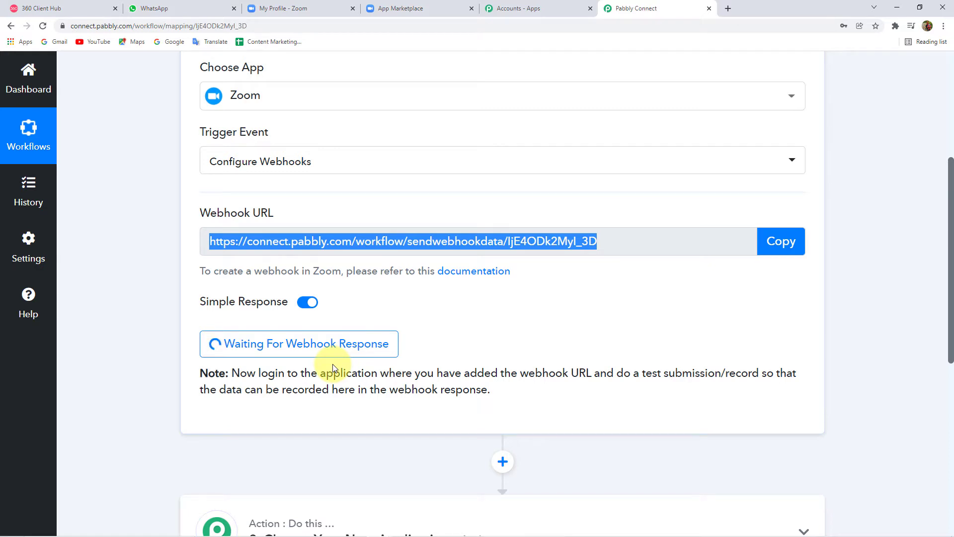
pyautogui.click(297, 6)
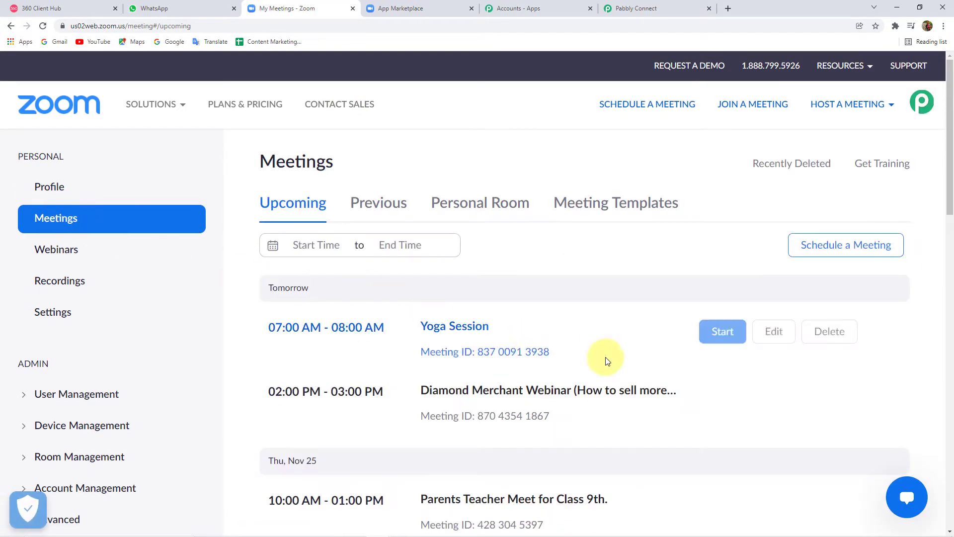
# Step: Open the Diamond Merchant Webinar's registration form in a new tab
pyautogui.scroll(-3, 354, 247)
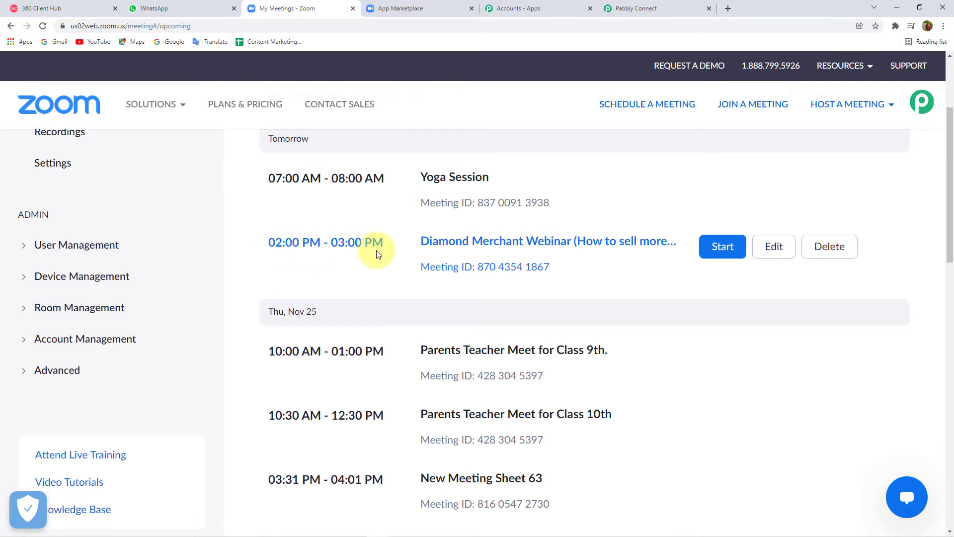
pyautogui.scroll(2, 324, 220)
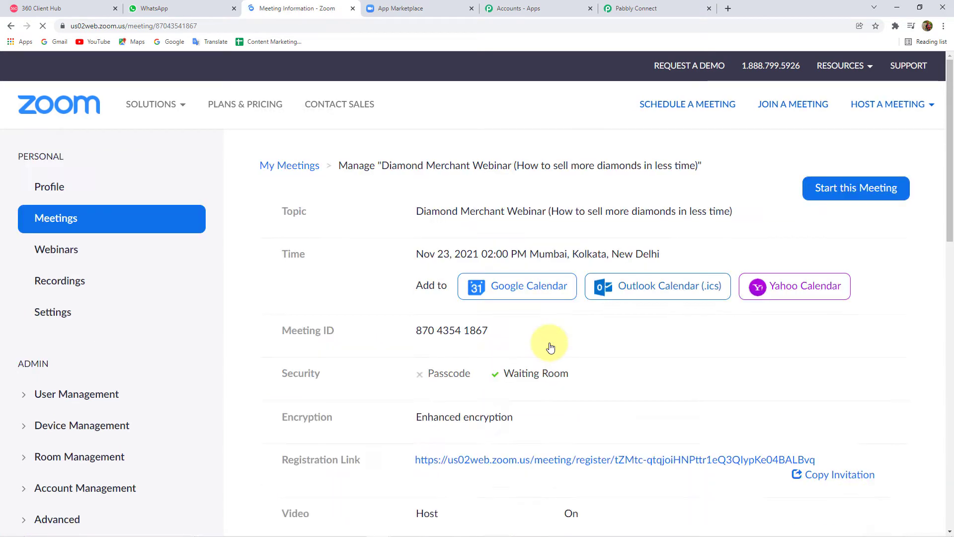
pyautogui.scroll(-10, 479, 335)
pyautogui.scroll(-1, 481, 336)
pyautogui.scroll(9, 485, 337)
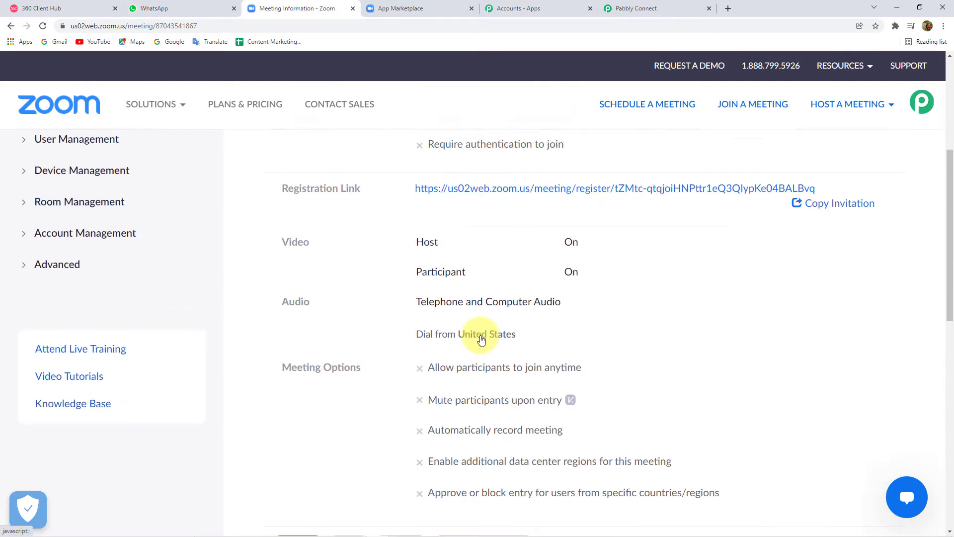
pyautogui.click(466, 347)
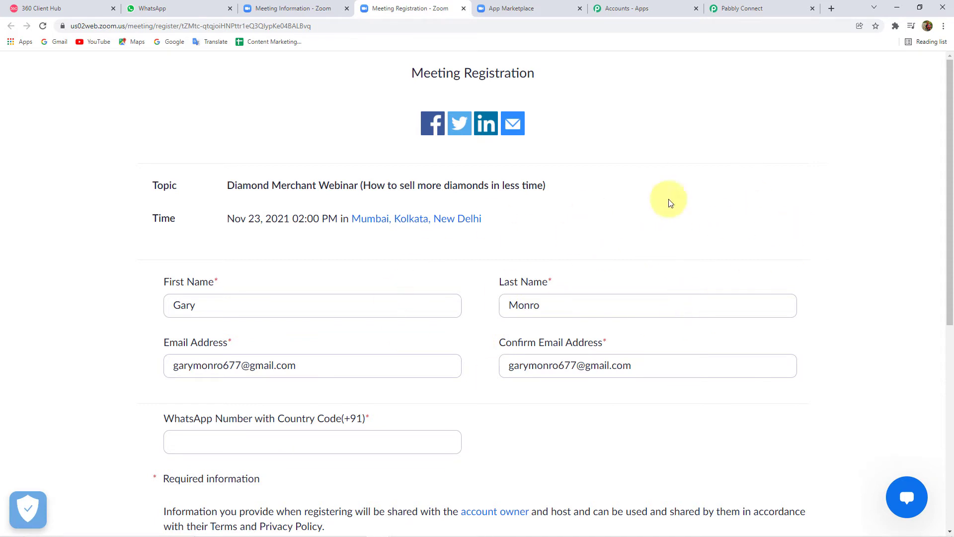
# Step: Go back to the webinar's details page and then to the Meetings list
pyautogui.click(292, 8)
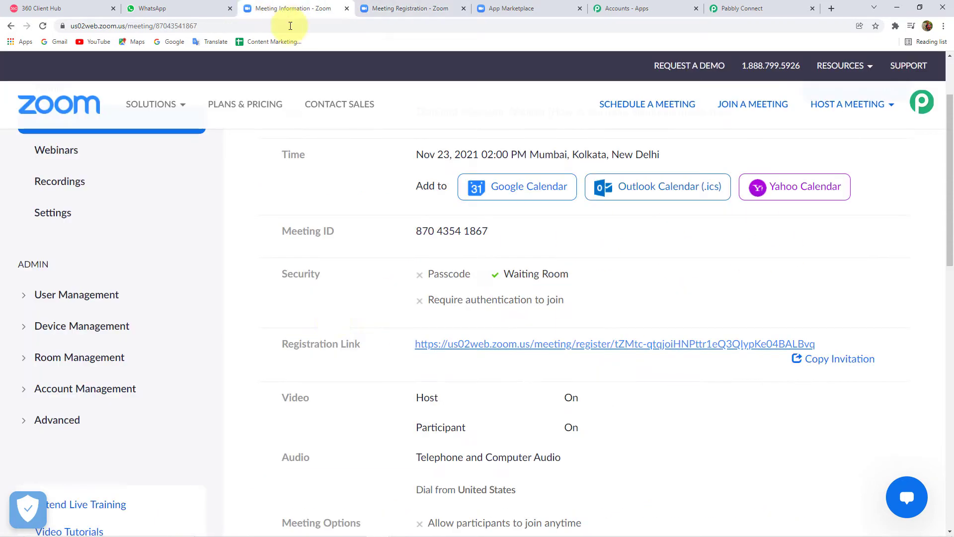
pyautogui.scroll(2, 427, 308)
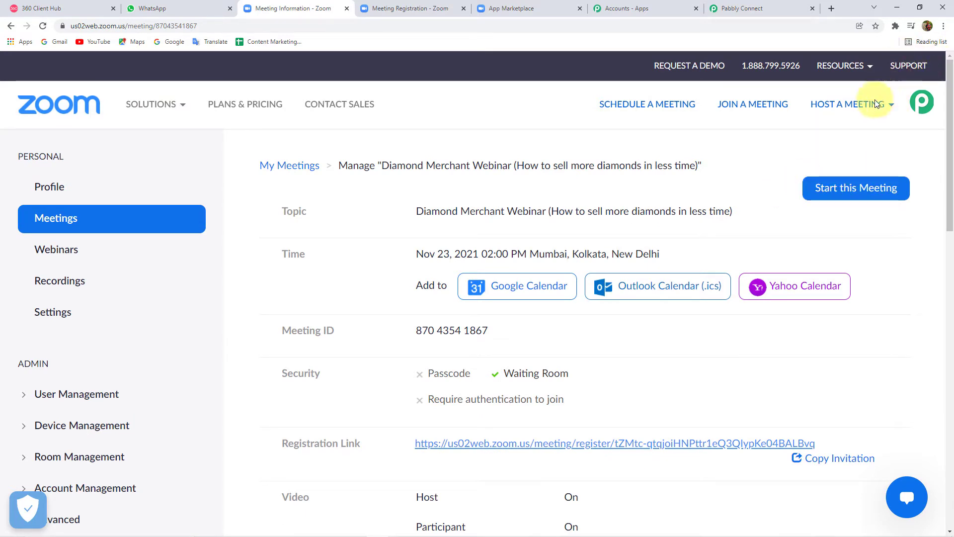
pyautogui.moveTo(874, 111)
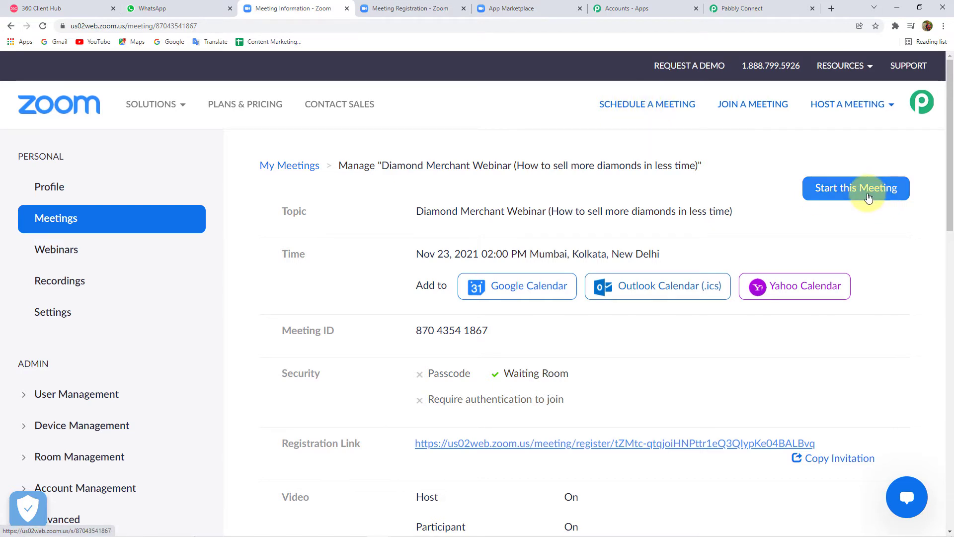
pyautogui.click(75, 218)
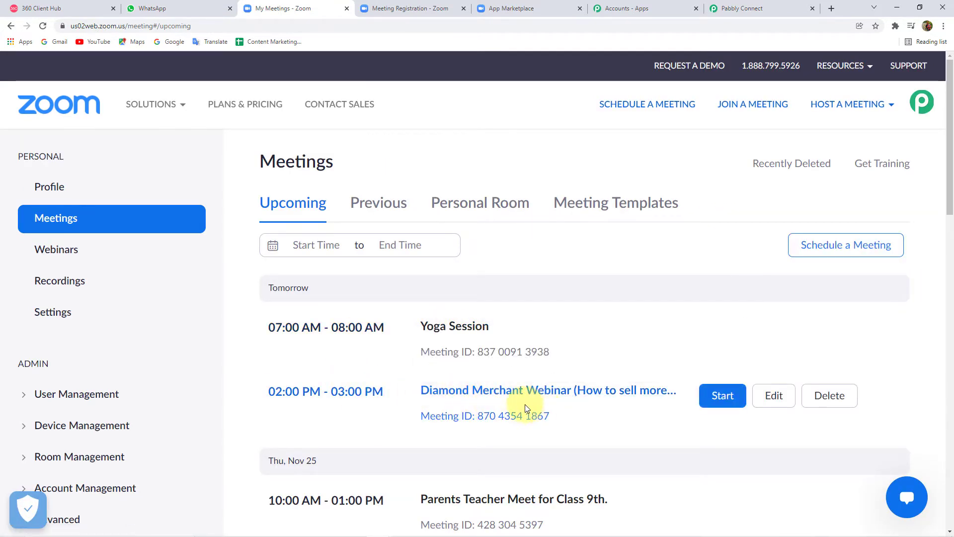
pyautogui.click(845, 248)
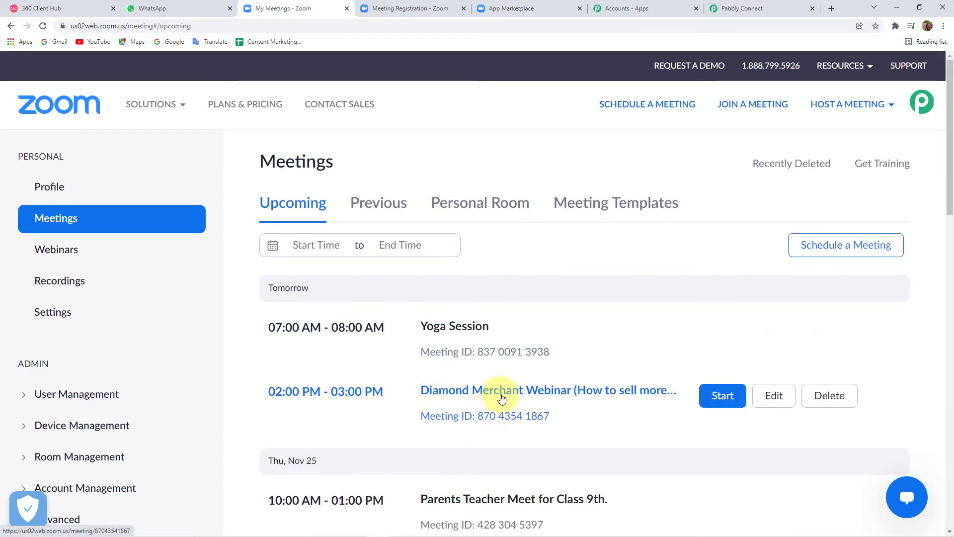
# Step: Review the filled registration form, then return to the upcoming meetings list
pyautogui.click(398, 8)
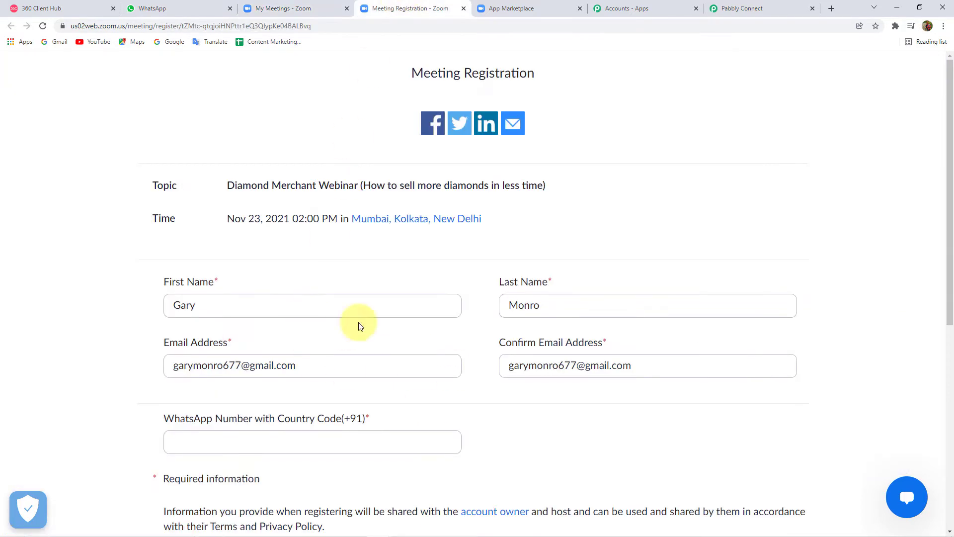
pyautogui.scroll(-1, 529, 350)
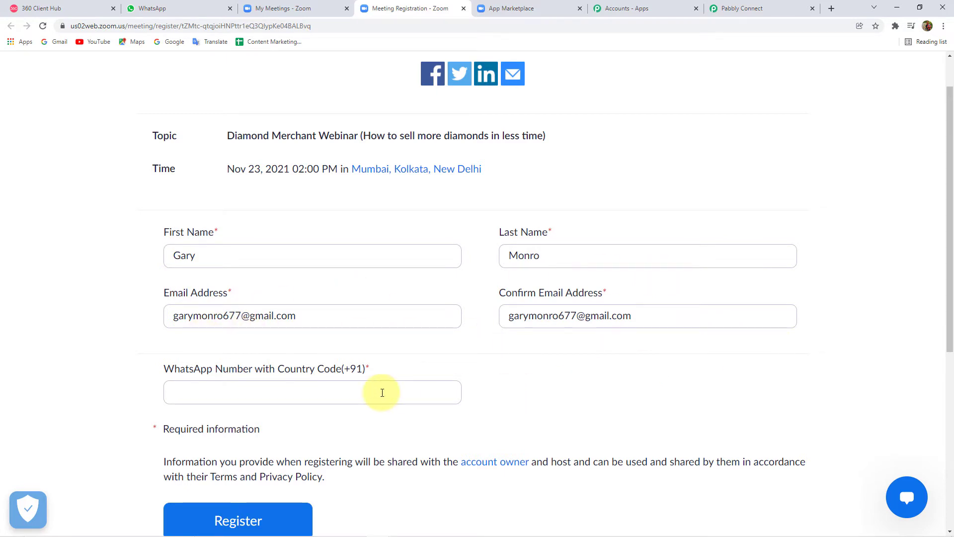
pyautogui.scroll(-1, 213, 362)
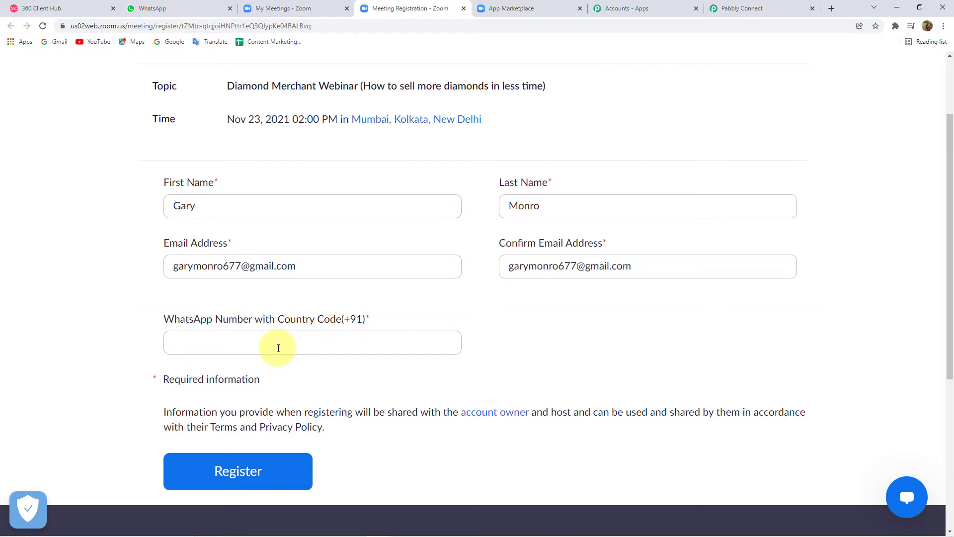
pyautogui.click(286, 8)
pyautogui.scroll(-3, 531, 343)
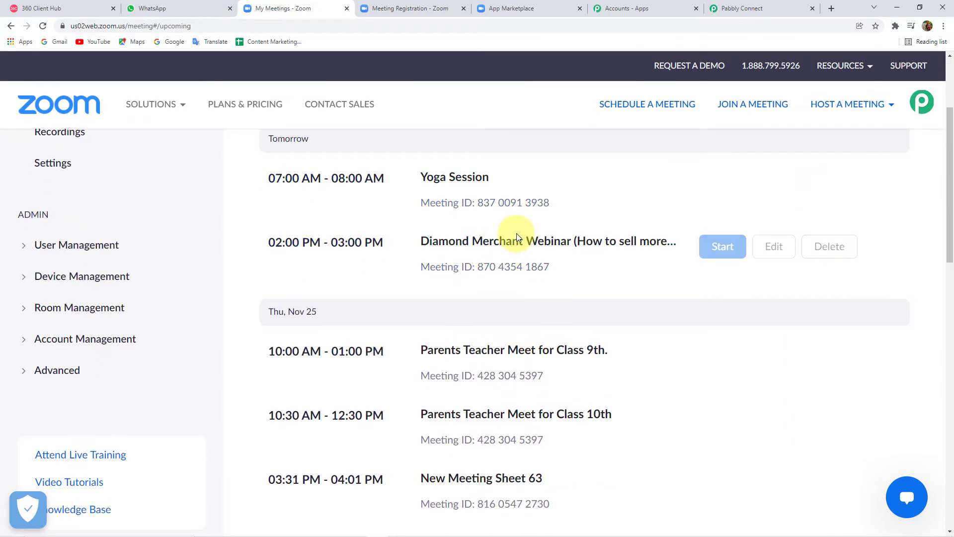
# Step: Open the Diamond Merchant Webinar's details and its registration Edit options
pyautogui.click(516, 243)
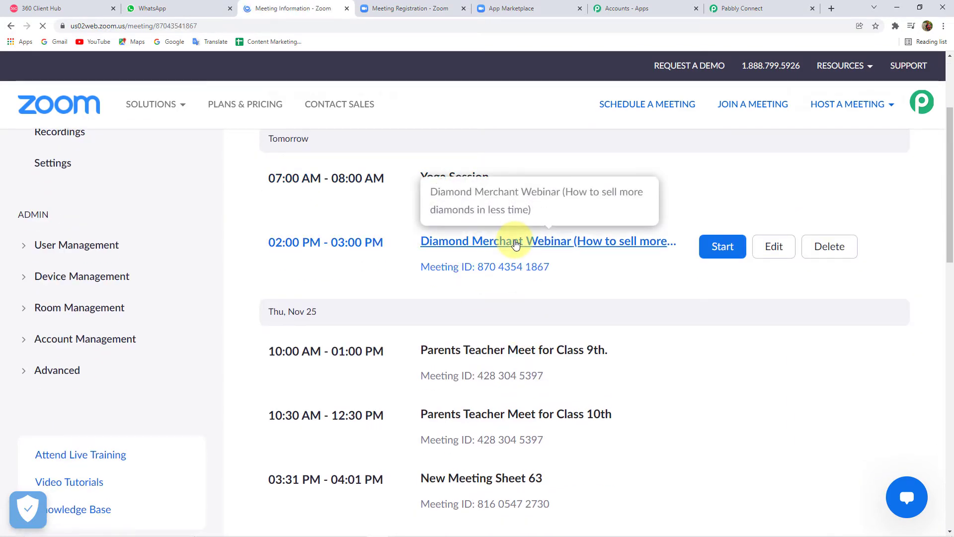
pyautogui.scroll(-4, 553, 372)
pyautogui.scroll(-8, 553, 374)
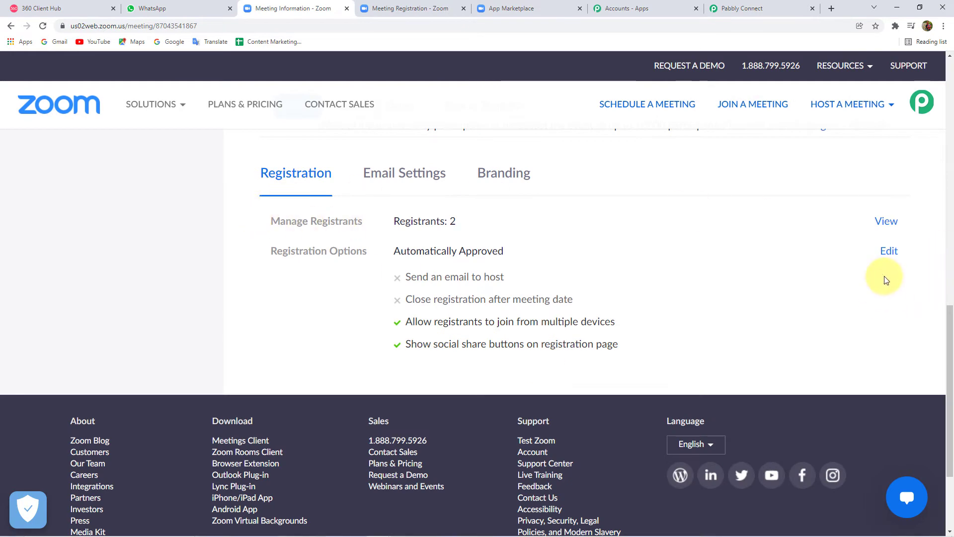
pyautogui.click(890, 252)
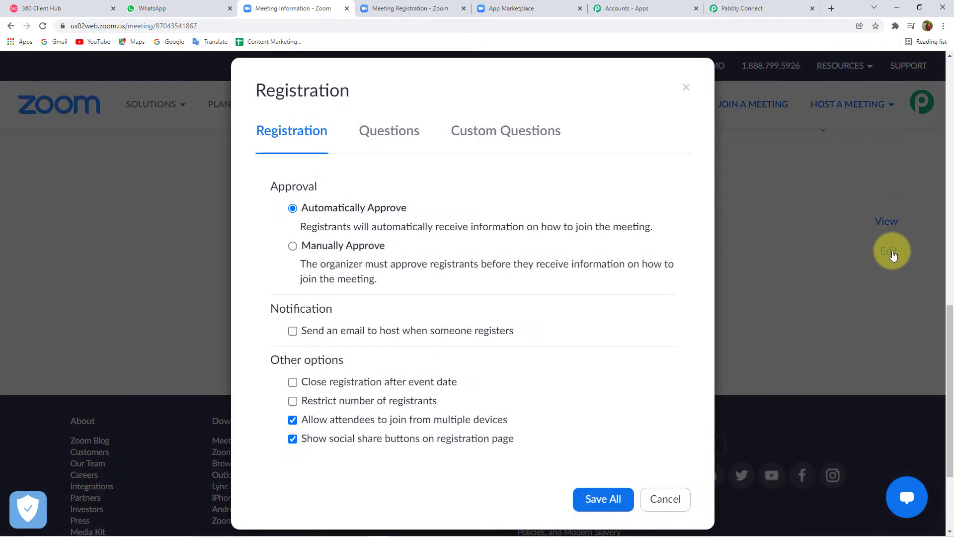
# Step: Review the standard and custom registration questions, including the required WhatsApp Number with Country Code(+91)
pyautogui.click(416, 137)
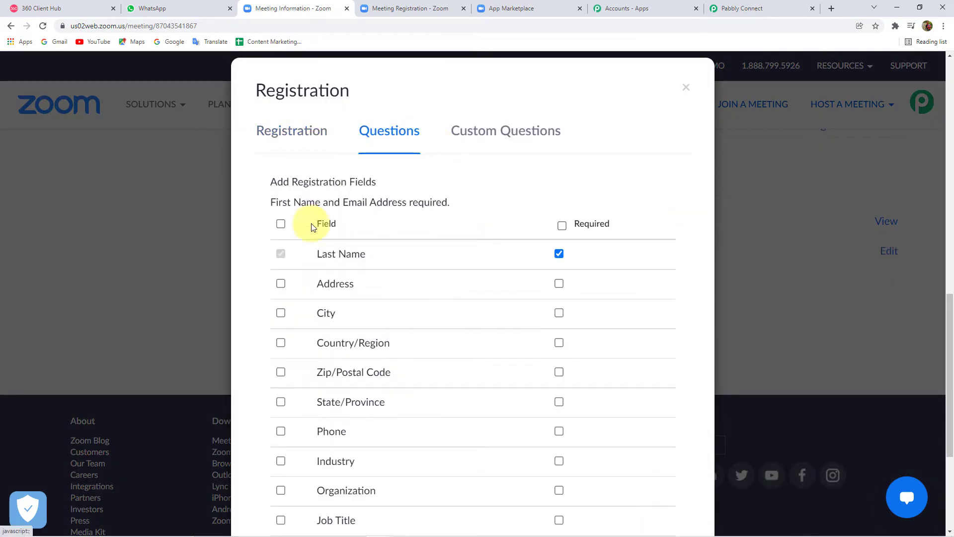
pyautogui.scroll(-1, 337, 344)
pyautogui.scroll(-4, 336, 344)
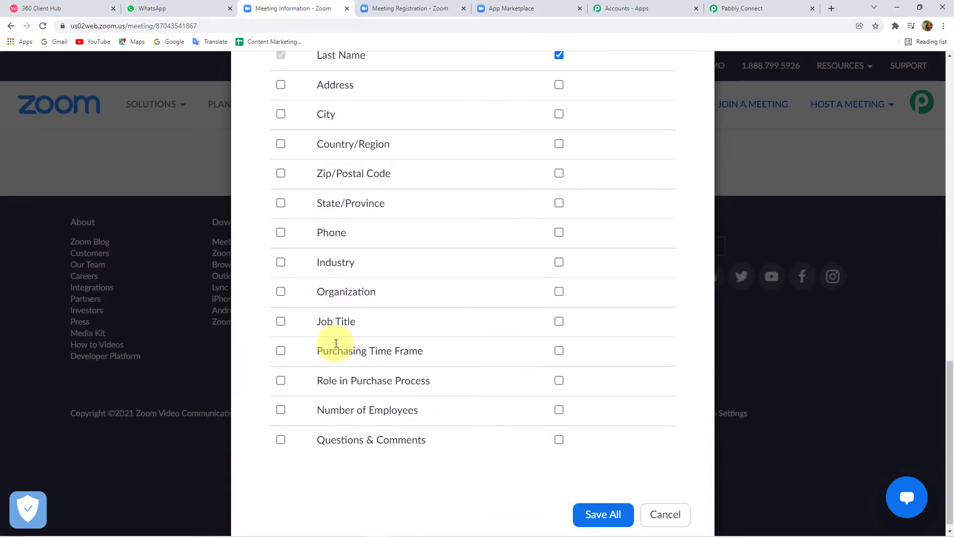
pyautogui.scroll(4, 336, 343)
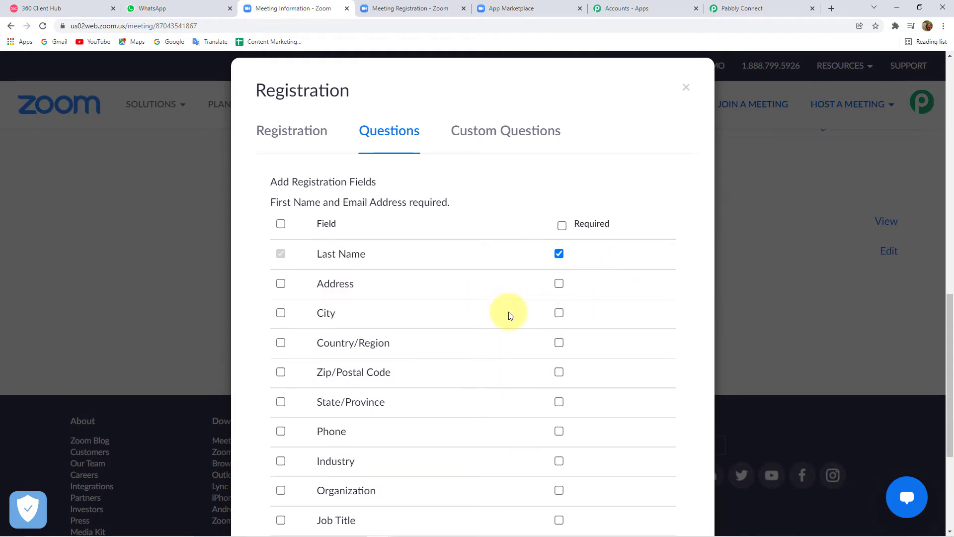
pyautogui.scroll(-1, 290, 360)
pyautogui.scroll(-3, 320, 469)
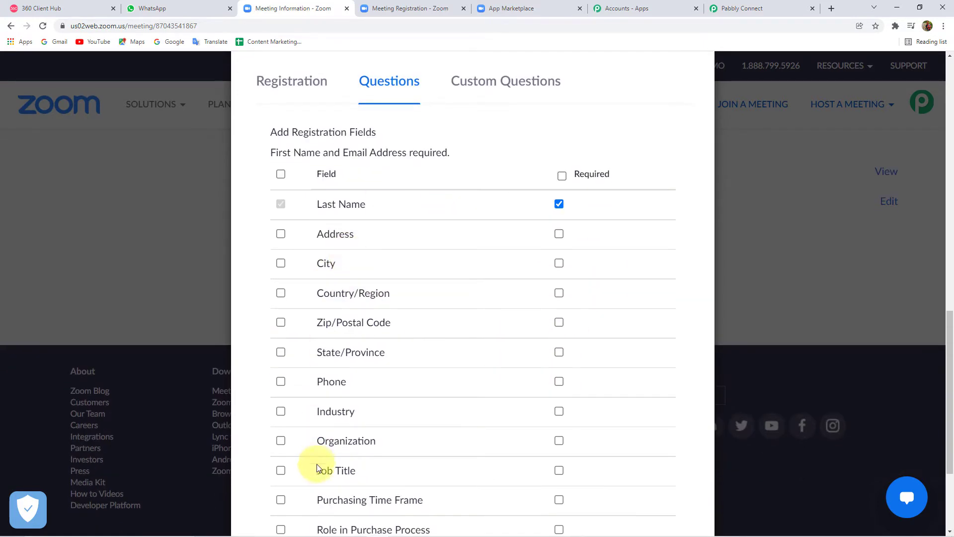
pyautogui.scroll(1, 358, 278)
pyautogui.scroll(3, 349, 309)
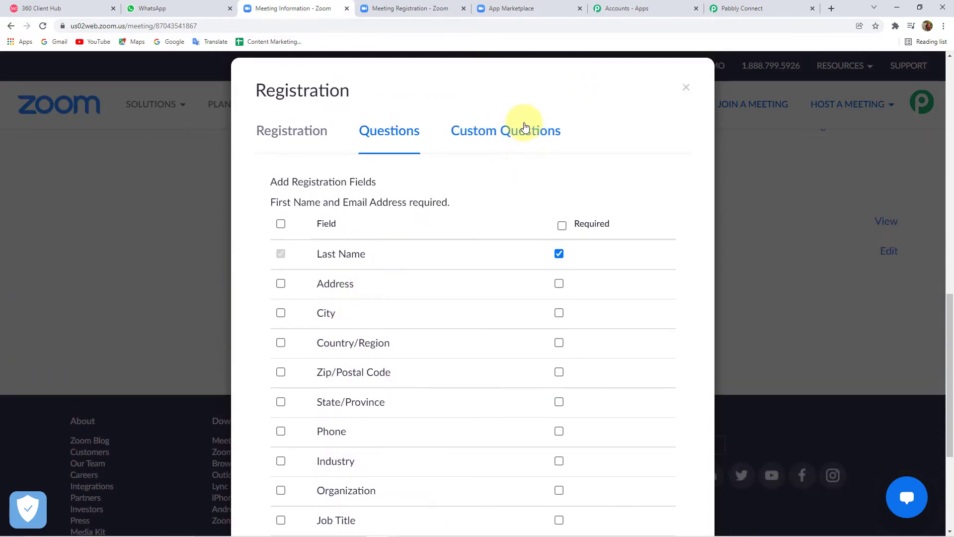
pyautogui.click(524, 129)
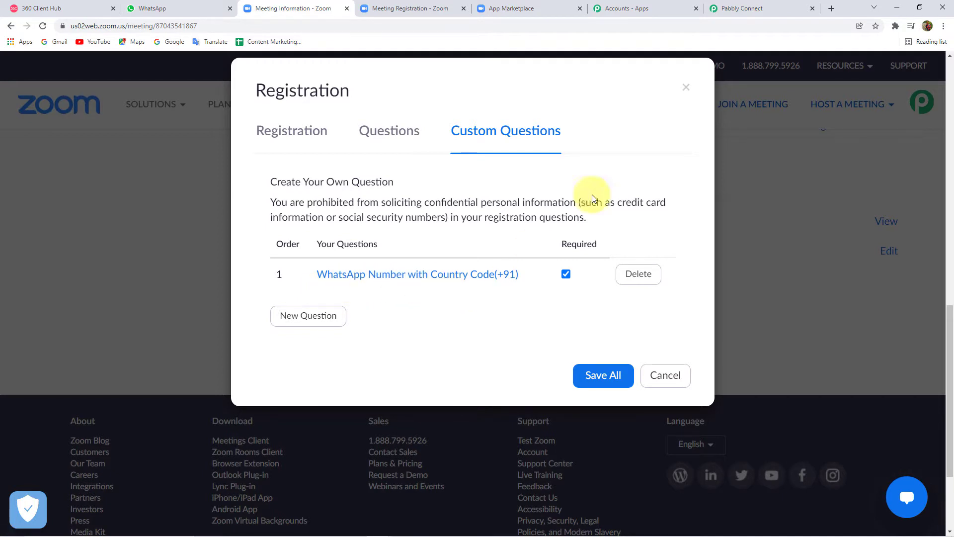
pyautogui.click(687, 89)
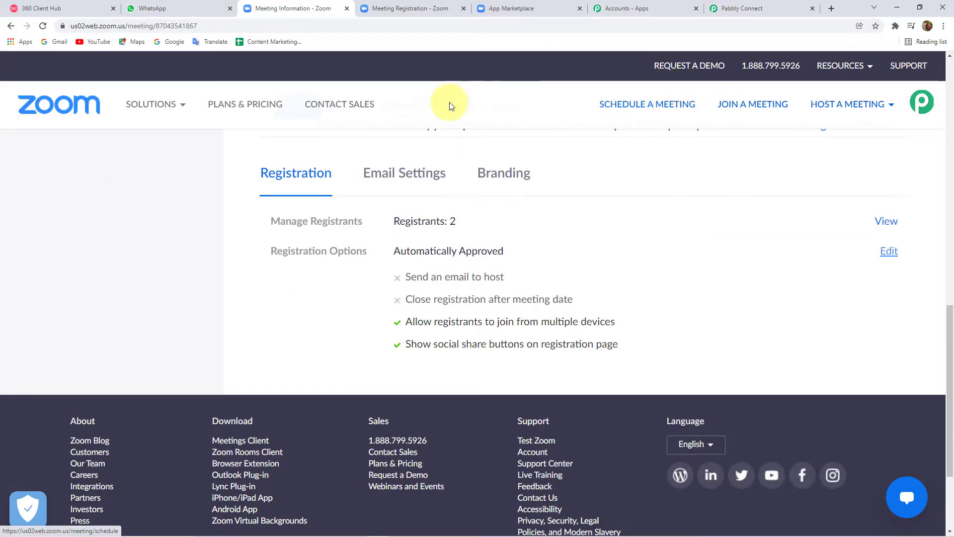
# Step: Enter the attendee's first name in the Diamond Merchant Webinar registration form
pyautogui.click(429, 8)
pyautogui.click(265, 8)
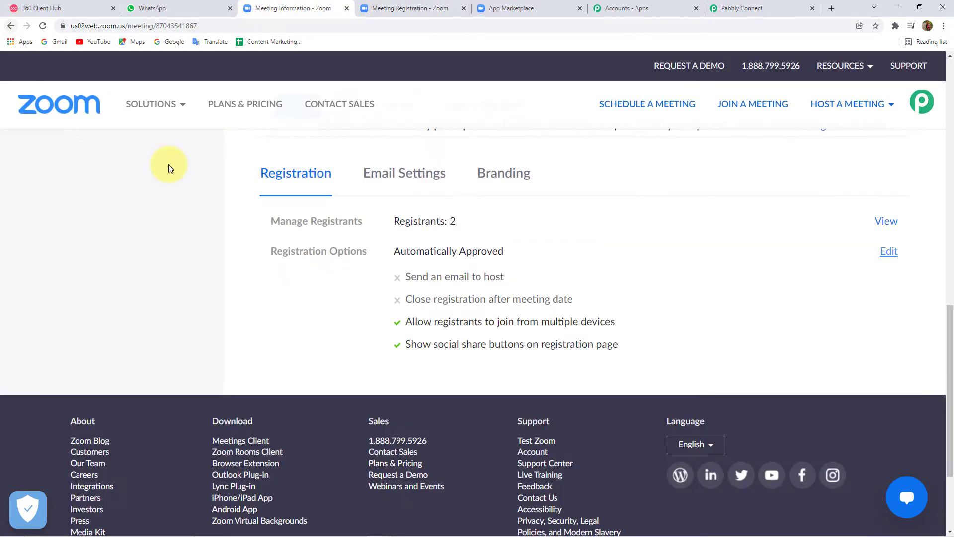
pyautogui.scroll(10, 170, 164)
pyautogui.click(410, 8)
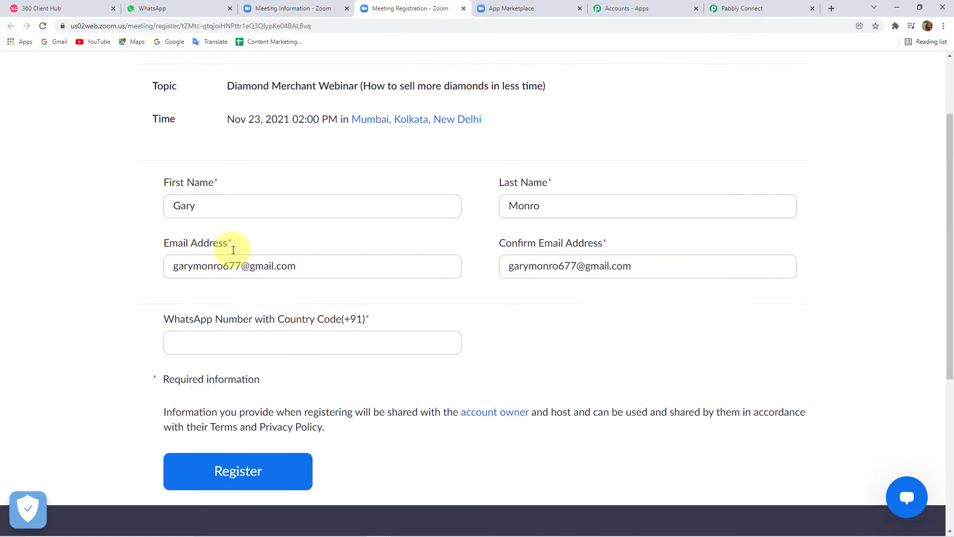
pyautogui.doubleClick(223, 206)
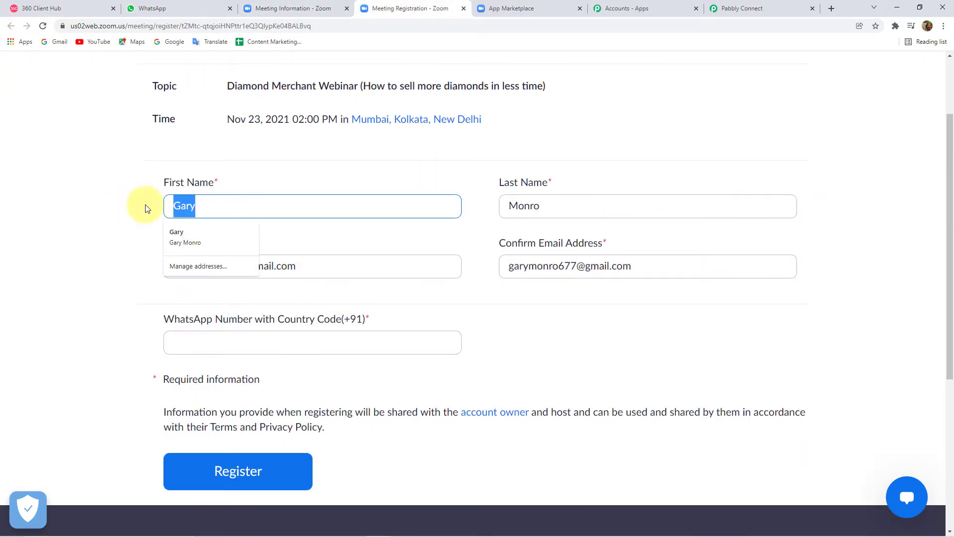
pyautogui.write('R')
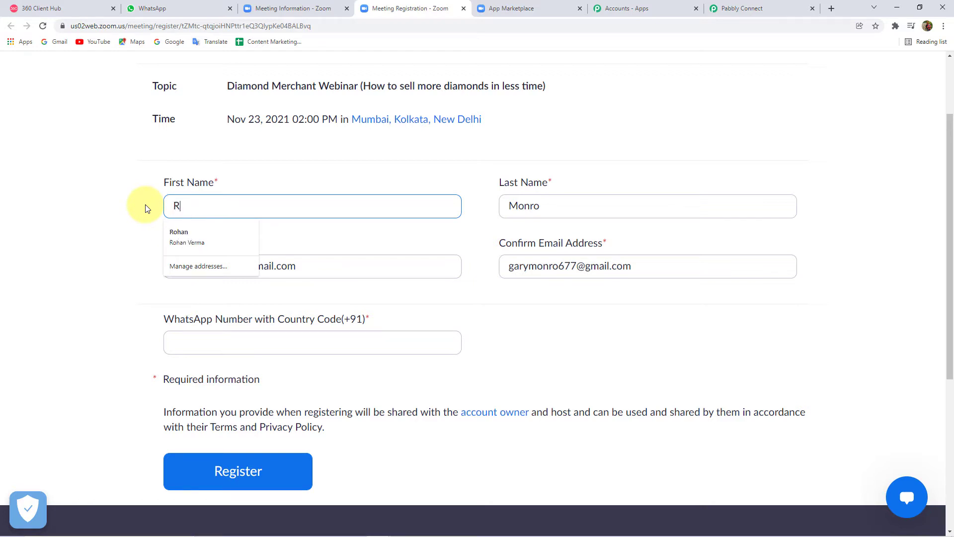
pyautogui.write('amedh\\\\')
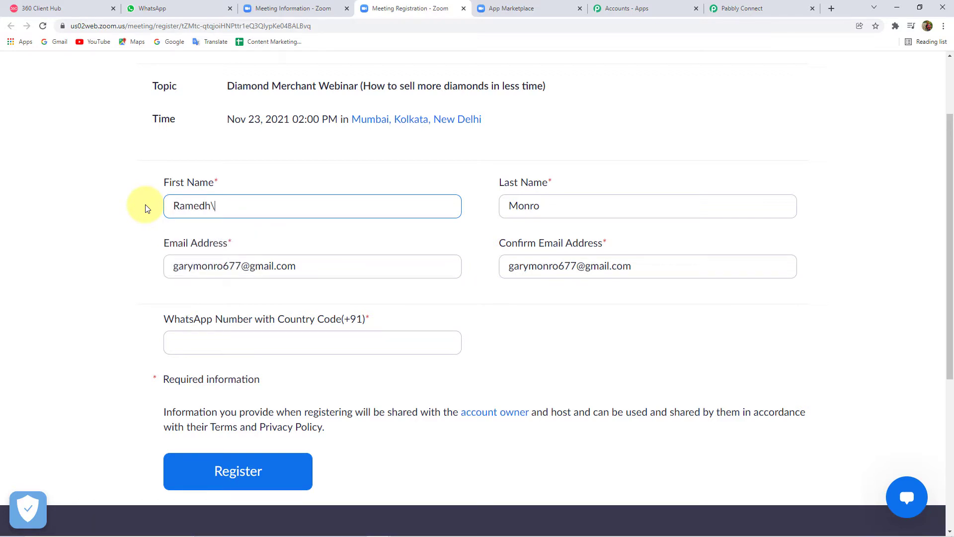
pyautogui.press('BackSpace')
pyautogui.press('BackSpace')
pyautogui.press('BackSpace')
pyautogui.write('sh')
# Step: Fill in the attendee's name, e-mail and WhatsApp number with country code, then register
pyautogui.click(238, 343)
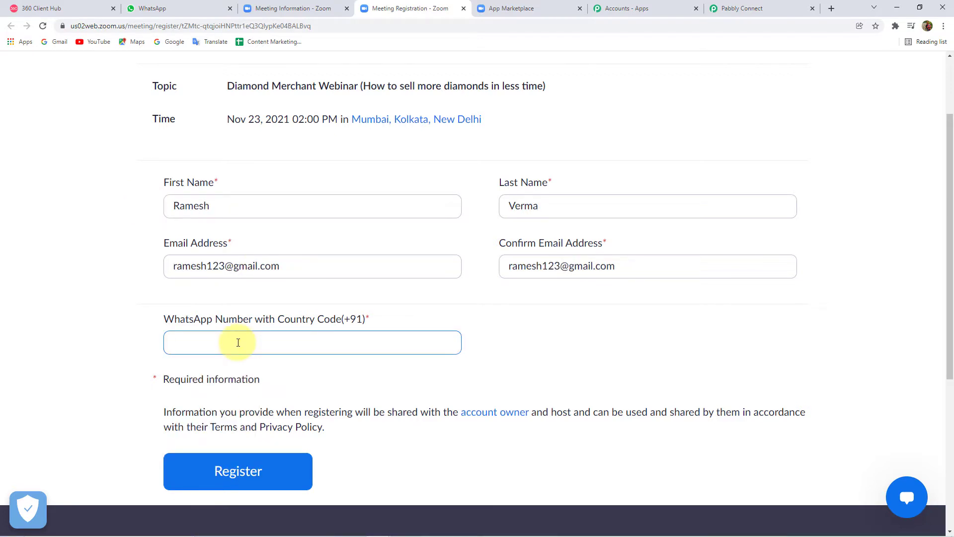
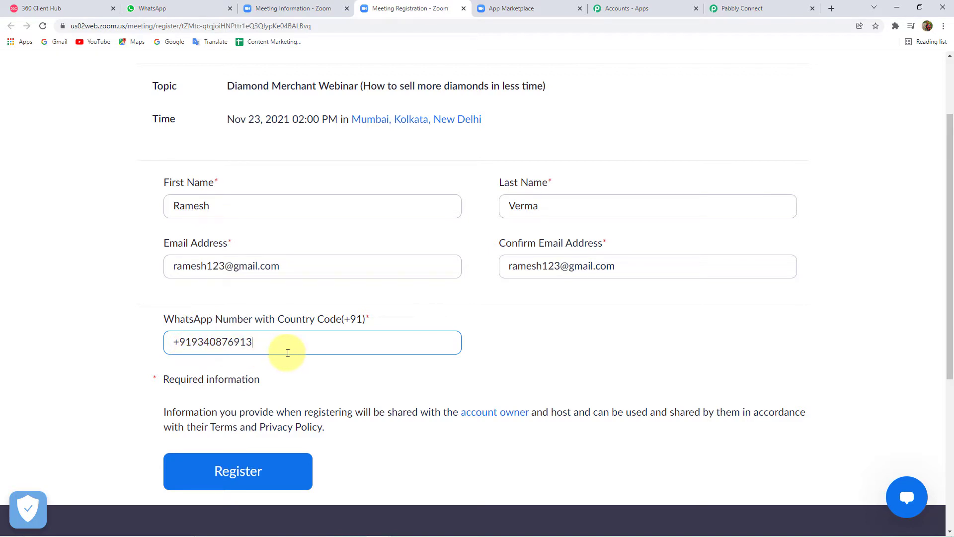
pyautogui.scroll(-1, 288, 353)
pyautogui.click(262, 426)
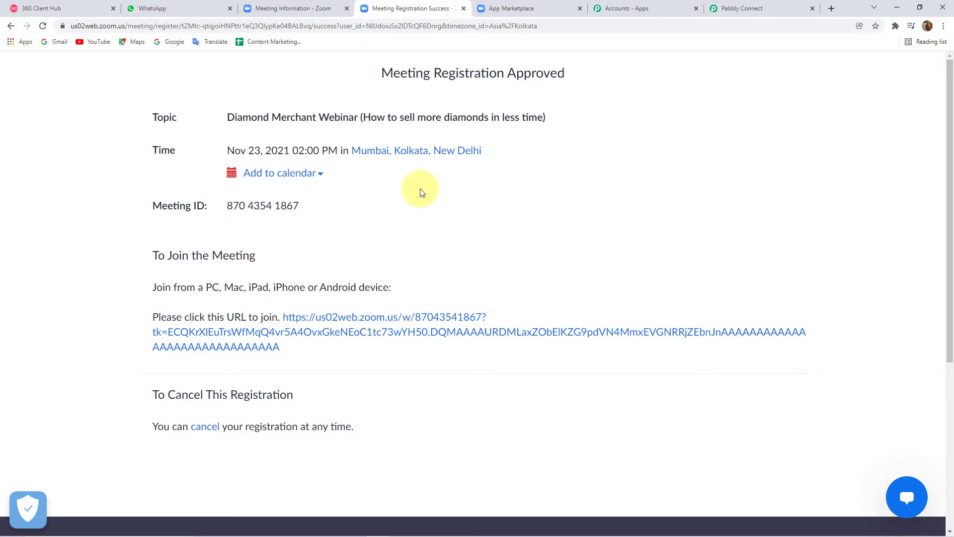
# Step: Review the captured payload: topic, start time 2021-11-23T08:30:00Z, 60-minute duration, Asia/Kolkata timezone
pyautogui.click(761, 10)
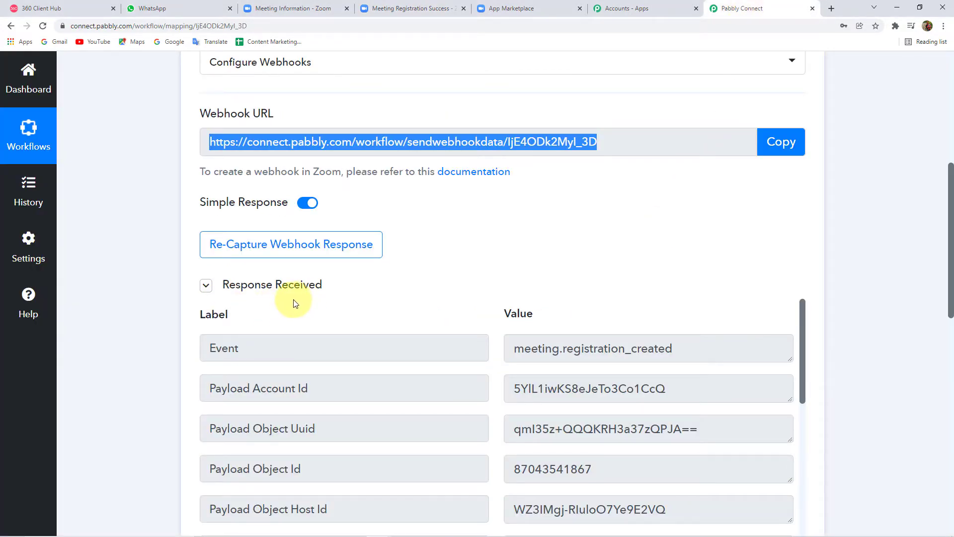
pyautogui.scroll(-5, 121, 279)
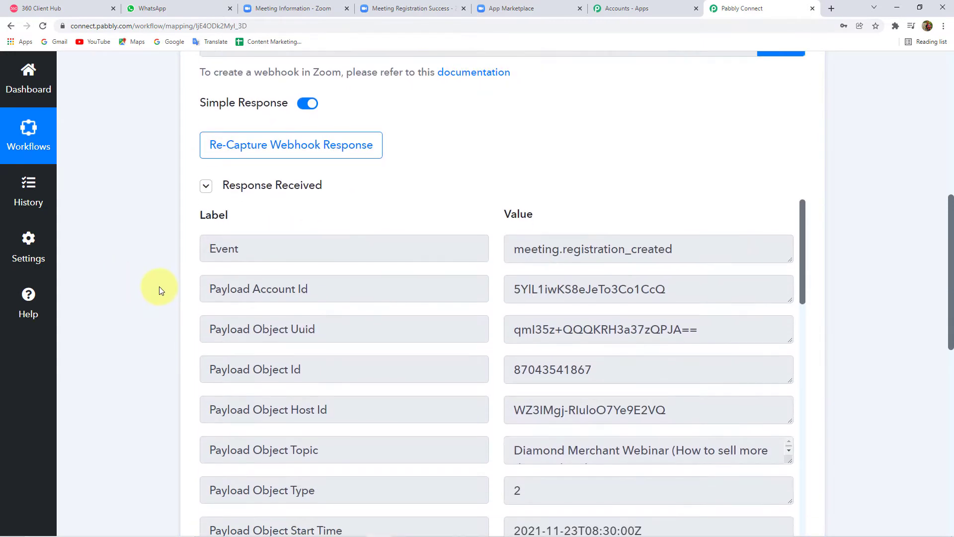
pyautogui.scroll(-5, 550, 217)
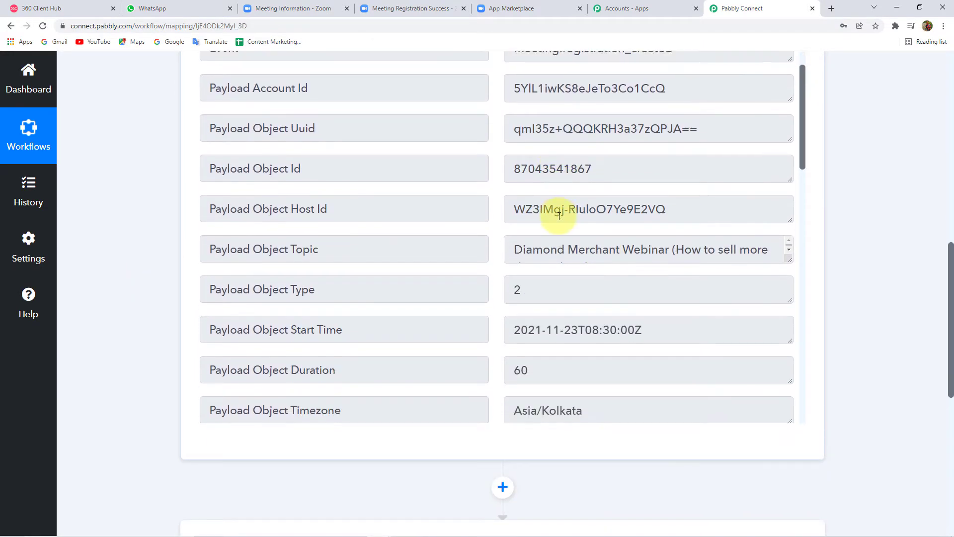
pyautogui.scroll(-2, 557, 226)
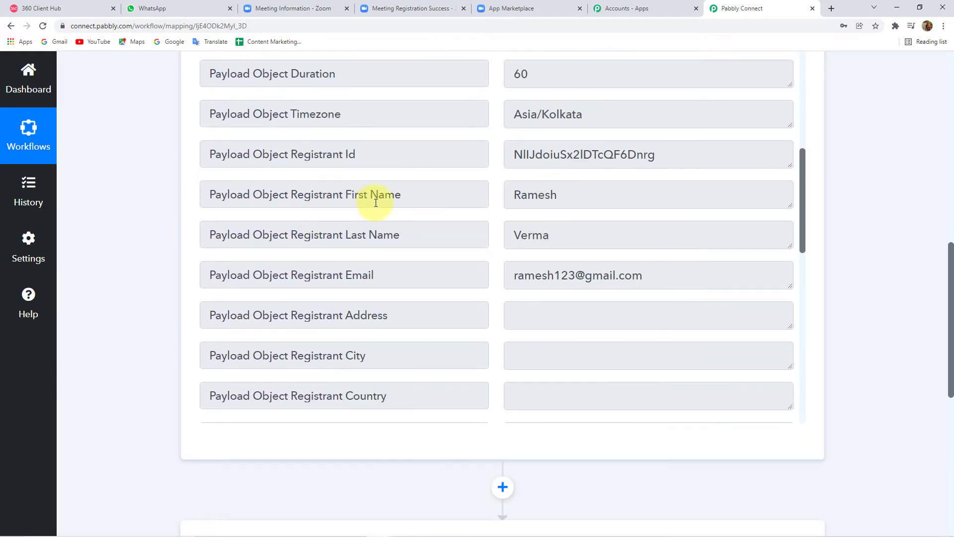
pyautogui.scroll(-2, 517, 241)
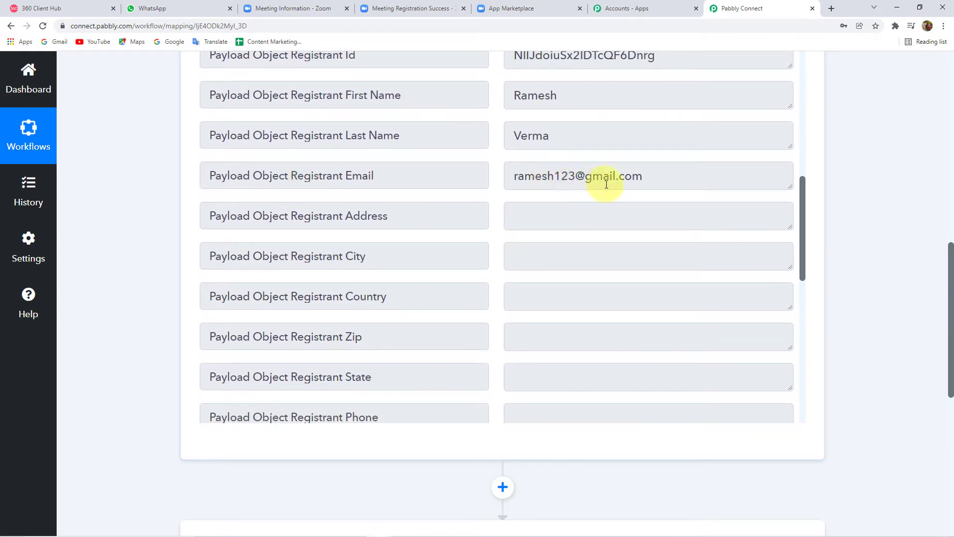
pyautogui.scroll(-10, 584, 215)
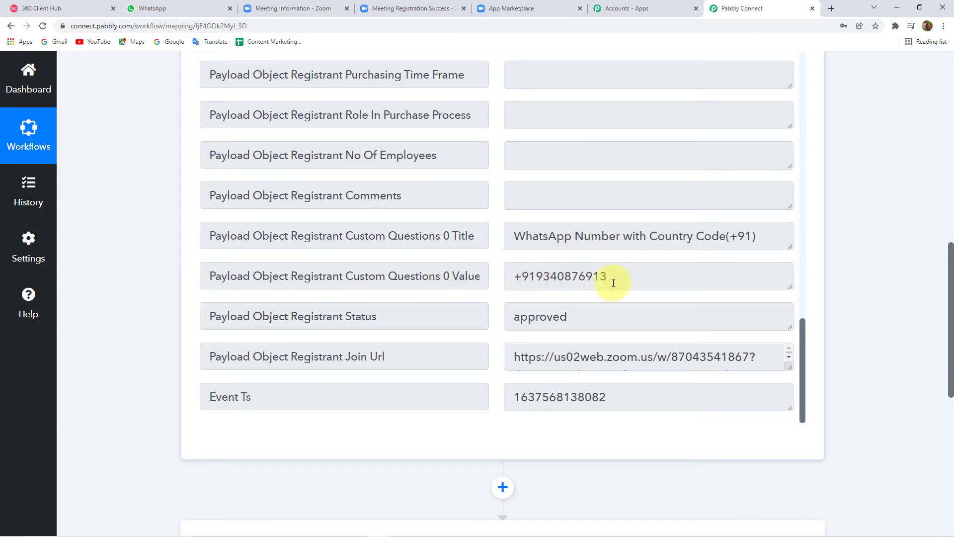
pyautogui.scroll(-2, 595, 283)
pyautogui.scroll(4, 590, 279)
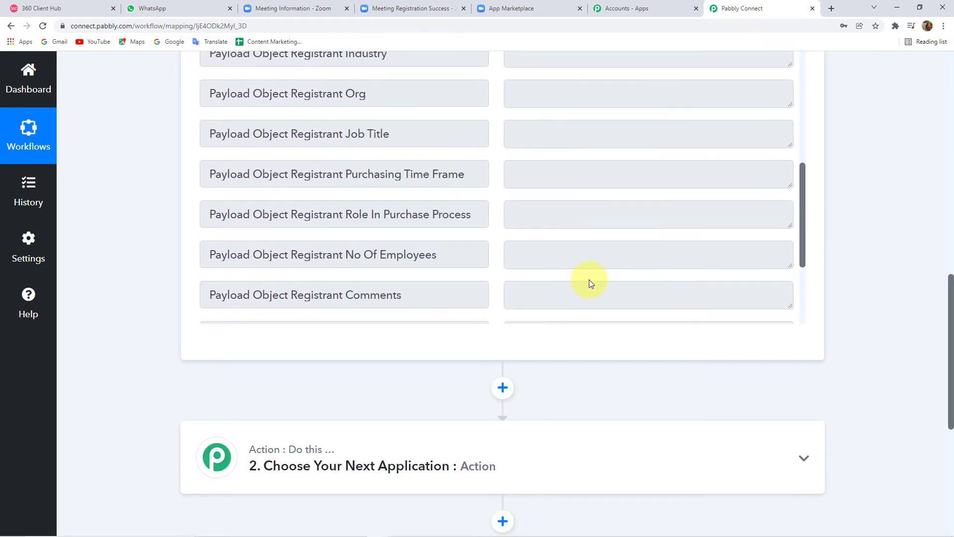
pyautogui.scroll(5, 159, 243)
pyautogui.scroll(-4, 603, 406)
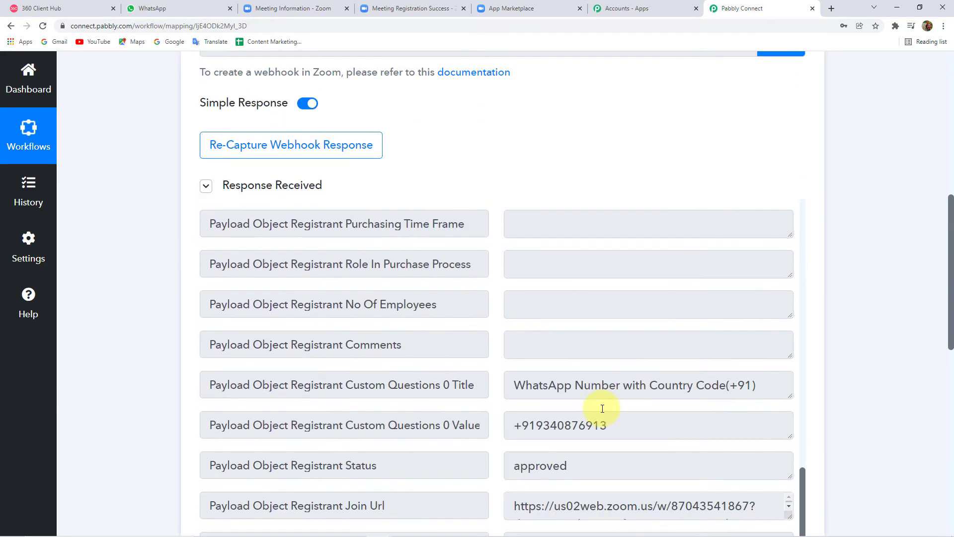
pyautogui.scroll(-4, 573, 409)
pyautogui.scroll(7, 588, 316)
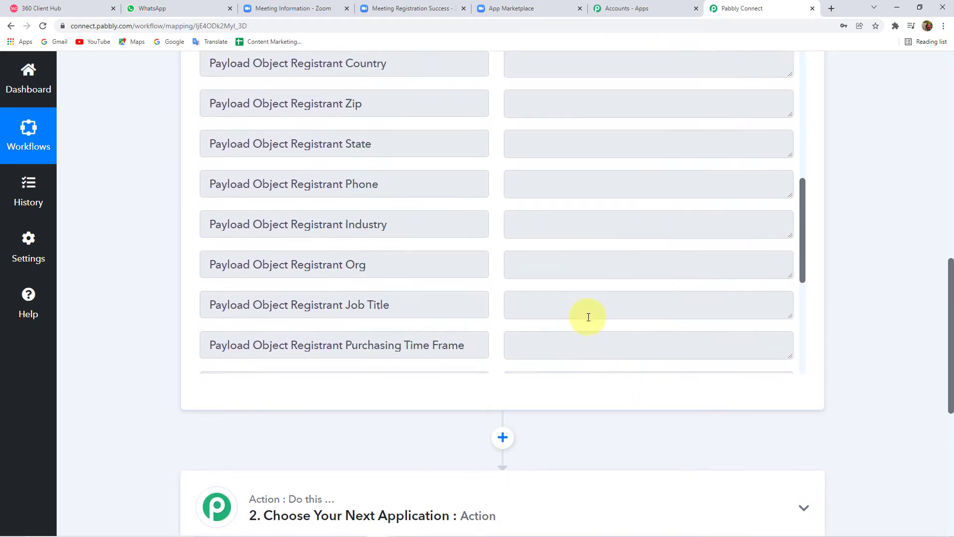
pyautogui.scroll(8, 588, 317)
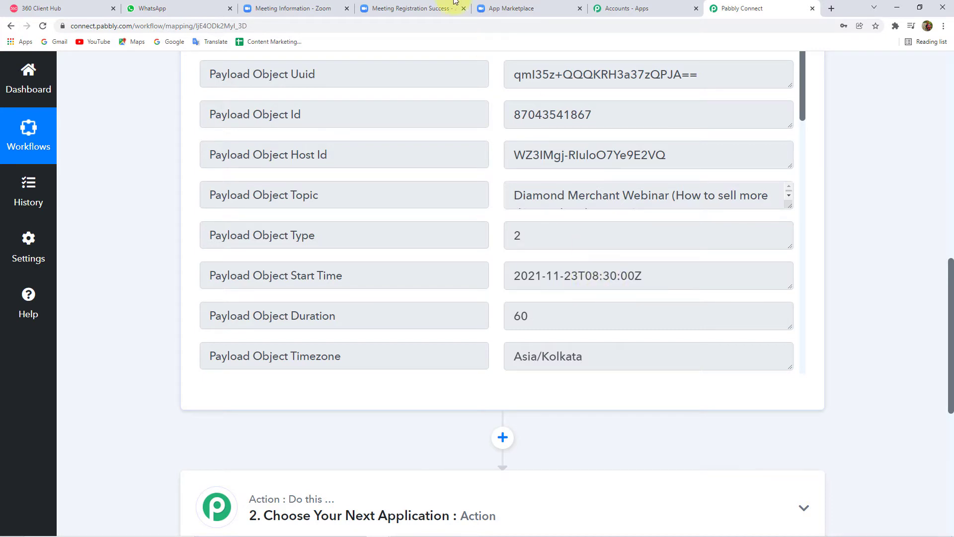
pyautogui.click(304, 4)
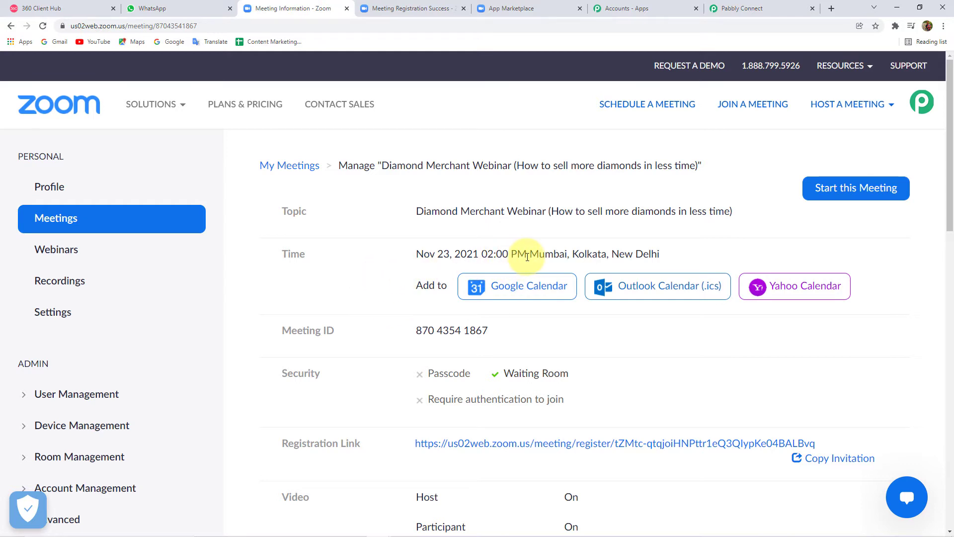
pyautogui.click(753, 6)
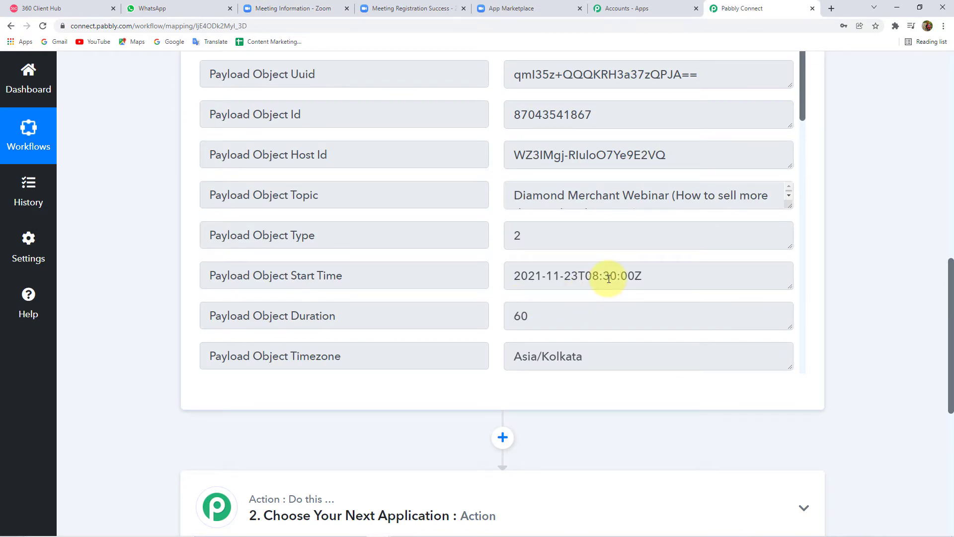
pyautogui.click(289, 8)
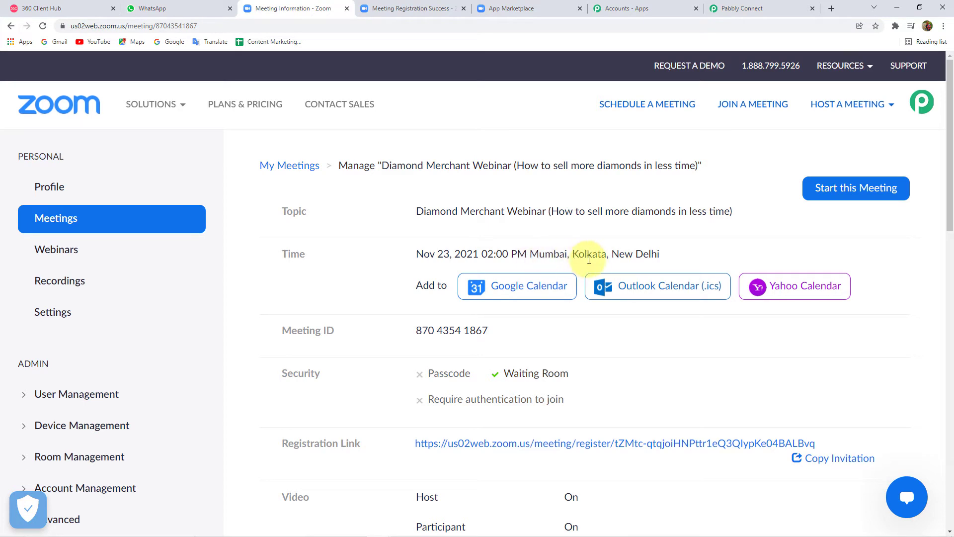
pyautogui.click(732, 9)
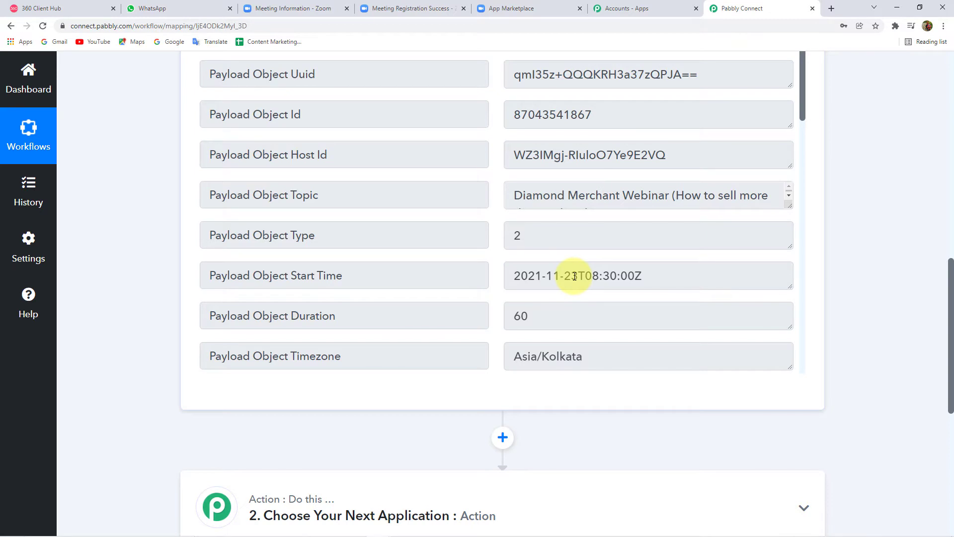
pyautogui.scroll(1, 497, 358)
# Step: Pick Date/Time Formatter by Pabbly as the next action's application
pyautogui.scroll(-5, 448, 413)
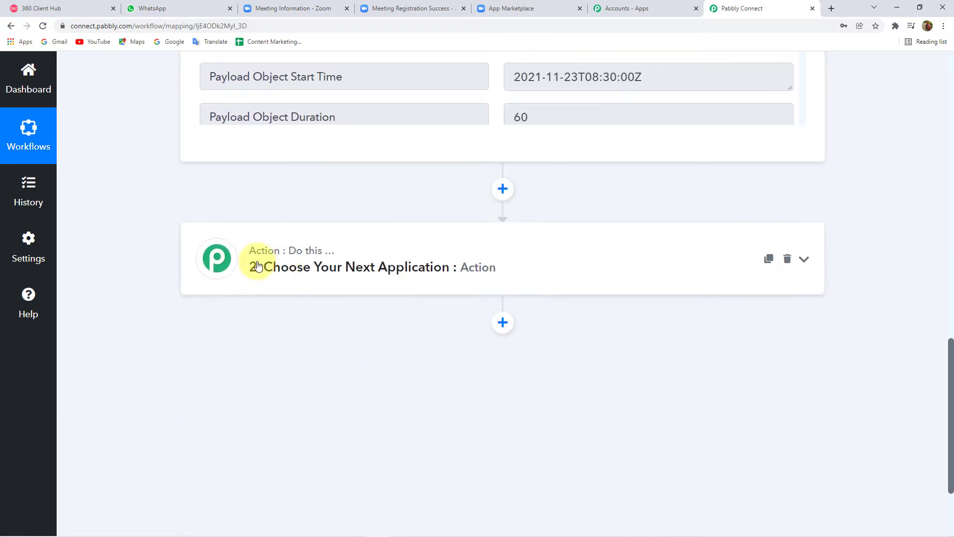
pyautogui.click(384, 271)
pyautogui.scroll(-1, 121, 278)
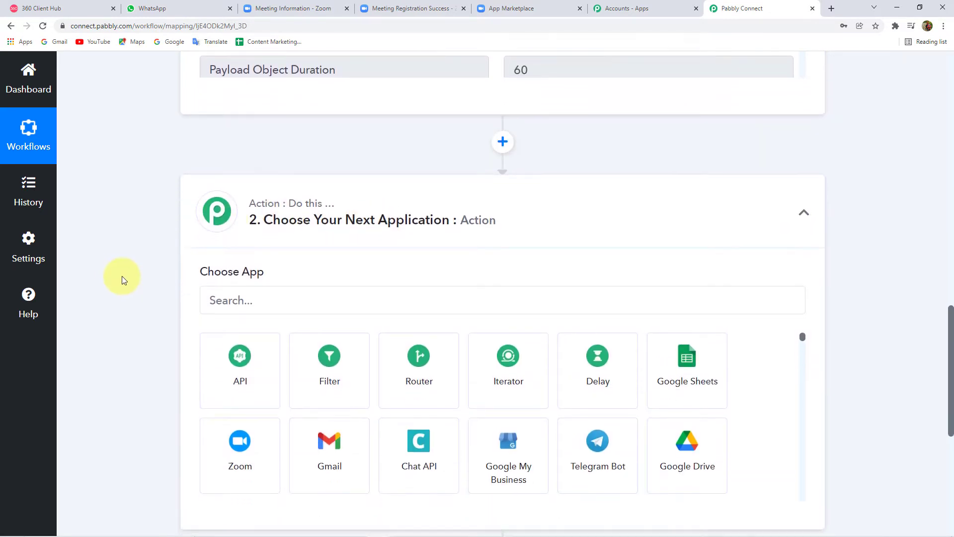
pyautogui.click(277, 298)
pyautogui.write('Date')
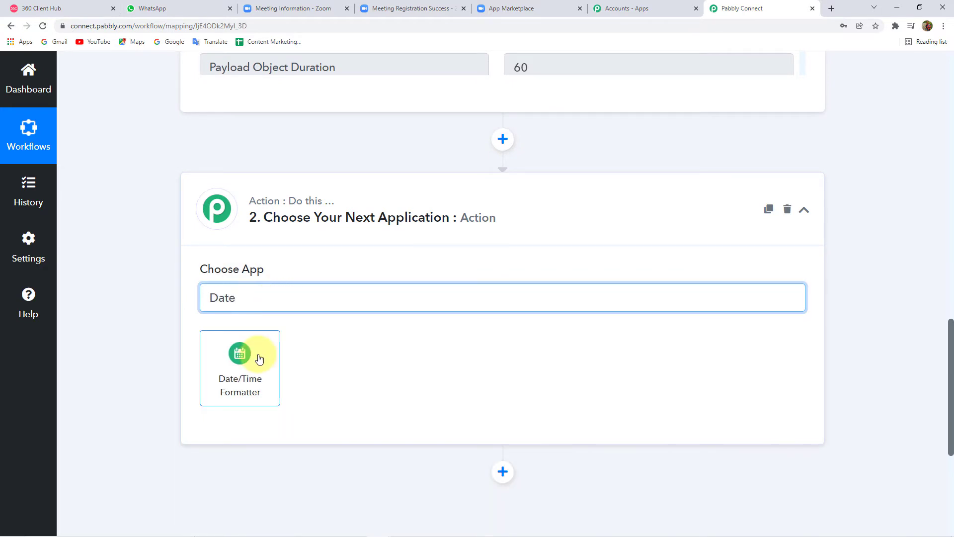
pyautogui.click(259, 358)
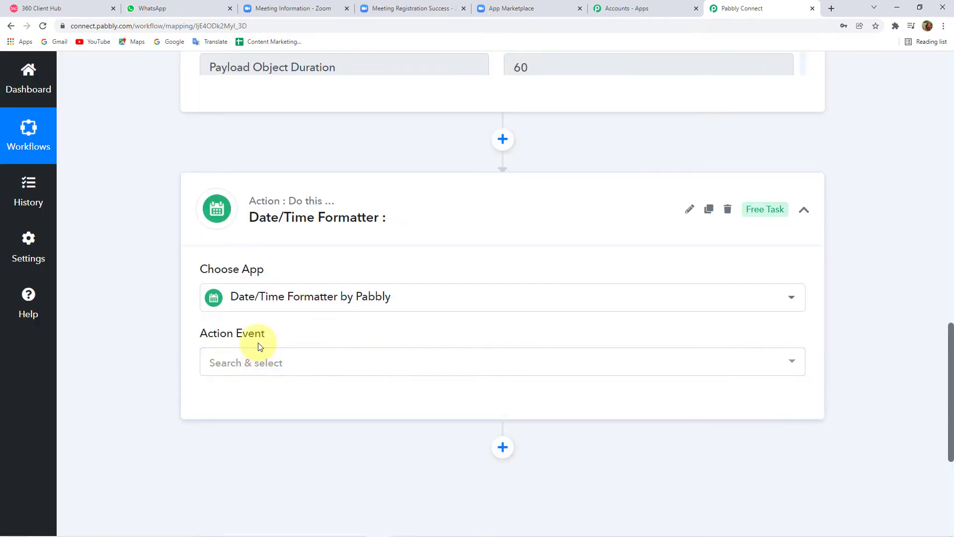
# Step: Choose Add/Subtract Time as the action event and connect the step
pyautogui.scroll(-3, 113, 313)
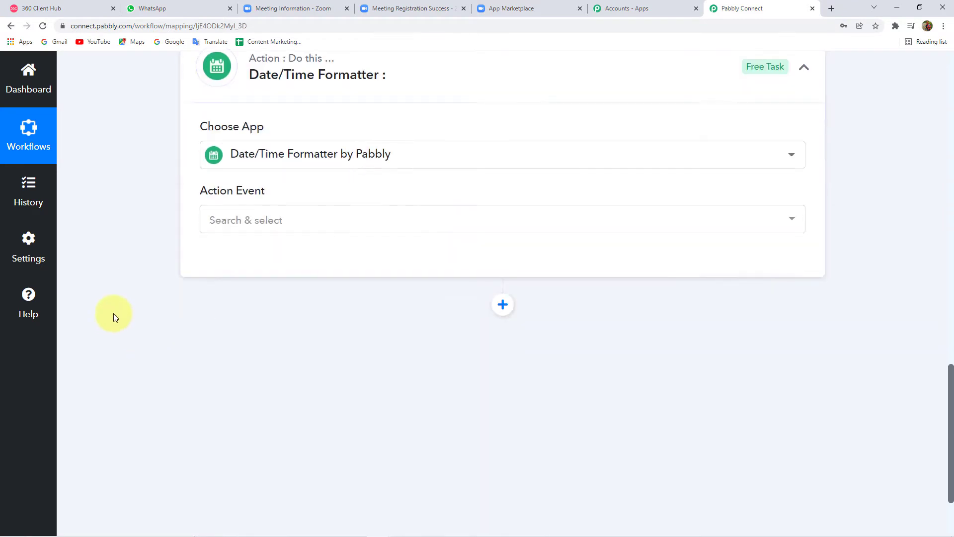
pyautogui.click(283, 214)
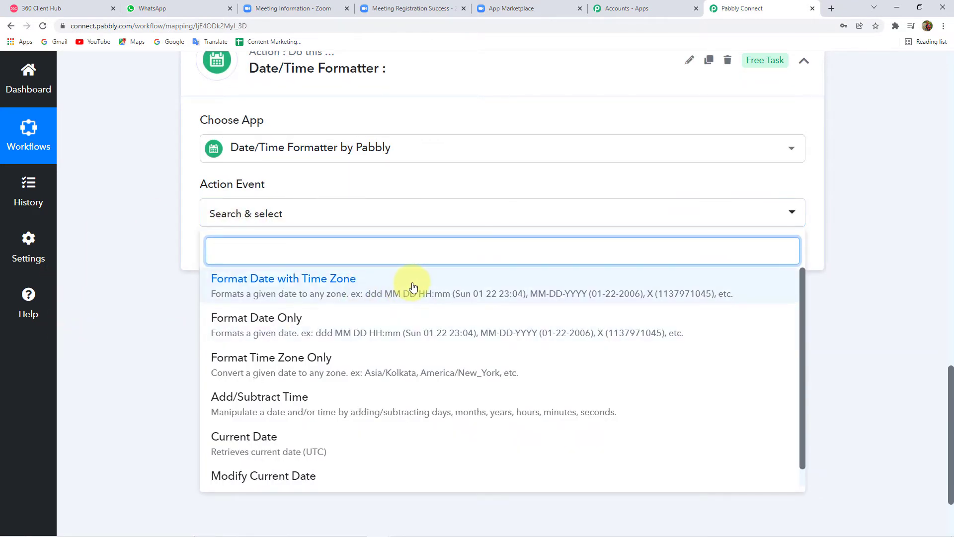
pyautogui.scroll(-1, 318, 378)
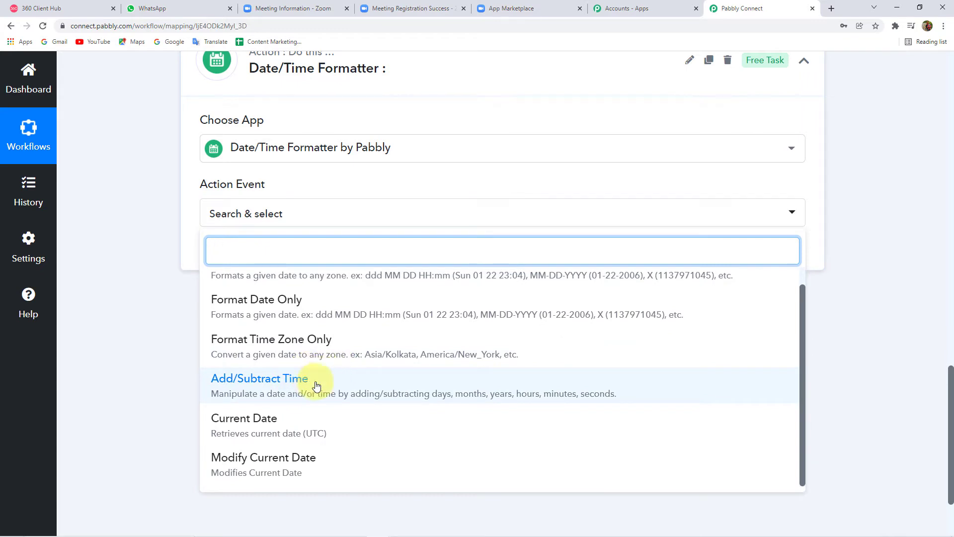
pyautogui.click(335, 380)
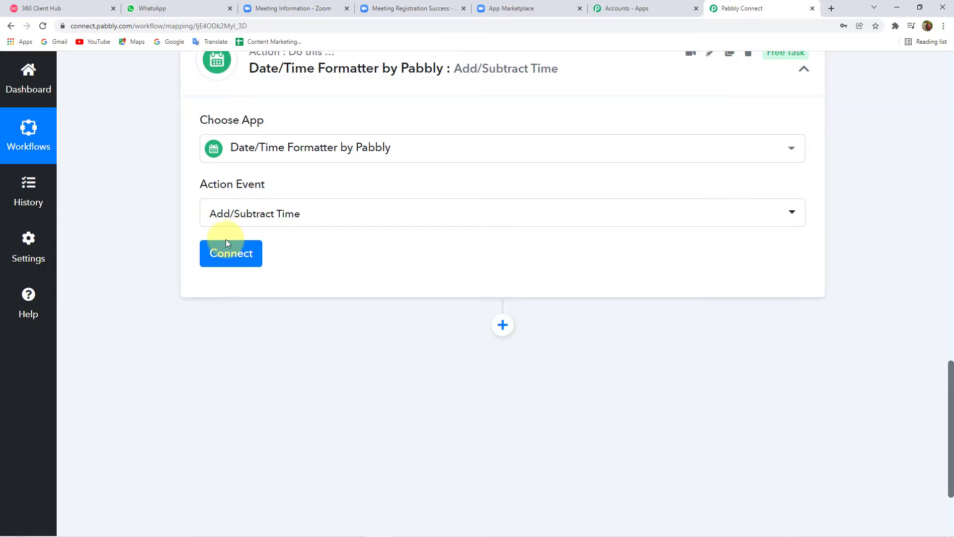
pyautogui.click(238, 255)
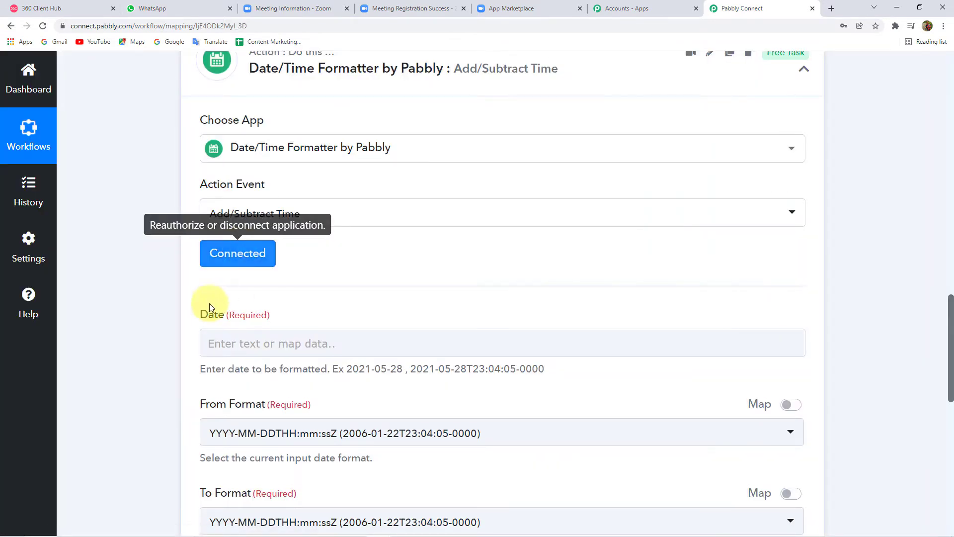
pyautogui.scroll(-3, 132, 309)
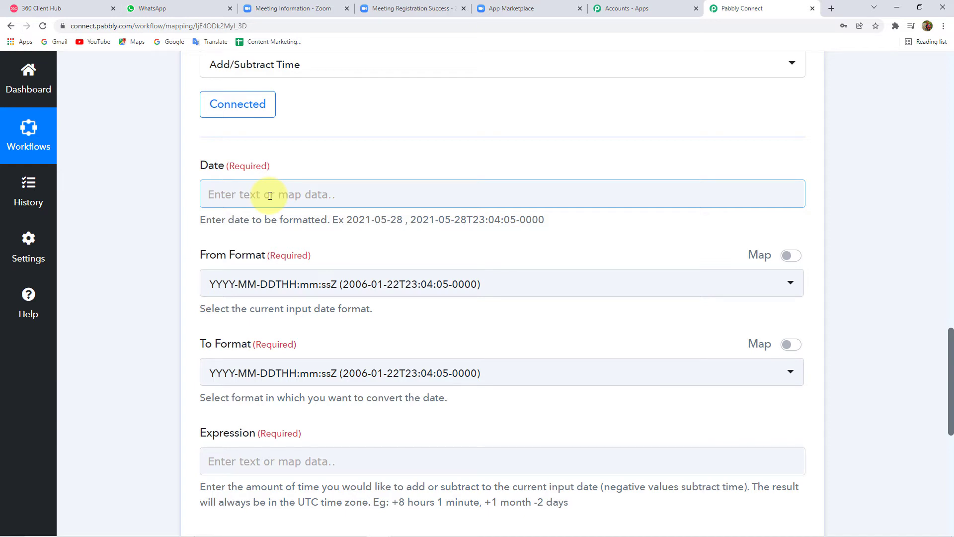
# Step: Locate the captured start time value 2021-11-23T08:30:00Z in the trigger's response
pyautogui.click(152, 149)
pyautogui.click(305, 196)
pyautogui.click(162, 208)
pyautogui.scroll(9, 162, 208)
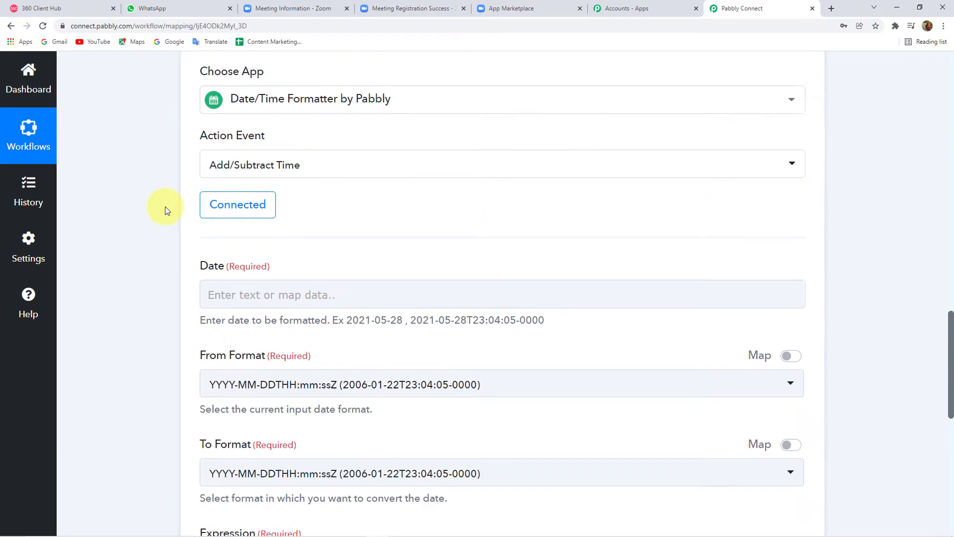
pyautogui.scroll(1, 165, 207)
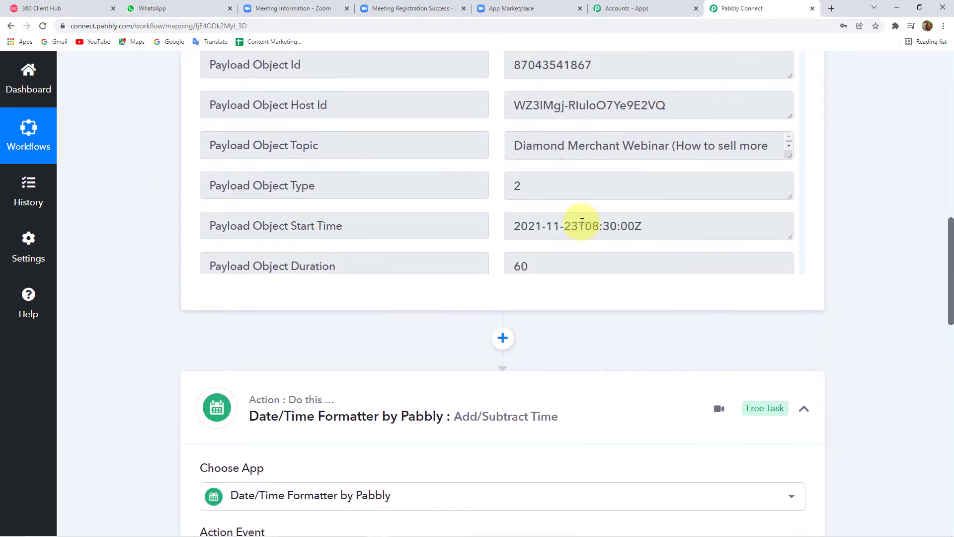
pyautogui.click(651, 228)
pyautogui.moveTo(651, 227); pyautogui.dragTo(512, 226)
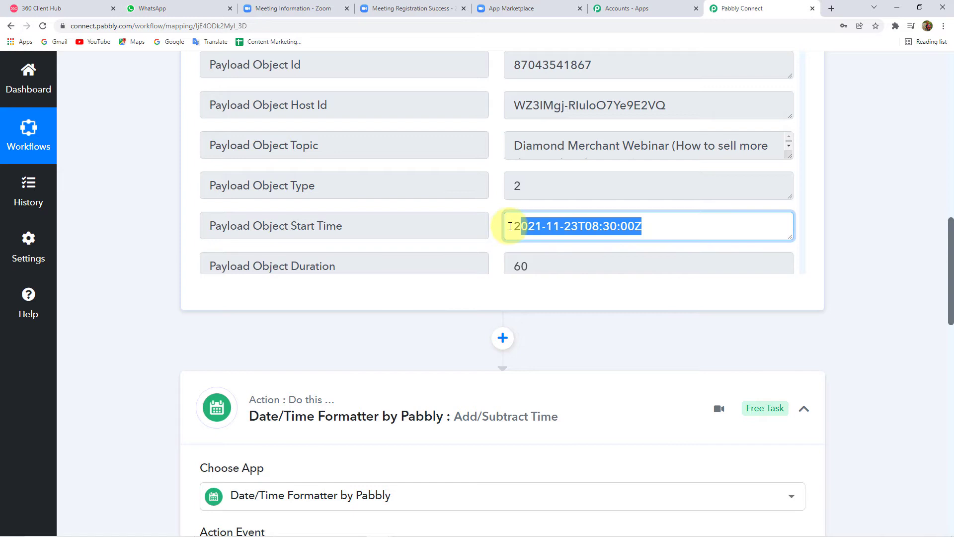
pyautogui.click(145, 228)
pyautogui.scroll(-1, 145, 252)
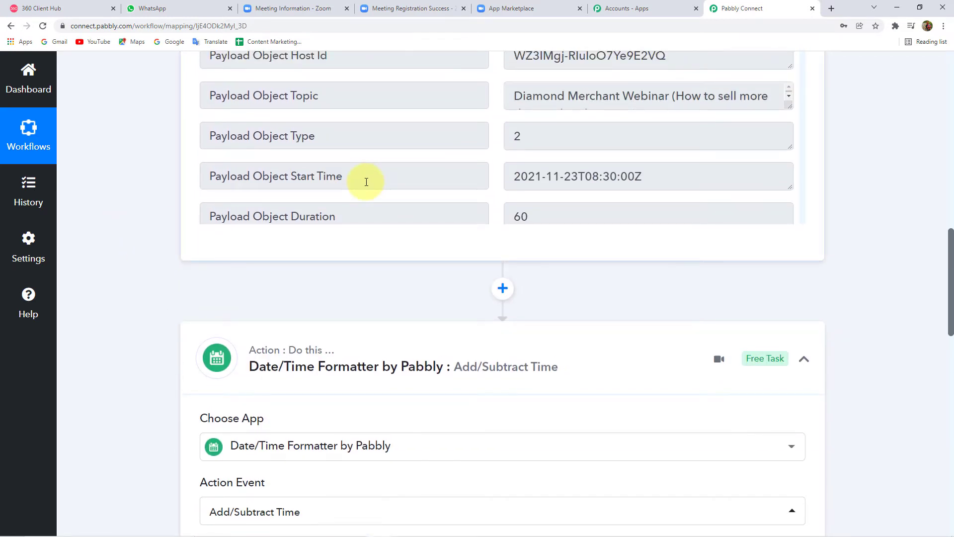
pyautogui.scroll(-8, 128, 210)
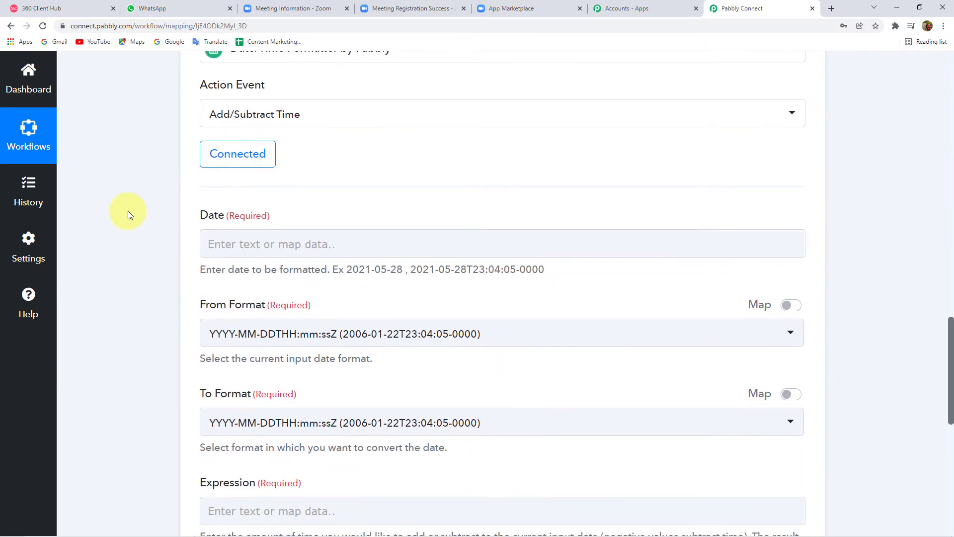
# Step: Browse the Zoom: Configure Webhooks payload fields in the Date field's data list
pyautogui.click(242, 243)
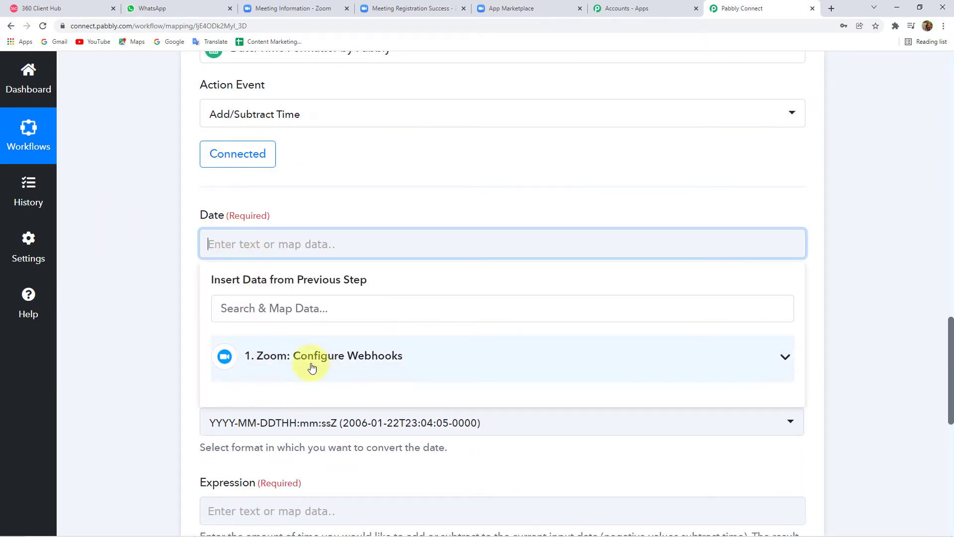
pyautogui.click(386, 362)
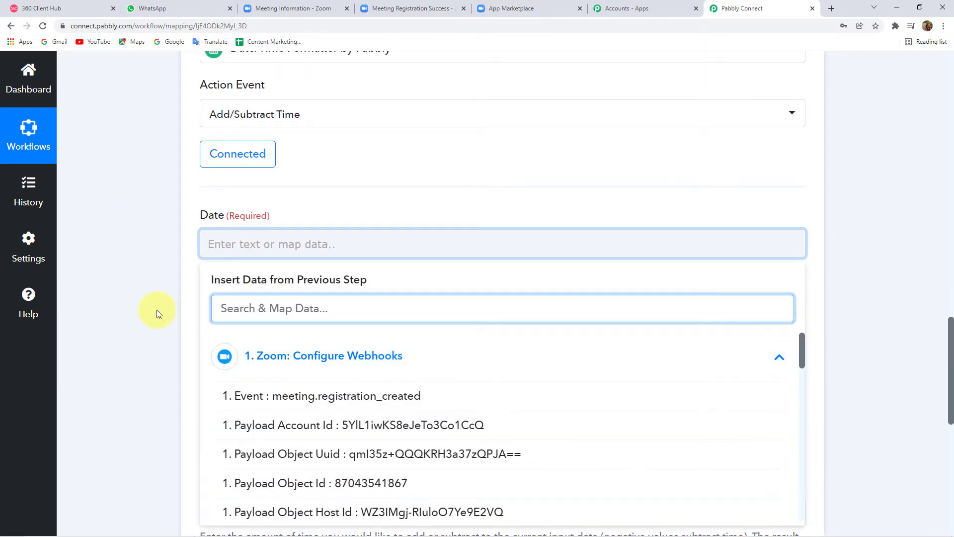
pyautogui.scroll(-3, 157, 309)
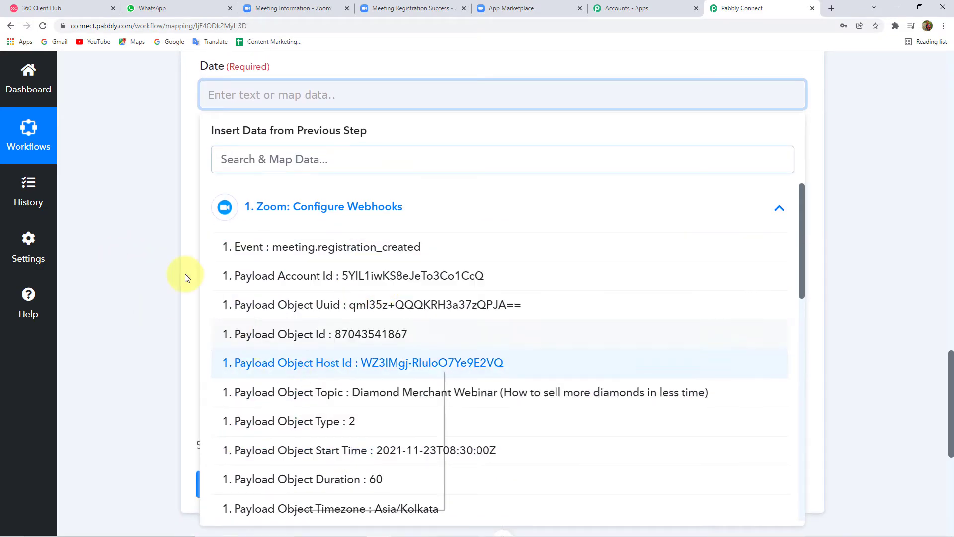
pyautogui.click(151, 248)
pyautogui.scroll(9, 171, 257)
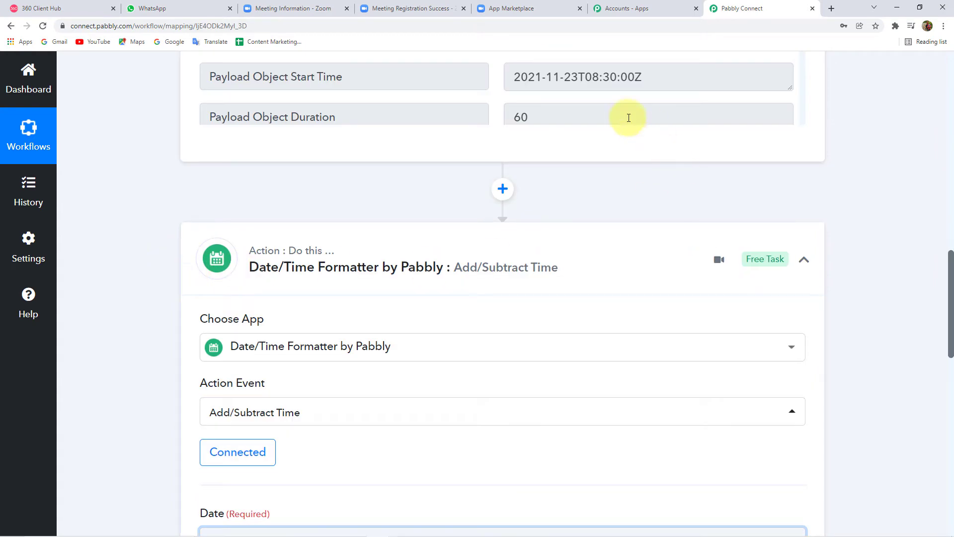
pyautogui.scroll(6, 598, 153)
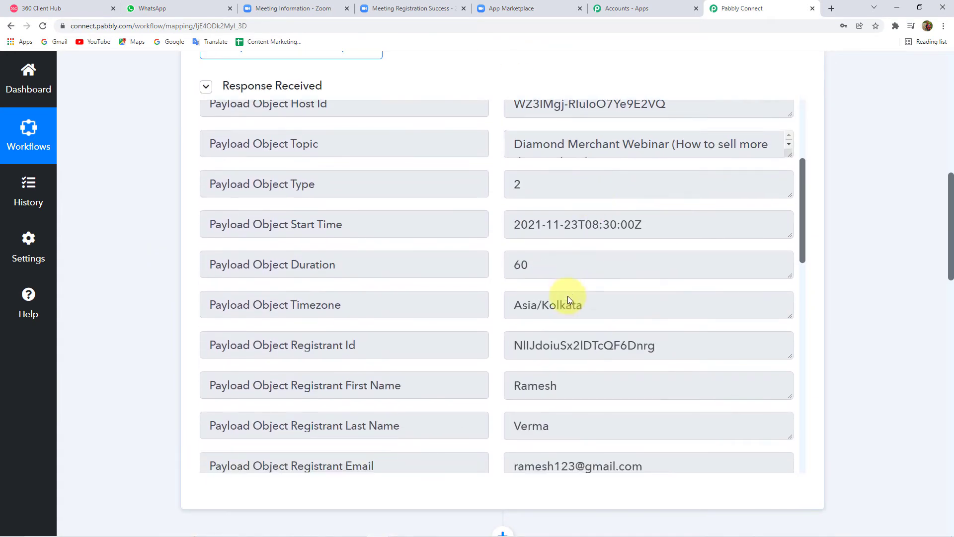
pyautogui.scroll(-10, 566, 297)
pyautogui.scroll(-5, 149, 284)
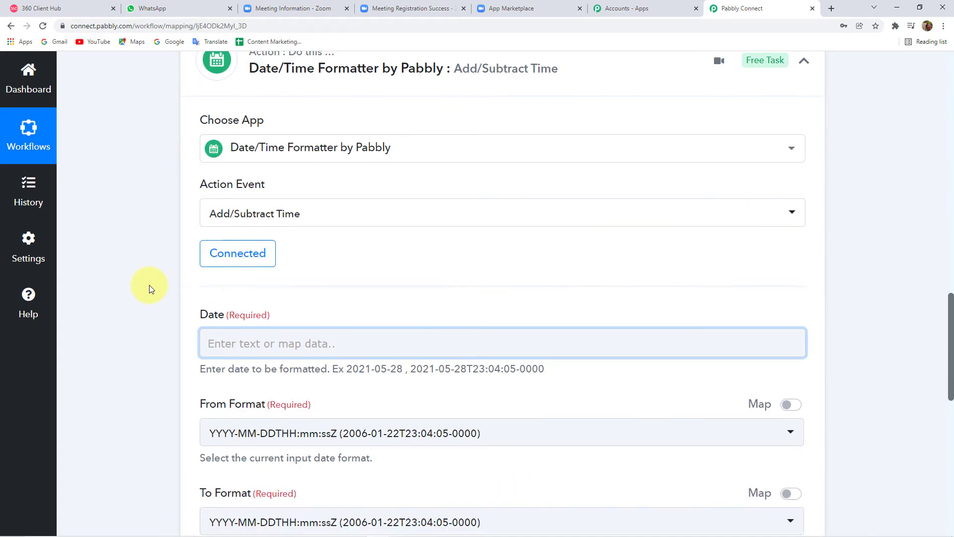
pyautogui.scroll(-2, 149, 308)
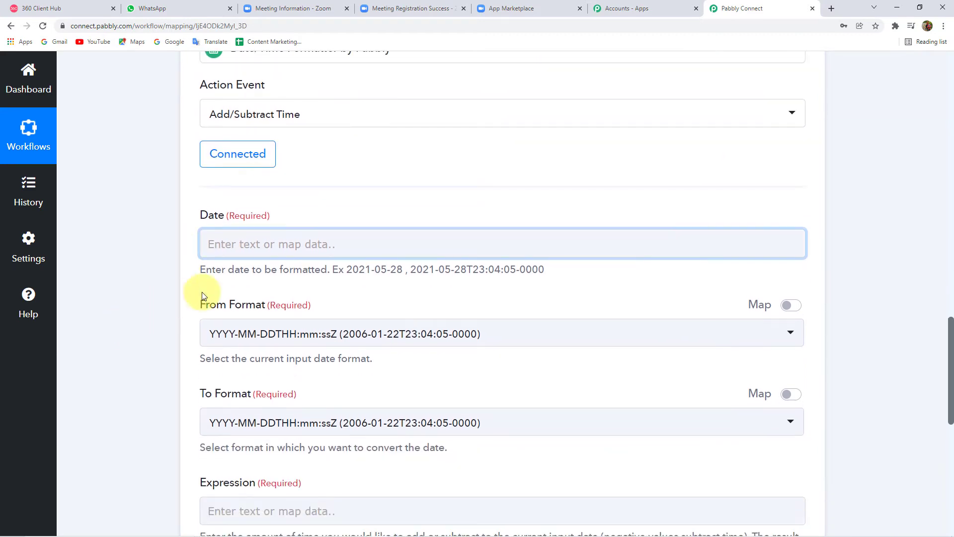
# Step: Insert the payload Start Time, 2021-11-23T08:30:00Z, into the Date field
pyautogui.click(235, 243)
pyautogui.scroll(-2, 141, 294)
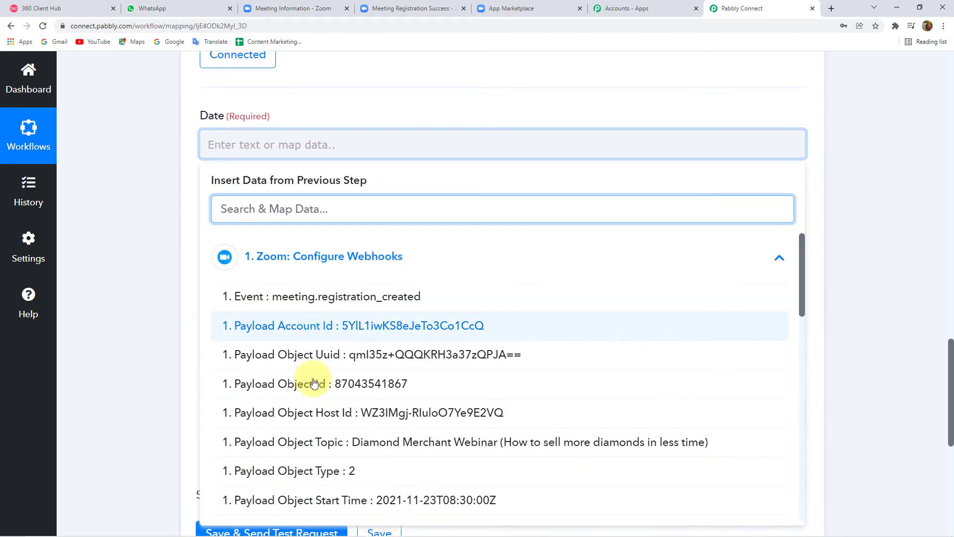
pyautogui.scroll(-4, 314, 383)
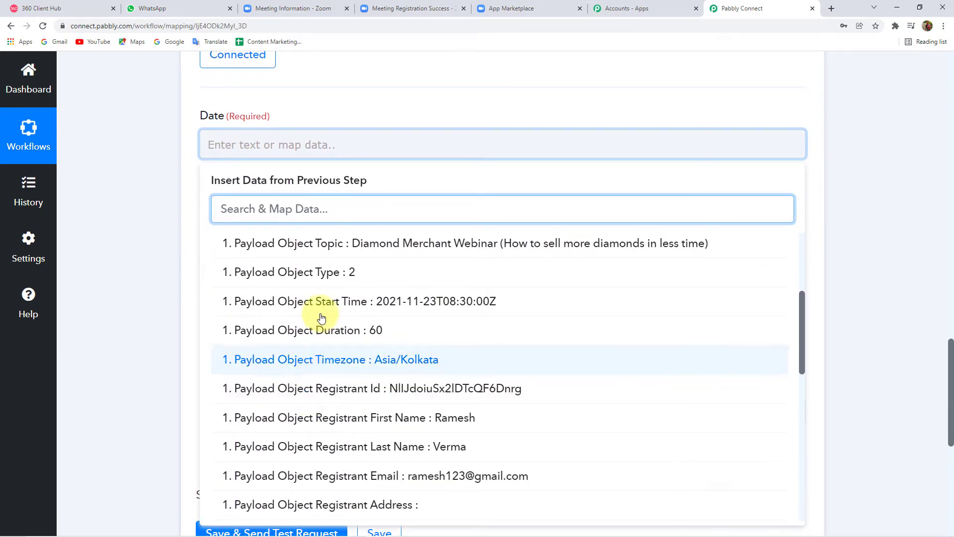
pyautogui.click(463, 305)
pyautogui.click(169, 153)
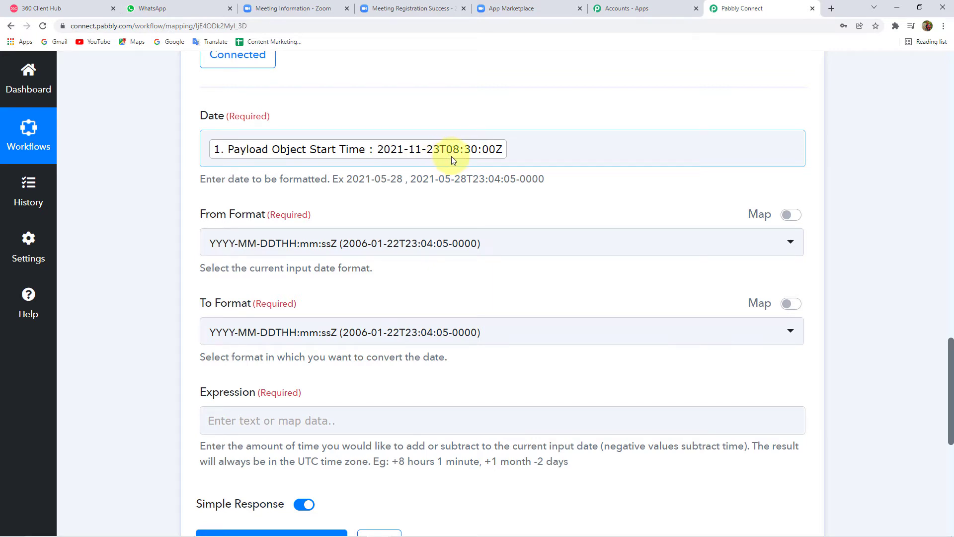
# Step: Check the From Format options, keeping YYYY-MM-DDTHH:mm:ssZ
pyautogui.click(295, 243)
pyautogui.scroll(1, 219, 331)
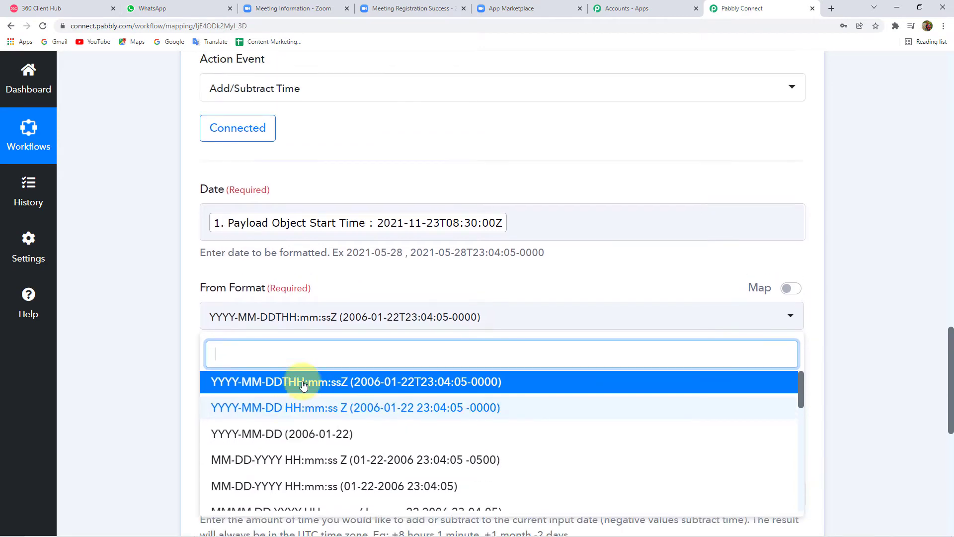
pyautogui.scroll(-1, 144, 323)
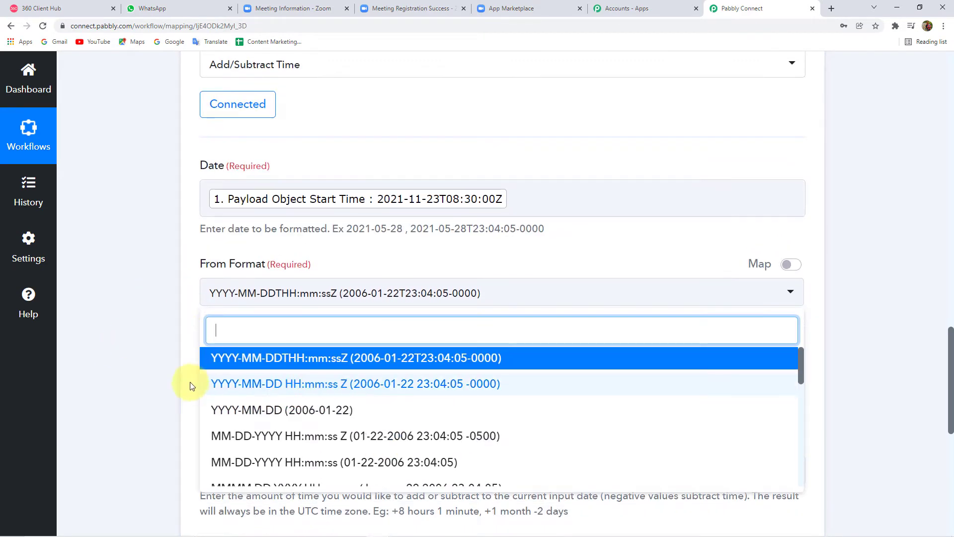
pyautogui.scroll(-3, 179, 376)
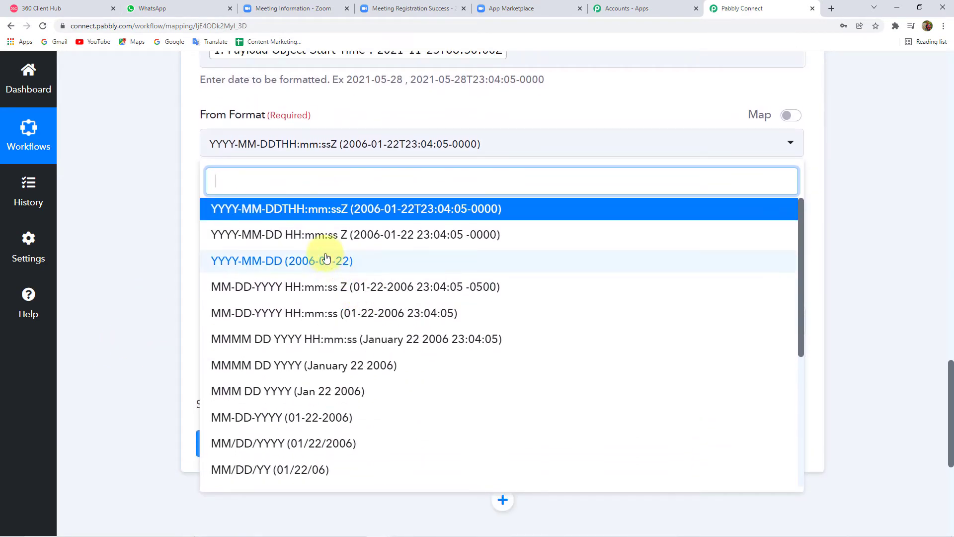
pyautogui.scroll(-1, 339, 265)
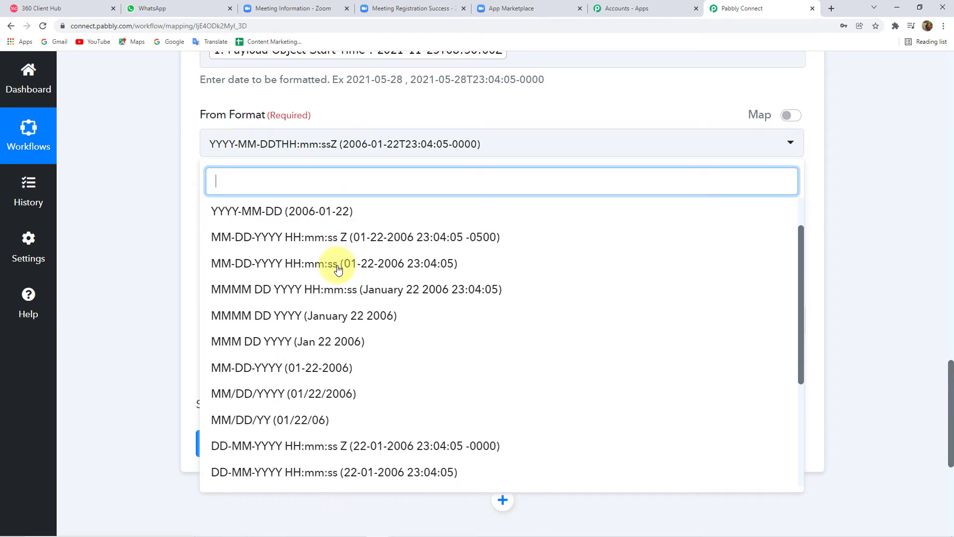
pyautogui.scroll(1, 313, 286)
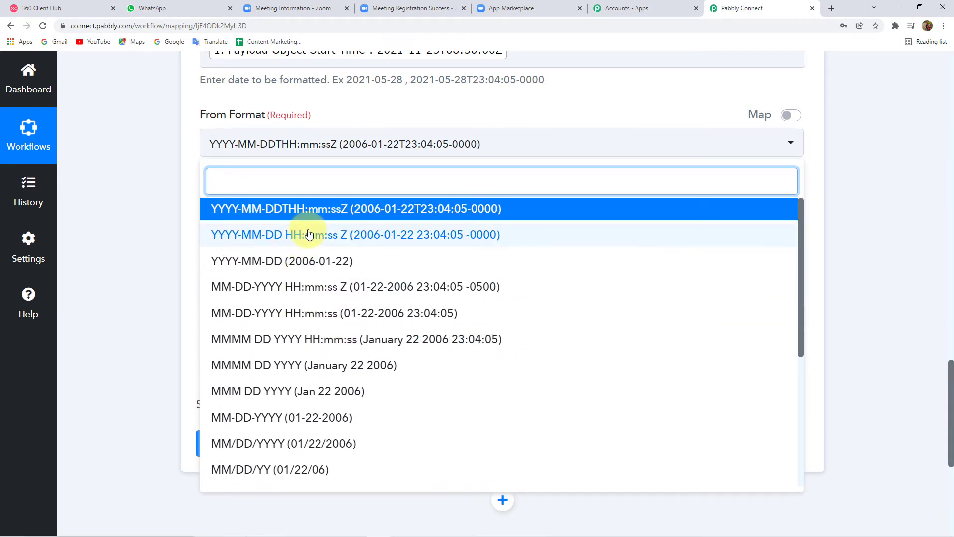
pyautogui.scroll(1, 309, 234)
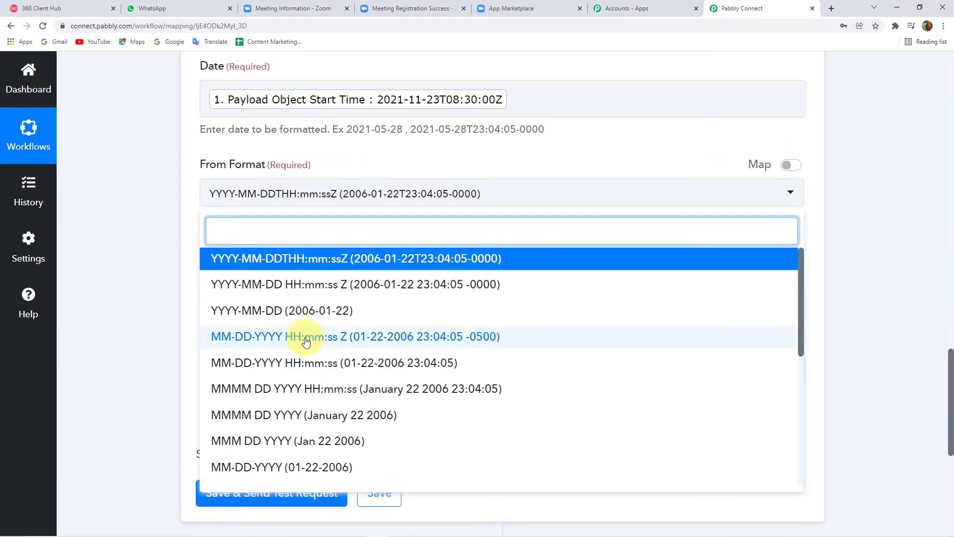
pyautogui.scroll(-5, 305, 341)
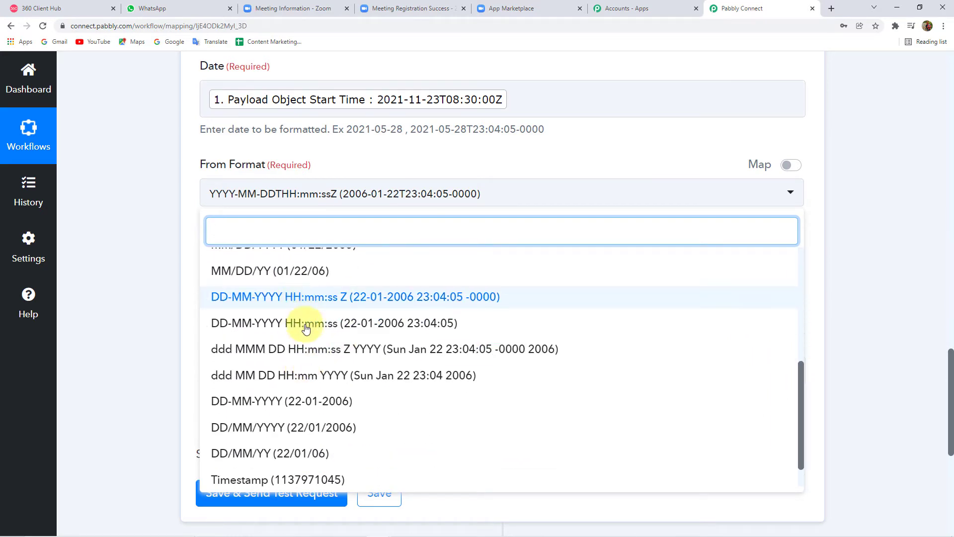
pyautogui.scroll(-1, 306, 329)
pyautogui.scroll(5, 310, 348)
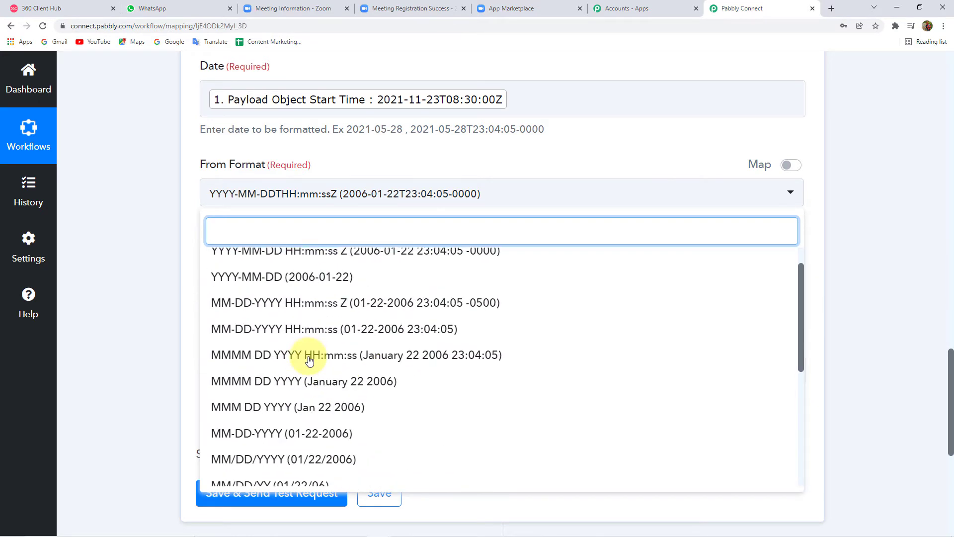
pyautogui.scroll(1, 304, 360)
pyautogui.click(141, 231)
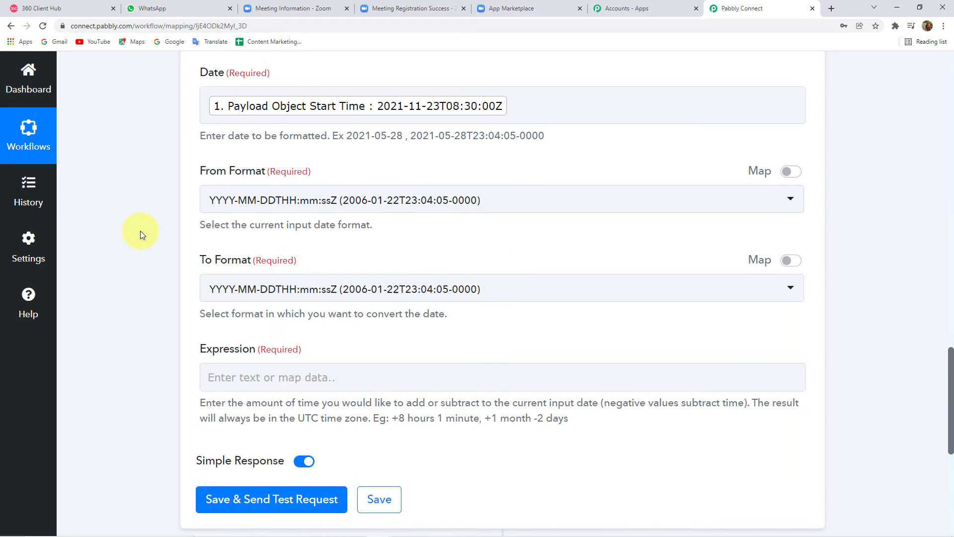
pyautogui.scroll(2, 140, 230)
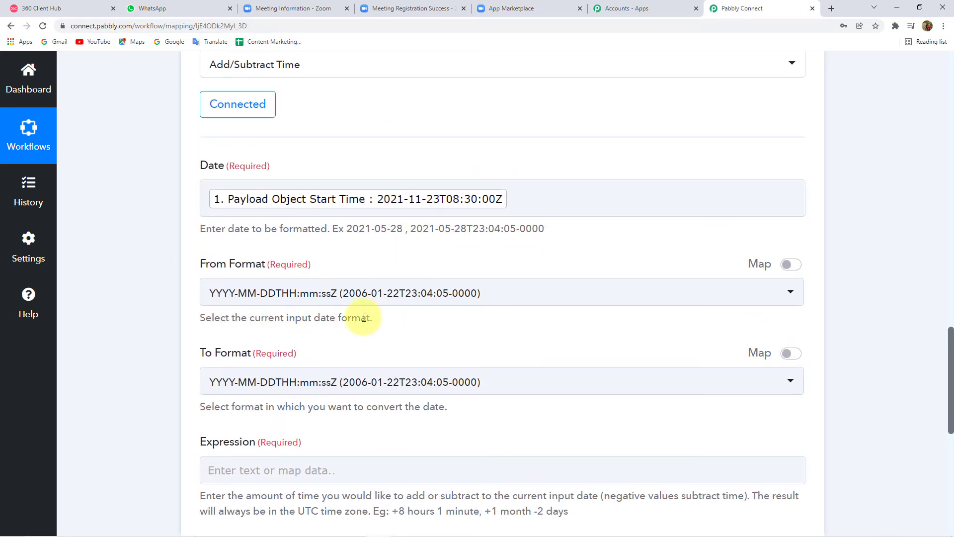
pyautogui.scroll(-1, 323, 316)
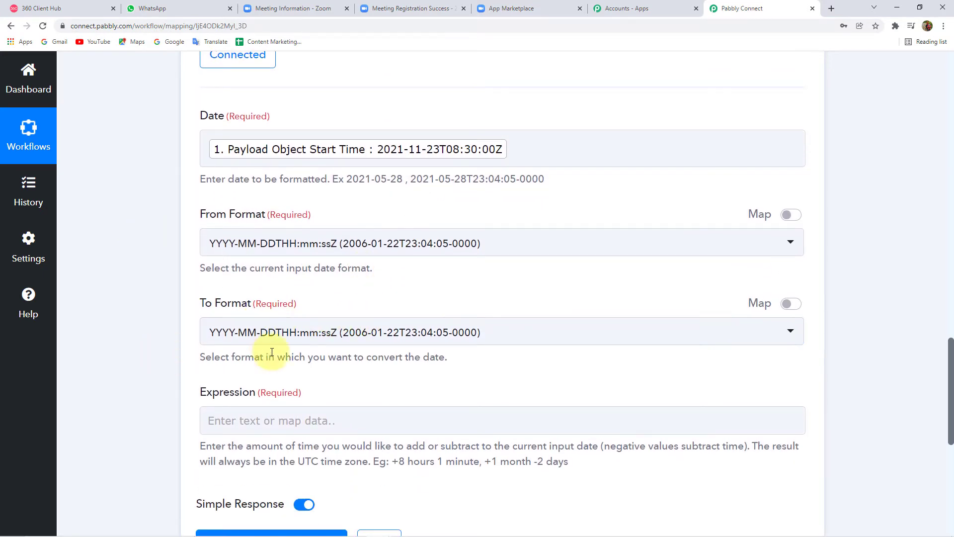
pyautogui.click(417, 339)
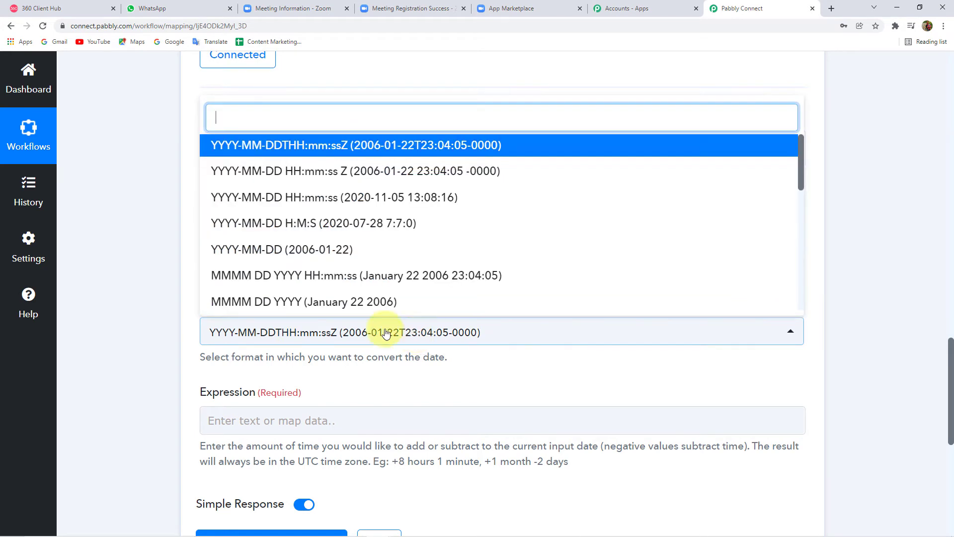
pyautogui.scroll(-2, 340, 228)
pyautogui.scroll(2, 340, 228)
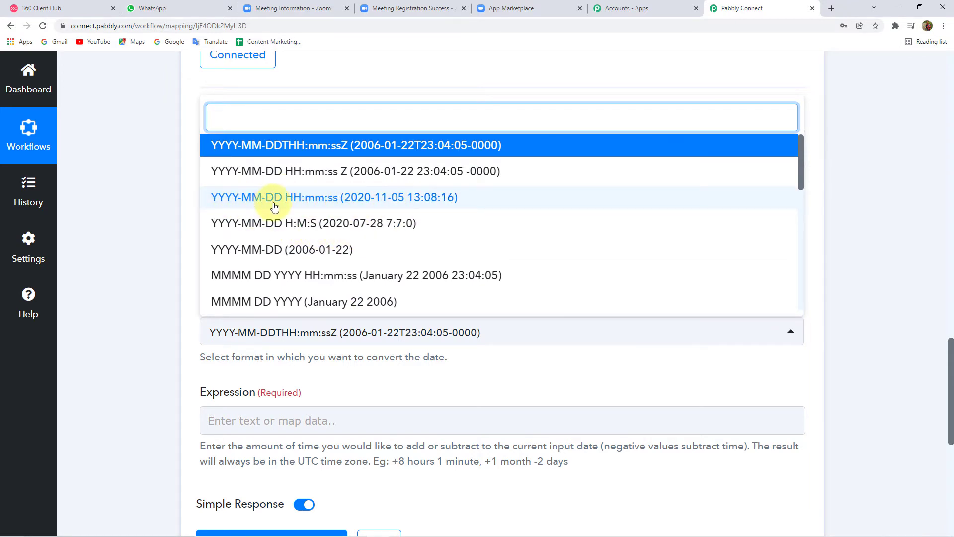
pyautogui.click(383, 203)
pyautogui.scroll(-3, 131, 290)
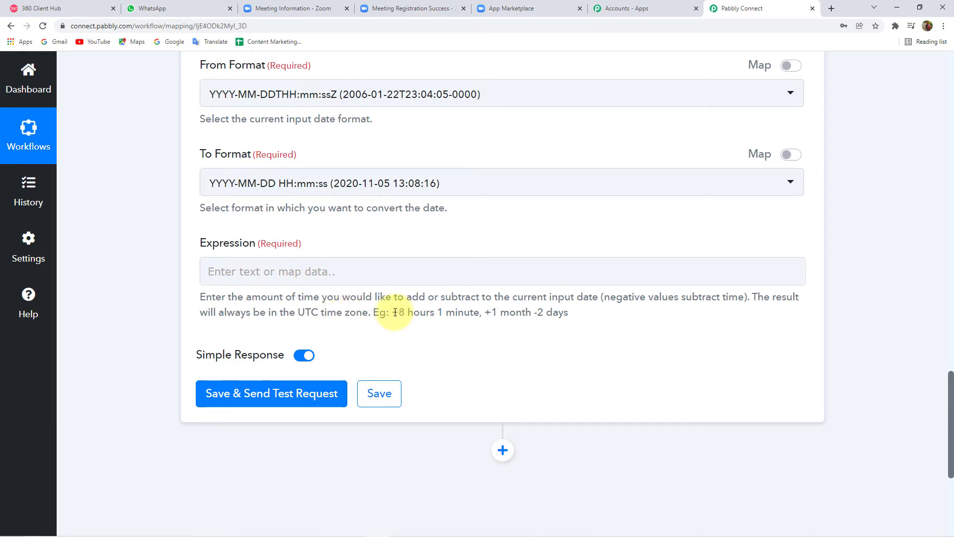
# Step: Review the help text's example expressions: +8 hours, 1 minute and +1 month
pyautogui.moveTo(395, 312); pyautogui.dragTo(561, 313)
pyautogui.click(558, 314)
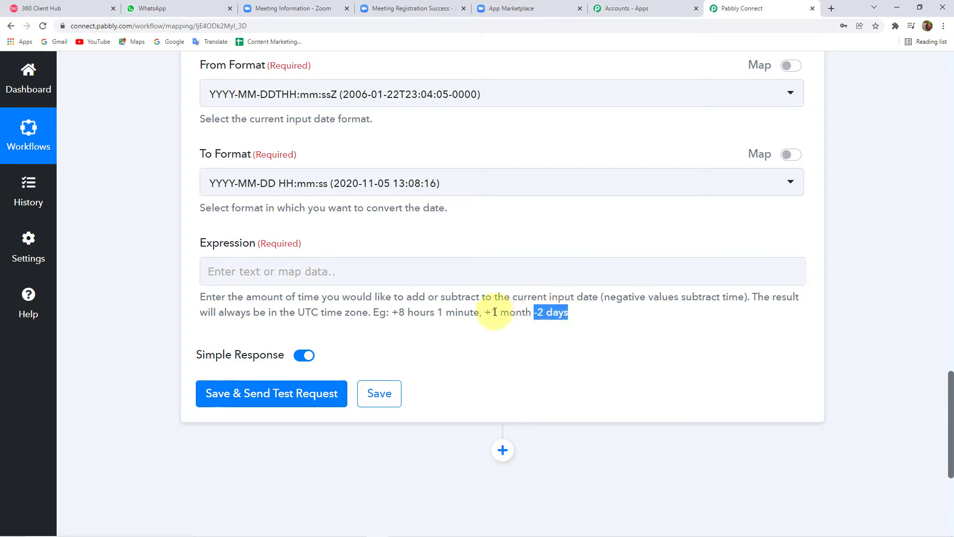
pyautogui.moveTo(485, 312); pyautogui.dragTo(524, 314)
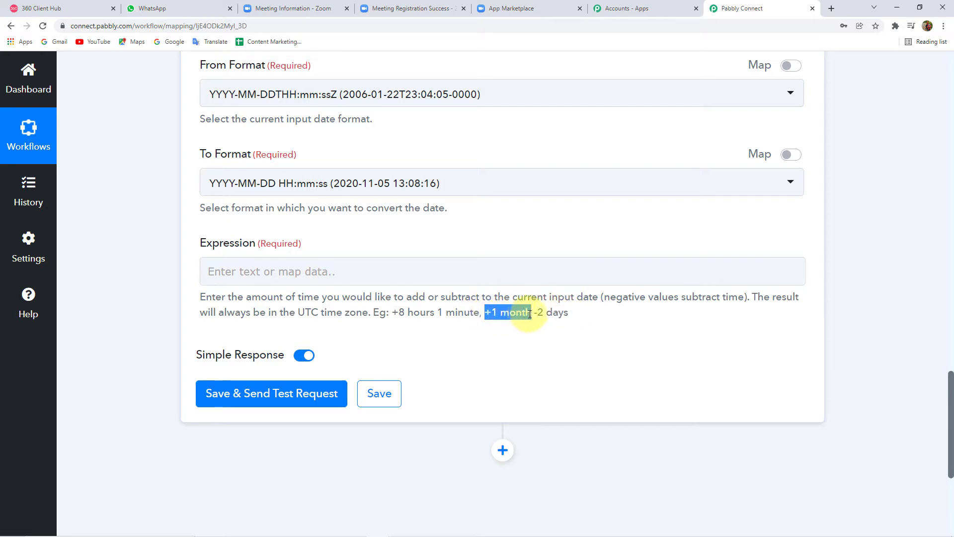
pyautogui.moveTo(439, 313); pyautogui.dragTo(473, 313)
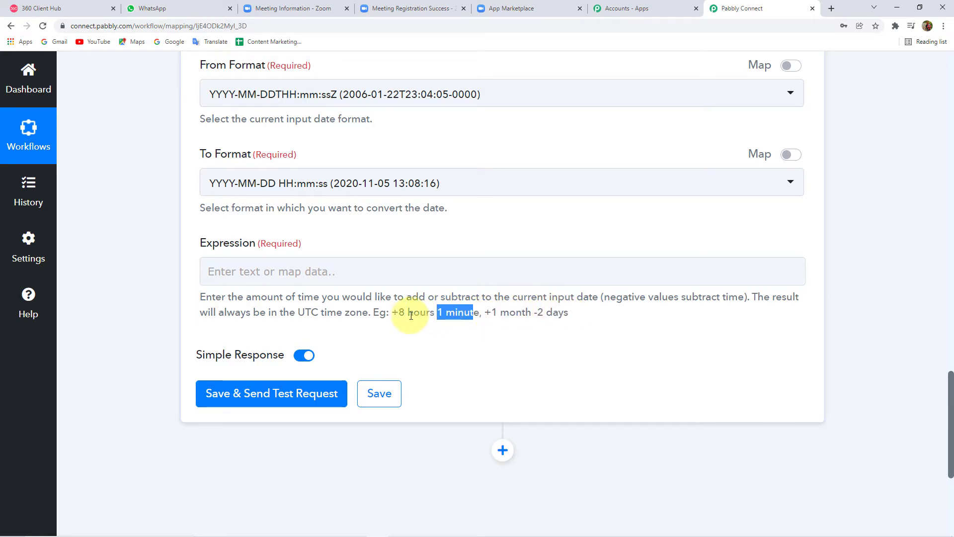
pyautogui.moveTo(393, 313); pyautogui.dragTo(435, 313)
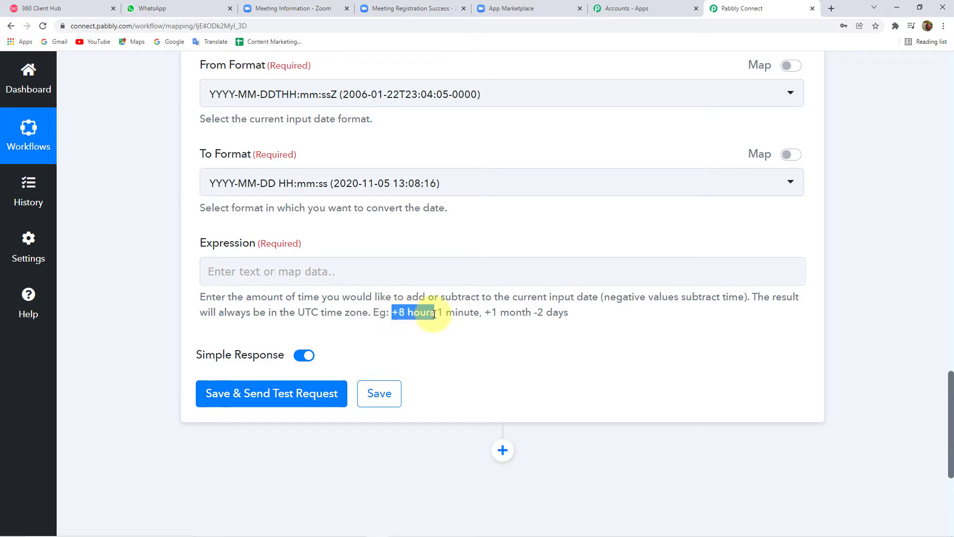
pyautogui.click(509, 315)
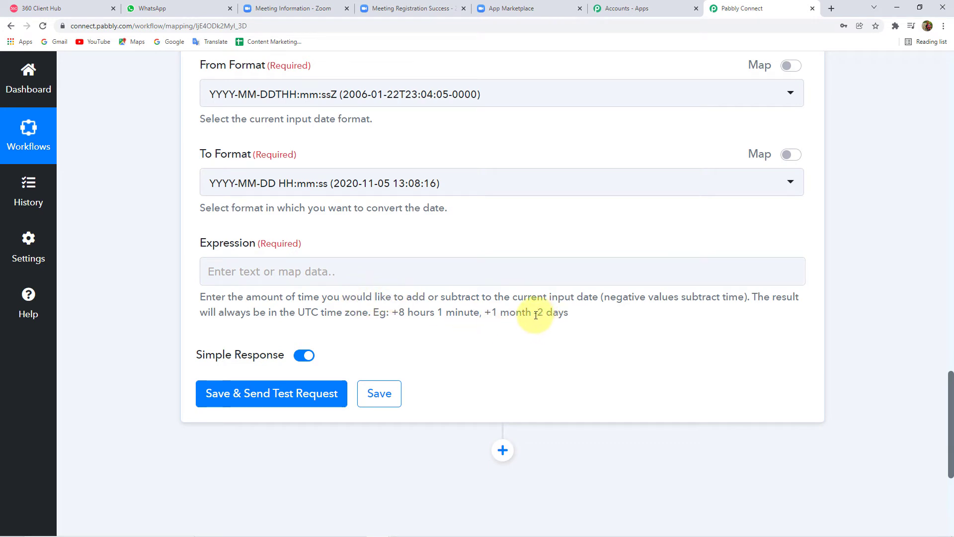
# Step: Copy the -2 days example into the Expression field and make it -1 days
pyautogui.moveTo(543, 315); pyautogui.dragTo(568, 315)
pyautogui.hotkey('ctrl', 'c')
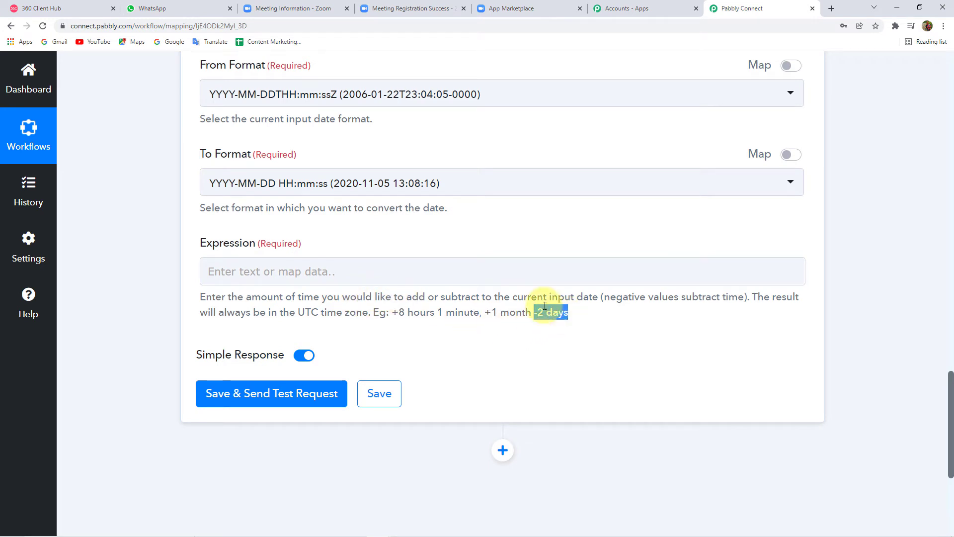
pyautogui.click(233, 271)
pyautogui.hotkey('ctrl', 'v')
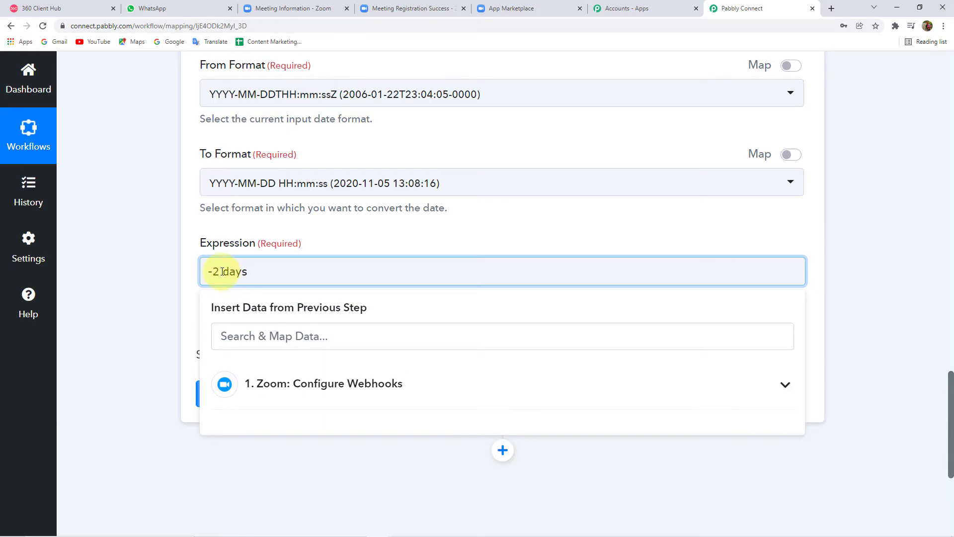
pyautogui.click(172, 270)
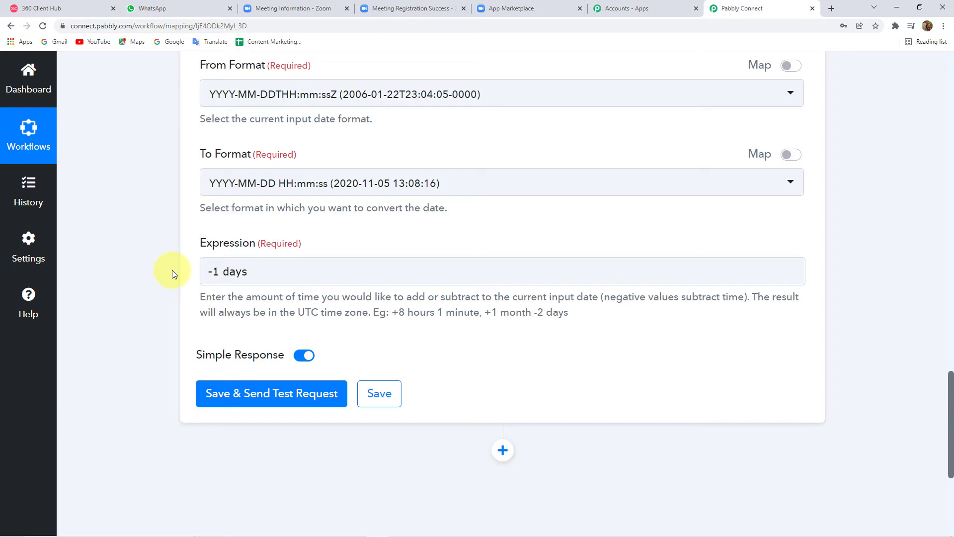
pyautogui.scroll(-1, 168, 228)
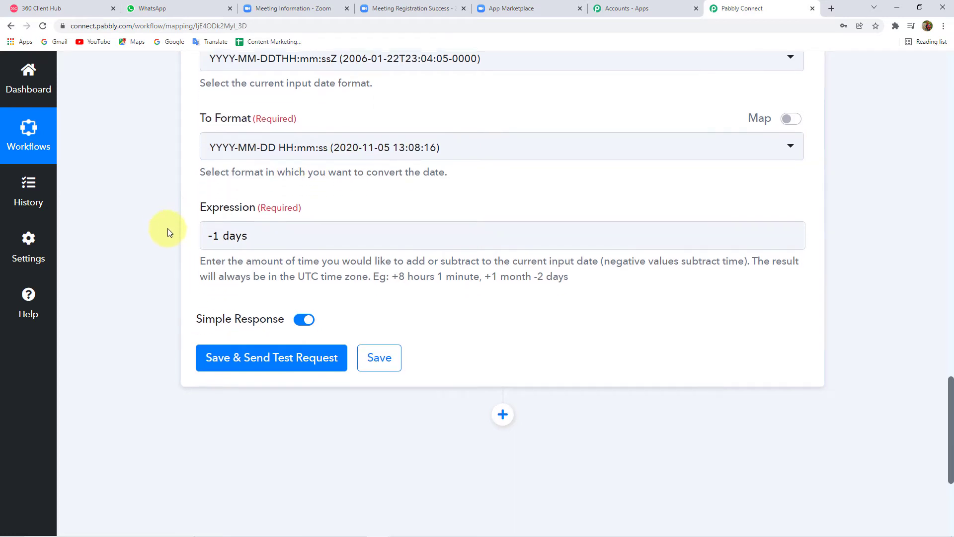
pyautogui.scroll(-1, 168, 229)
pyautogui.click(273, 298)
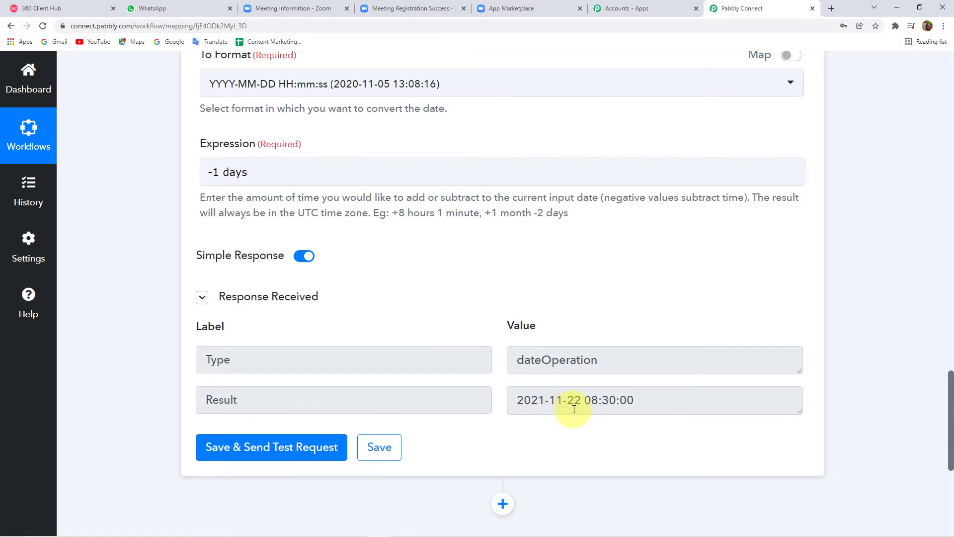
pyautogui.scroll(8, 490, 339)
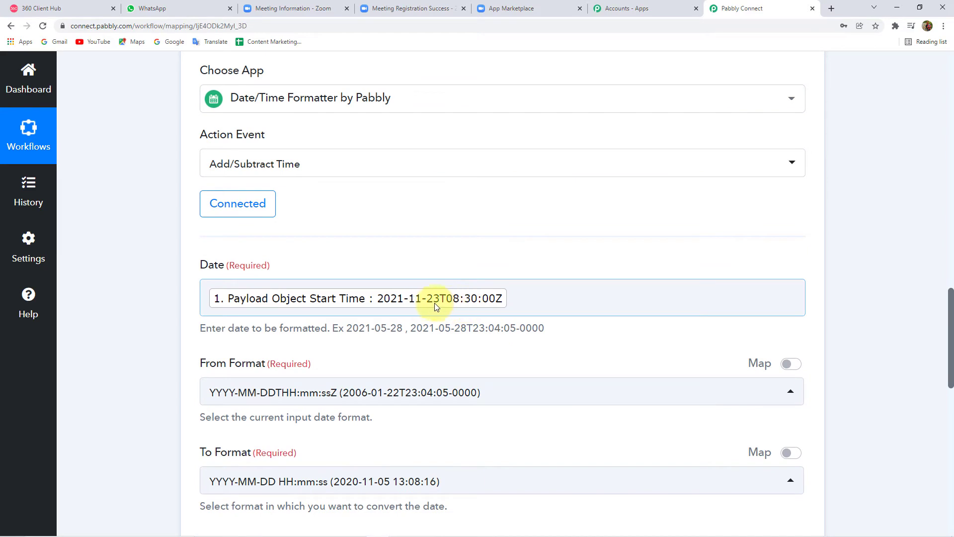
pyautogui.scroll(-3, 173, 310)
pyautogui.scroll(-8, 173, 312)
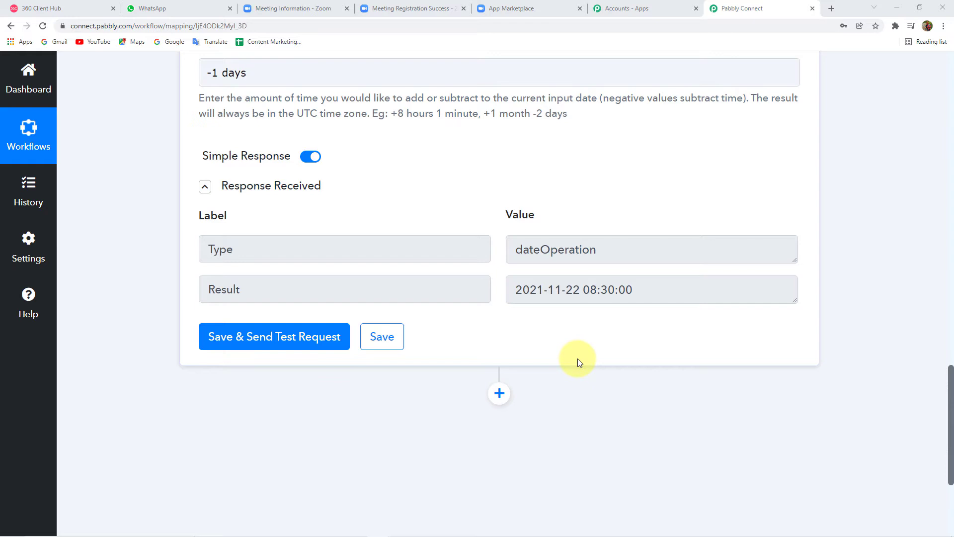
pyautogui.scroll(3, 452, 306)
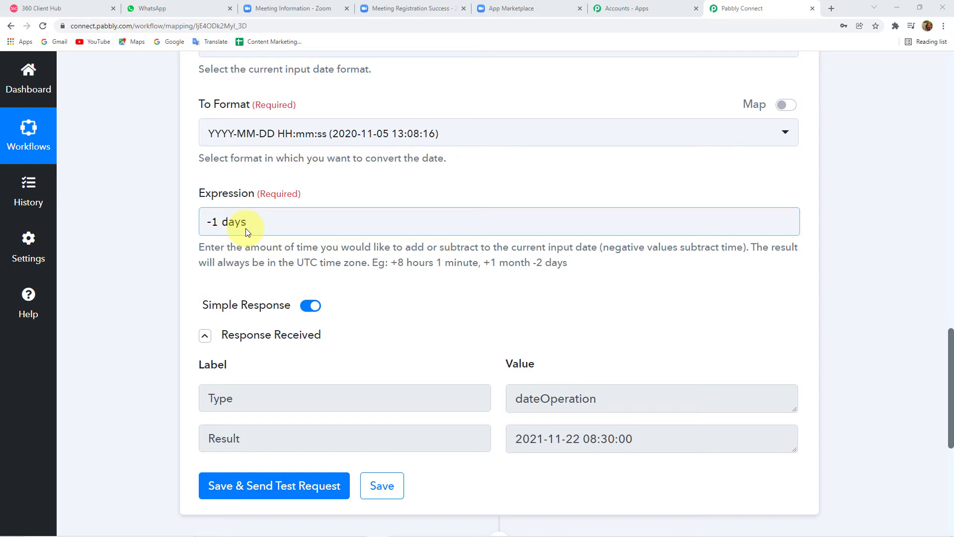
pyautogui.scroll(8, 412, 354)
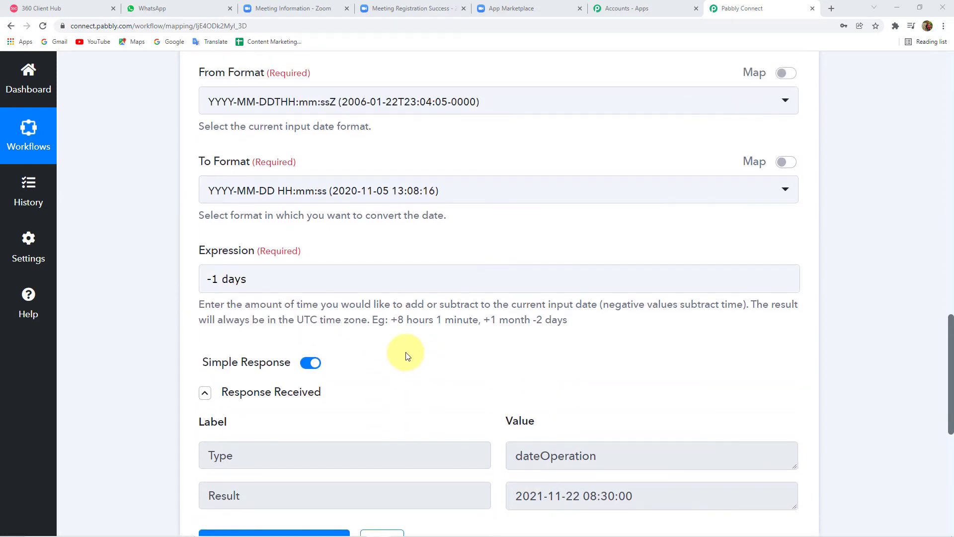
pyautogui.scroll(3, 405, 352)
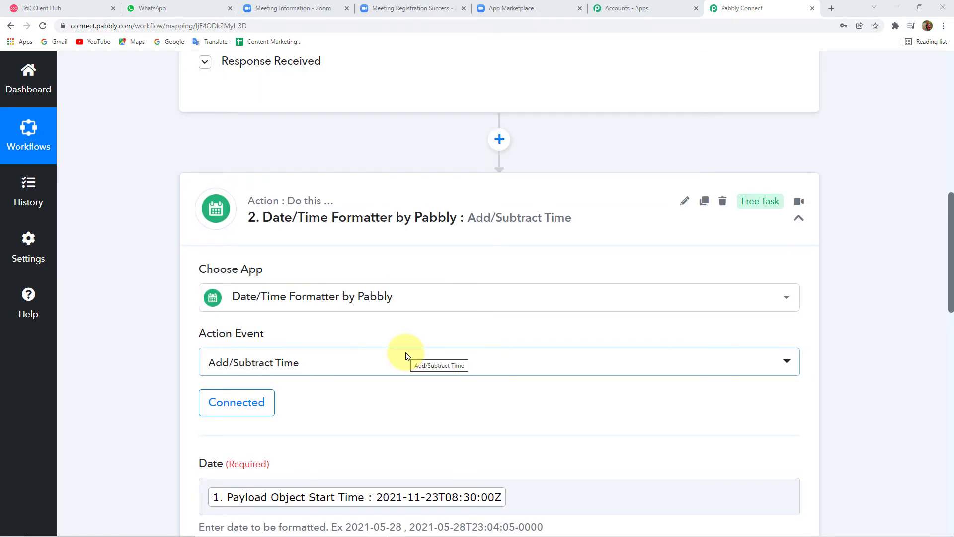
# Step: Clone the Add/Subtract Time step once, creating step 3
pyautogui.click(422, 228)
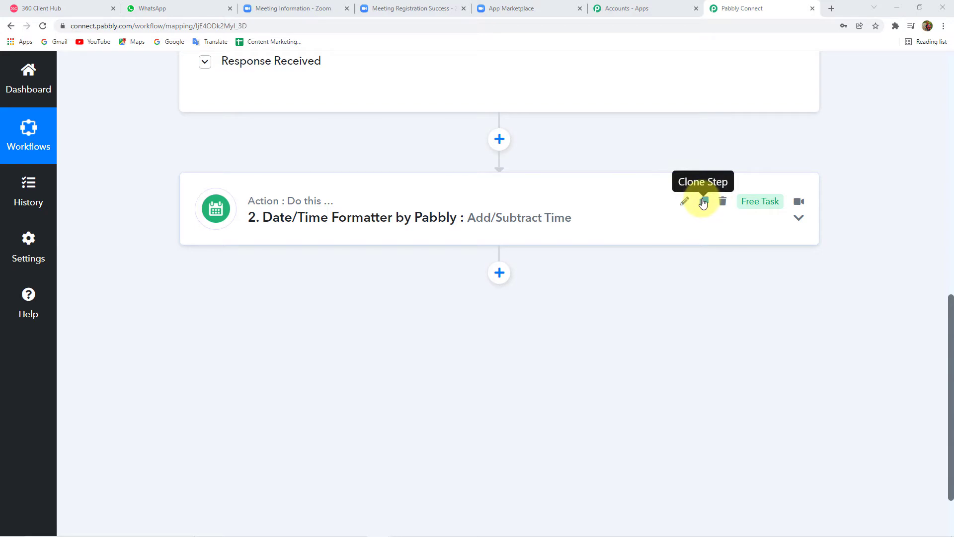
pyautogui.click(704, 201)
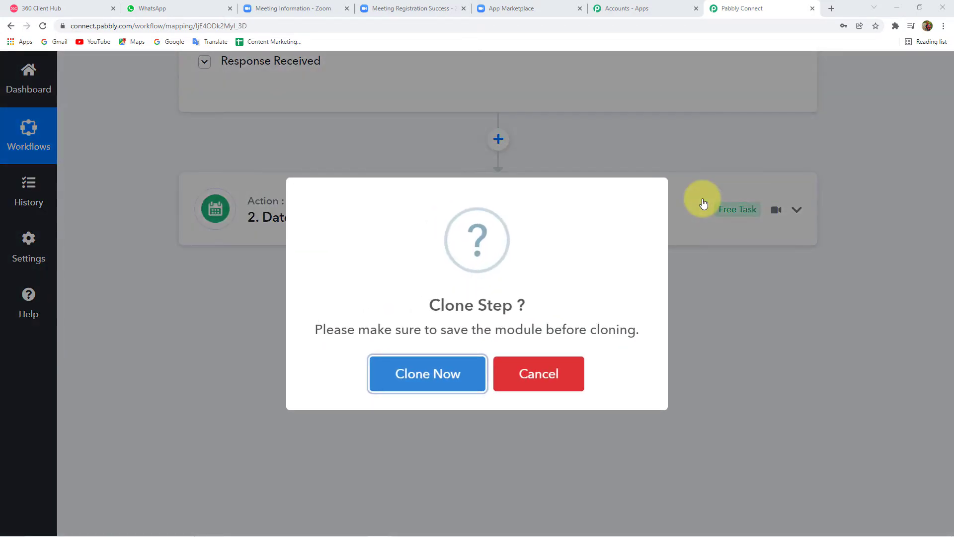
pyautogui.click(433, 377)
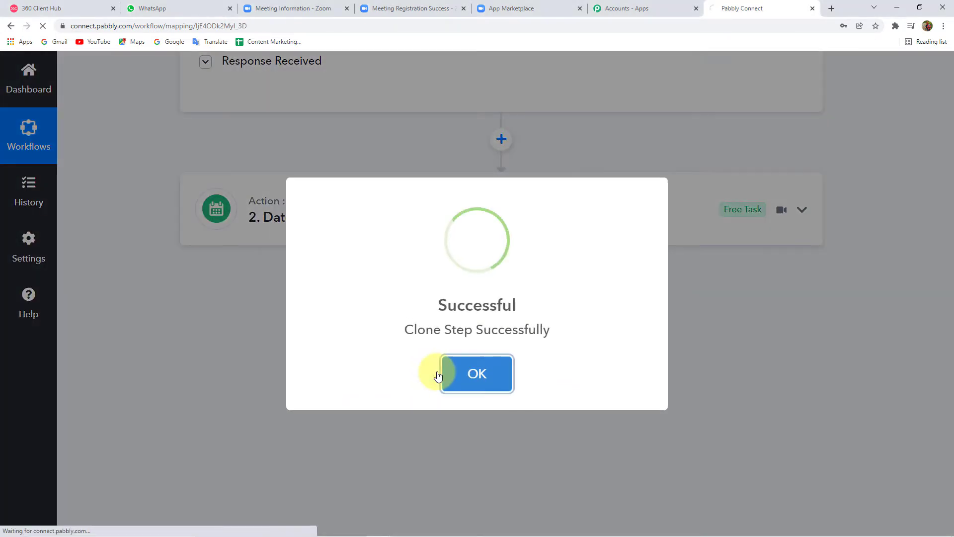
pyautogui.click(469, 386)
# Step: Clone step 2 a second time, creating step 4
pyautogui.click(466, 276)
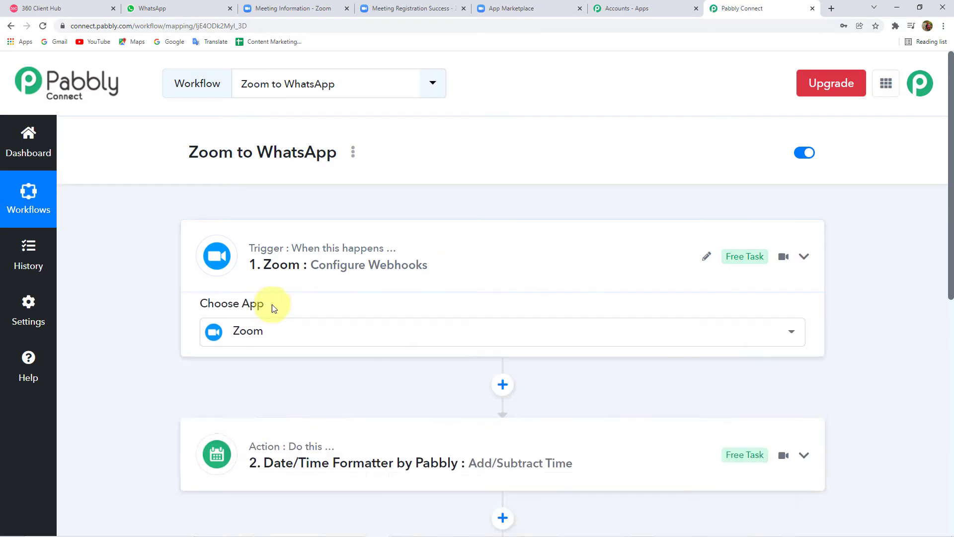
pyautogui.scroll(-4, 284, 318)
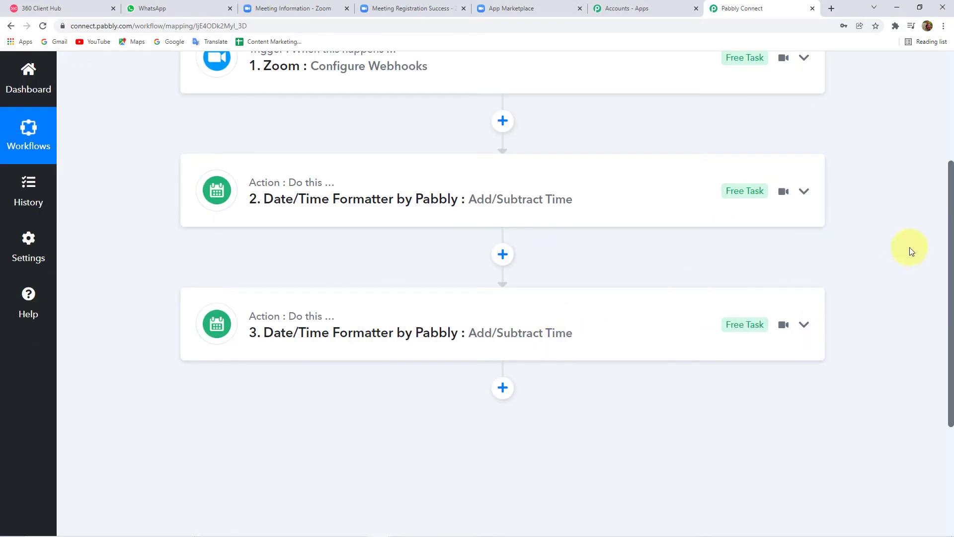
pyautogui.click(710, 182)
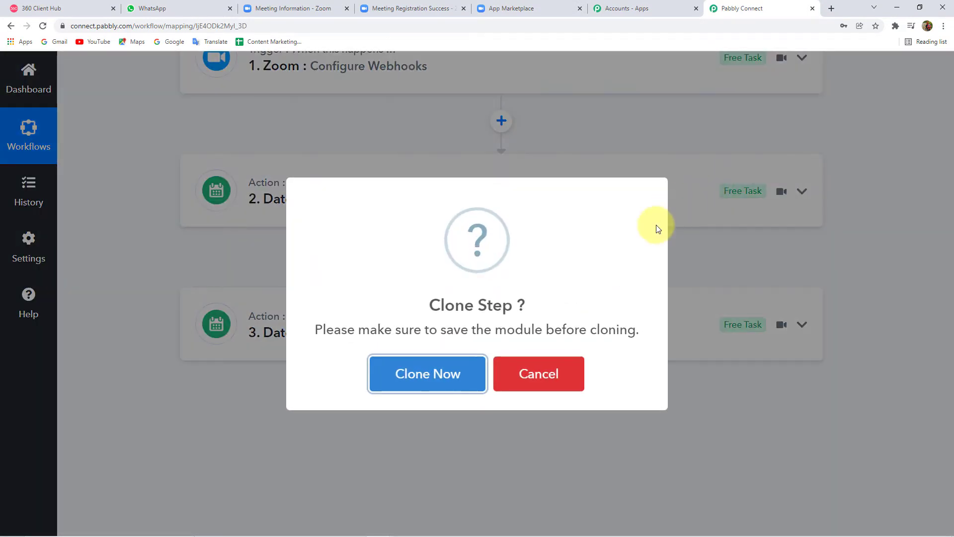
pyautogui.click(405, 376)
pyautogui.click(501, 368)
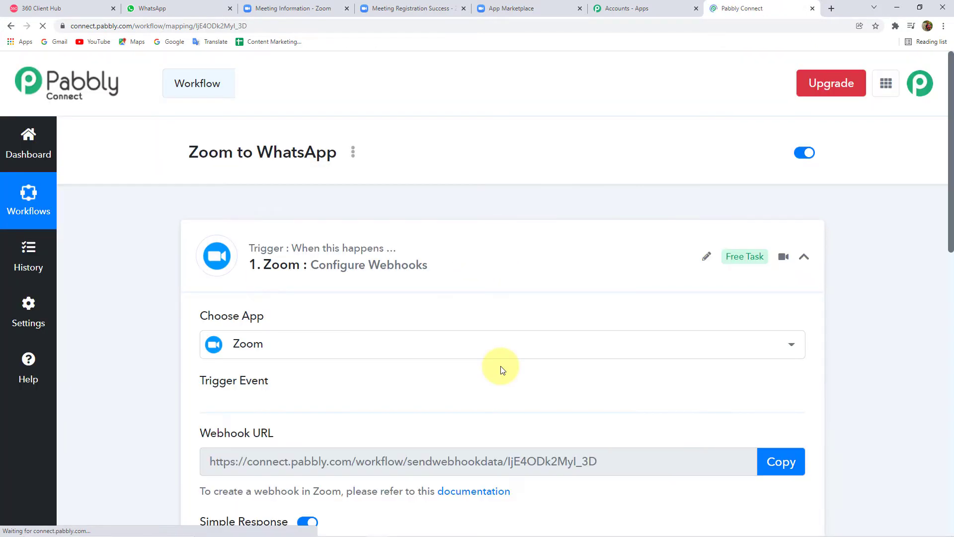
# Step: Expand step 2 to verify its settings, then collapse it again
pyautogui.click(472, 252)
pyautogui.scroll(-5, 398, 264)
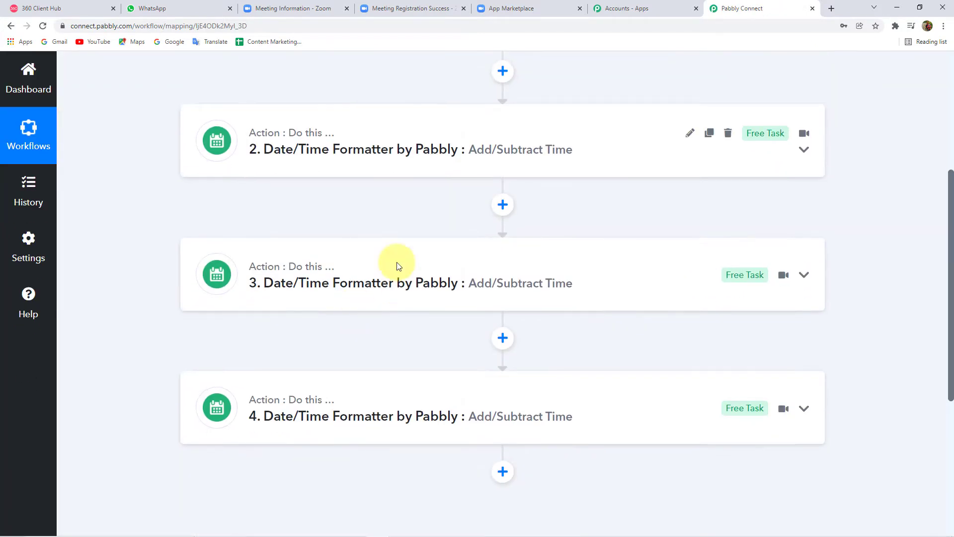
pyautogui.click(379, 155)
pyautogui.scroll(-4, 156, 352)
pyautogui.scroll(-4, 156, 351)
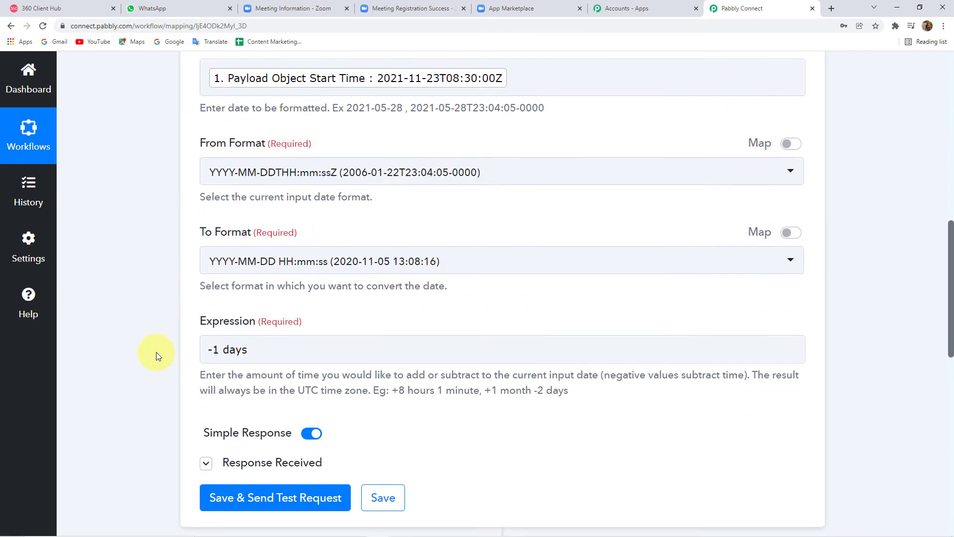
pyautogui.scroll(8, 166, 326)
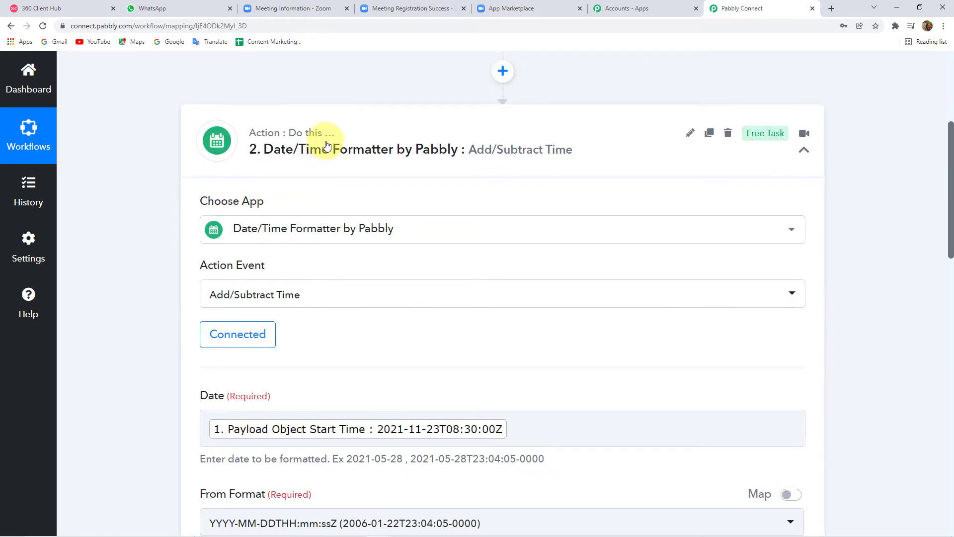
pyautogui.click(363, 150)
pyautogui.scroll(3, 723, 201)
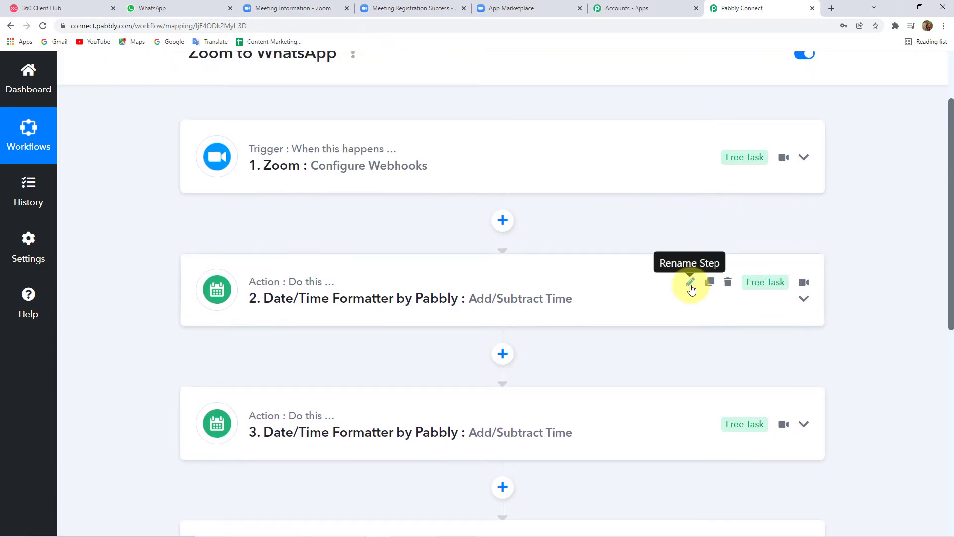
pyautogui.click(692, 285)
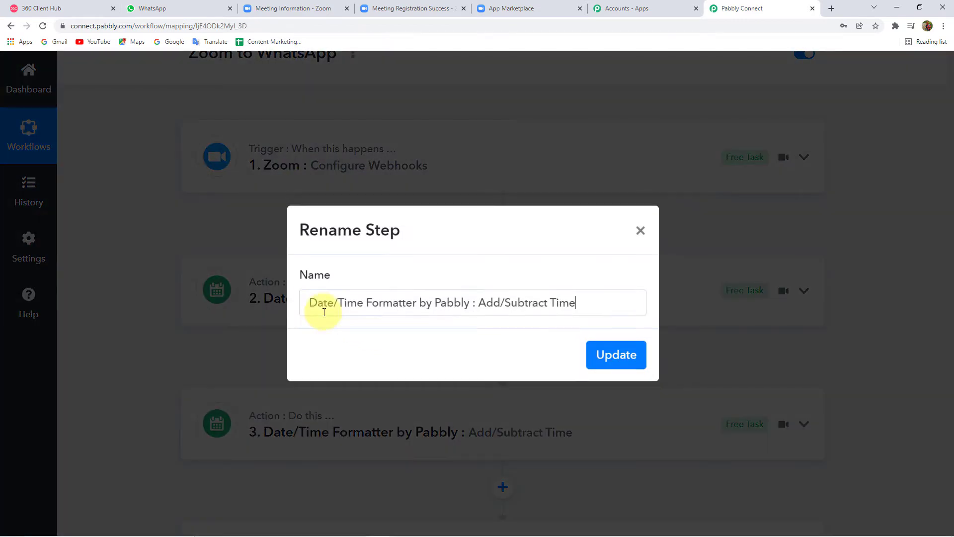
pyautogui.tripleClick(381, 311)
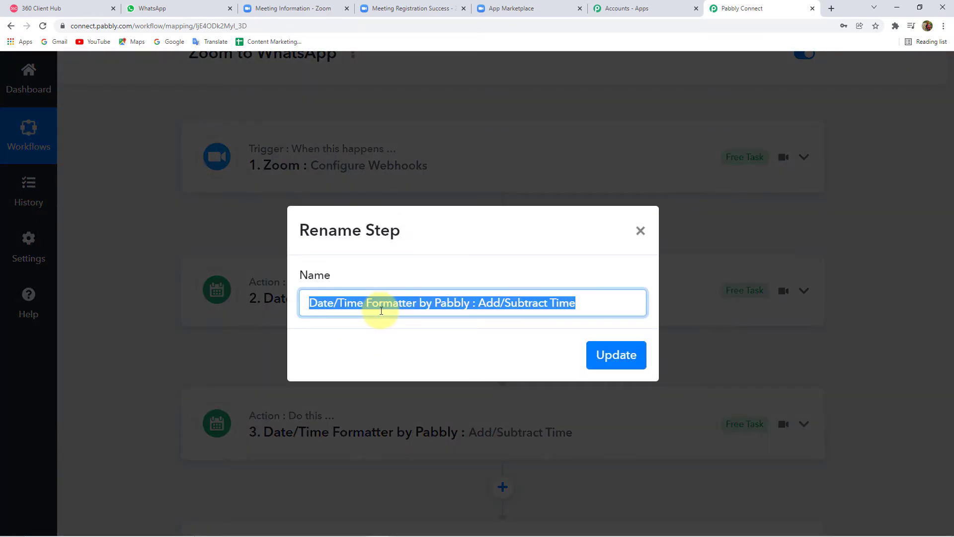
pyautogui.write('_1')
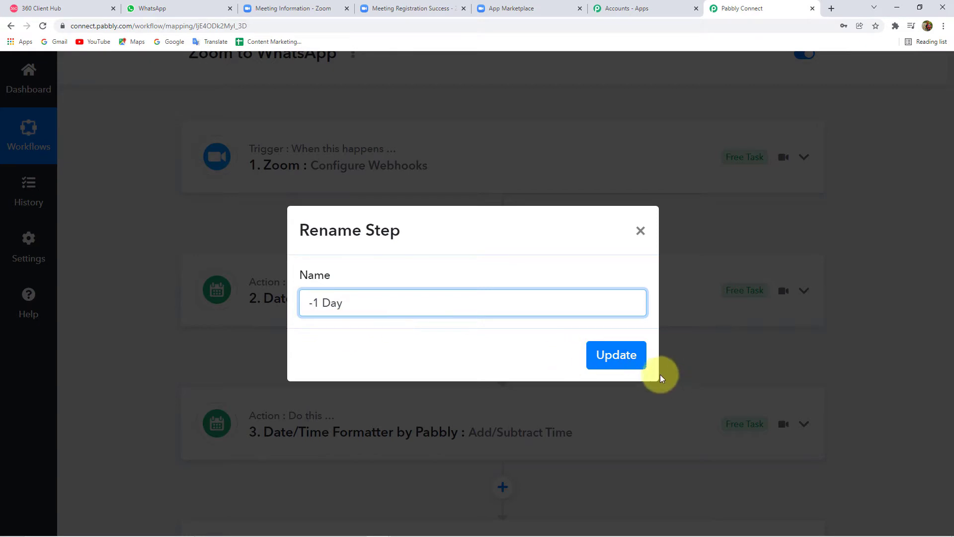
pyautogui.click(630, 356)
pyautogui.scroll(-3, 232, 350)
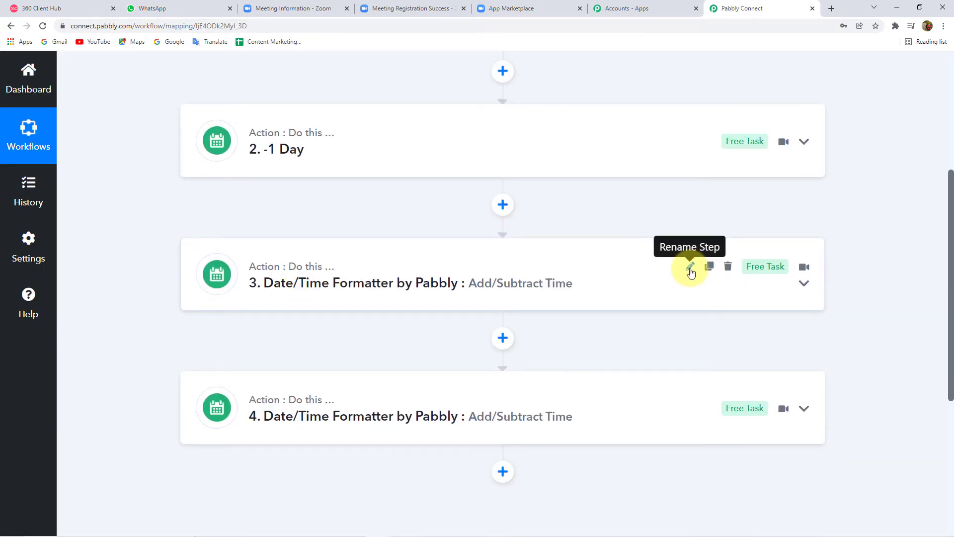
pyautogui.click(689, 267)
pyautogui.tripleClick(350, 302)
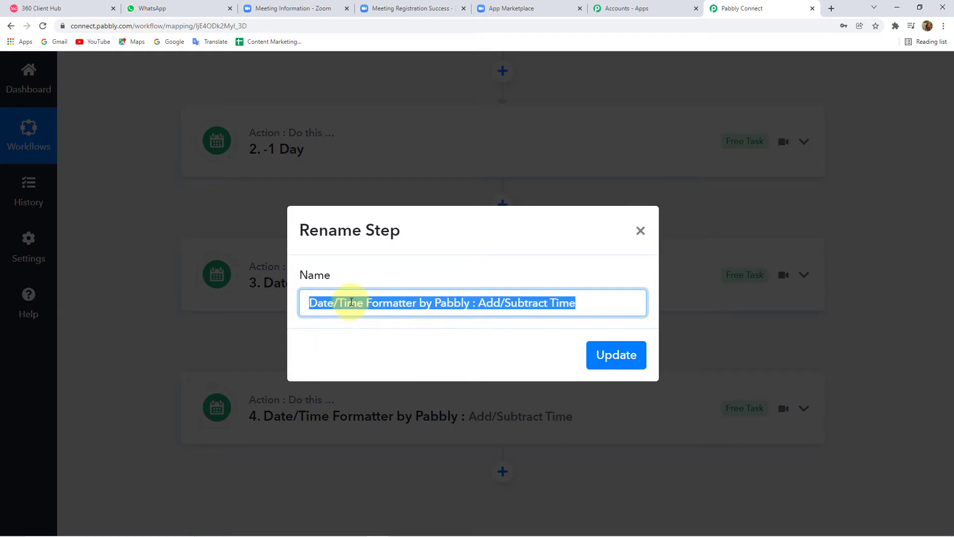
pyautogui.press('BackSpace')
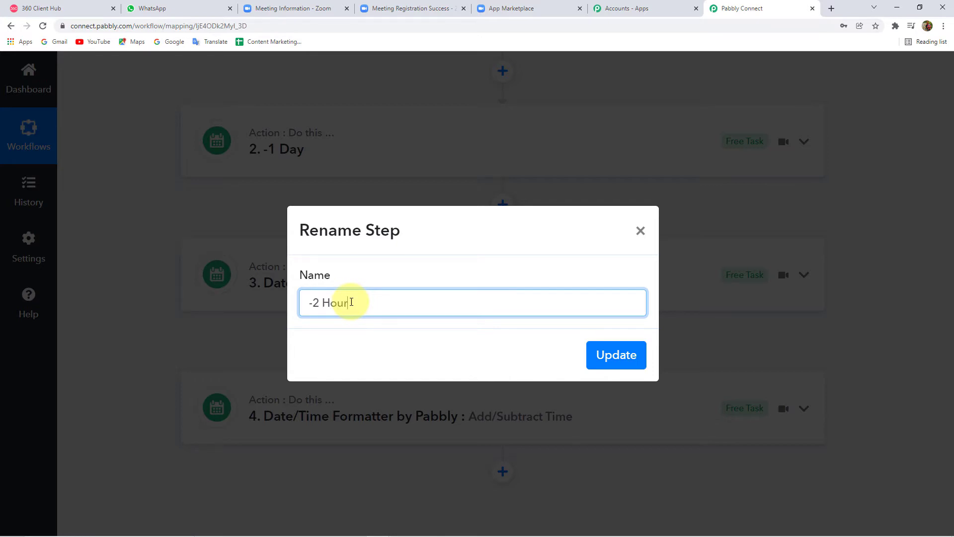
pyautogui.click(603, 355)
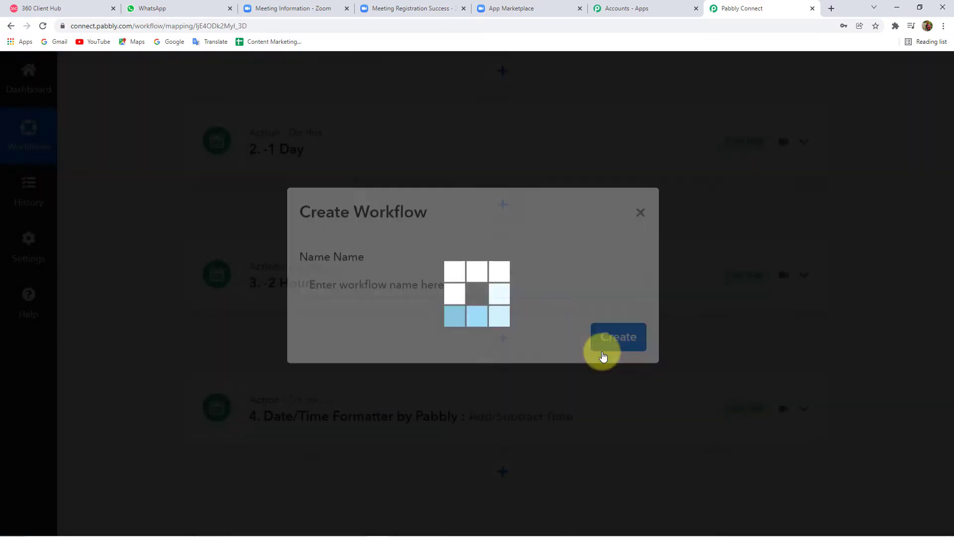
pyautogui.scroll(-1, 338, 353)
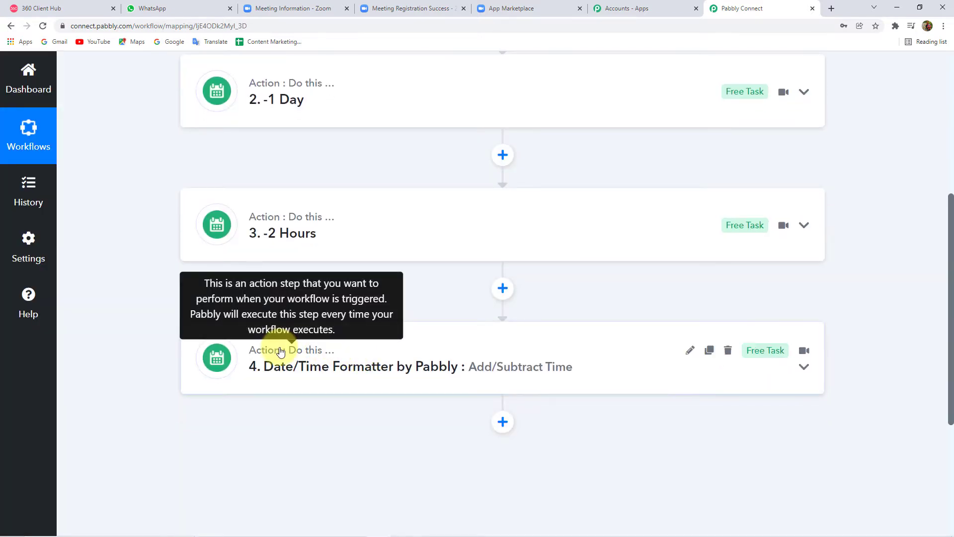
pyautogui.click(690, 350)
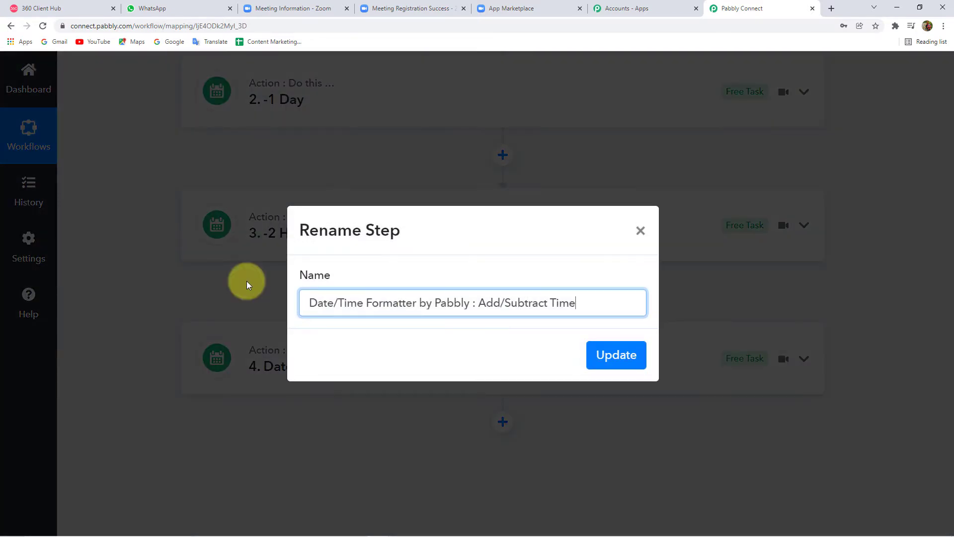
pyautogui.tripleClick(431, 304)
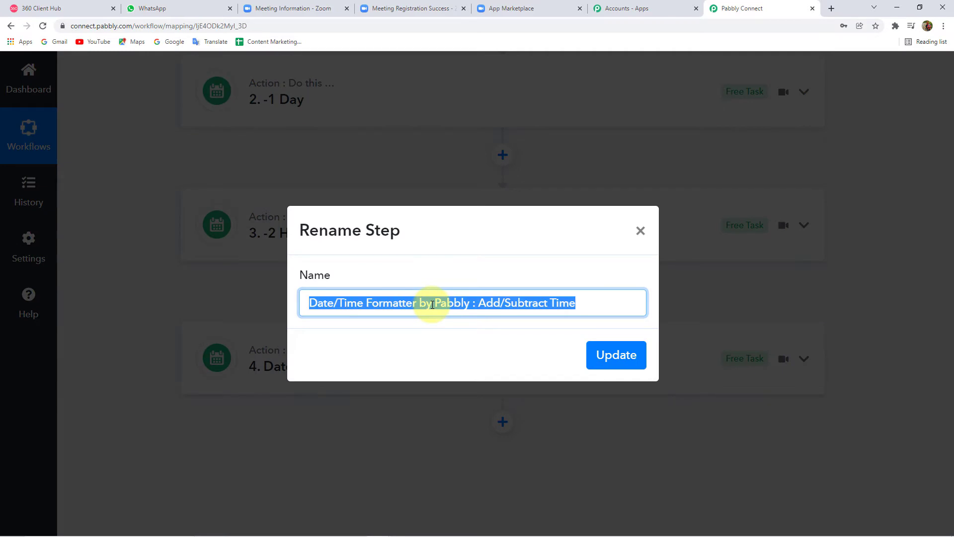
pyautogui.write('-15 Minutes')
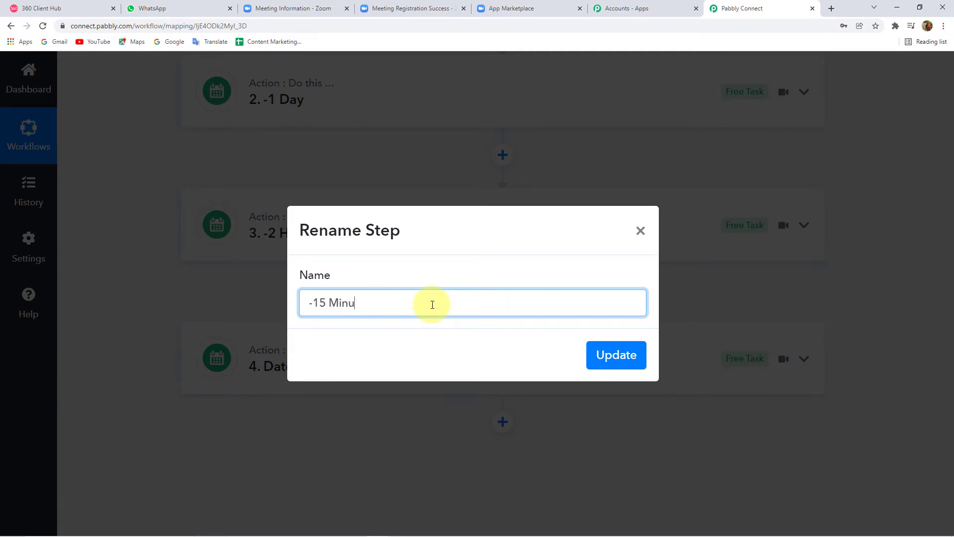
pyautogui.click(614, 354)
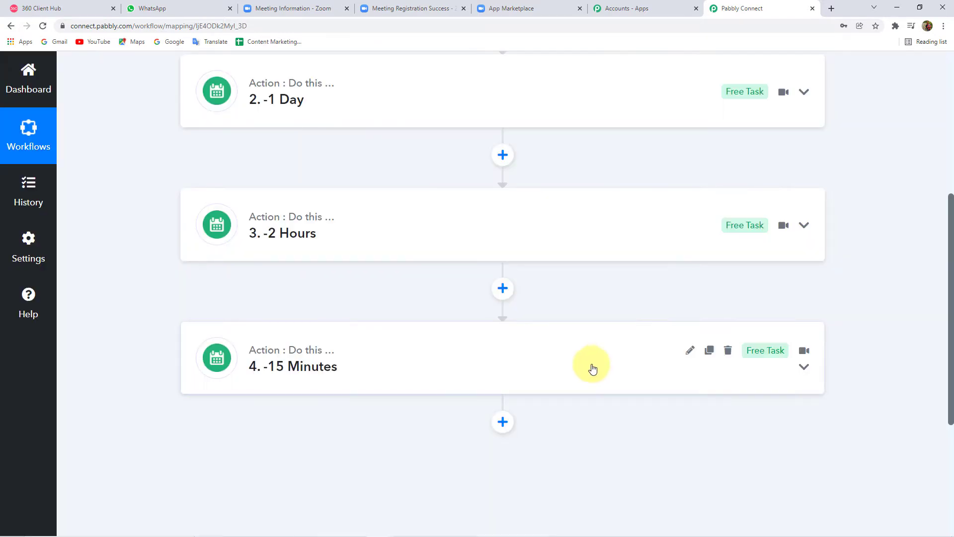
pyautogui.scroll(2, 557, 356)
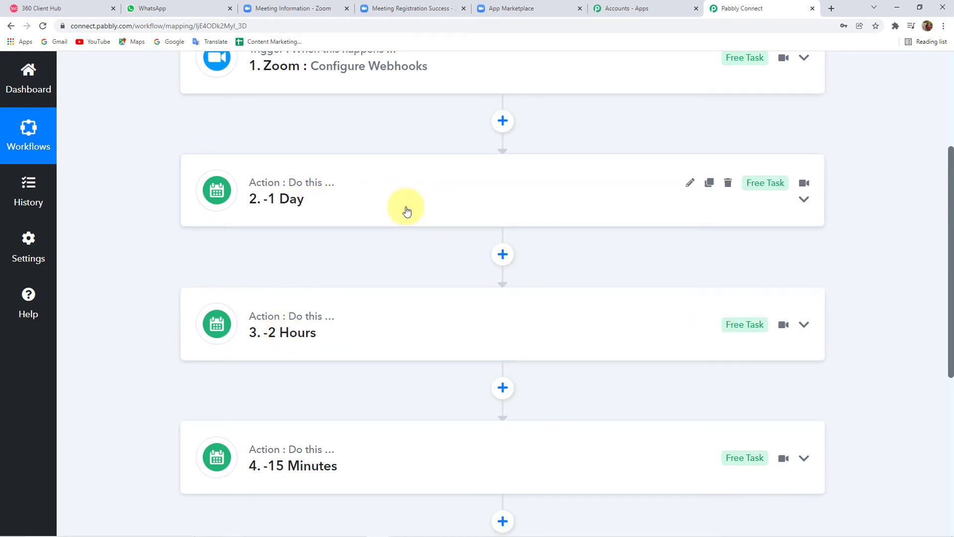
pyautogui.click(330, 318)
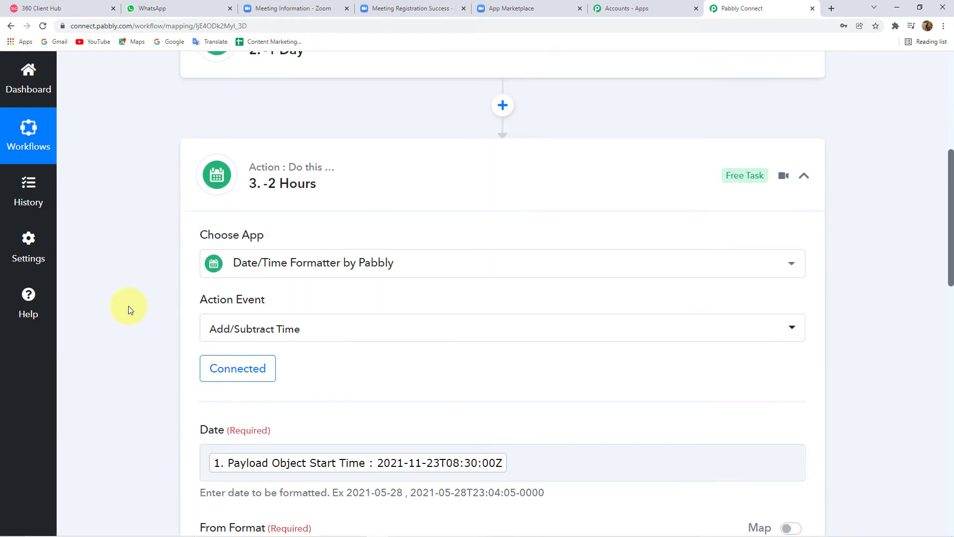
pyautogui.scroll(-6, 128, 306)
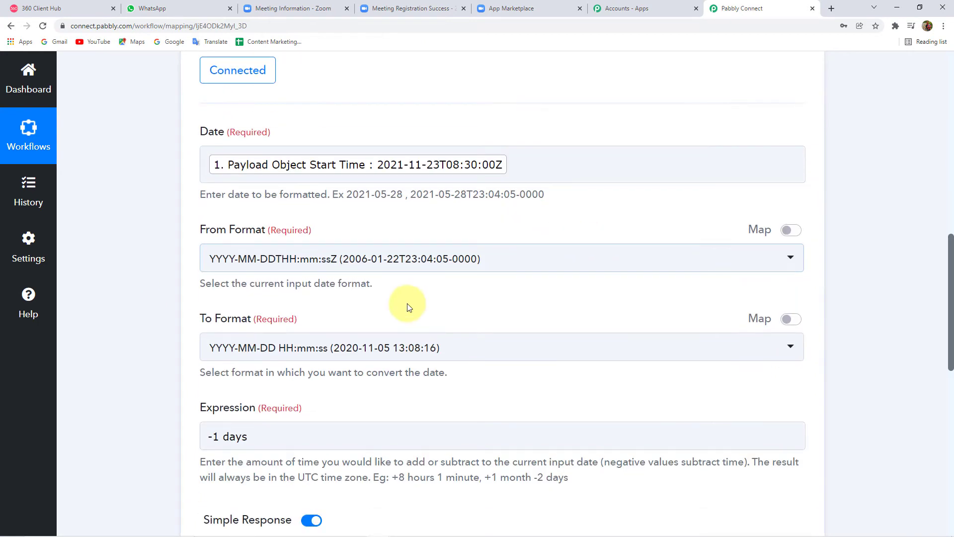
pyautogui.scroll(-2, 408, 307)
pyautogui.scroll(-1, 196, 344)
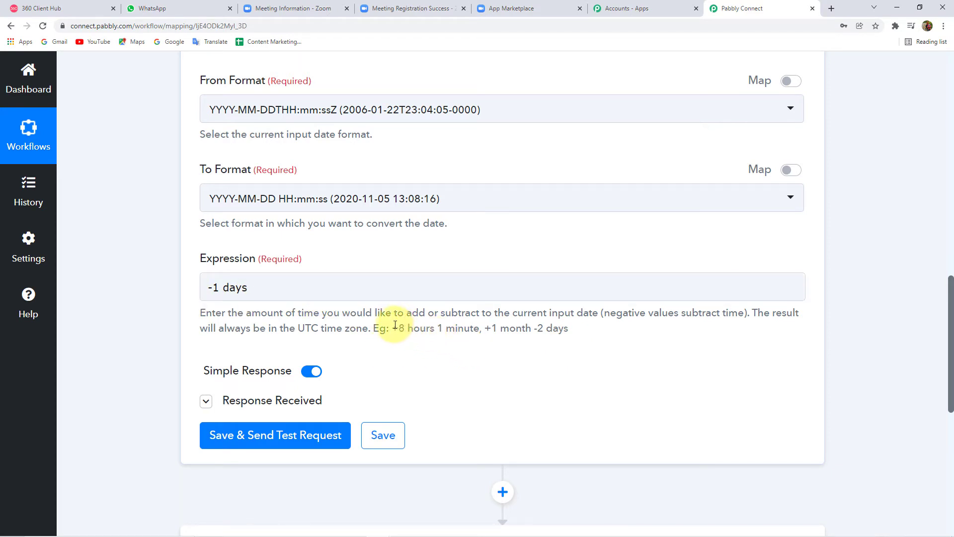
pyautogui.moveTo(393, 328); pyautogui.dragTo(426, 332)
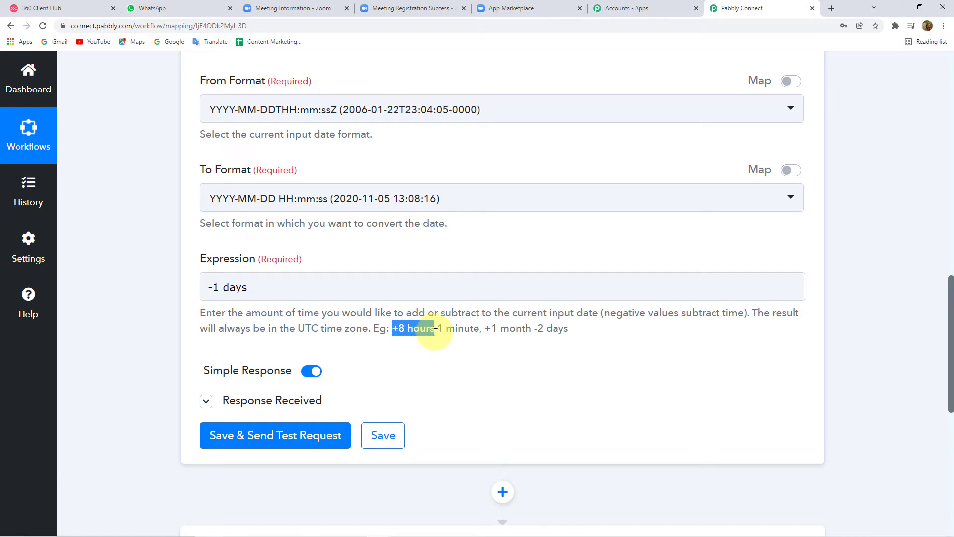
pyautogui.tripleClick(234, 288)
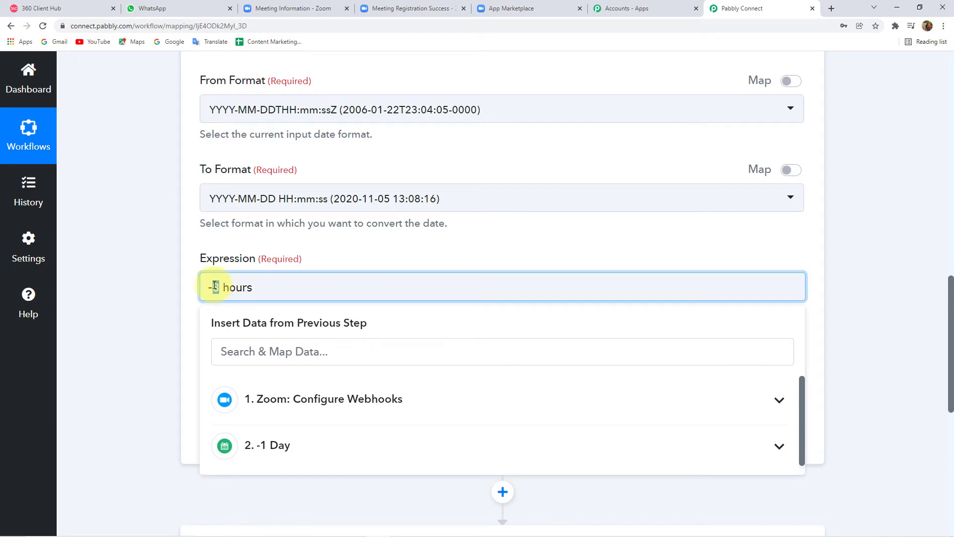
pyautogui.click(166, 290)
pyautogui.scroll(-3, 165, 289)
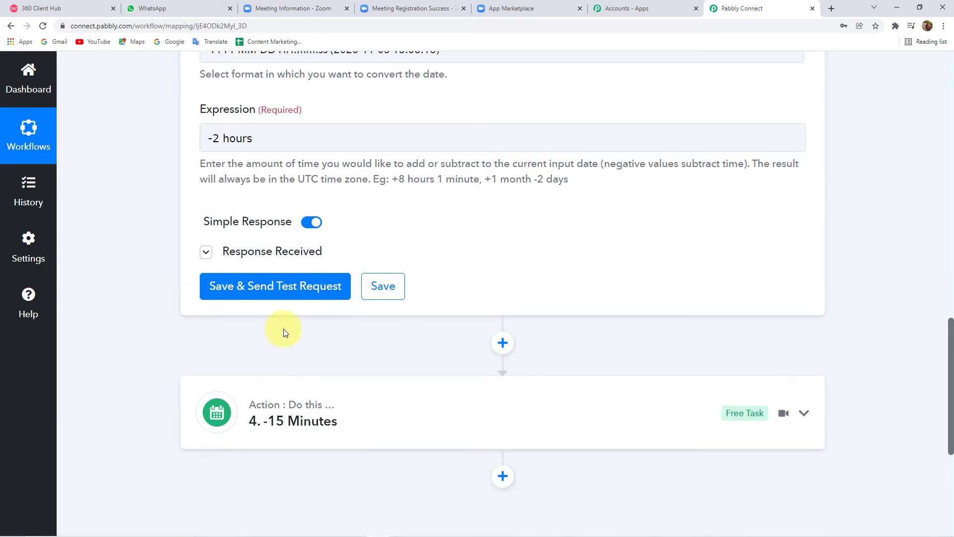
pyautogui.click(307, 292)
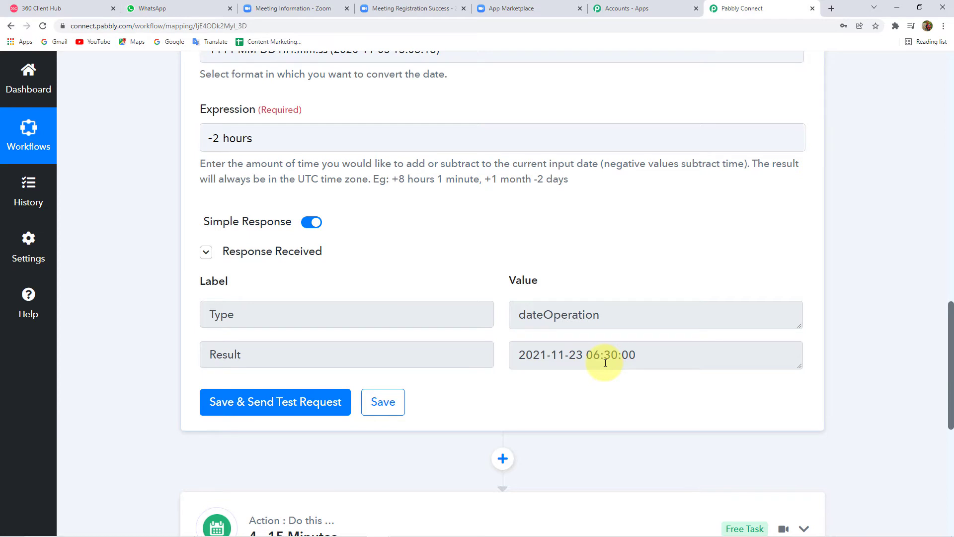
pyautogui.scroll(-4, 597, 381)
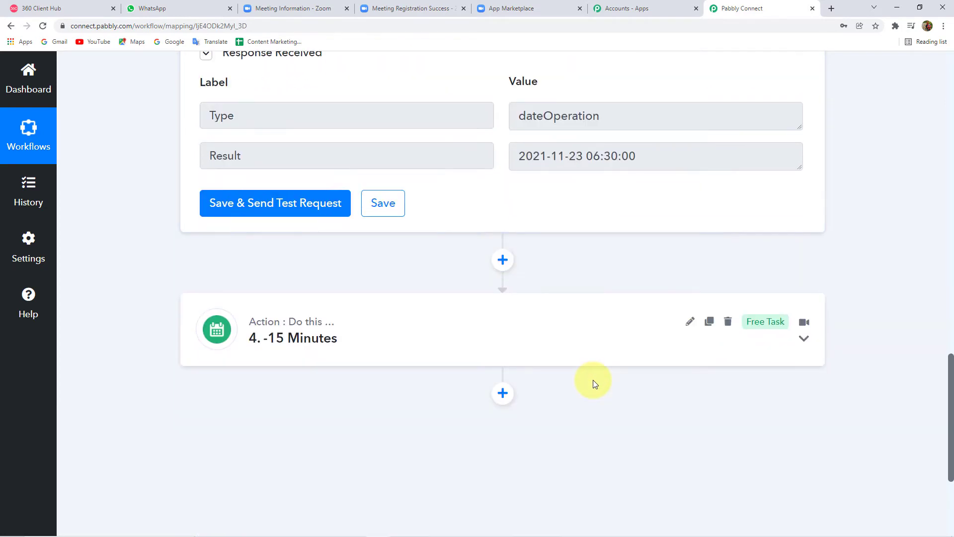
# Step: Replace step 4's '-1 days' expression with '-15 minute'
pyautogui.click(395, 337)
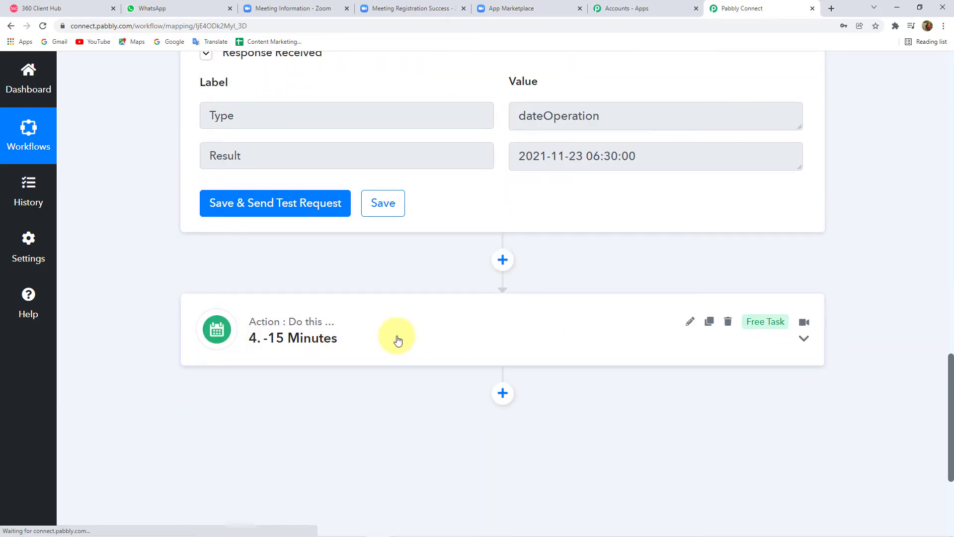
pyautogui.scroll(-3, 121, 323)
pyautogui.scroll(-9, 163, 265)
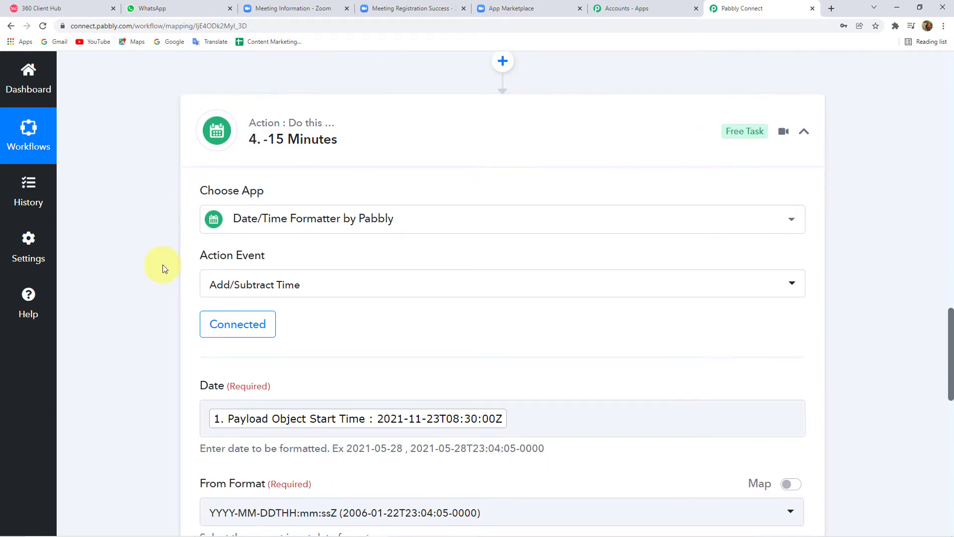
pyautogui.scroll(10, 163, 264)
pyautogui.scroll(-6, 172, 258)
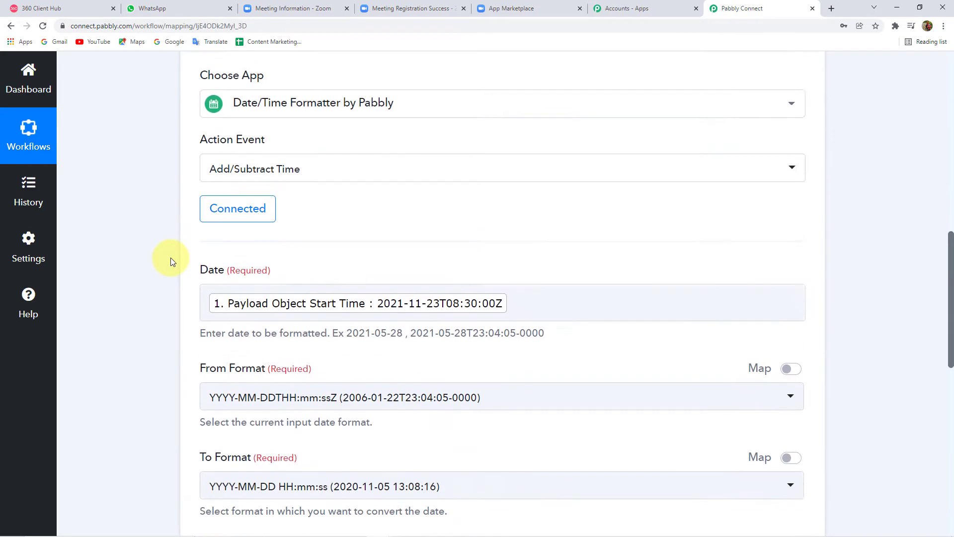
pyautogui.scroll(5, 171, 257)
pyautogui.scroll(-5, 171, 258)
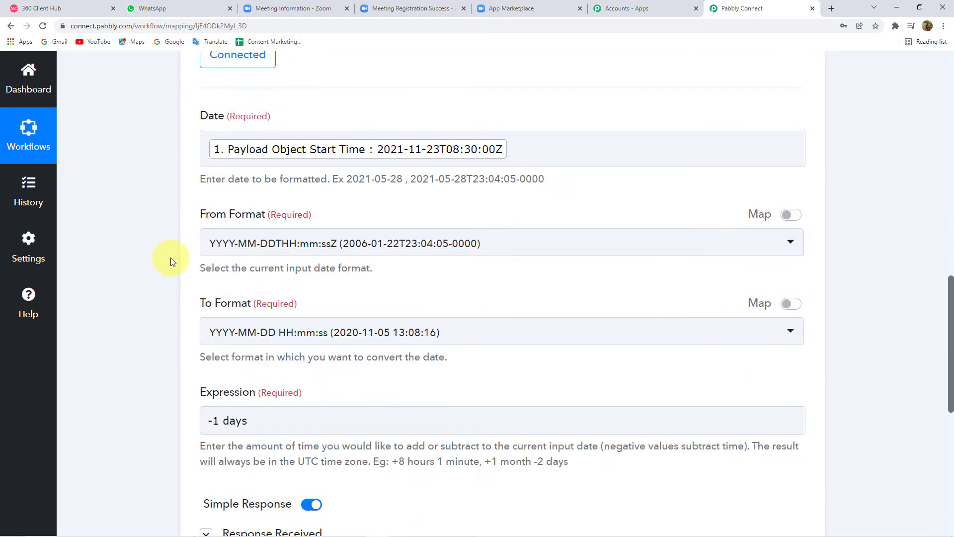
pyautogui.scroll(-2, 259, 352)
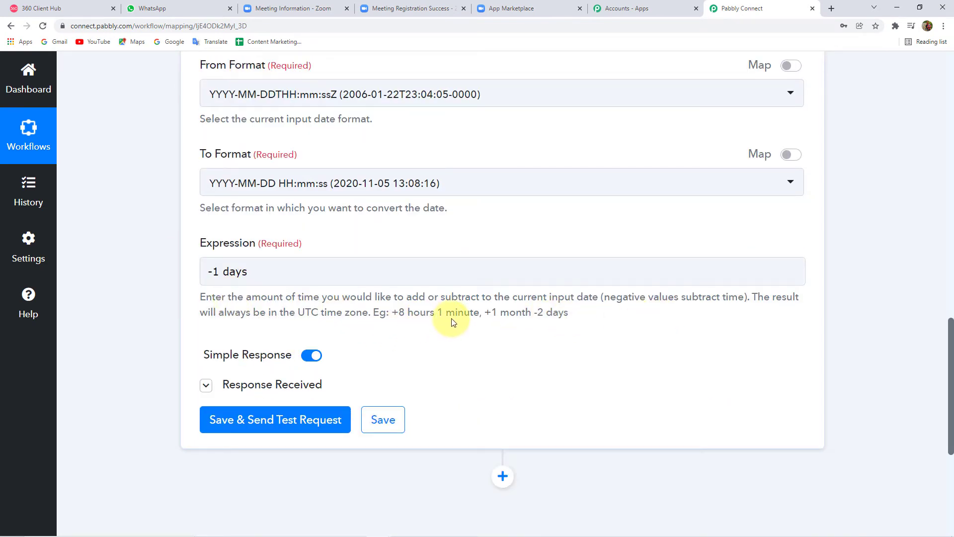
pyautogui.moveTo(448, 313); pyautogui.dragTo(476, 316)
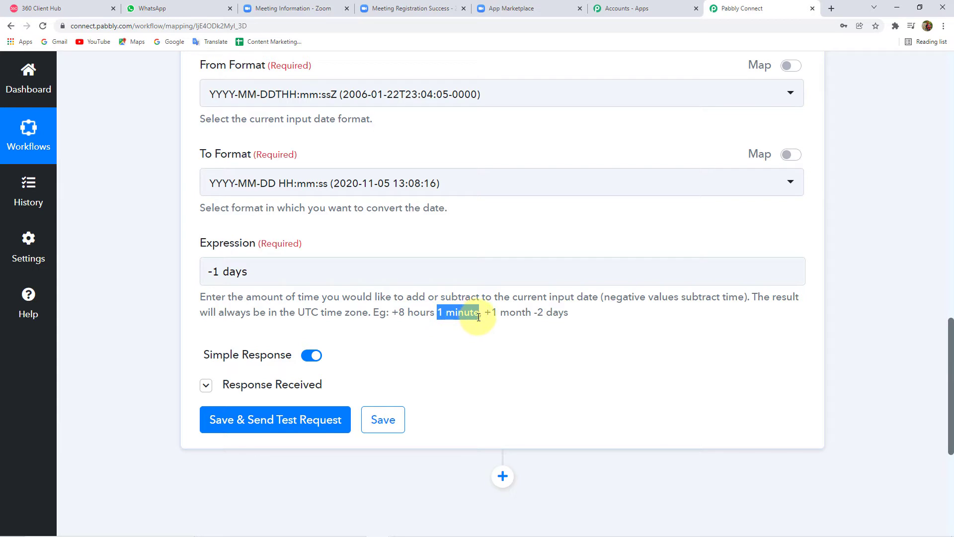
pyautogui.click(233, 277)
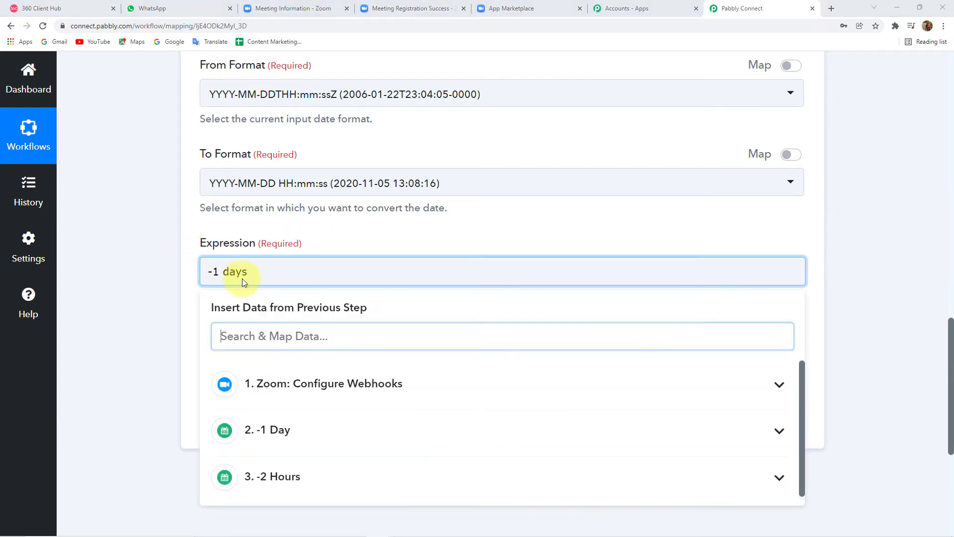
pyautogui.moveTo(248, 272); pyautogui.dragTo(193, 275)
pyautogui.write('1 minute')
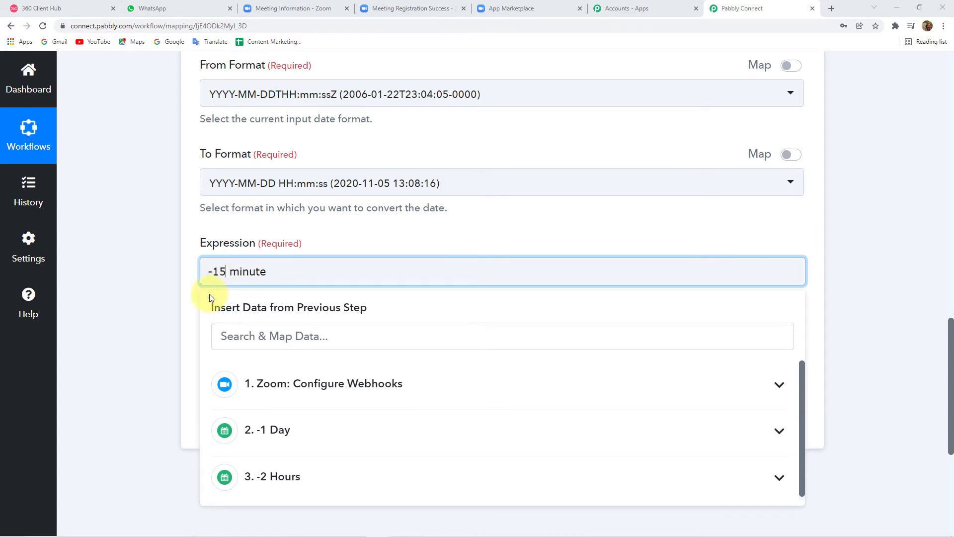
pyautogui.click(171, 279)
pyautogui.scroll(-3, 171, 279)
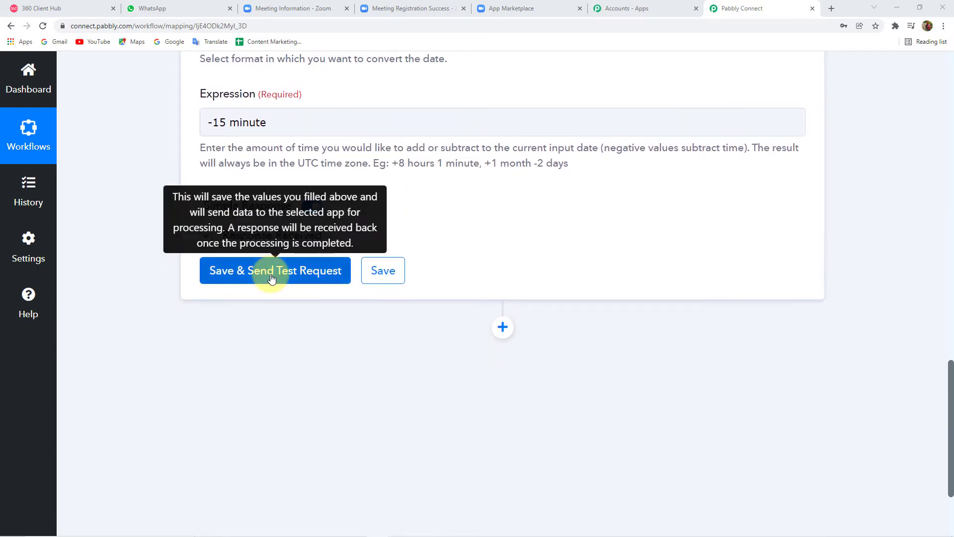
pyautogui.click(272, 279)
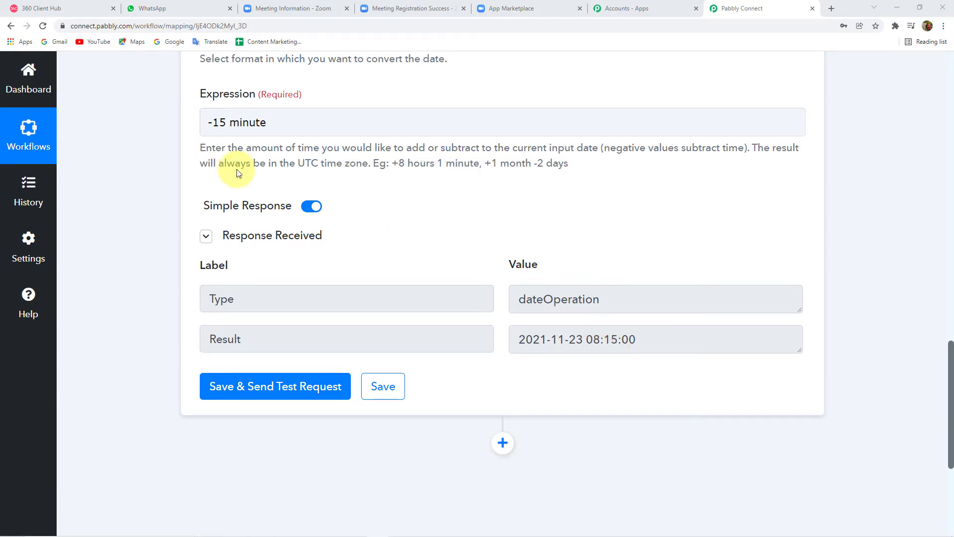
pyautogui.scroll(15, 237, 167)
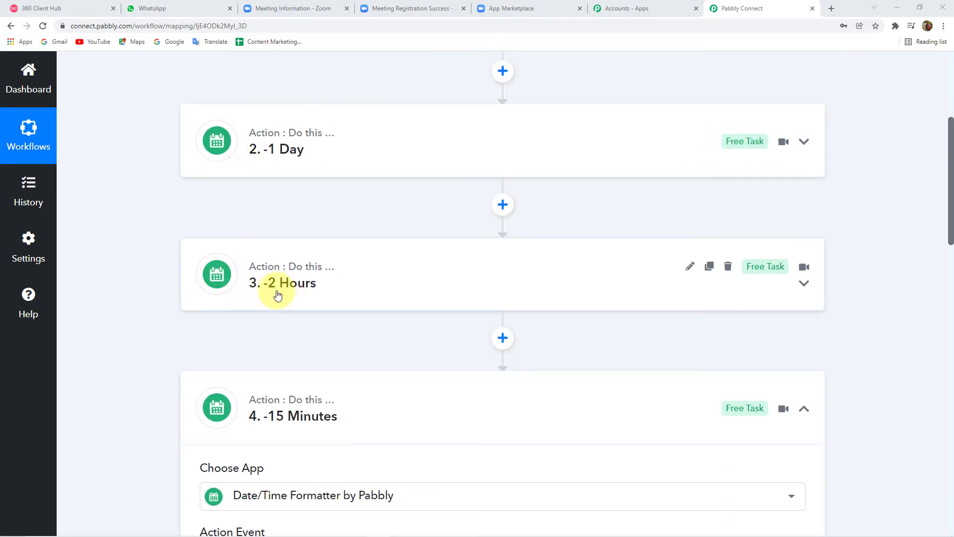
pyautogui.scroll(-1, 422, 258)
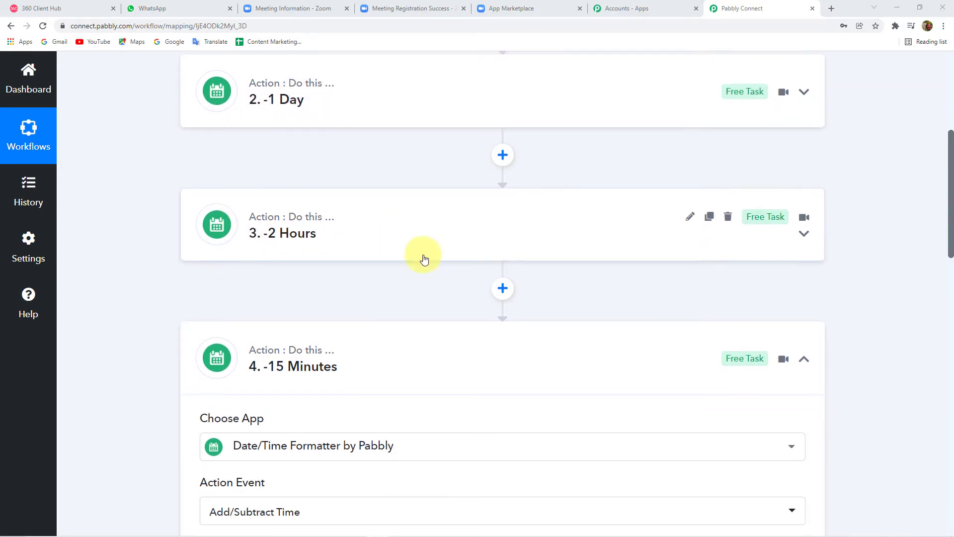
pyautogui.click(351, 362)
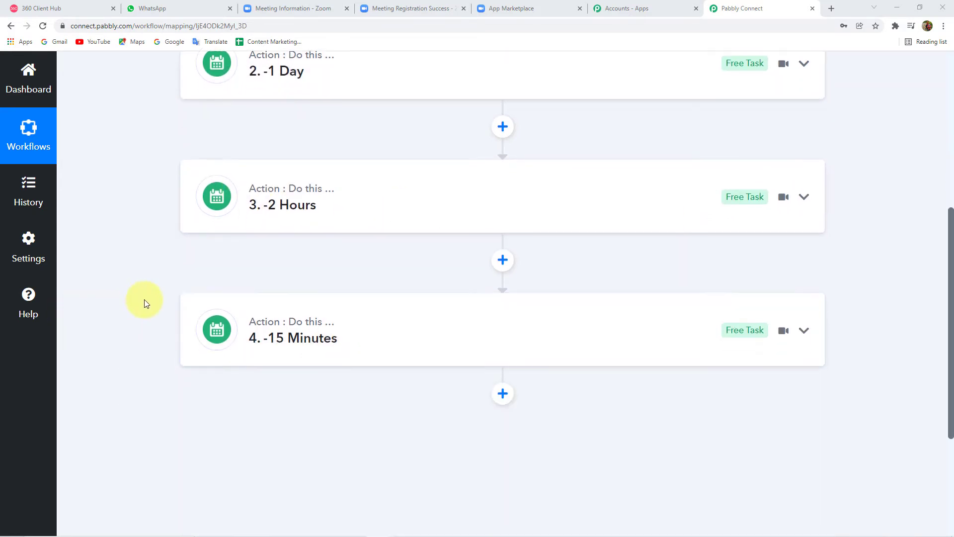
pyautogui.scroll(3, 147, 298)
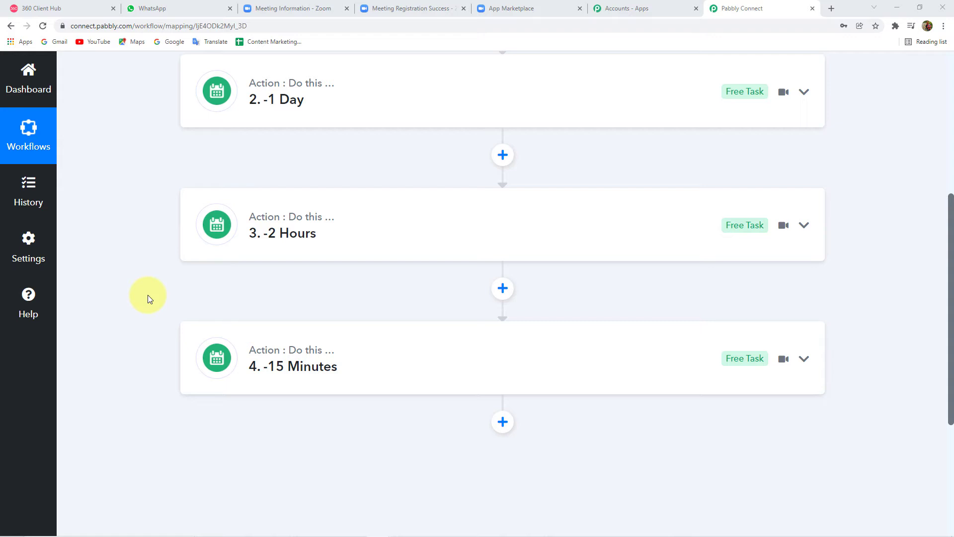
pyautogui.click(386, 386)
pyautogui.scroll(-10, 136, 380)
pyautogui.scroll(-5, 136, 379)
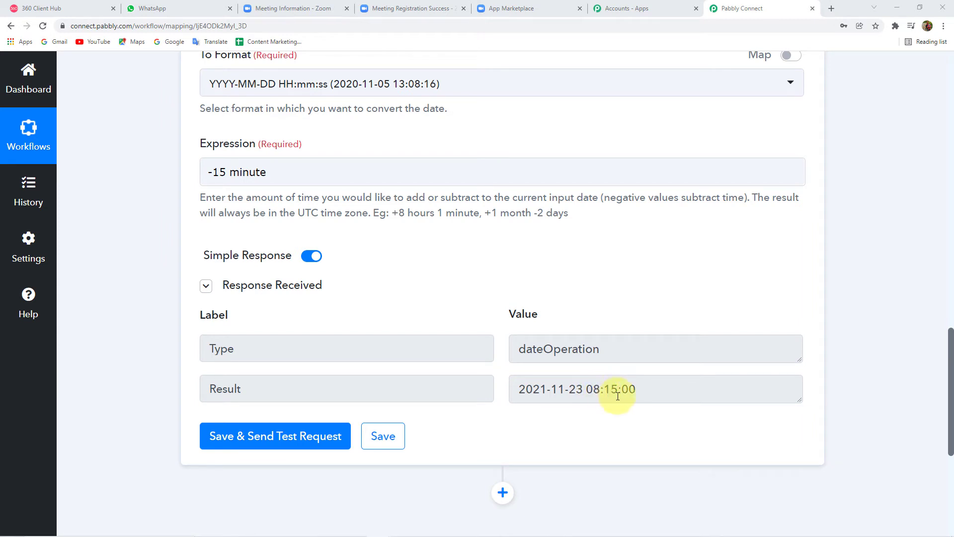
pyautogui.click(314, 7)
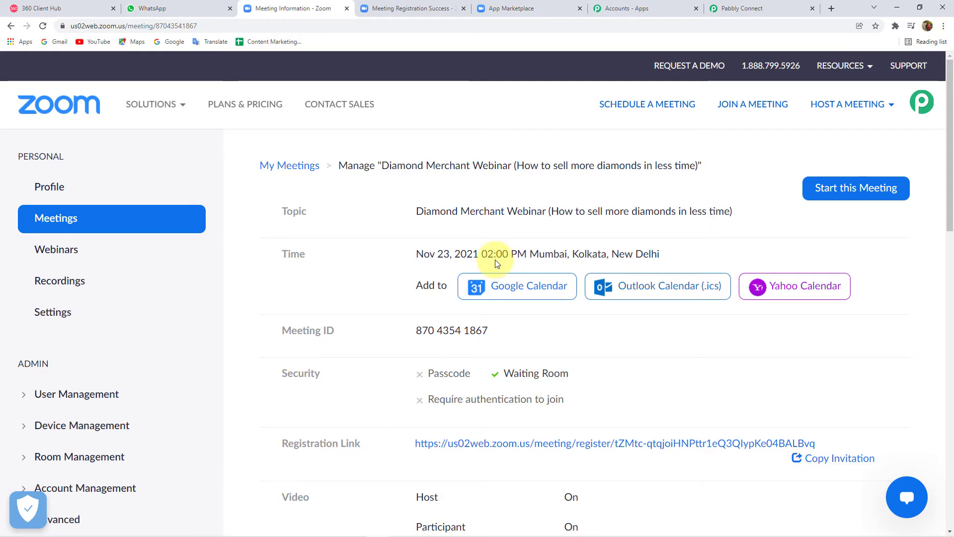
pyautogui.click(761, 8)
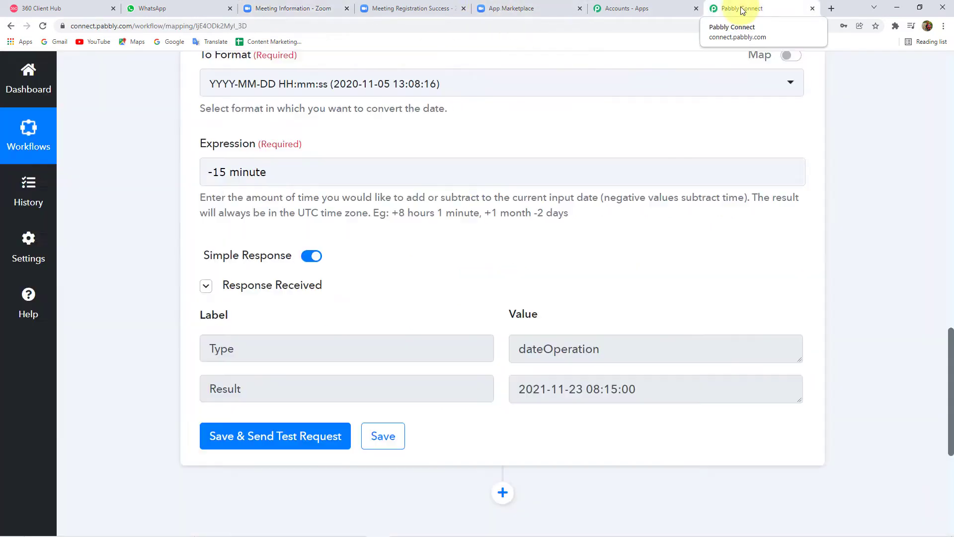
pyautogui.scroll(-5, 298, 338)
# Step: Add a new step after step 4 using the Date/Time Formatter app
pyautogui.click(501, 245)
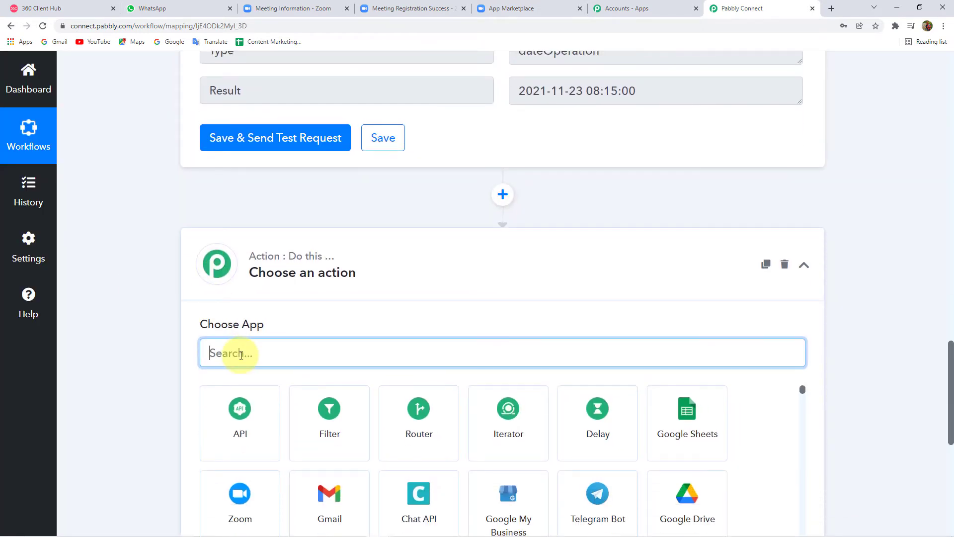
pyautogui.write('Date')
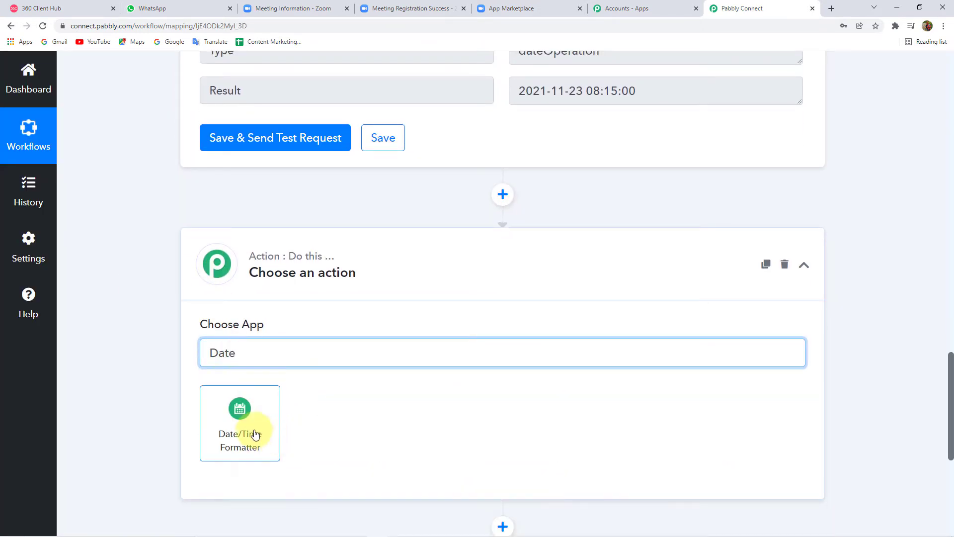
pyautogui.click(254, 433)
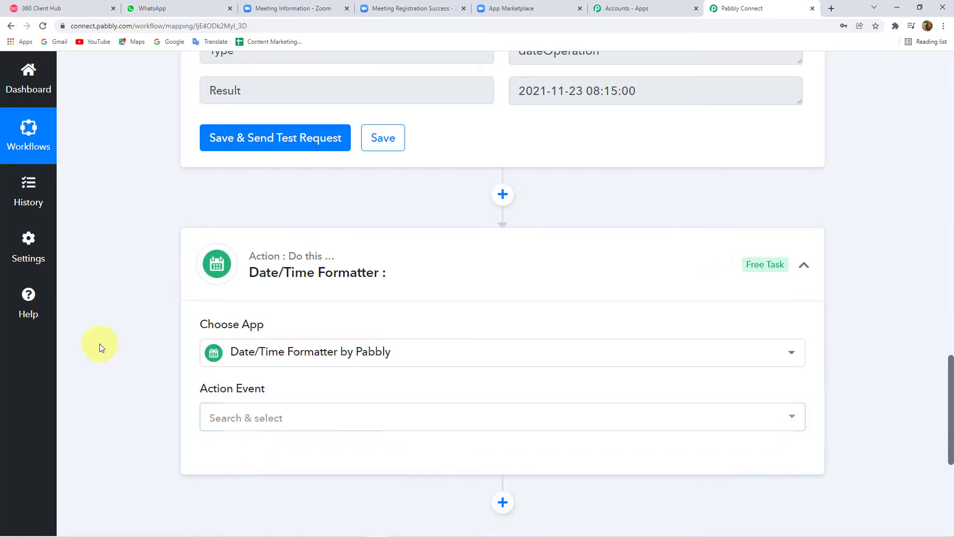
# Step: Choose 'Format Date with Time Zone' as the formatter's action event
pyautogui.scroll(-3, 181, 351)
pyautogui.click(269, 272)
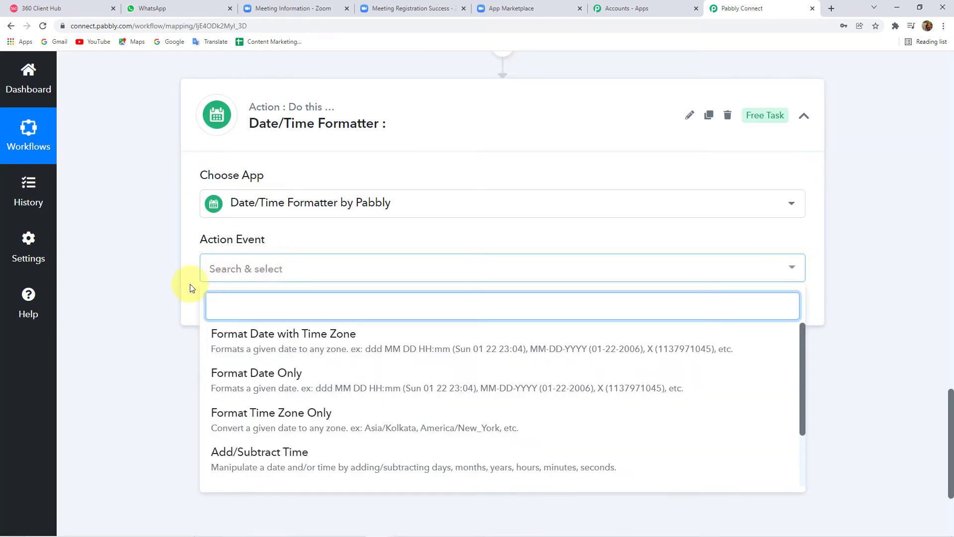
pyautogui.scroll(-1, 165, 276)
pyautogui.scroll(-2, 165, 277)
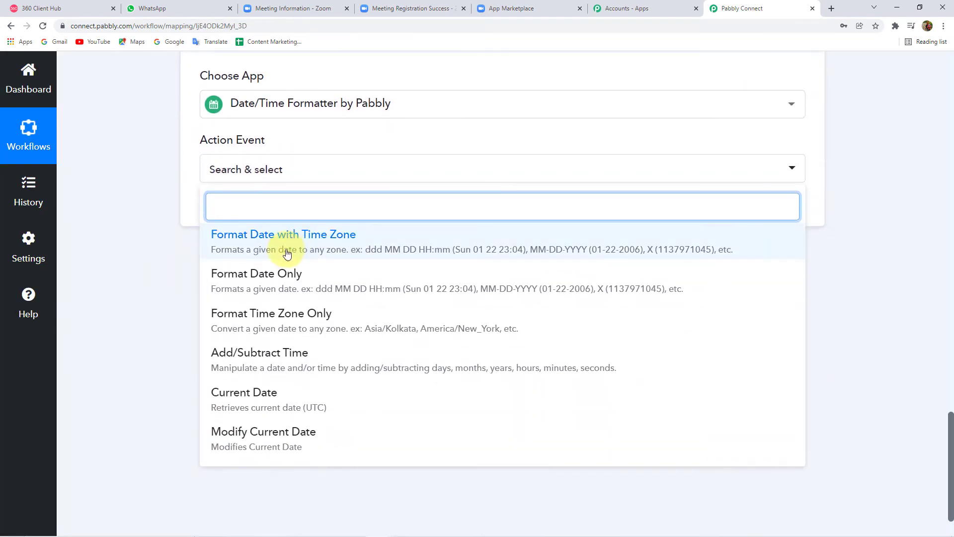
pyautogui.click(365, 249)
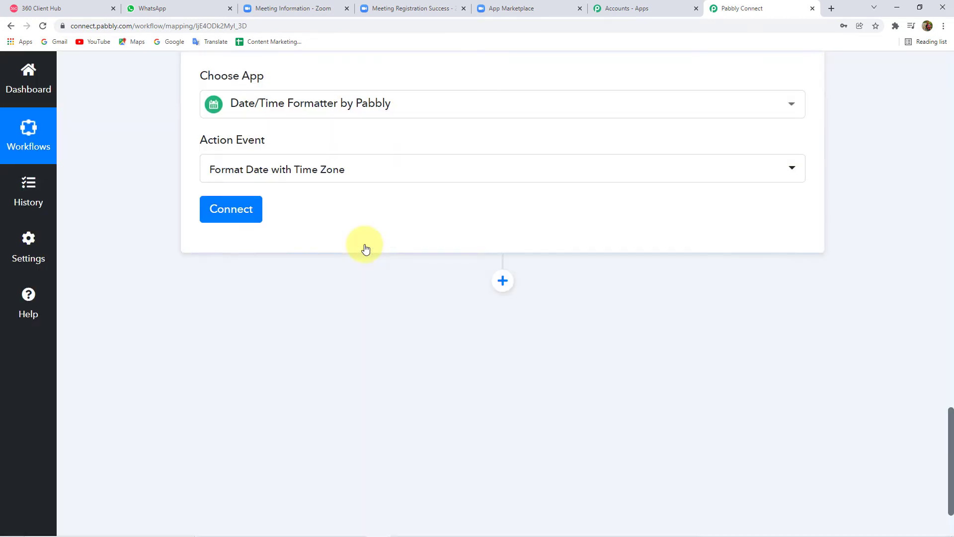
# Step: Connect the formatter and map its Date field to the Zoom step's Payload Object Start Time (2021-11-23T08:30:00Z)
pyautogui.click(233, 211)
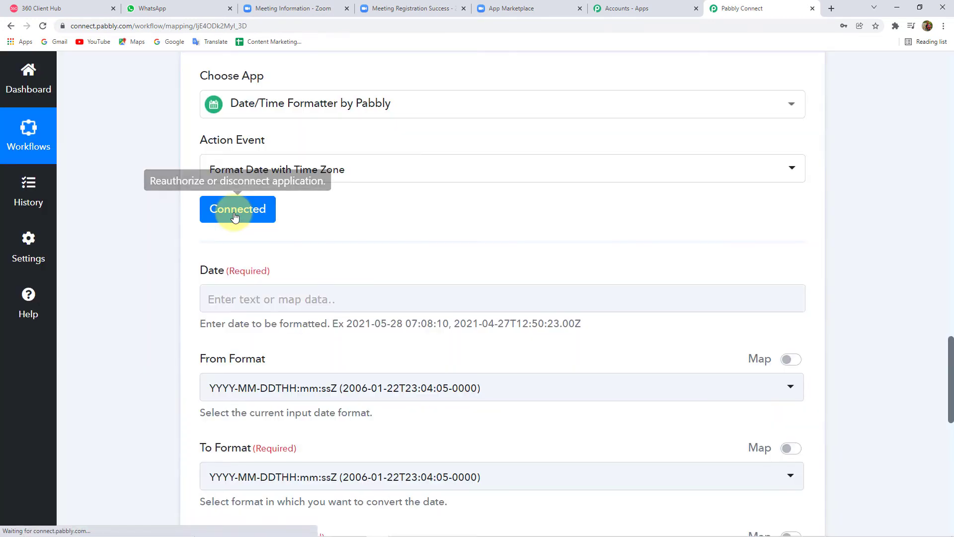
pyautogui.scroll(-3, 234, 214)
pyautogui.click(241, 152)
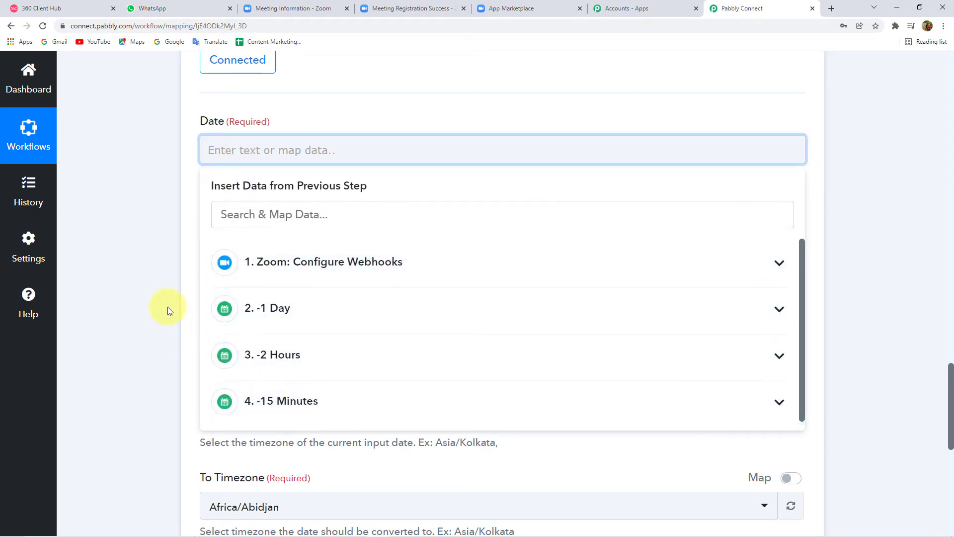
pyautogui.click(298, 410)
pyautogui.scroll(-2, 171, 353)
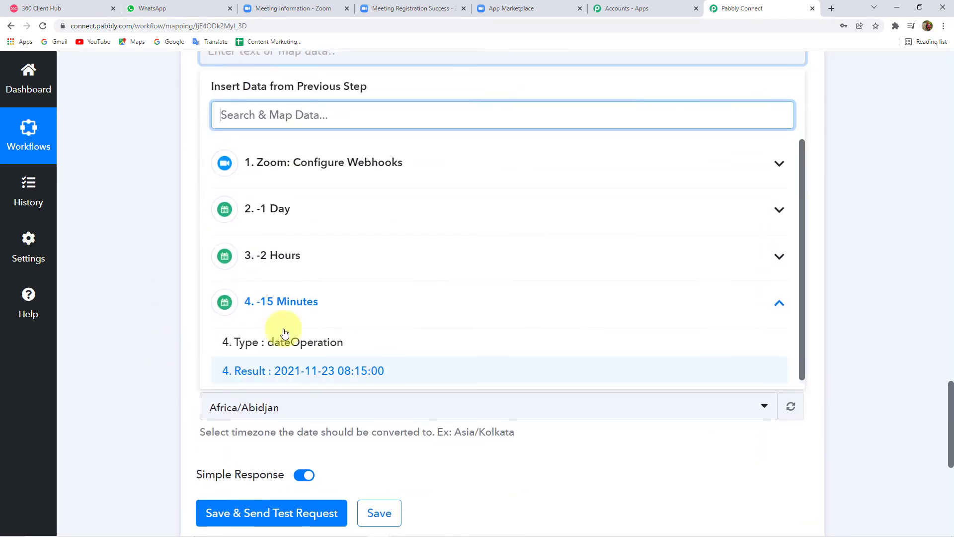
pyautogui.click(305, 164)
pyautogui.scroll(-4, 319, 341)
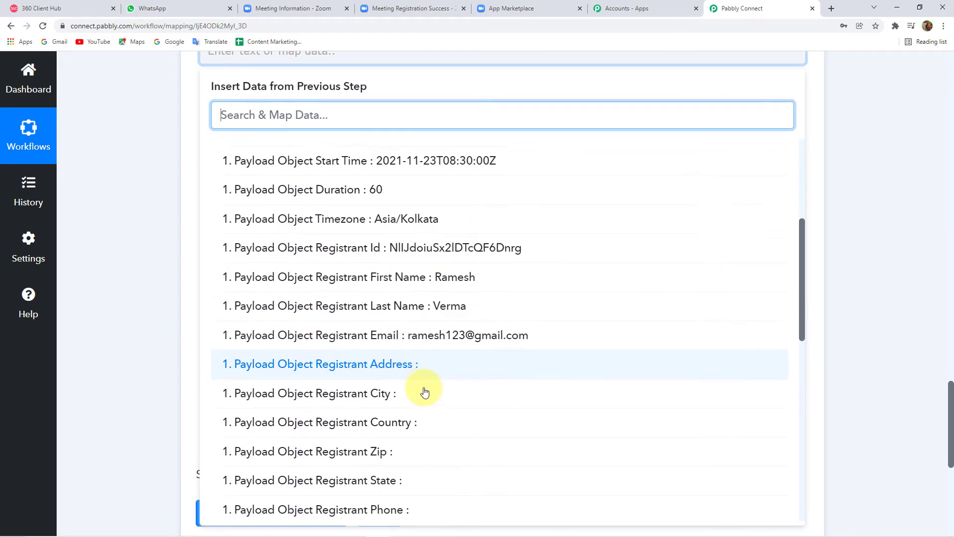
pyautogui.scroll(-5, 412, 377)
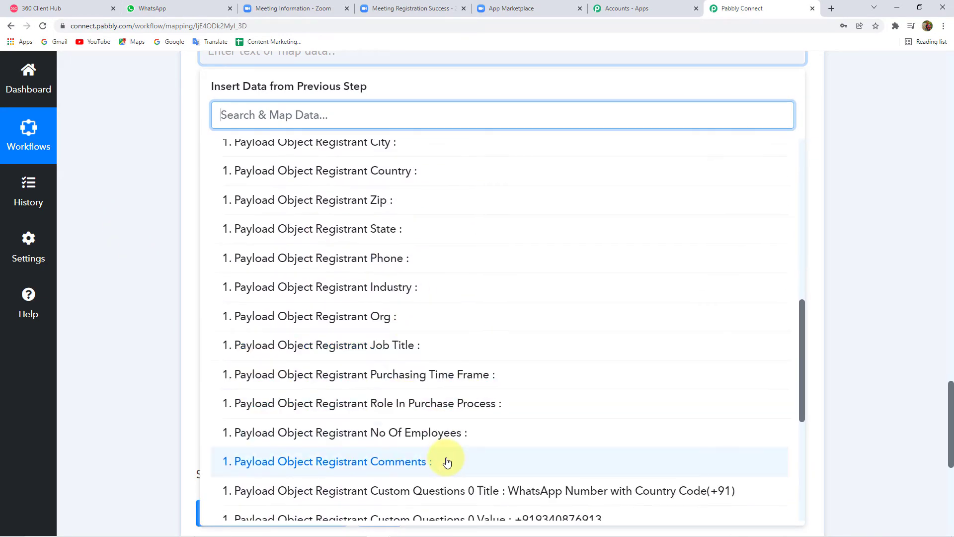
pyautogui.scroll(9, 448, 462)
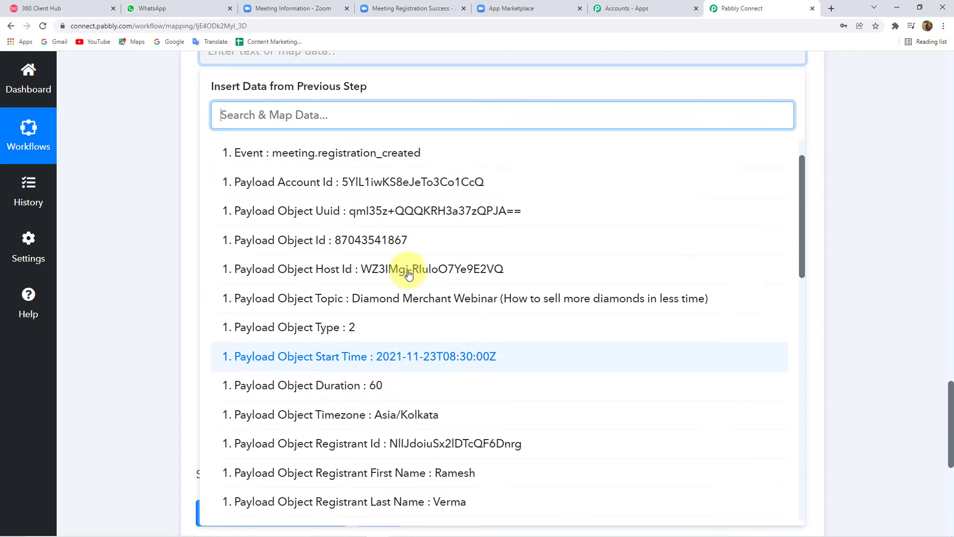
pyautogui.scroll(1, 408, 274)
pyautogui.scroll(-3, 409, 271)
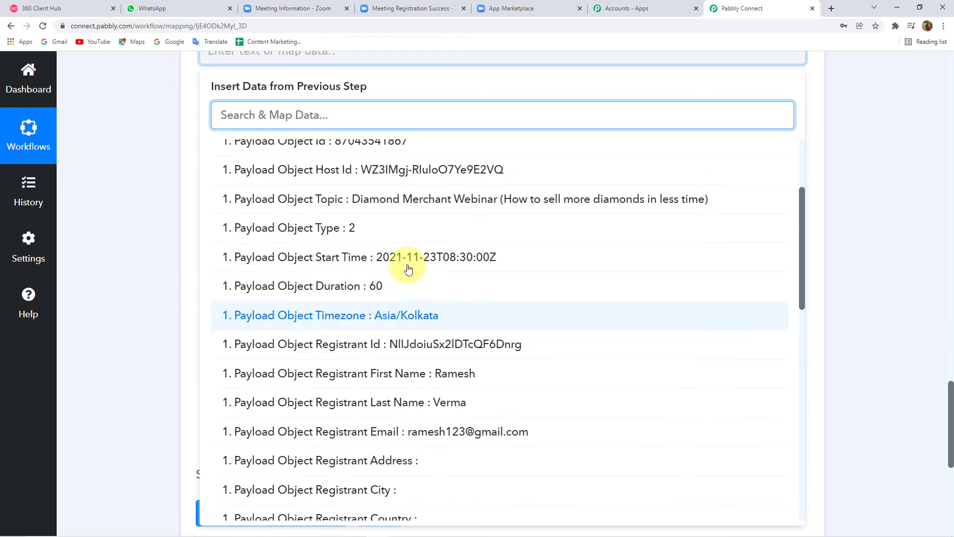
pyautogui.click(419, 259)
pyautogui.click(154, 177)
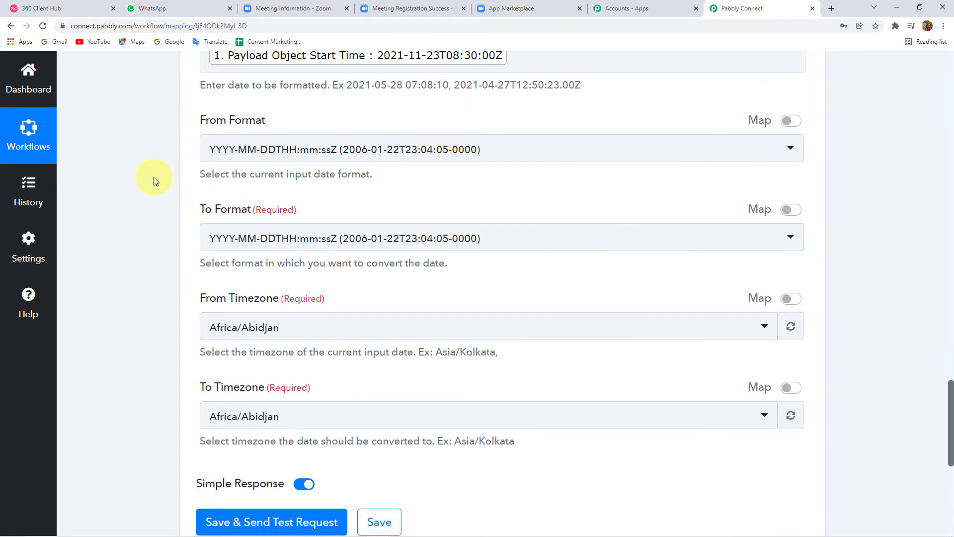
pyautogui.scroll(2, 154, 249)
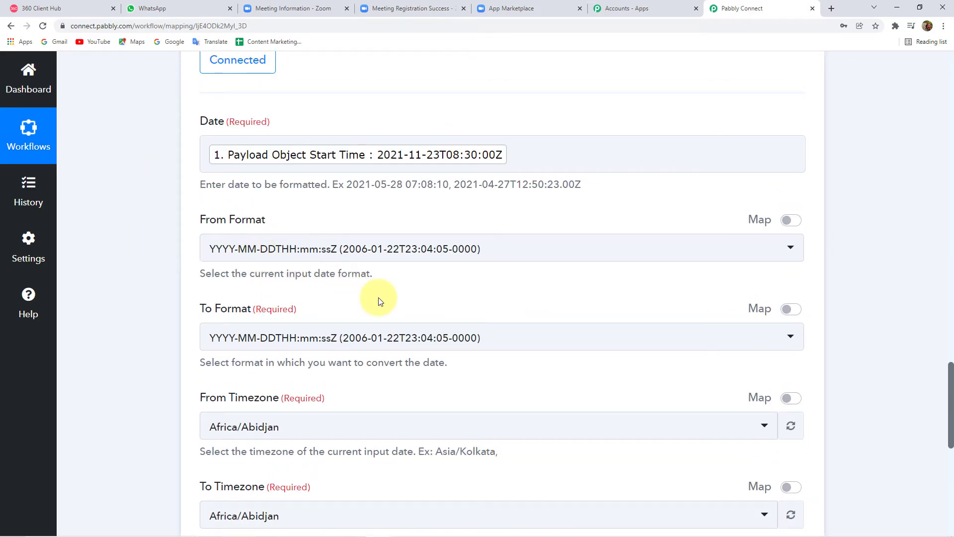
pyautogui.scroll(-1, 378, 301)
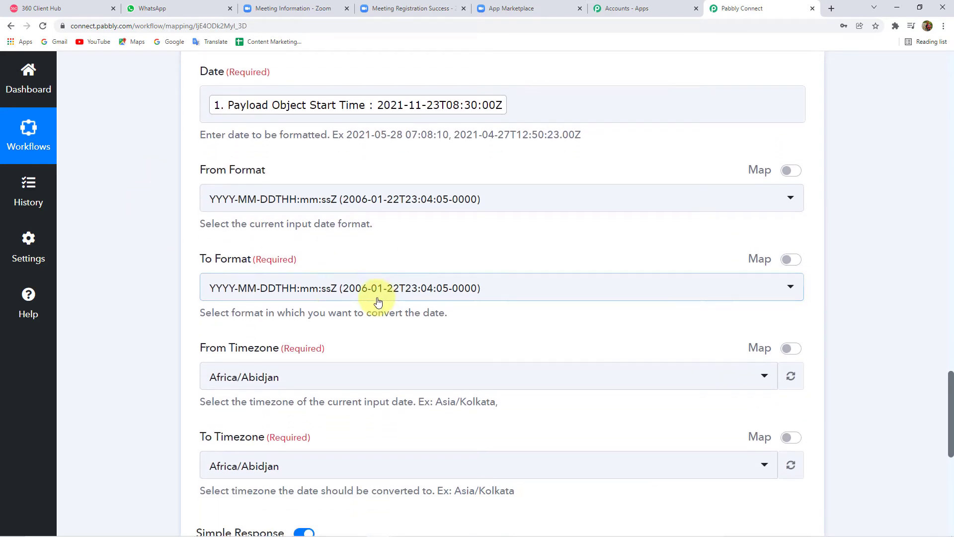
# Step: Set the To Format to 'DD/MM/YYYY hh:mm:ss A (09/12/2020 05:30:11 PM)'
pyautogui.click(325, 292)
pyautogui.scroll(-2, 142, 333)
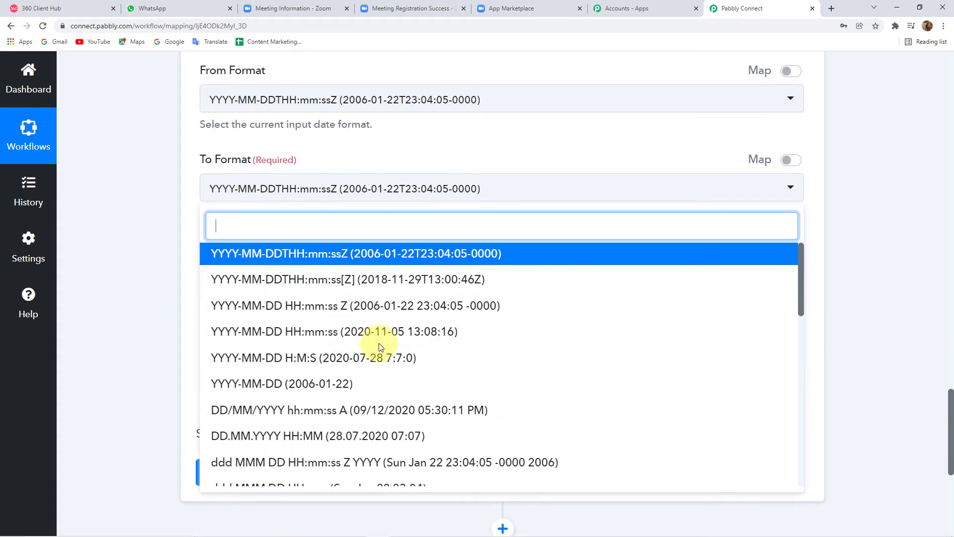
pyautogui.click(321, 338)
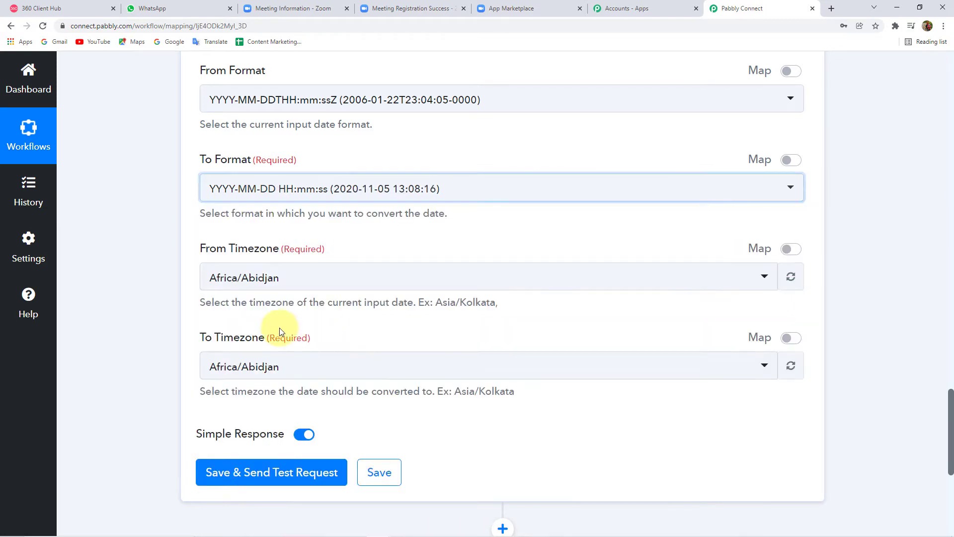
pyautogui.click(303, 188)
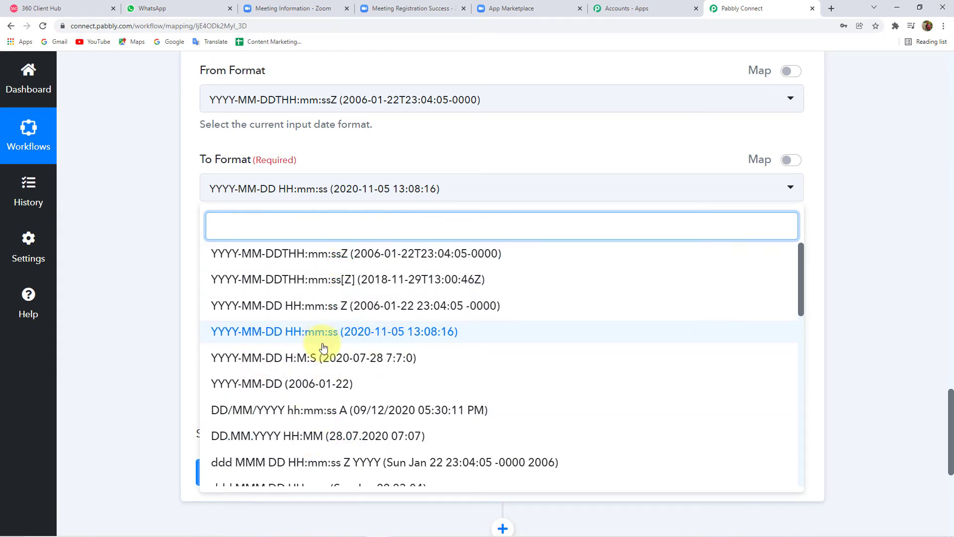
pyautogui.scroll(-2, 327, 375)
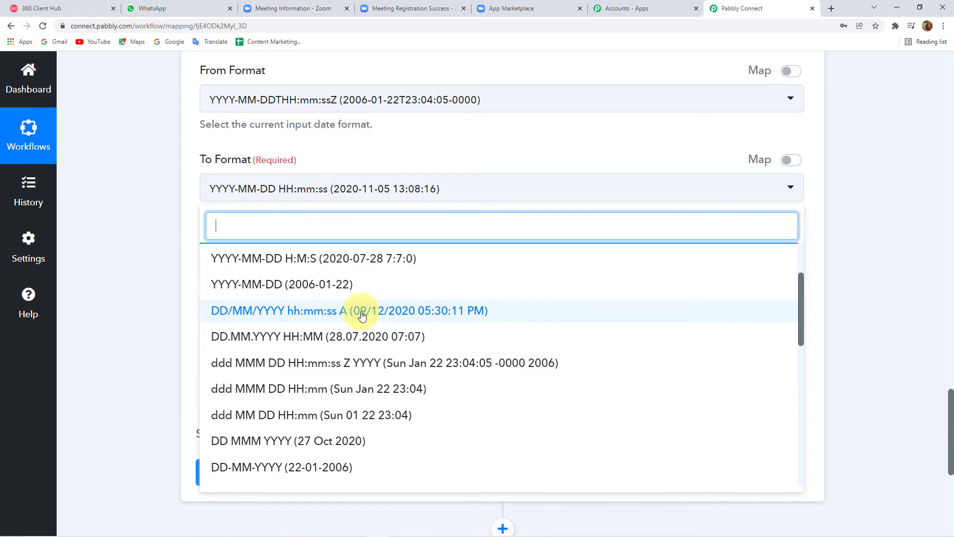
pyautogui.click(361, 316)
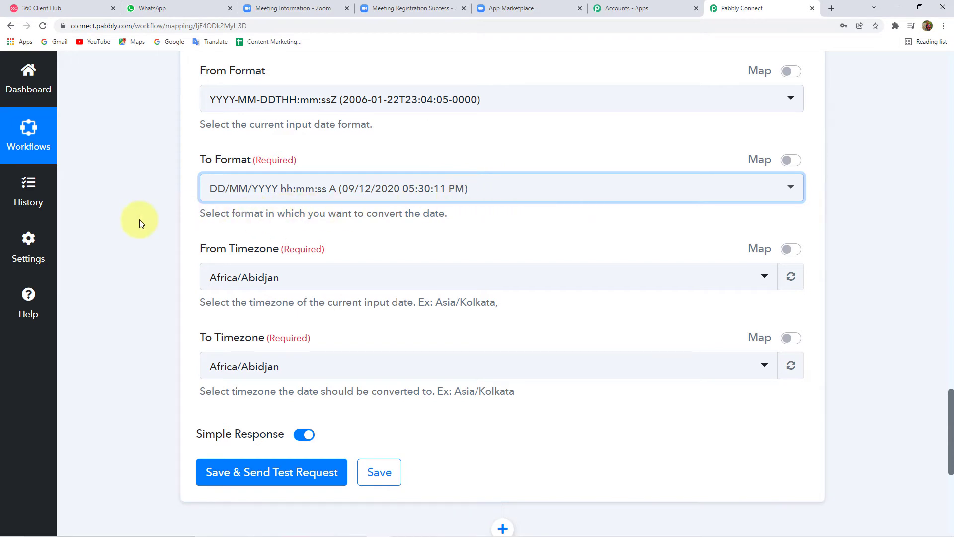
pyautogui.scroll(-2, 144, 239)
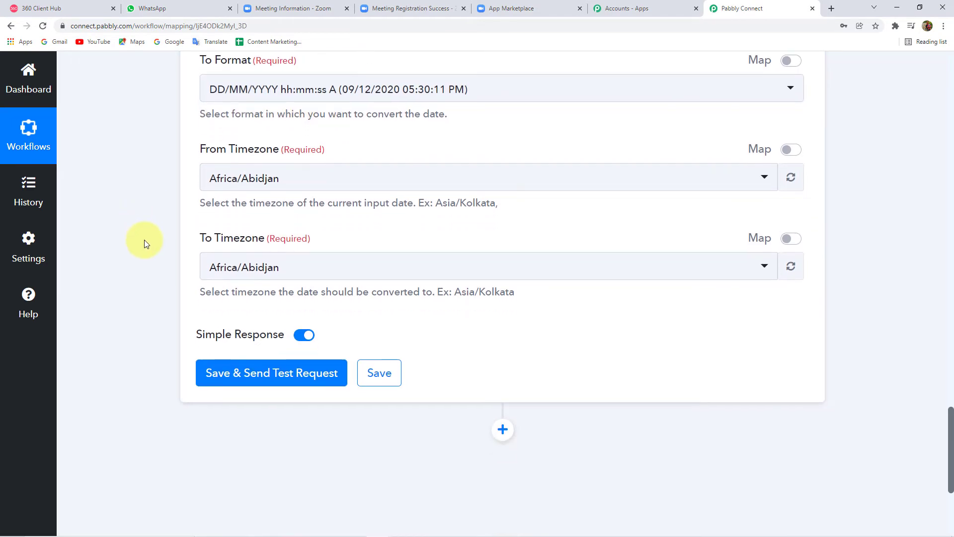
# Step: Set the From Timezone to Etc/UTC
pyautogui.click(241, 189)
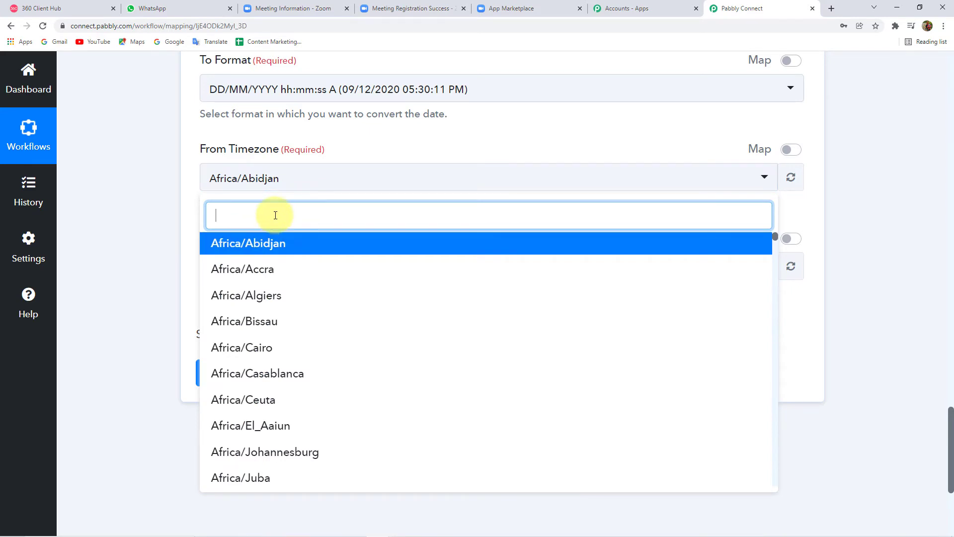
pyautogui.write('utc')
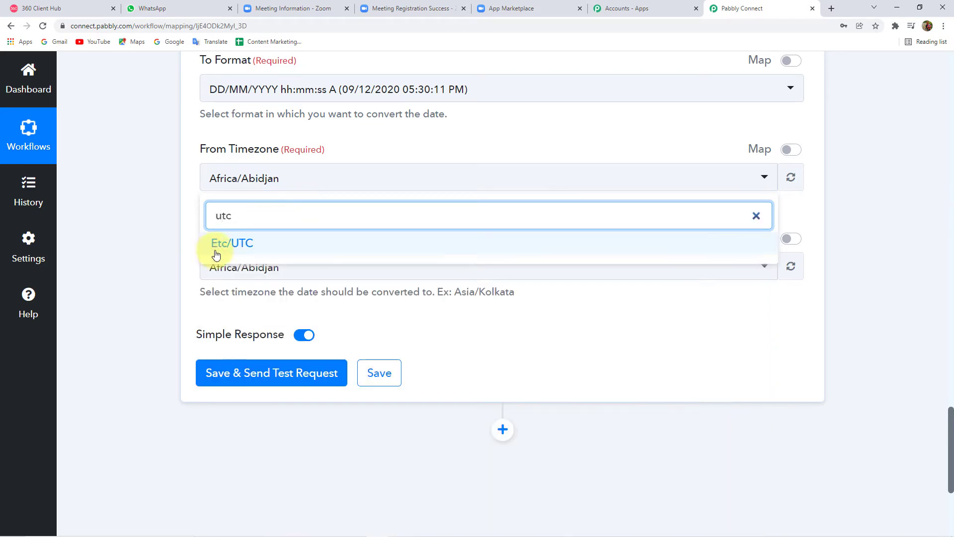
pyautogui.click(226, 243)
pyautogui.scroll(-2, 181, 209)
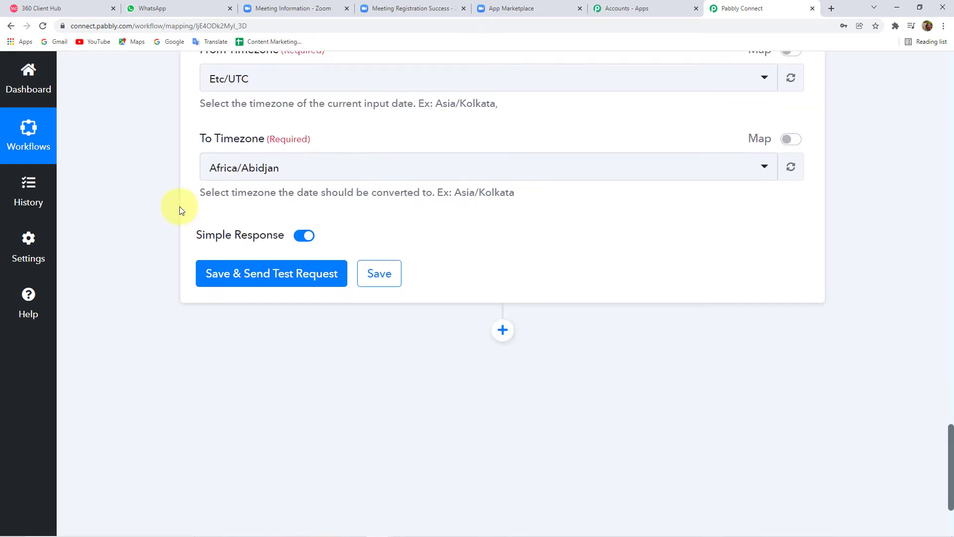
pyautogui.scroll(1, 235, 189)
# Step: Set the To Timezone to Asia/Kolkata
pyautogui.click(265, 213)
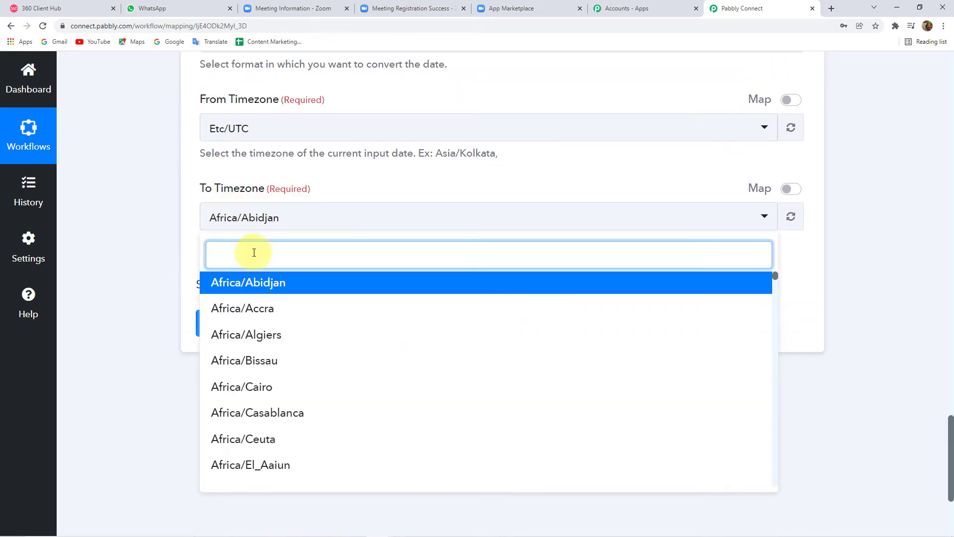
pyautogui.write('Asia')
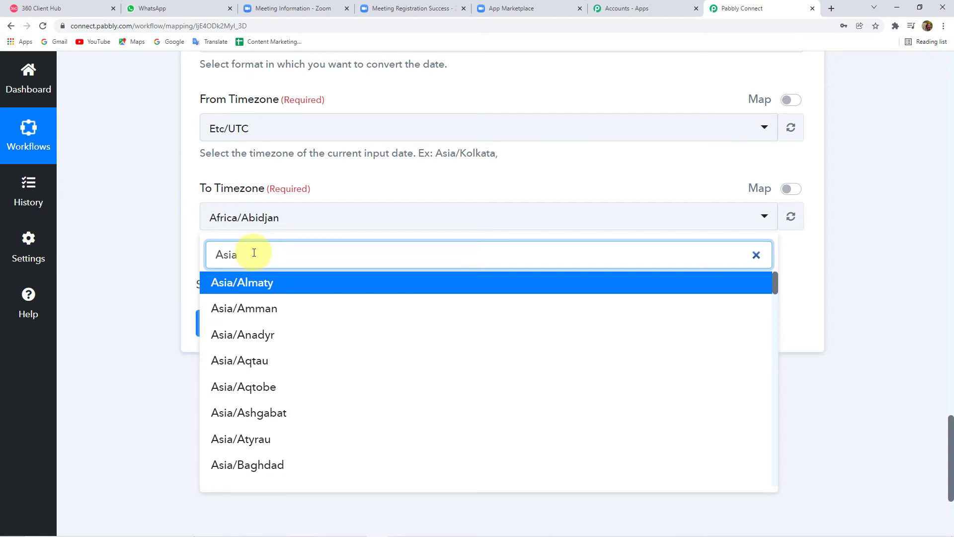
pyautogui.write('?')
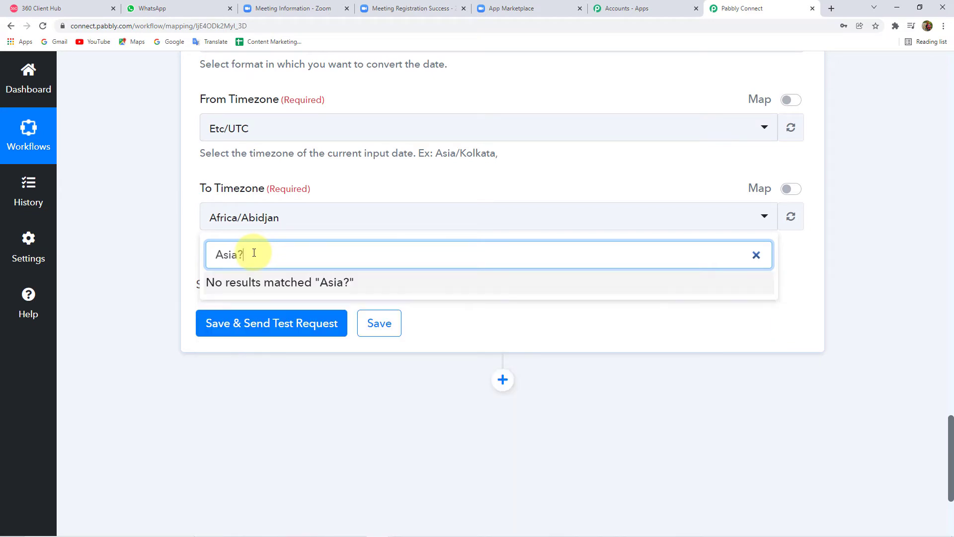
pyautogui.press('BackSpace')
pyautogui.write('?')
pyautogui.press('BackSpace')
pyautogui.write('/')
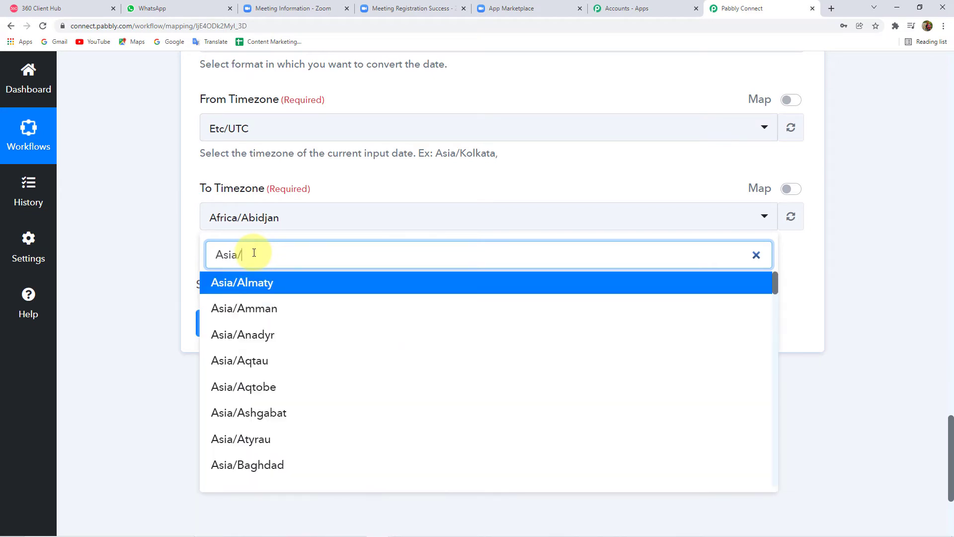
pyautogui.write('kol')
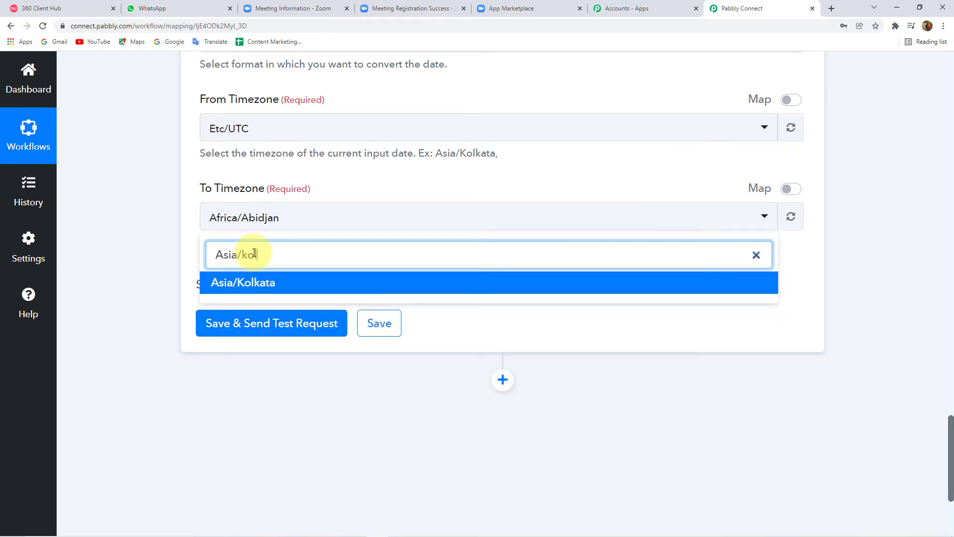
pyautogui.click(248, 282)
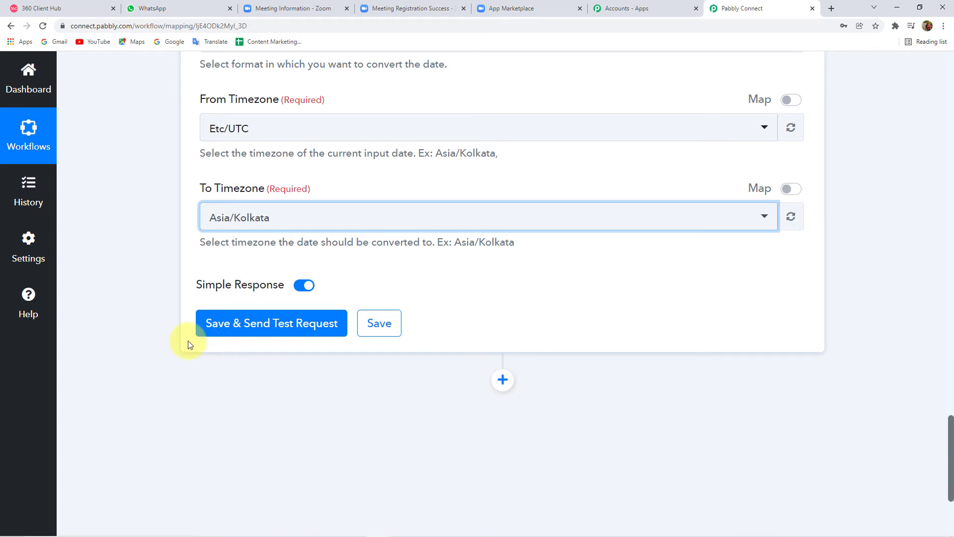
pyautogui.scroll(-1, 196, 343)
# Step: Save and test the formatter, confirming 23/11/2021 02:00:00 PM matches the Zoom meeting time
pyautogui.click(265, 285)
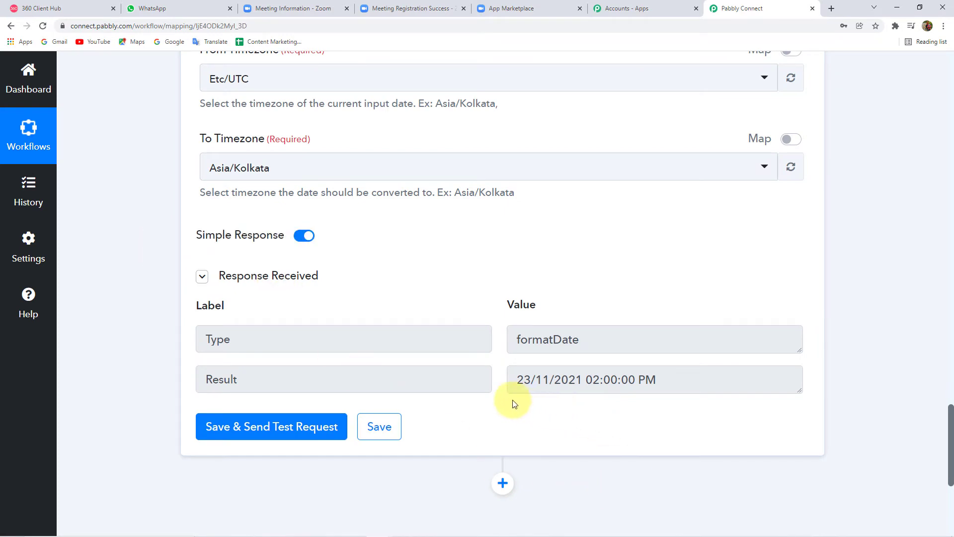
pyautogui.click(320, 10)
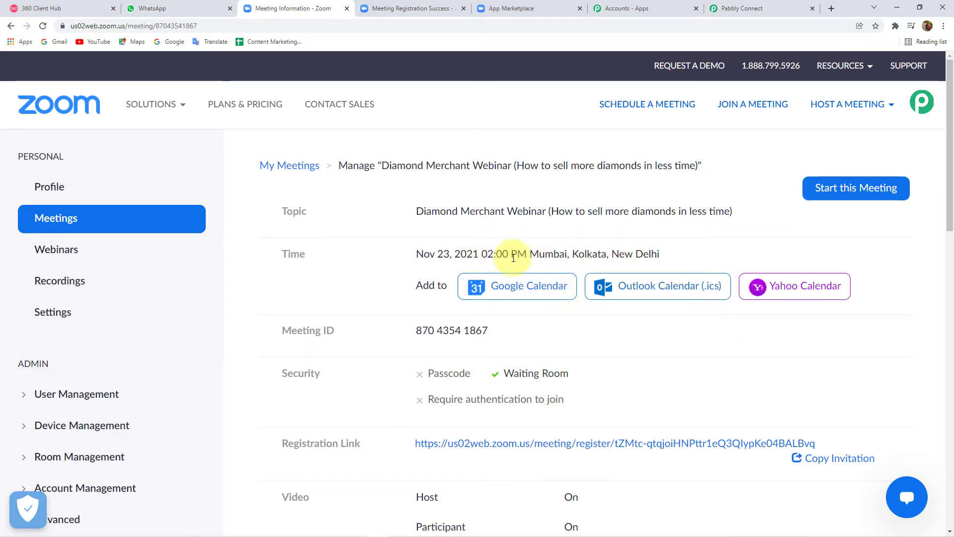
pyautogui.click(735, 11)
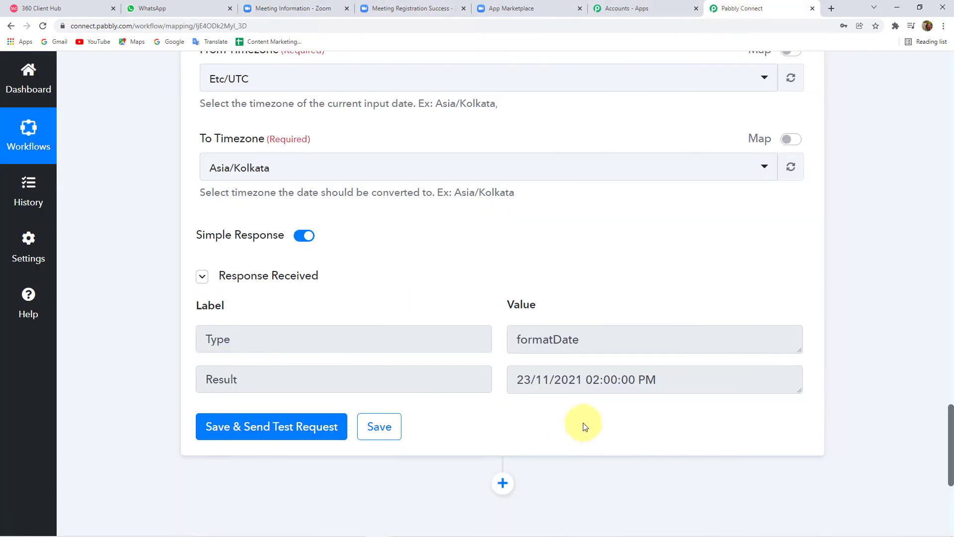
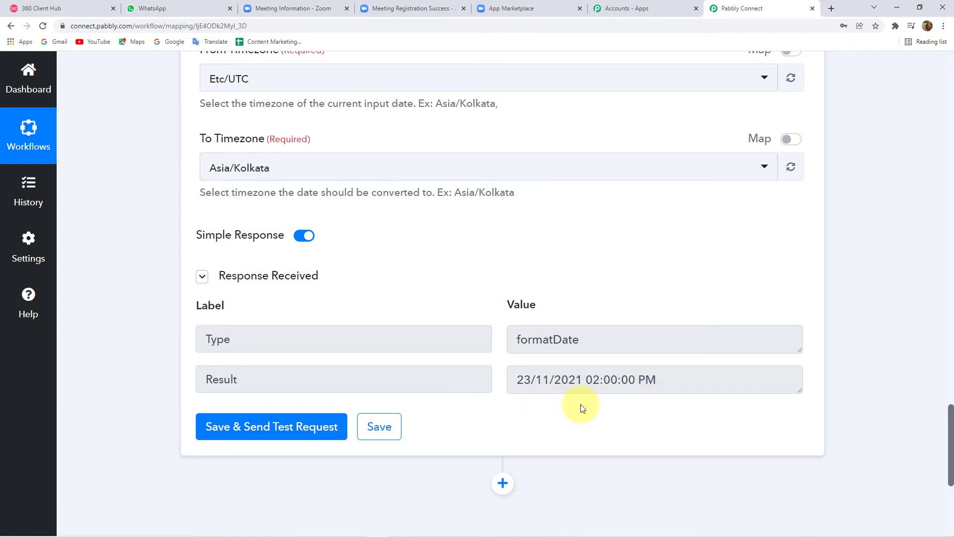
# Step: Add a Text Formatter action step below the Date/Time Formatter step
pyautogui.scroll(-3, 455, 396)
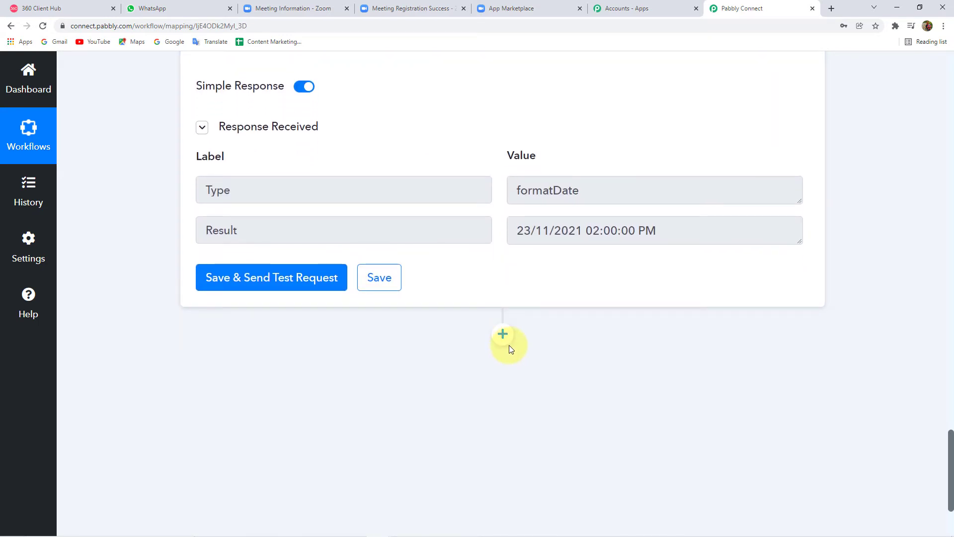
pyautogui.click(503, 335)
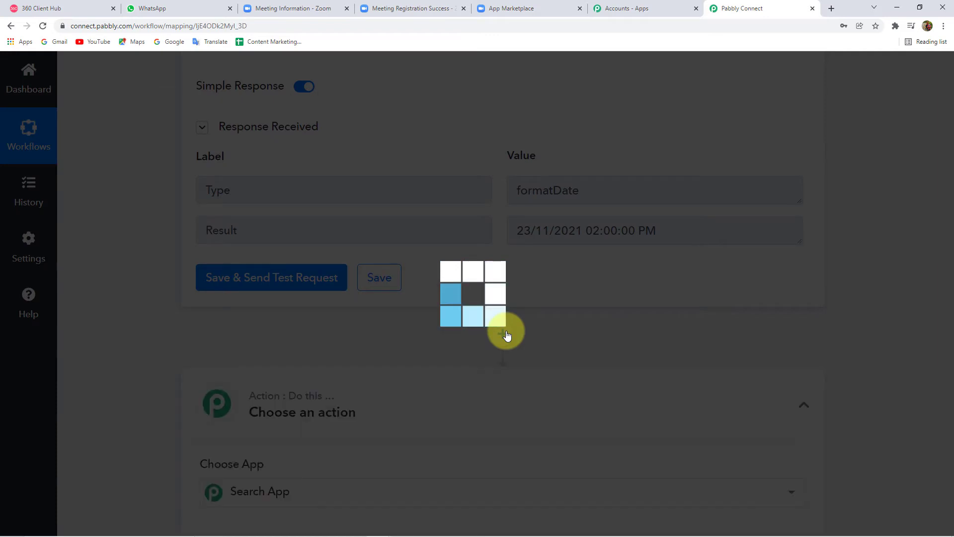
pyautogui.scroll(-2, 475, 328)
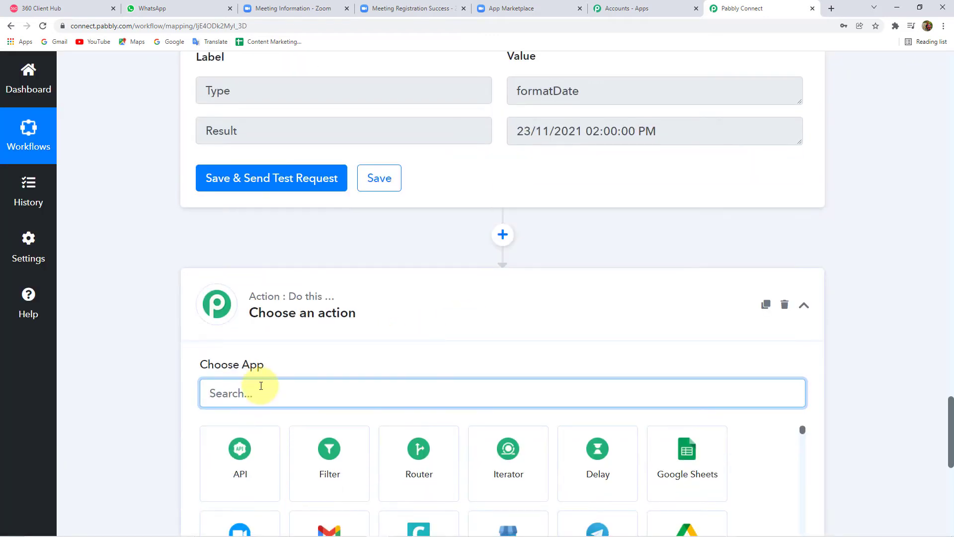
pyautogui.write('tex')
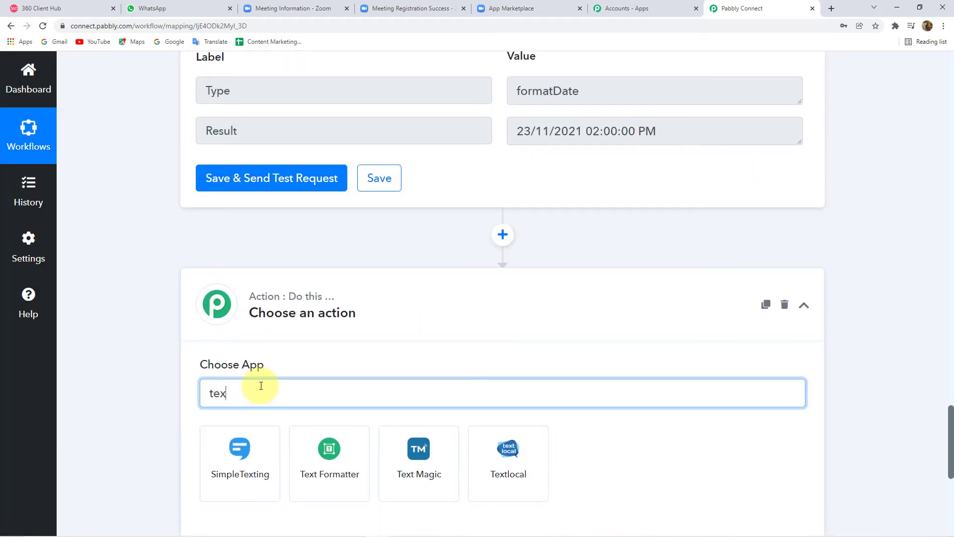
pyautogui.scroll(-2, 261, 386)
pyautogui.click(335, 375)
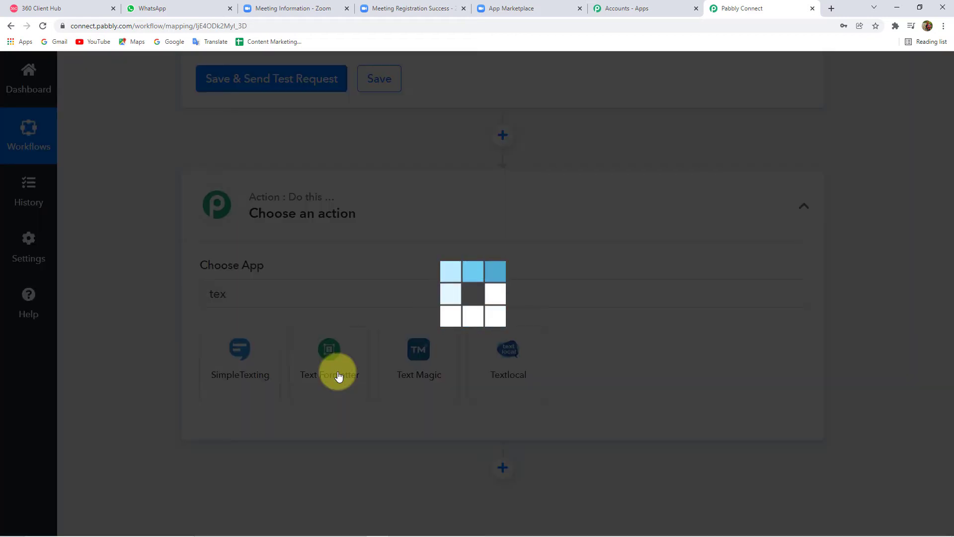
pyautogui.scroll(5, 334, 366)
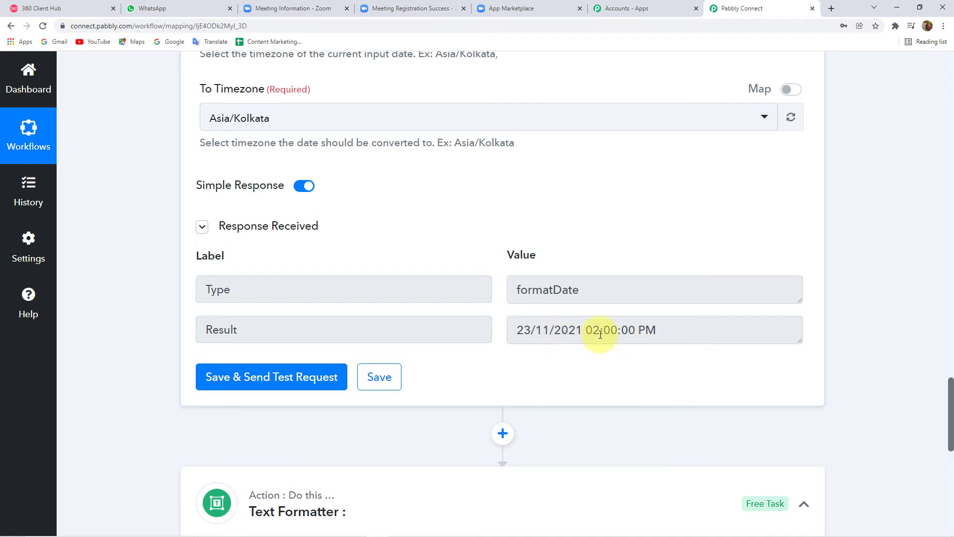
pyautogui.scroll(-7, 652, 354)
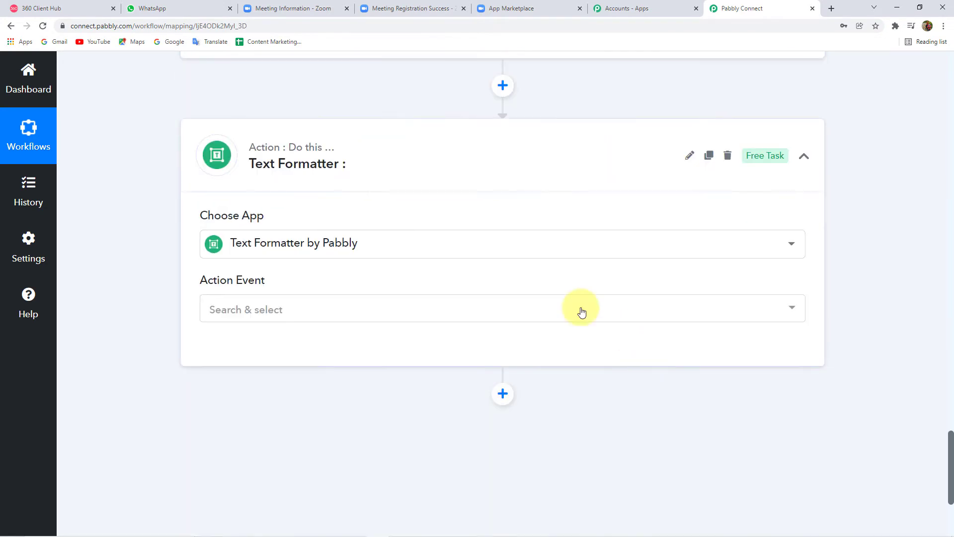
# Step: Set the Text Formatter action event to Split Text and connect it
pyautogui.click(256, 310)
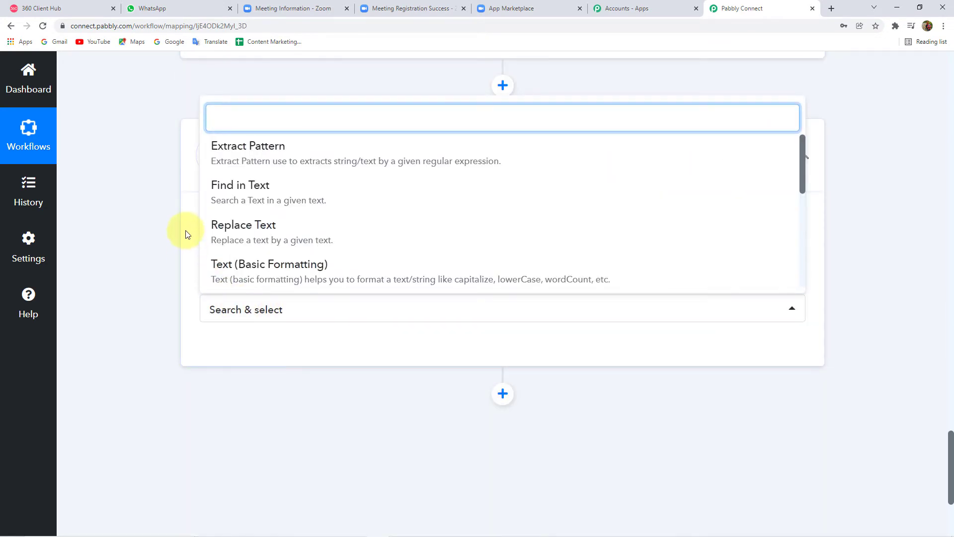
pyautogui.scroll(-2, 228, 207)
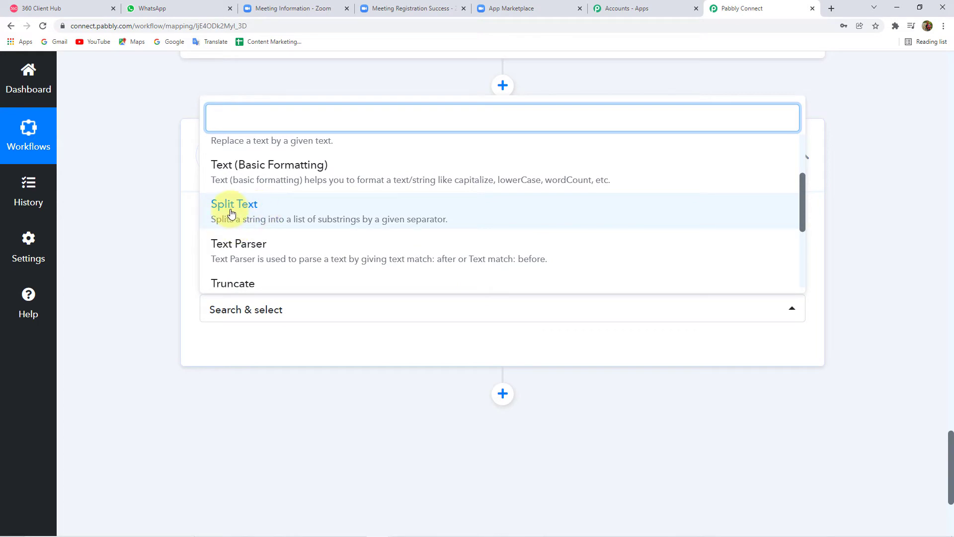
pyautogui.click(240, 212)
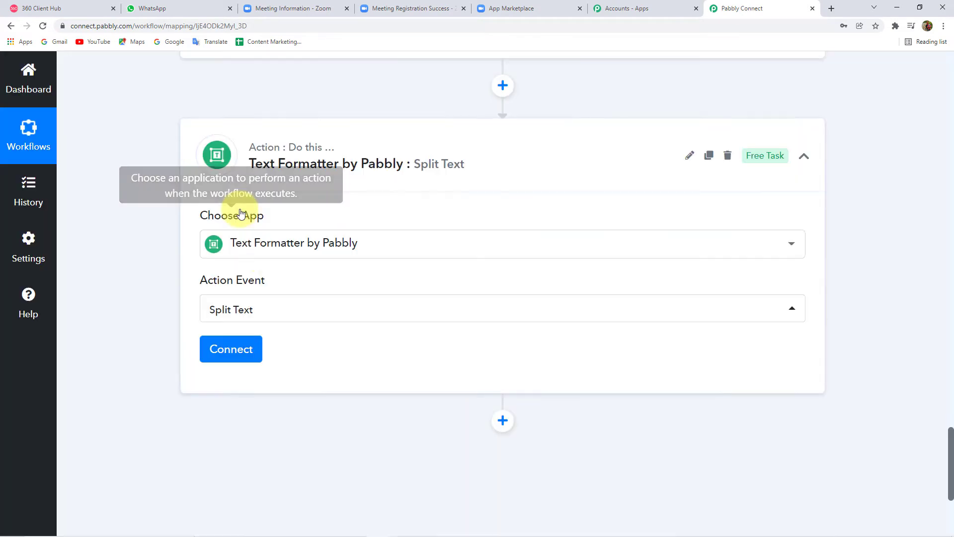
pyautogui.click(238, 356)
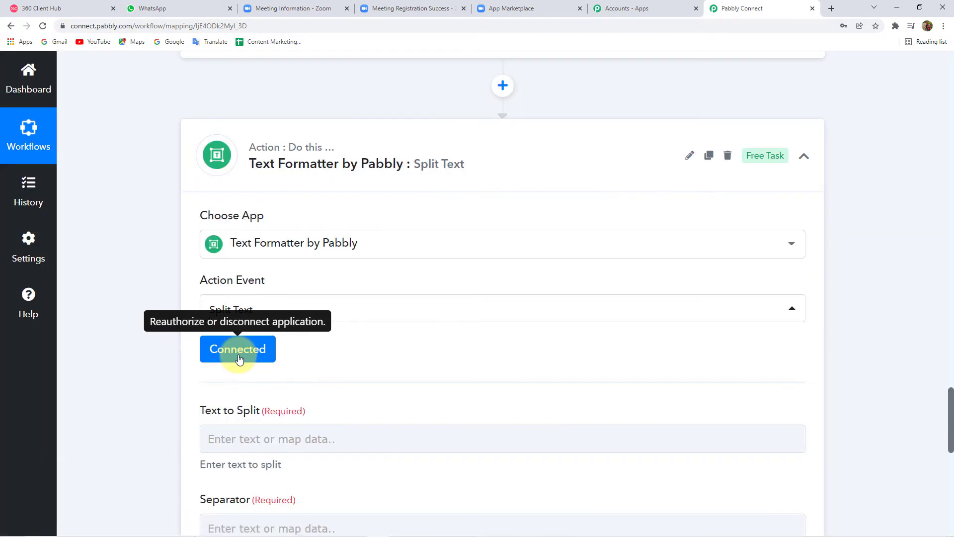
pyautogui.scroll(-4, 238, 358)
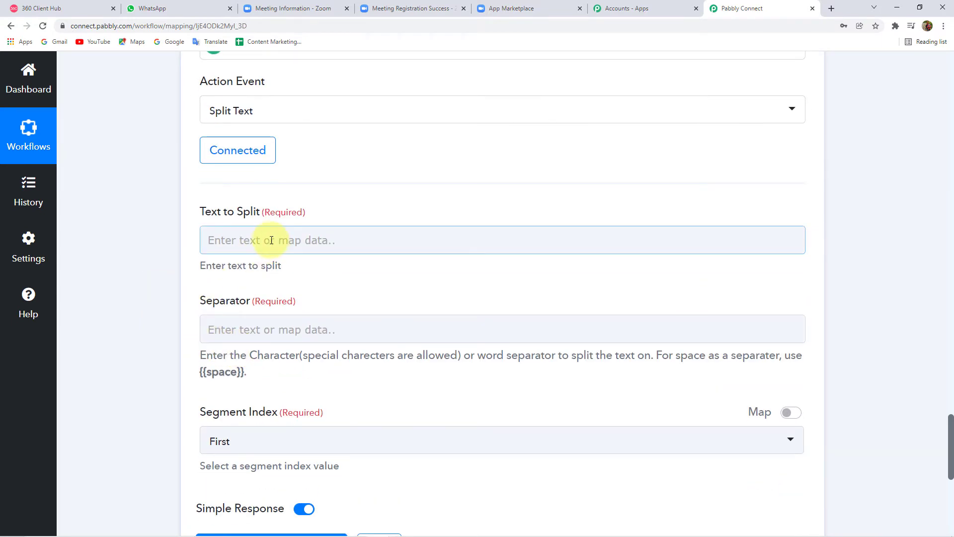
pyautogui.scroll(10, 271, 240)
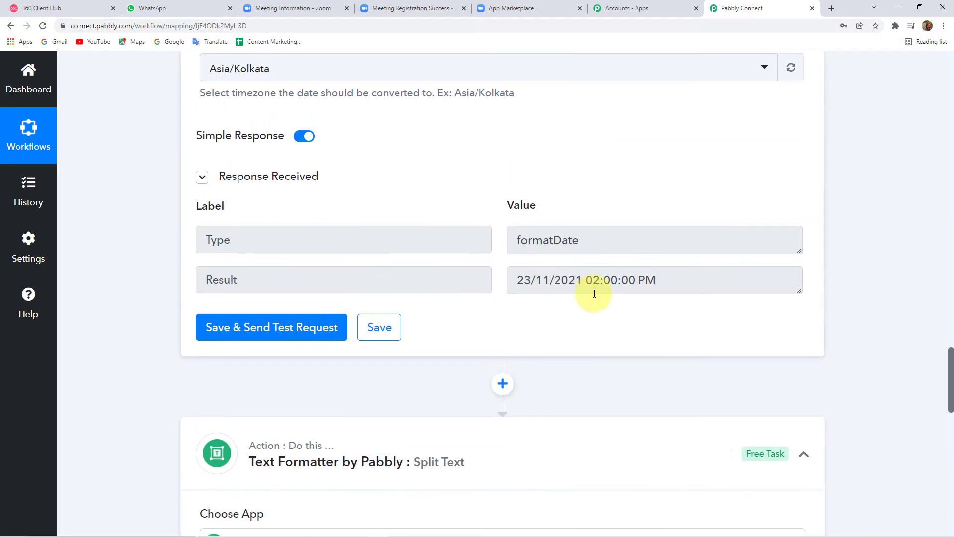
# Step: Map step 5's converted date Result into Text to Split
pyautogui.doubleClick(569, 285)
pyautogui.click(539, 330)
pyautogui.scroll(-10, 539, 330)
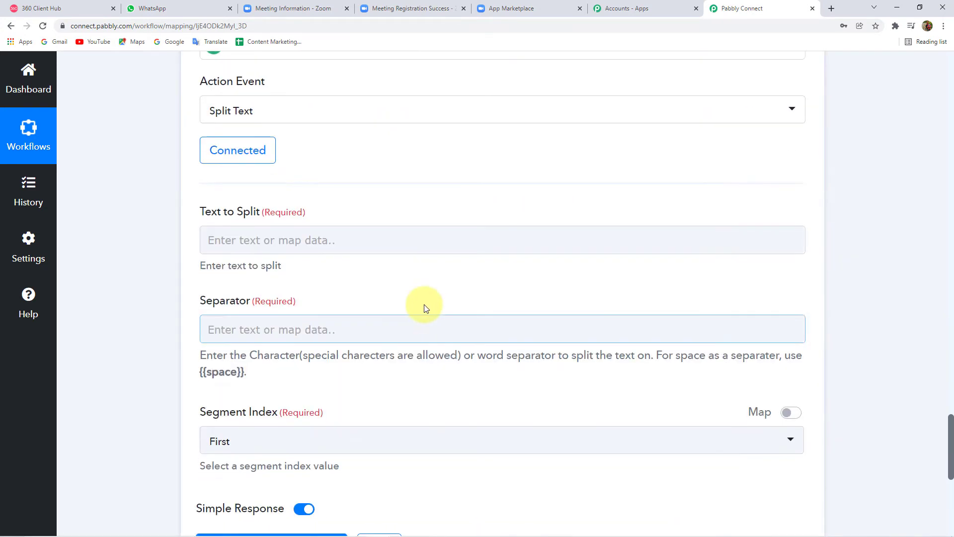
pyautogui.click(305, 240)
pyautogui.scroll(-2, 271, 358)
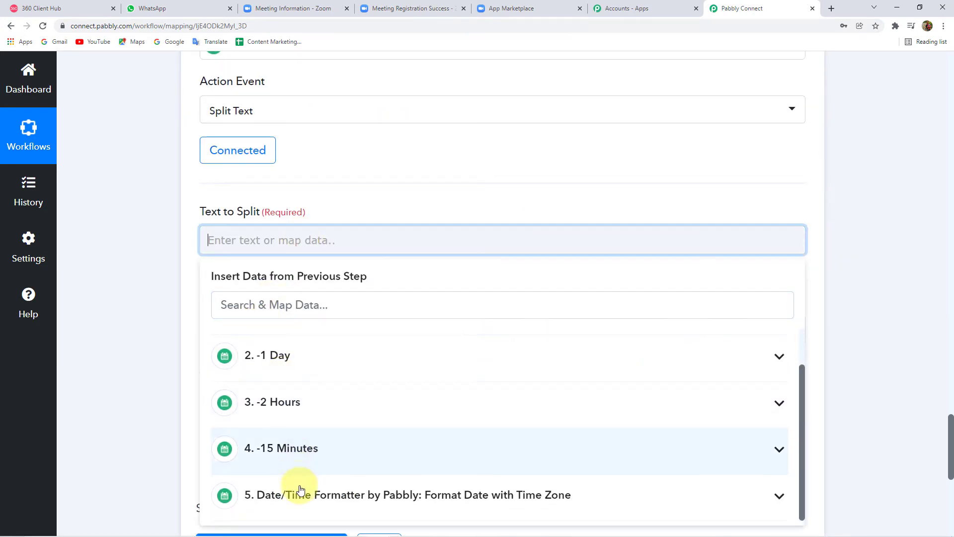
pyautogui.click(363, 496)
pyautogui.scroll(-1, 128, 369)
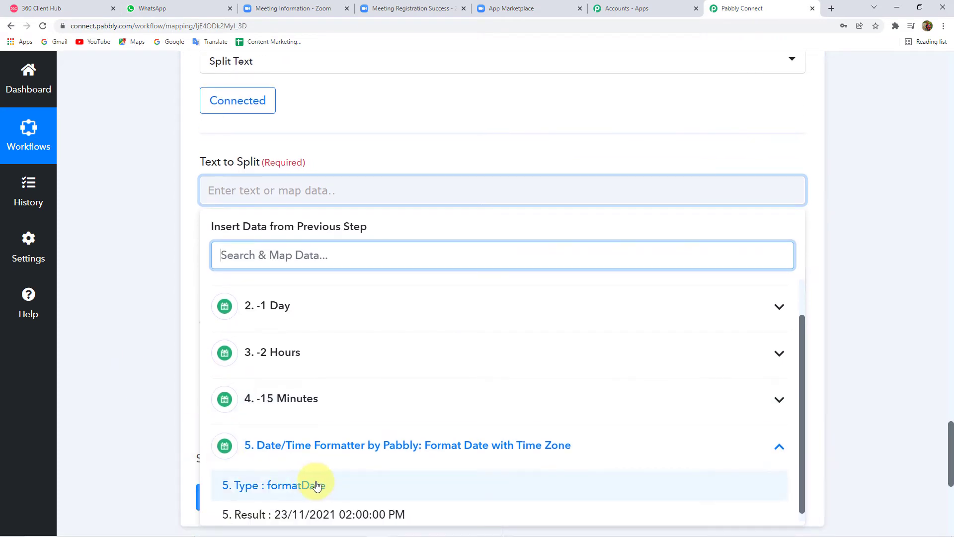
pyautogui.click(367, 514)
pyautogui.click(151, 299)
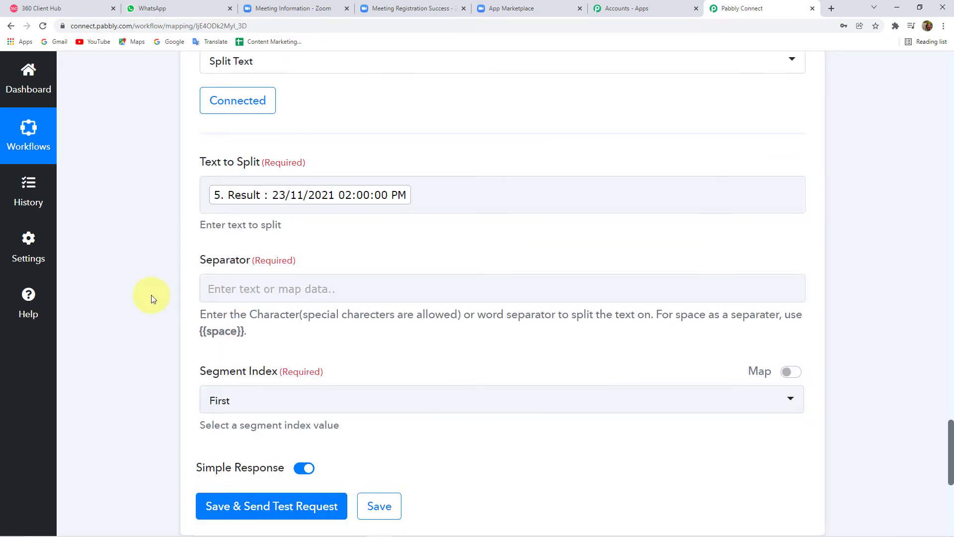
# Step: Copy the {{space}} placeholder from the hint into the Separator field
pyautogui.scroll(-1, 151, 297)
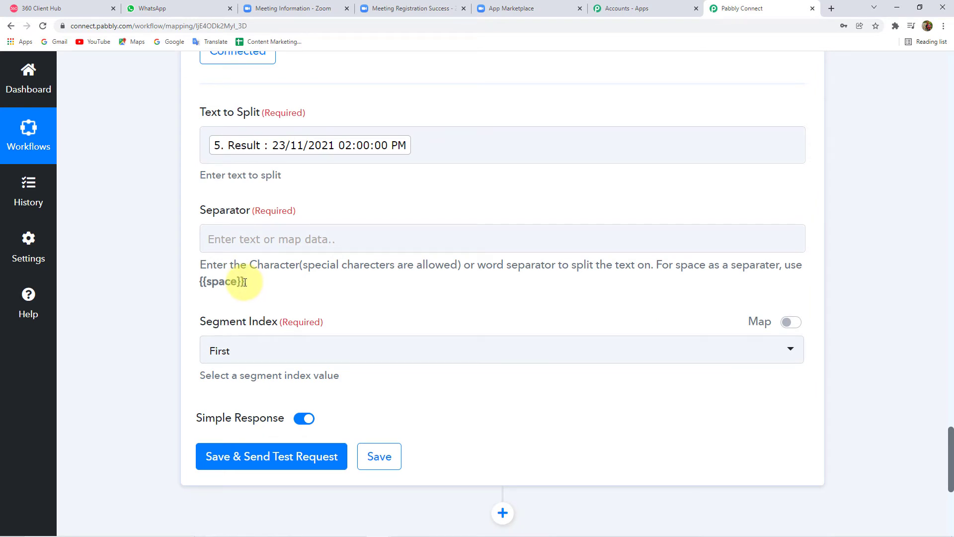
pyautogui.moveTo(246, 282); pyautogui.dragTo(203, 279)
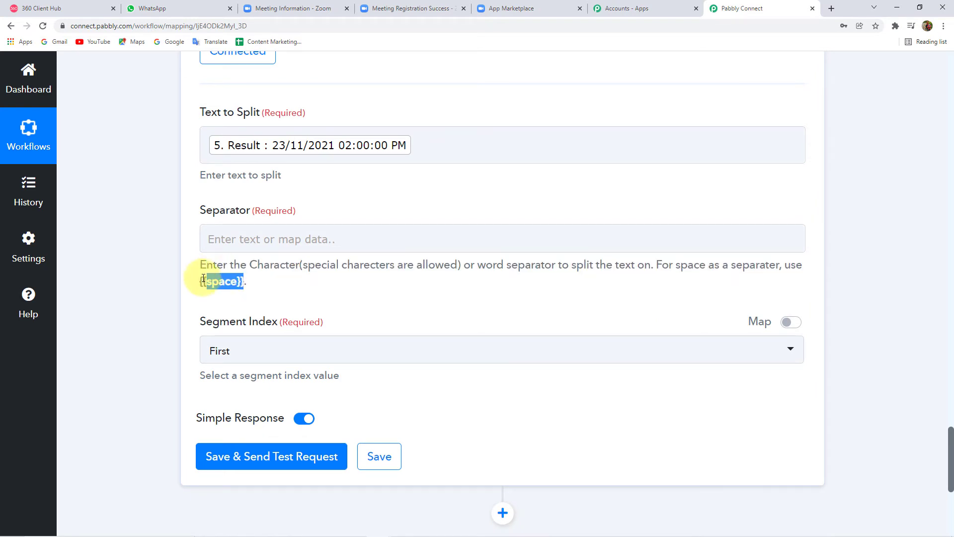
pyautogui.hotkey('ctrl', 'c')
pyautogui.click(223, 241)
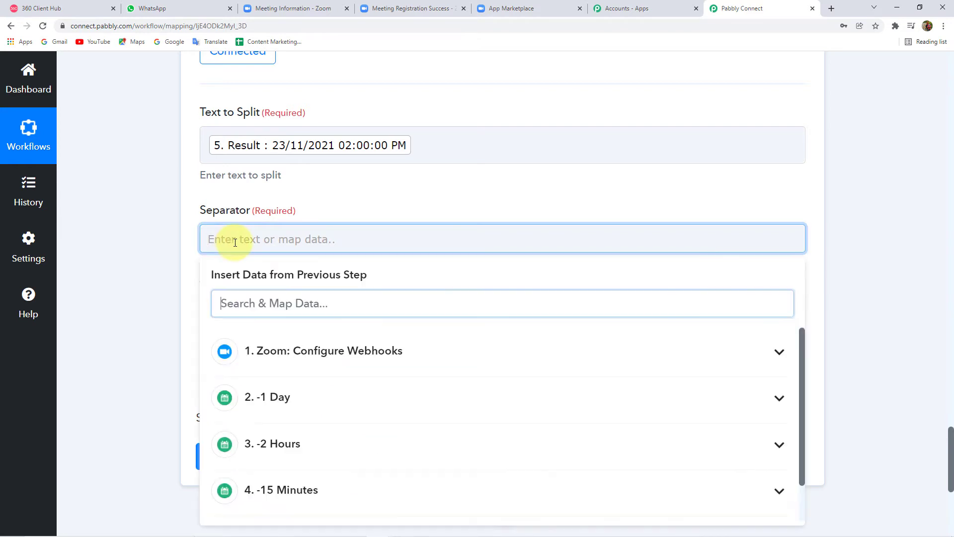
pyautogui.hotkey('ctrl', 'v')
pyautogui.click(162, 240)
pyautogui.scroll(-3, 162, 240)
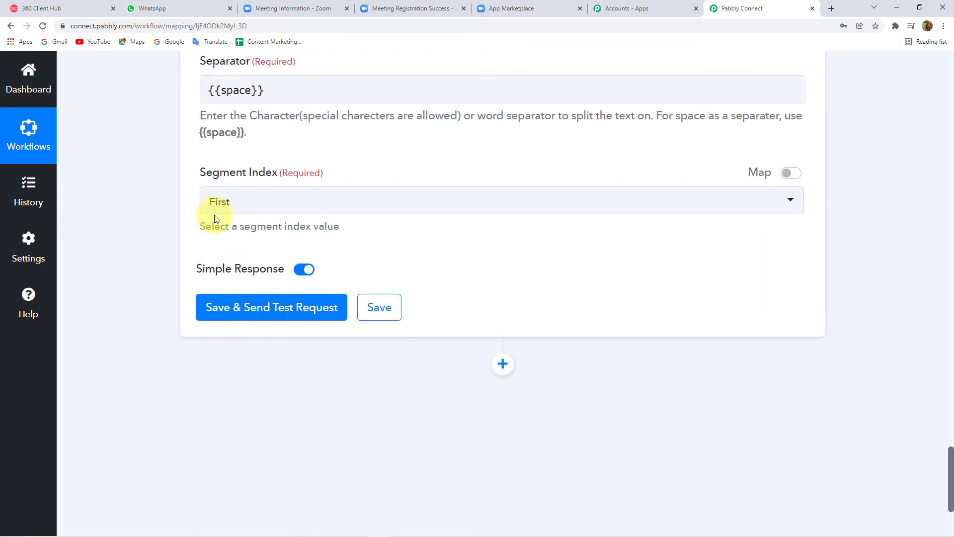
# Step: Set Segment Index to All and test, getting 23/11/2021, 02:00:00 and PM
pyautogui.click(221, 200)
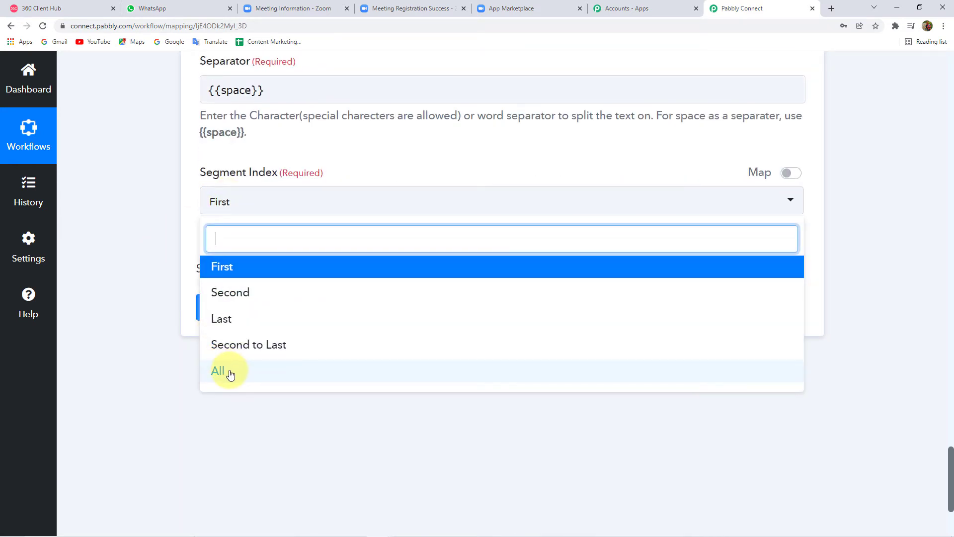
pyautogui.click(230, 374)
pyautogui.click(248, 309)
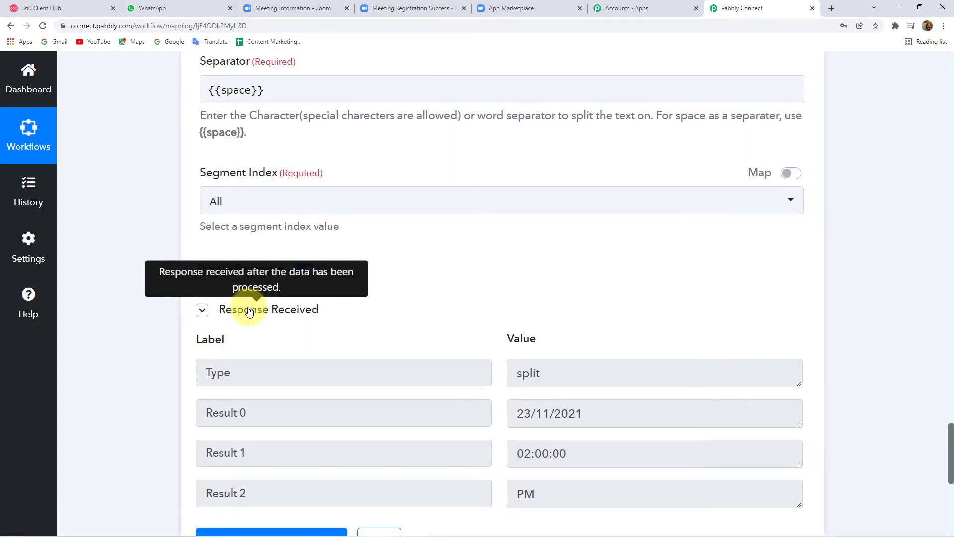
pyautogui.scroll(-3, 528, 409)
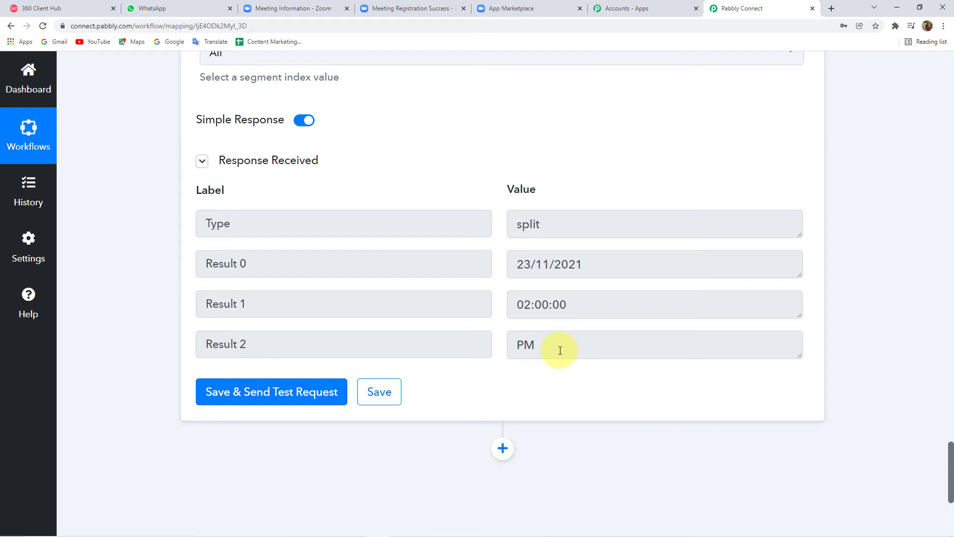
pyautogui.scroll(-4, 560, 363)
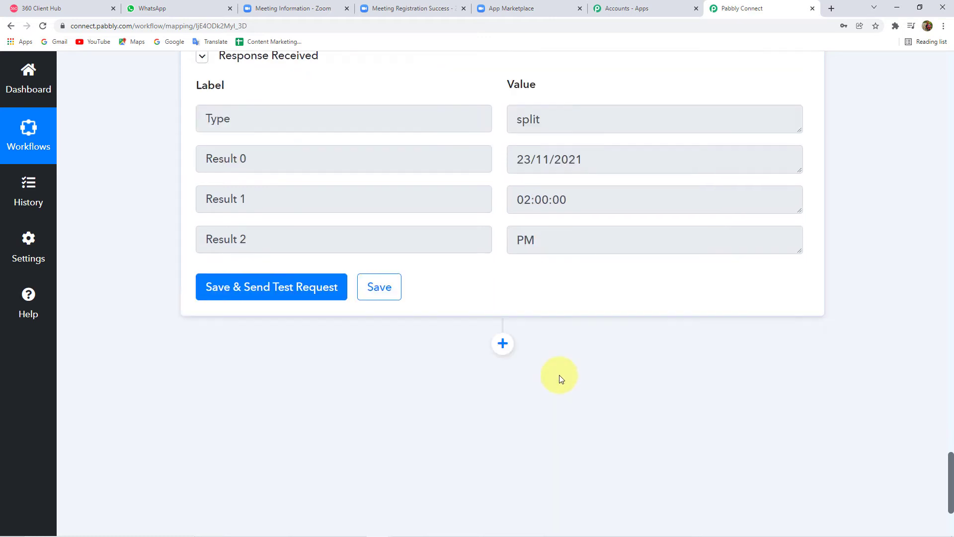
# Step: Add a two-route Router step after the split and open Route 1's filter setup
pyautogui.click(503, 251)
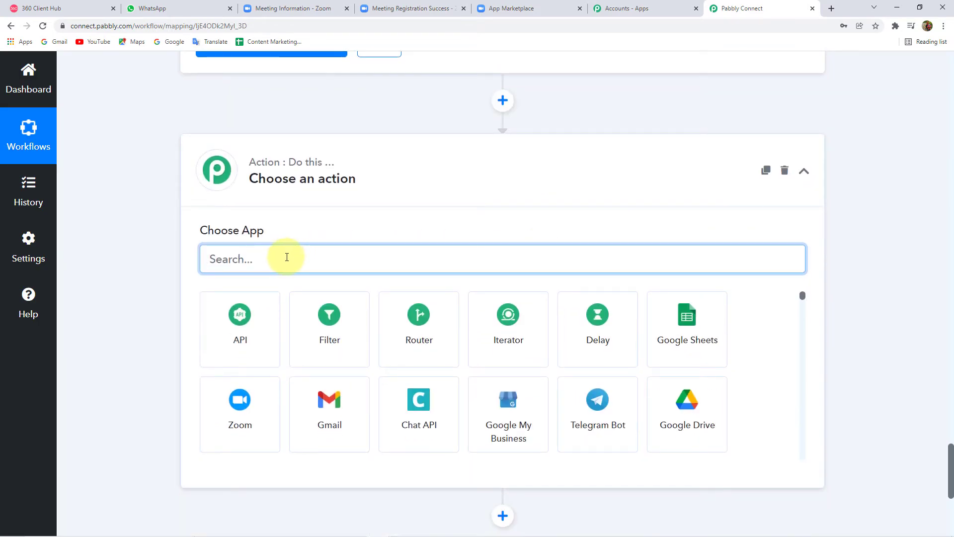
pyautogui.write('R')
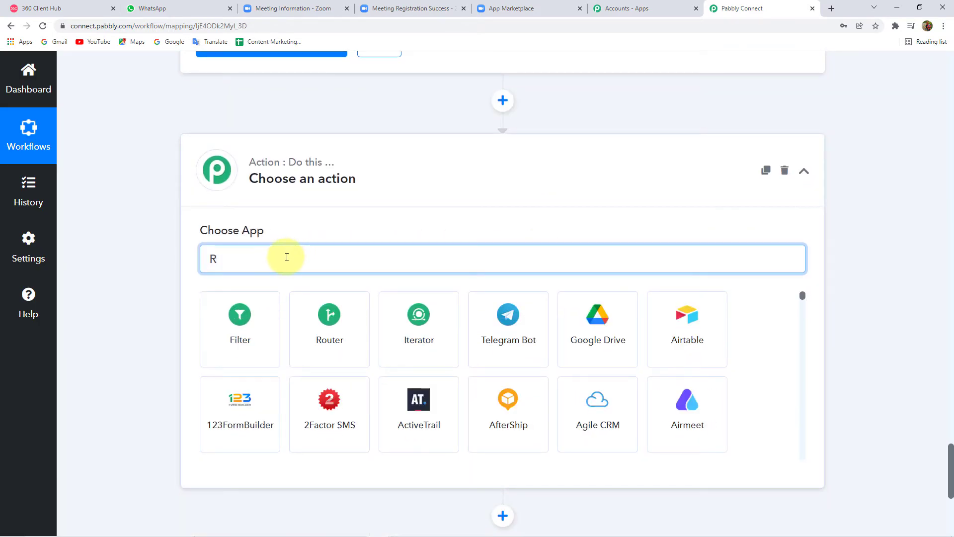
pyautogui.click(328, 342)
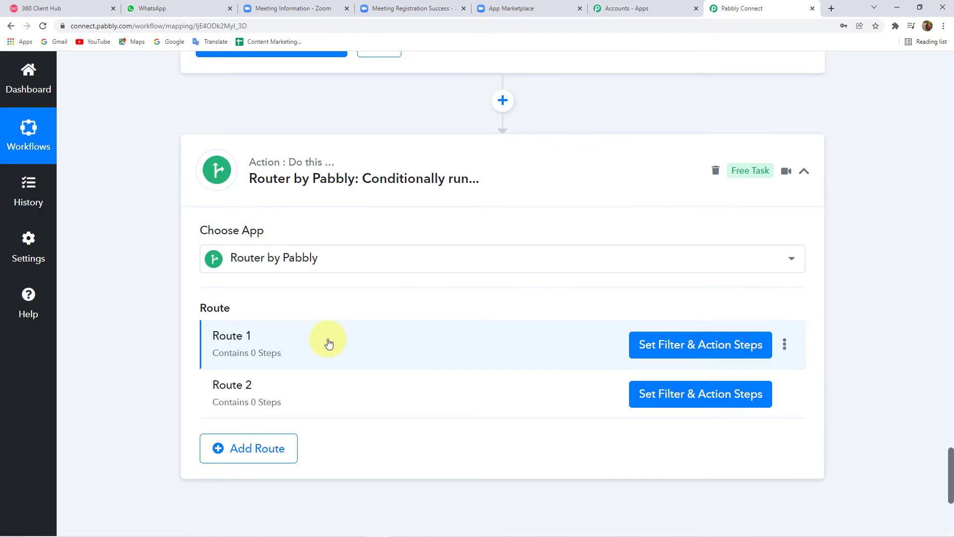
pyautogui.scroll(-1, 410, 315)
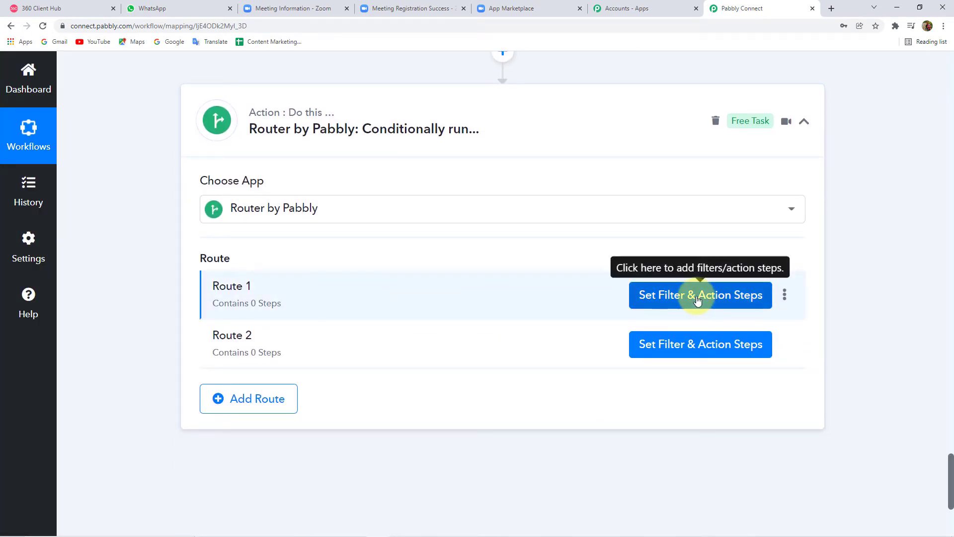
pyautogui.click(734, 300)
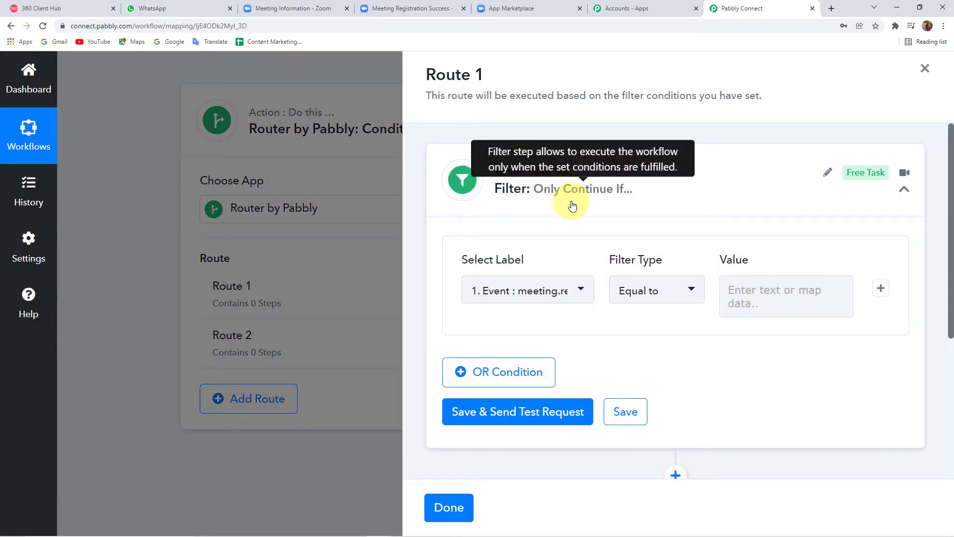
# Step: Filter Route 1 on Zoom's 1. Event with Is exist; the test reports 'Condition is true'
pyautogui.click(529, 292)
pyautogui.click(564, 186)
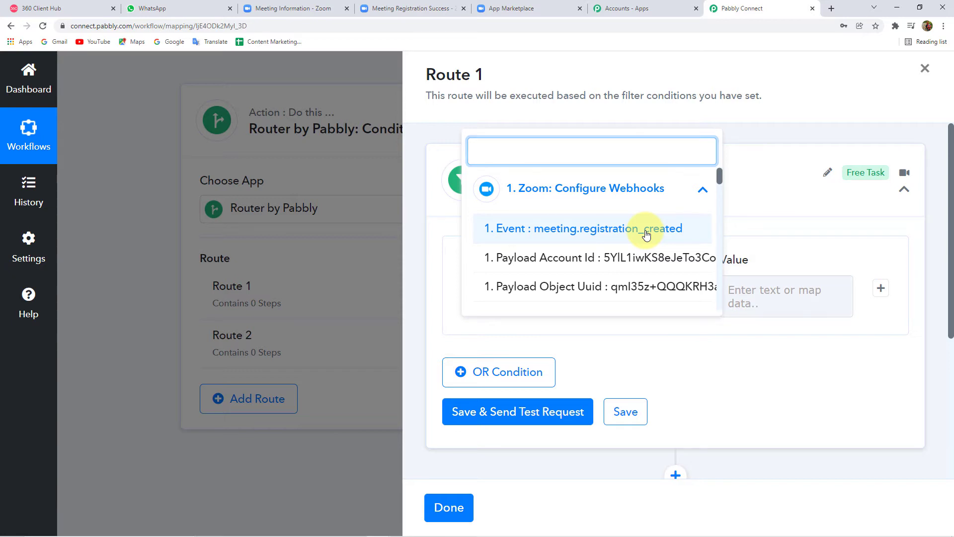
pyautogui.click(646, 234)
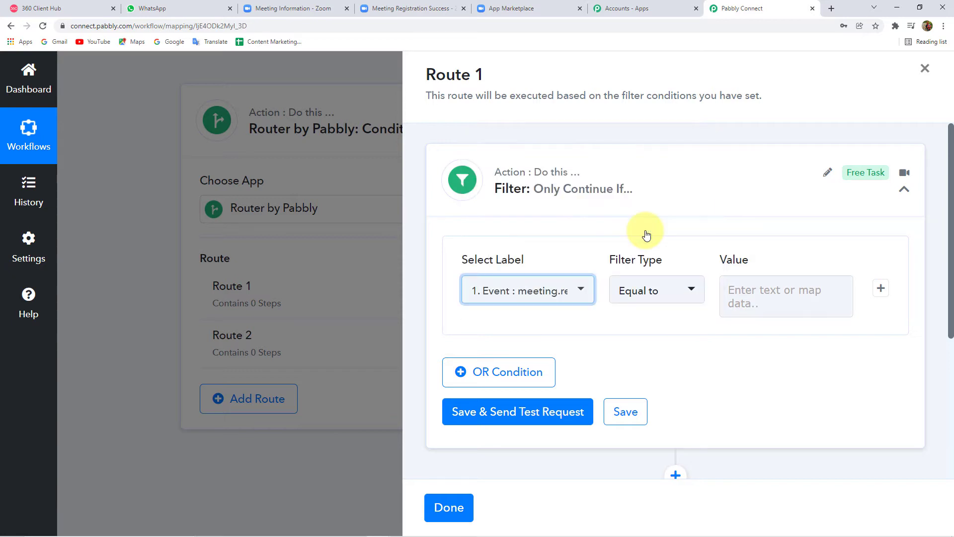
pyautogui.click(654, 291)
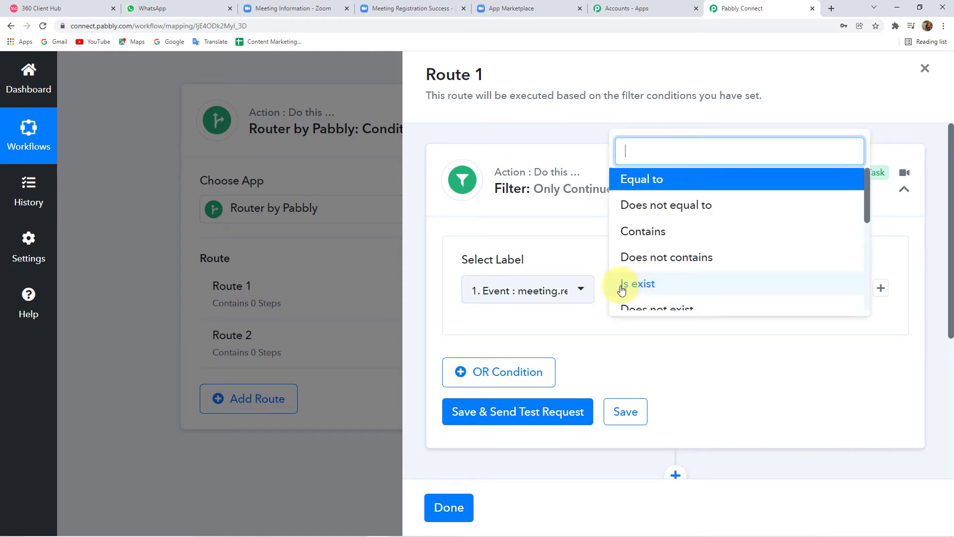
pyautogui.click(636, 286)
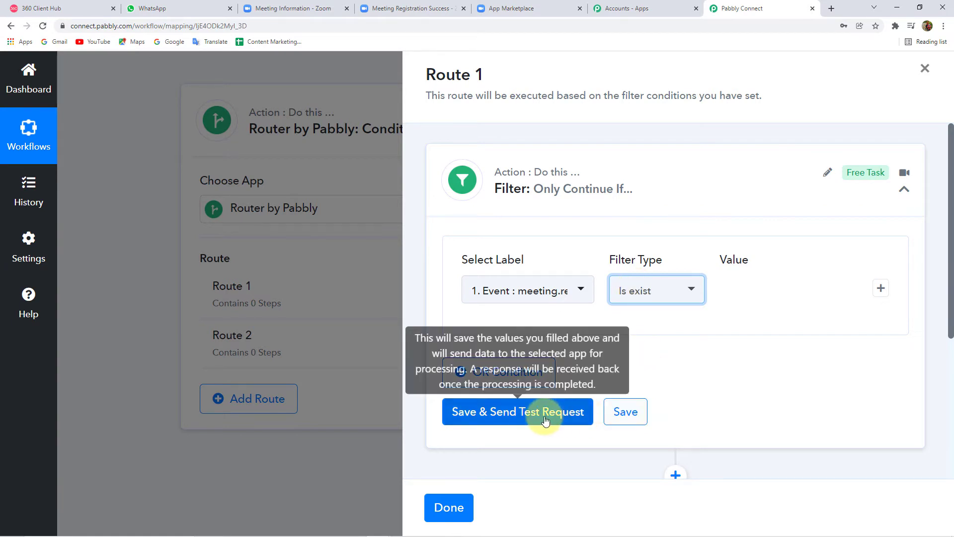
pyautogui.click(576, 421)
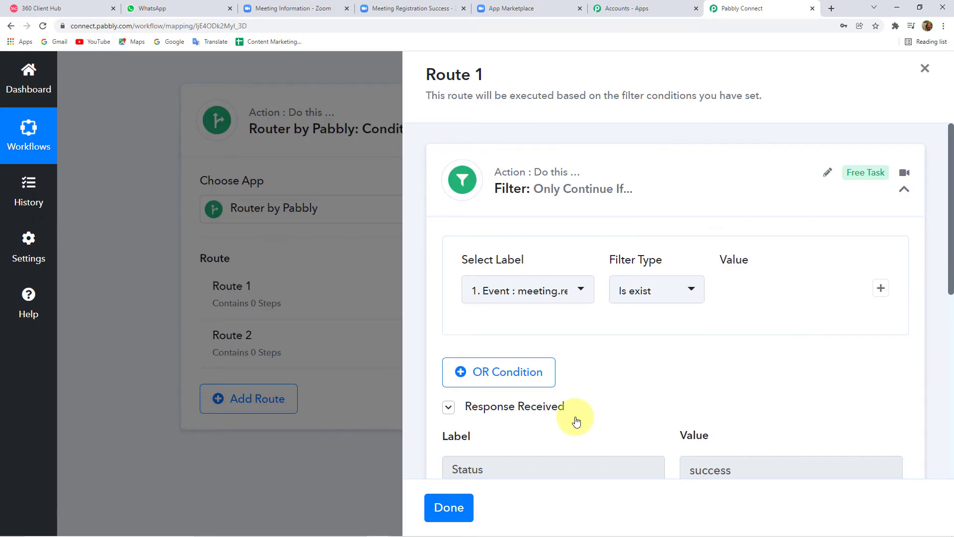
pyautogui.scroll(-7, 608, 415)
pyautogui.scroll(3, 609, 414)
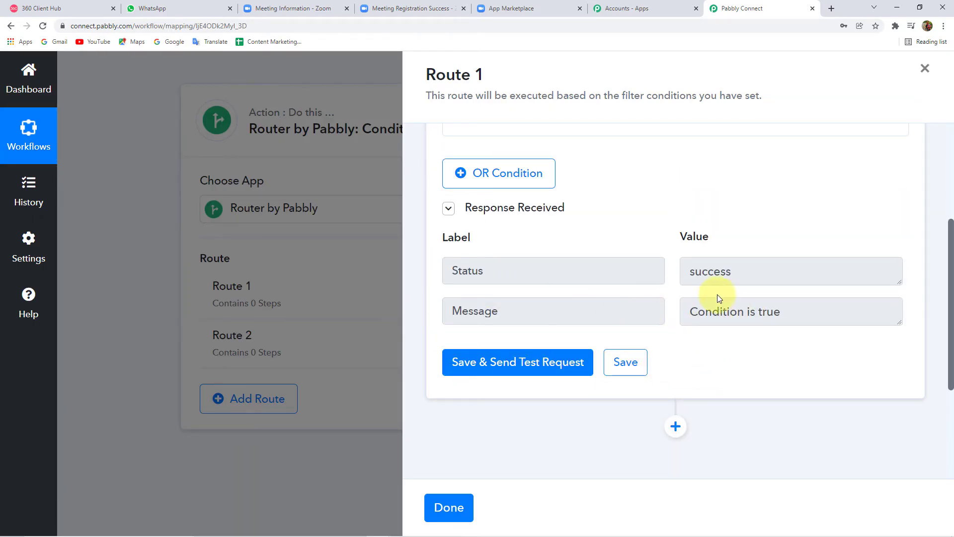
# Step: Add a Delay step to Route 1 set to Delay Until
pyautogui.click(676, 426)
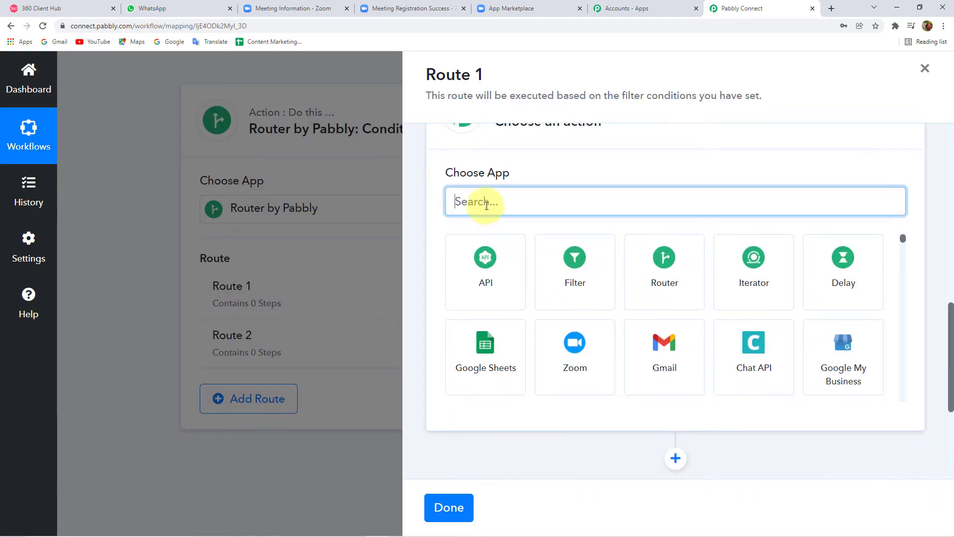
pyautogui.write('Del')
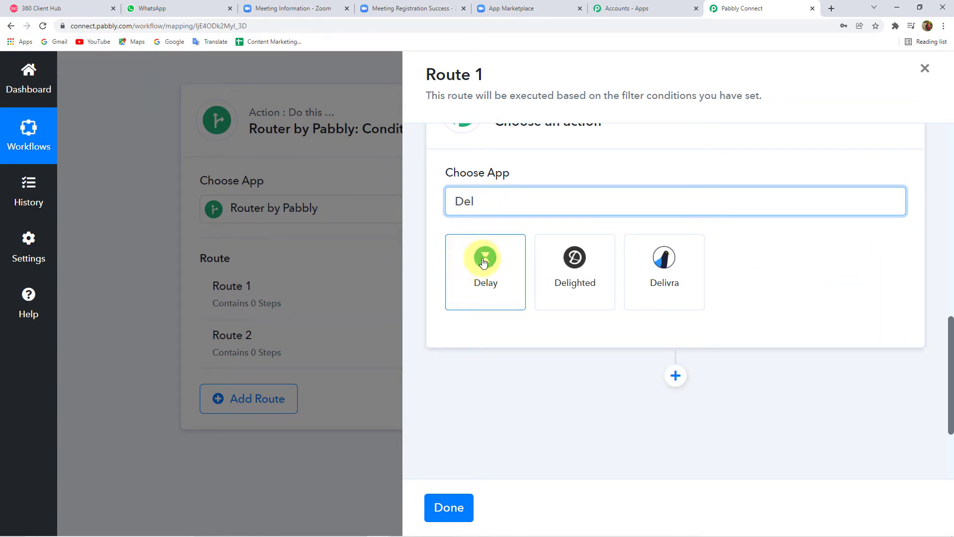
pyautogui.click(485, 262)
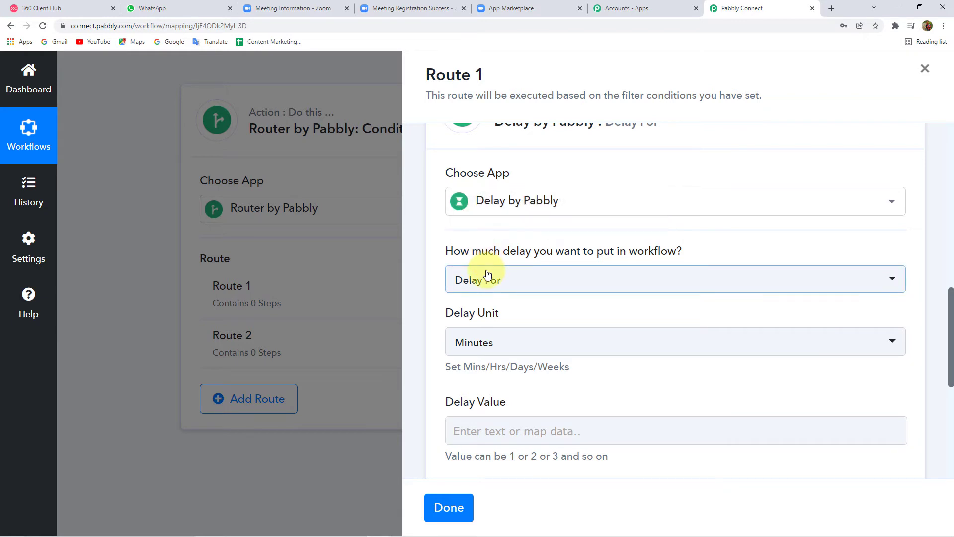
pyautogui.click(488, 276)
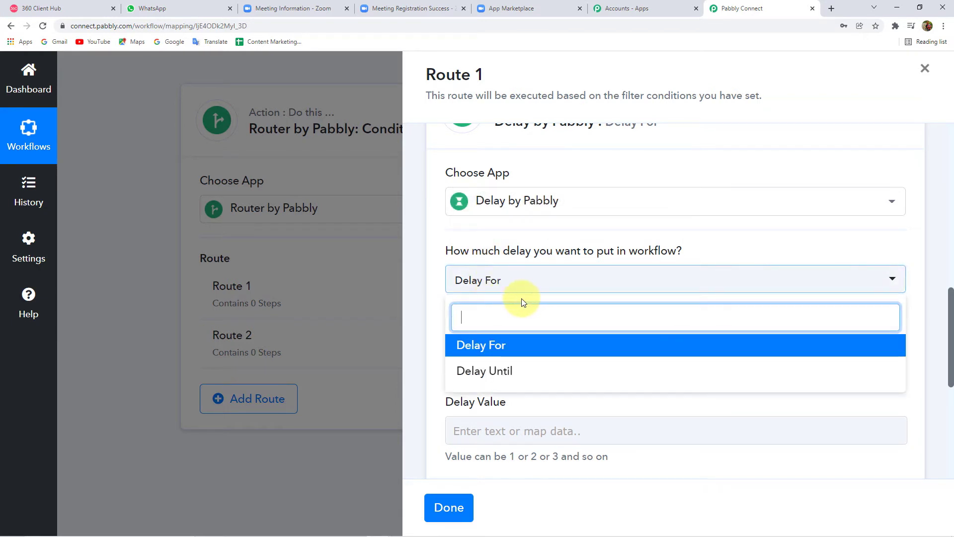
pyautogui.click(503, 371)
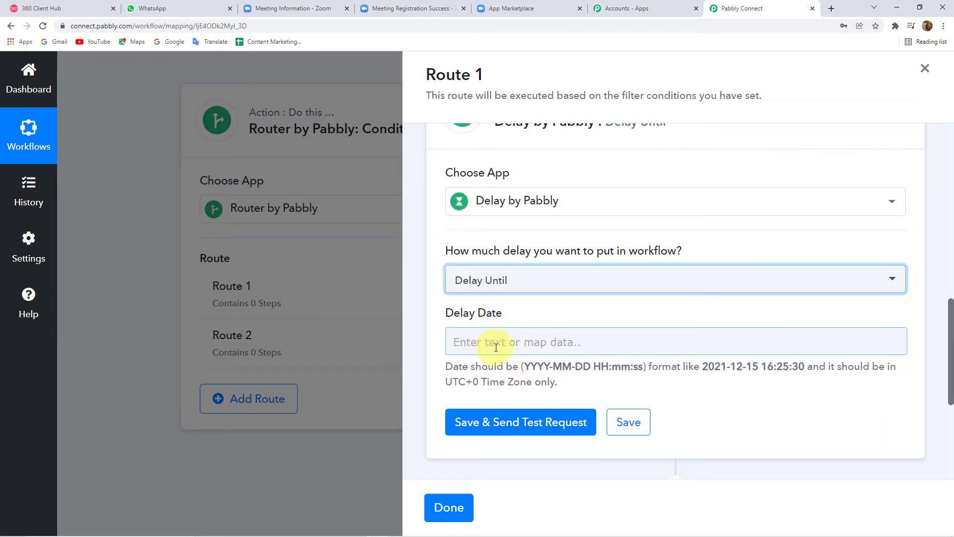
pyautogui.click(496, 347)
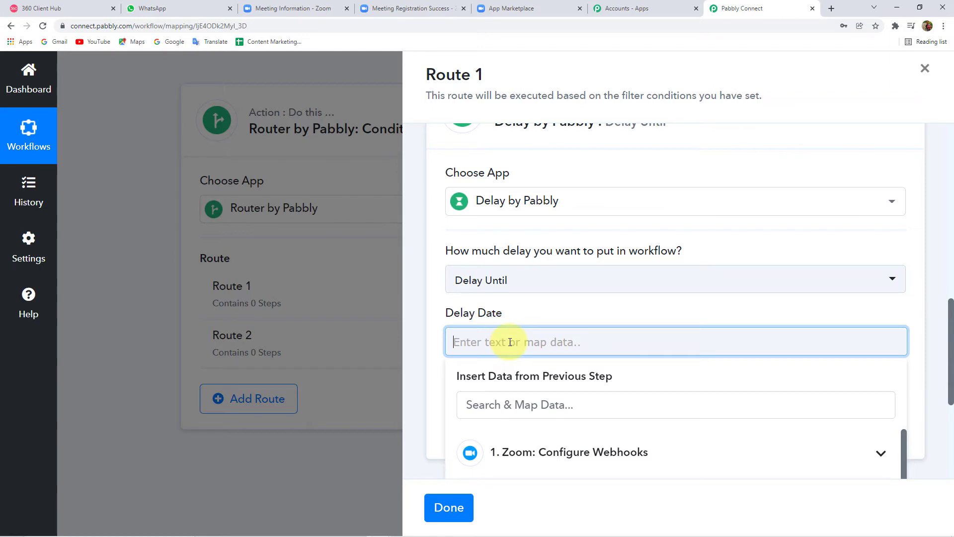
pyautogui.scroll(-3, 497, 388)
pyautogui.scroll(-2, 532, 350)
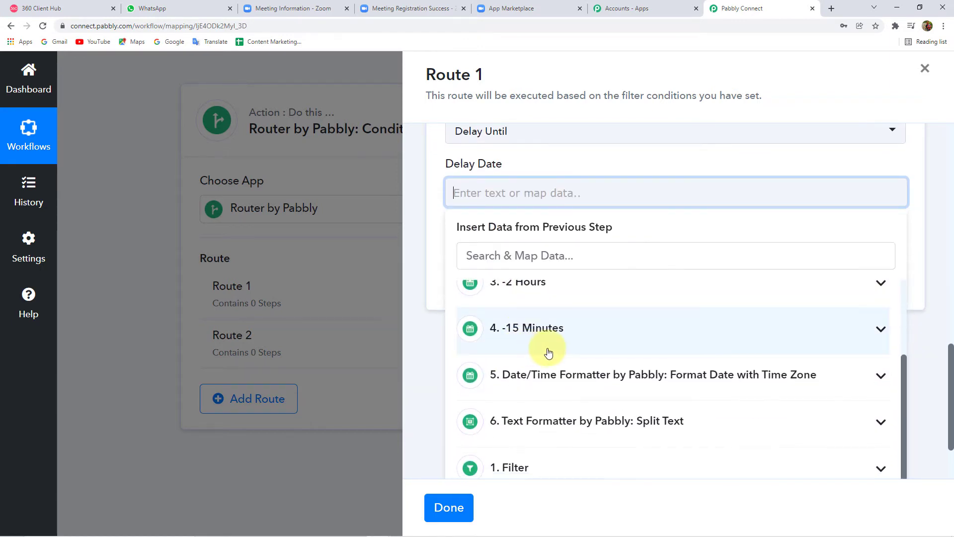
pyautogui.scroll(2, 549, 352)
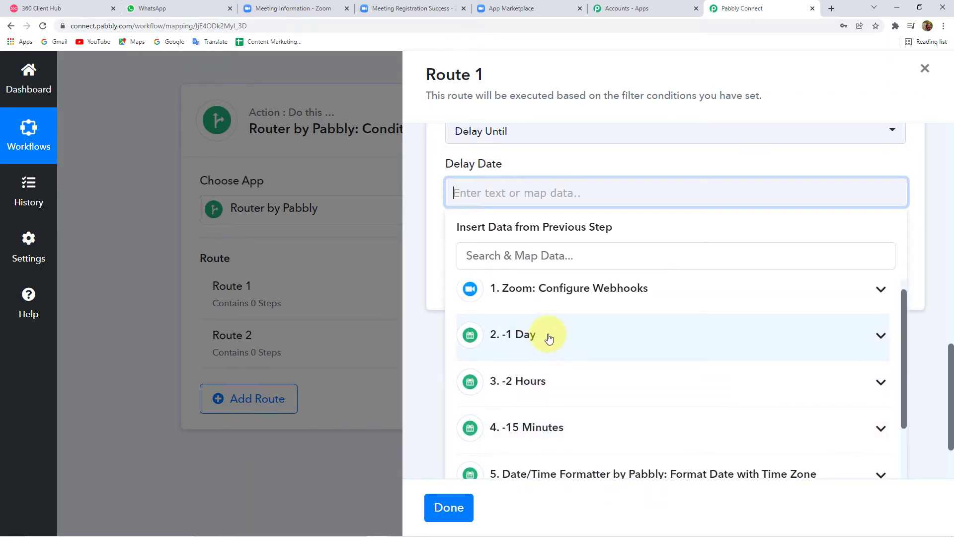
pyautogui.click(549, 338)
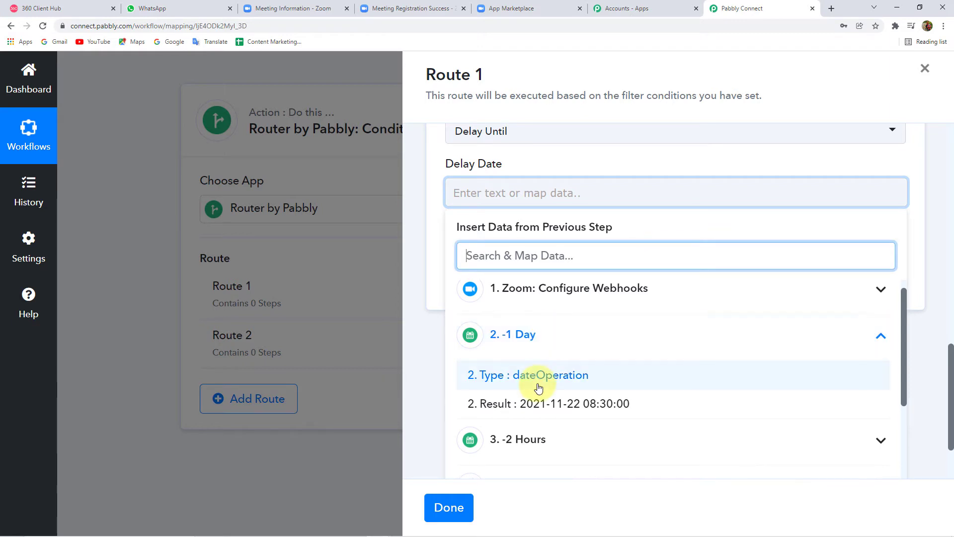
pyautogui.scroll(-1, 538, 387)
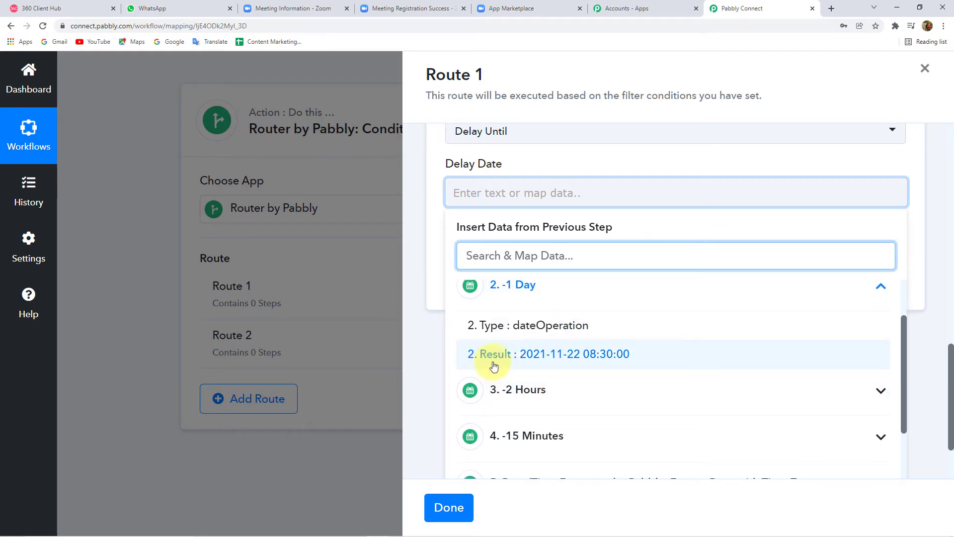
pyautogui.click(551, 357)
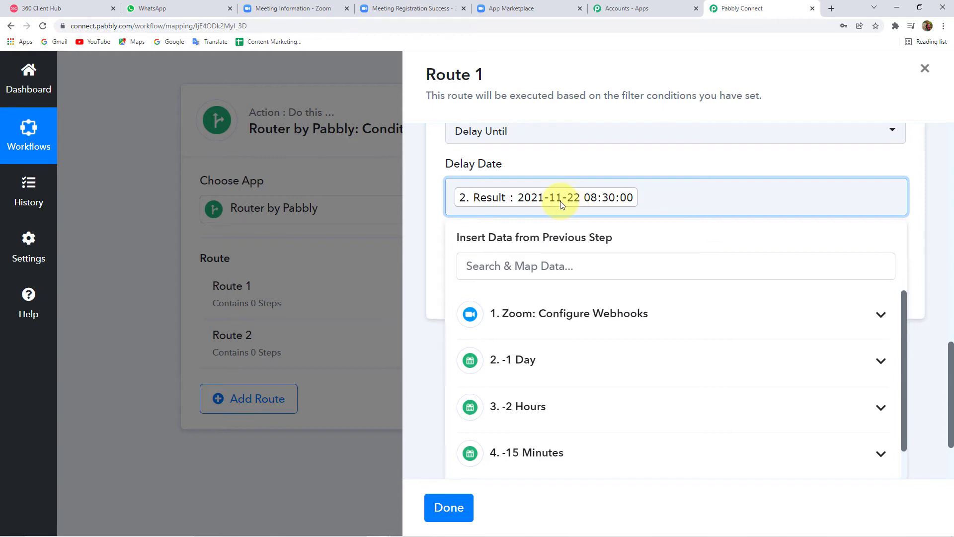
pyautogui.click(422, 199)
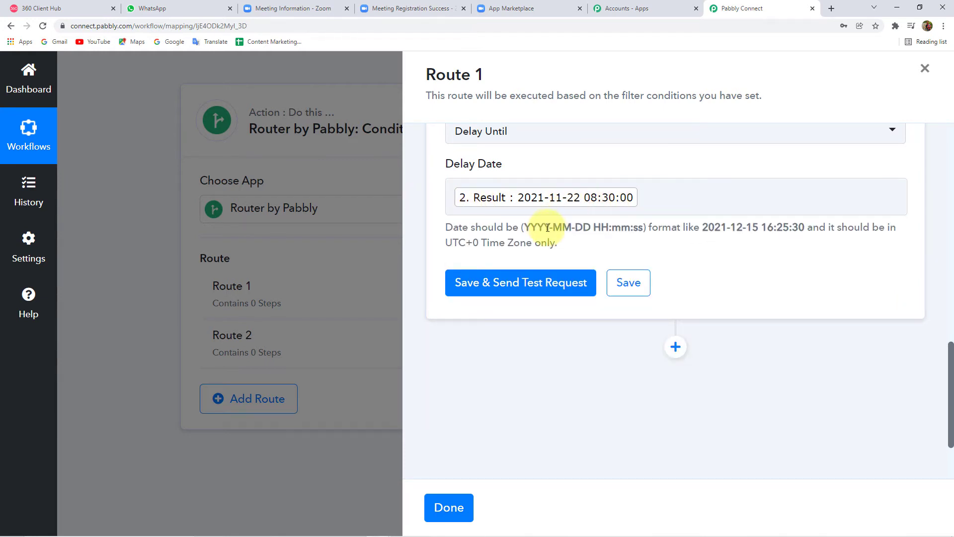
pyautogui.scroll(2, 570, 211)
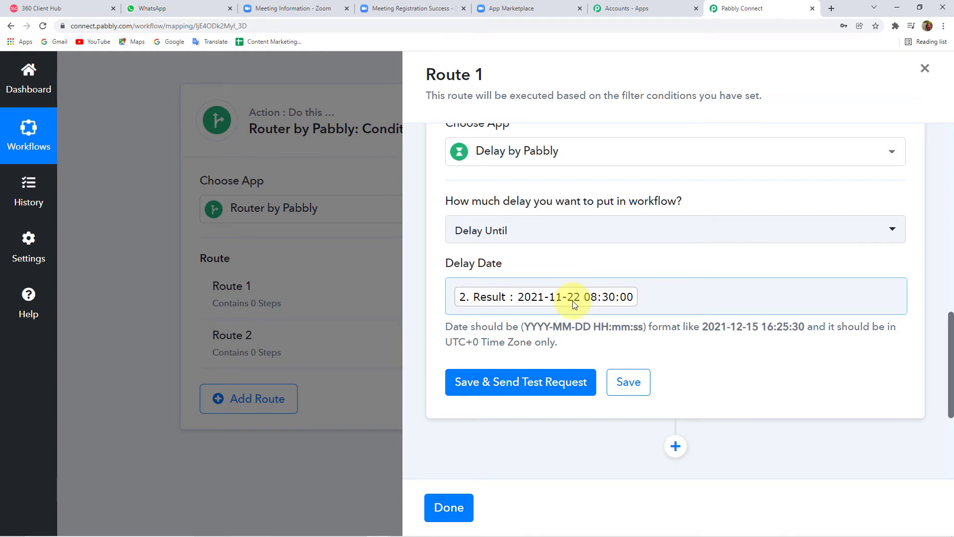
pyautogui.click(526, 385)
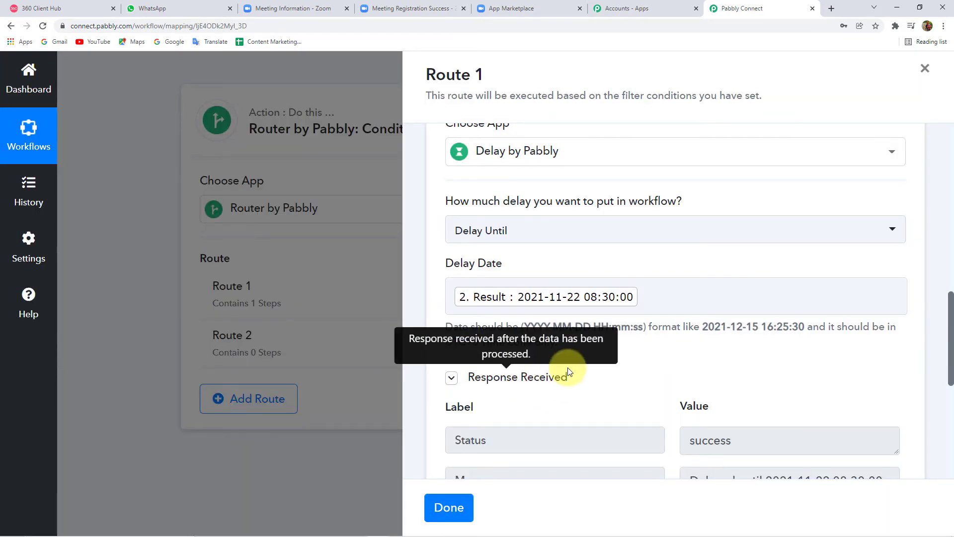
pyautogui.scroll(-3, 621, 348)
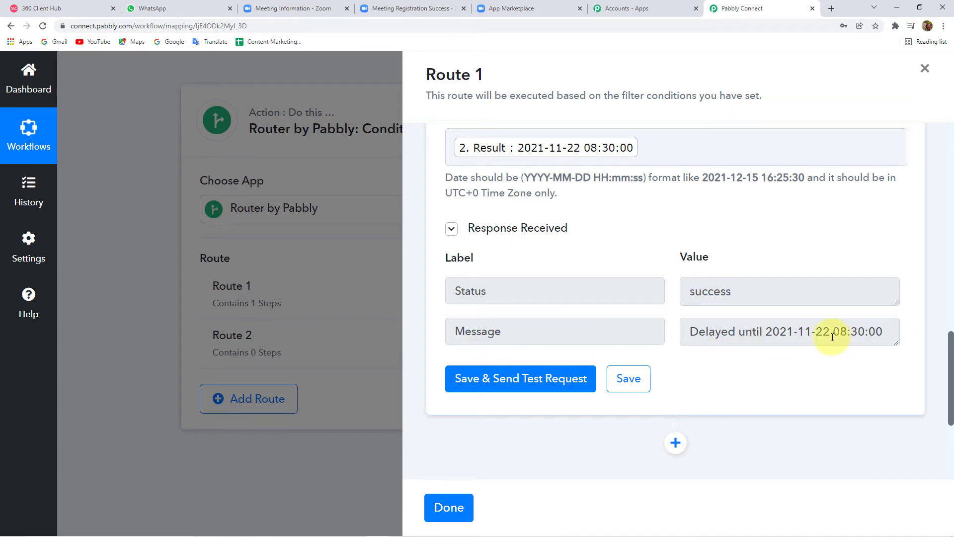
pyautogui.scroll(-4, 714, 365)
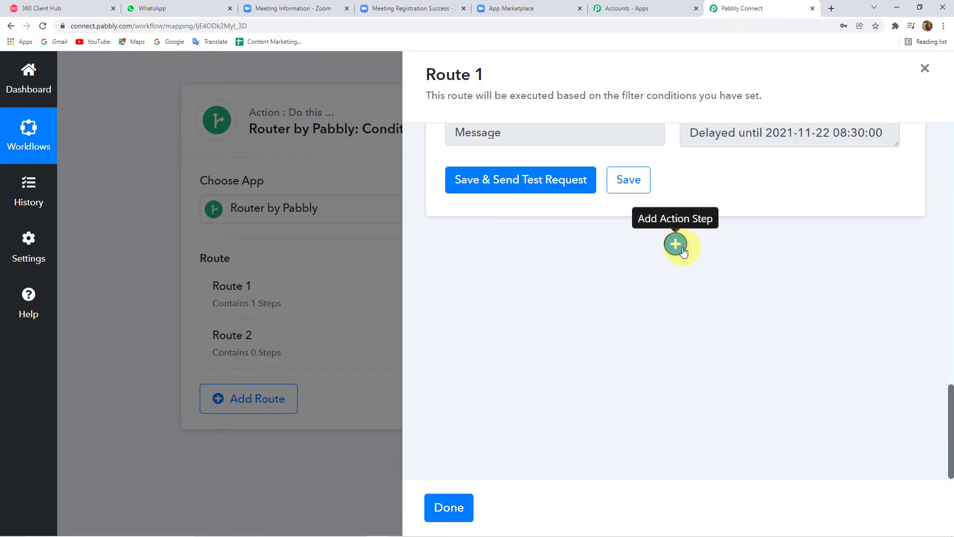
# Step: Add a WhatsApp by 360Dialog Send Template Message step after the delay and start connecting it
pyautogui.click(676, 244)
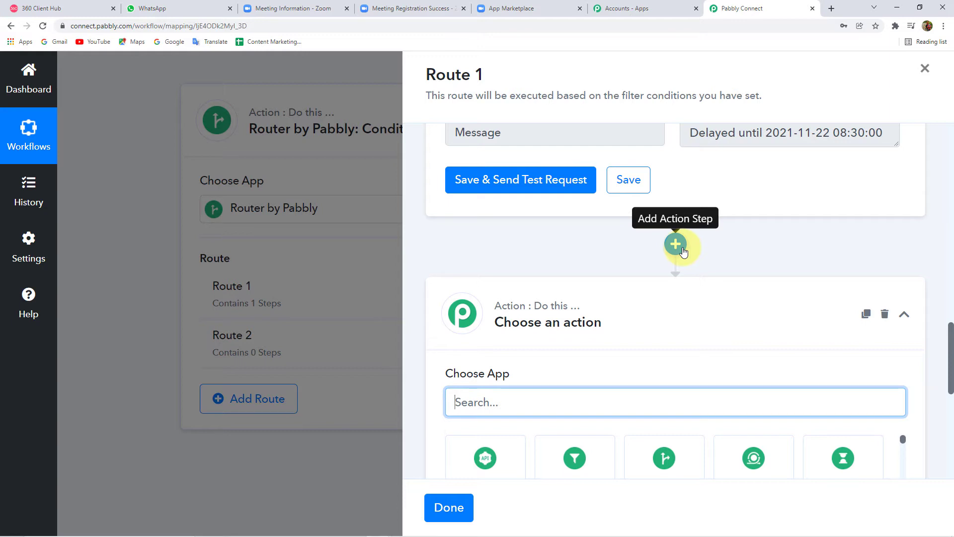
pyautogui.write('36')
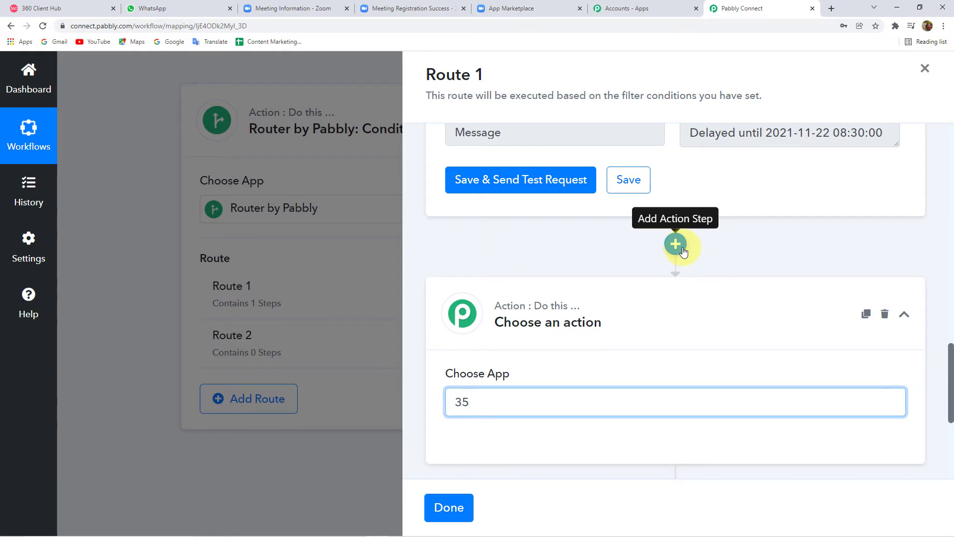
pyautogui.write('0')
pyautogui.scroll(-2, 485, 396)
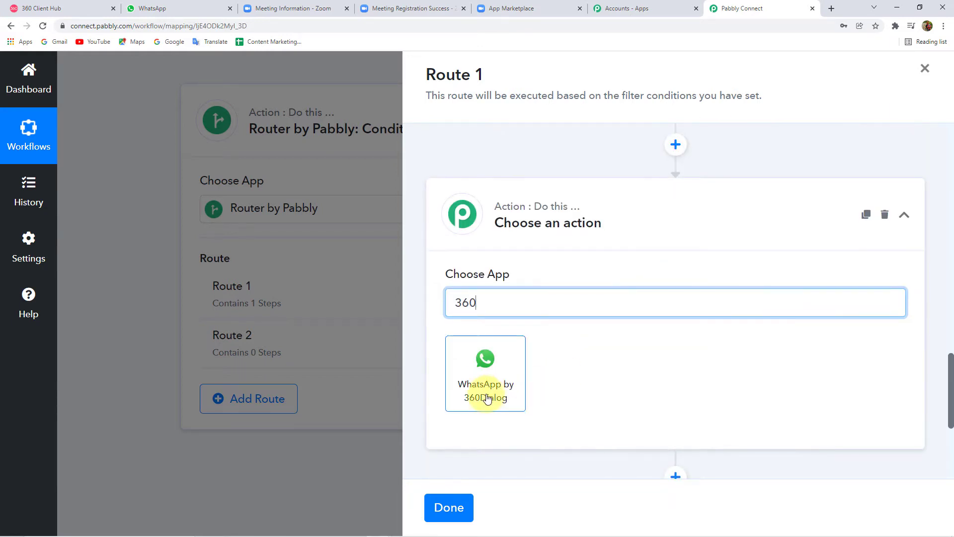
pyautogui.click(485, 393)
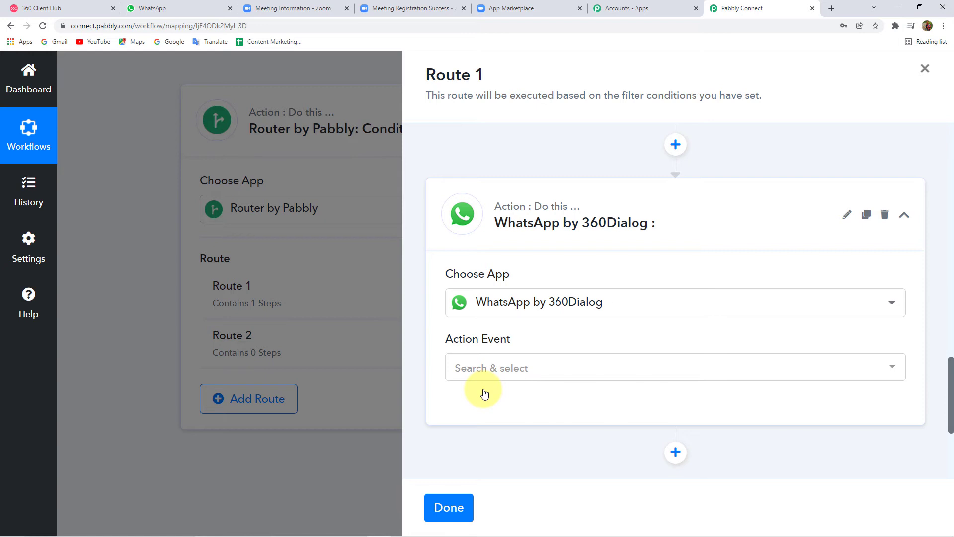
pyautogui.click(544, 368)
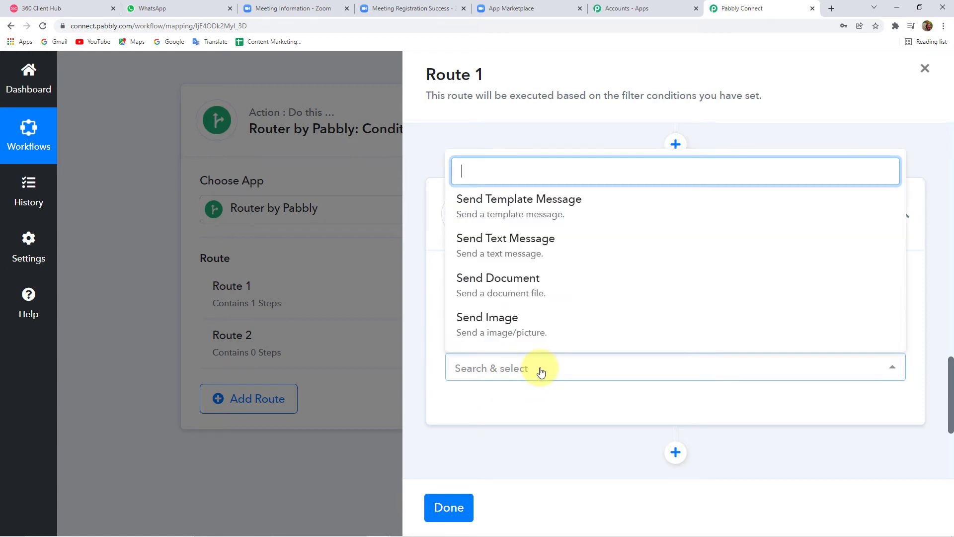
pyautogui.click(521, 200)
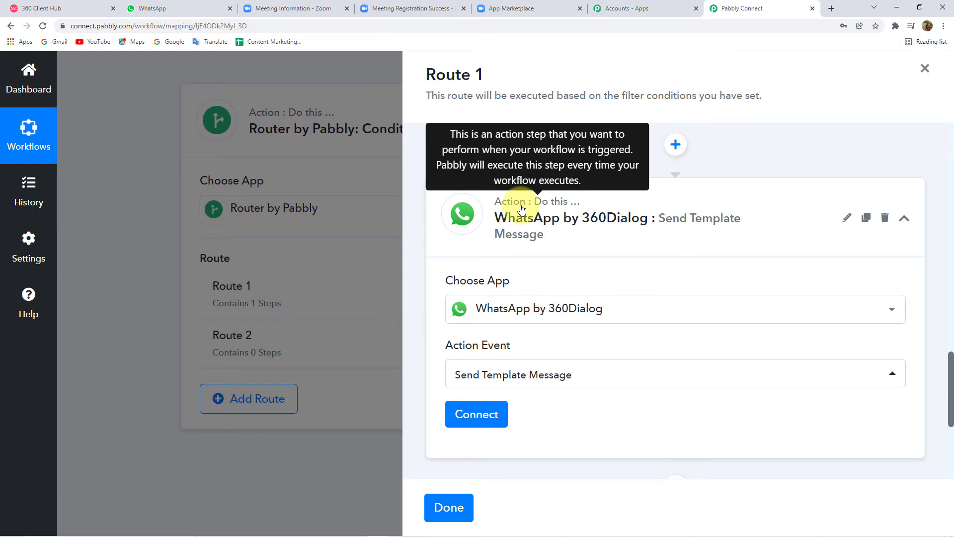
pyautogui.scroll(-2, 524, 228)
pyautogui.click(489, 321)
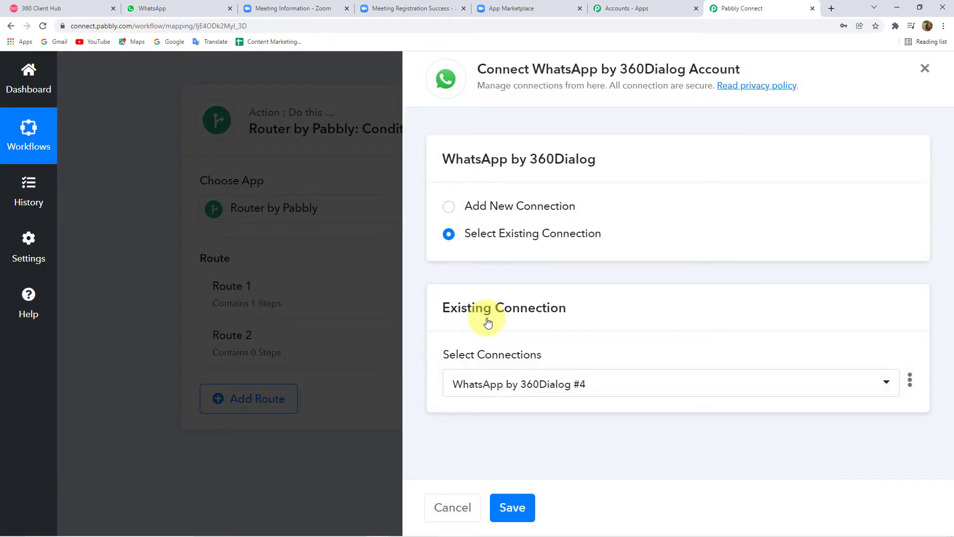
# Step: Choose Add New Connection (#5), then switch to the 360 Client Hub tab
pyautogui.click(525, 208)
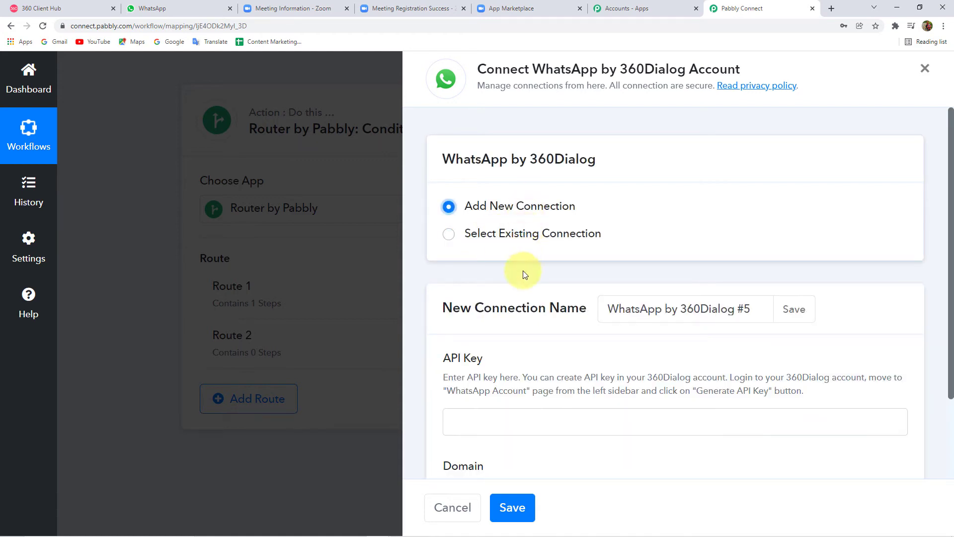
pyautogui.scroll(-2, 536, 306)
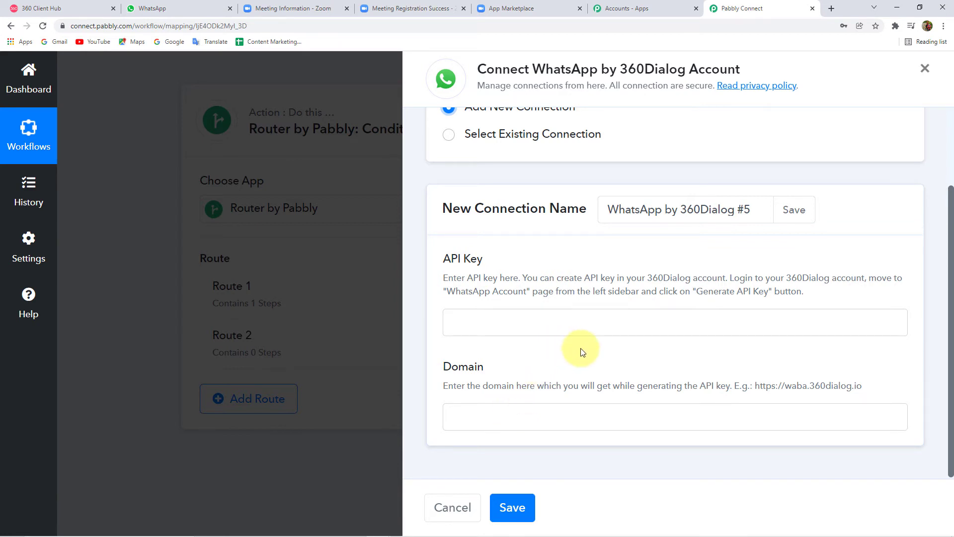
pyautogui.click(47, 8)
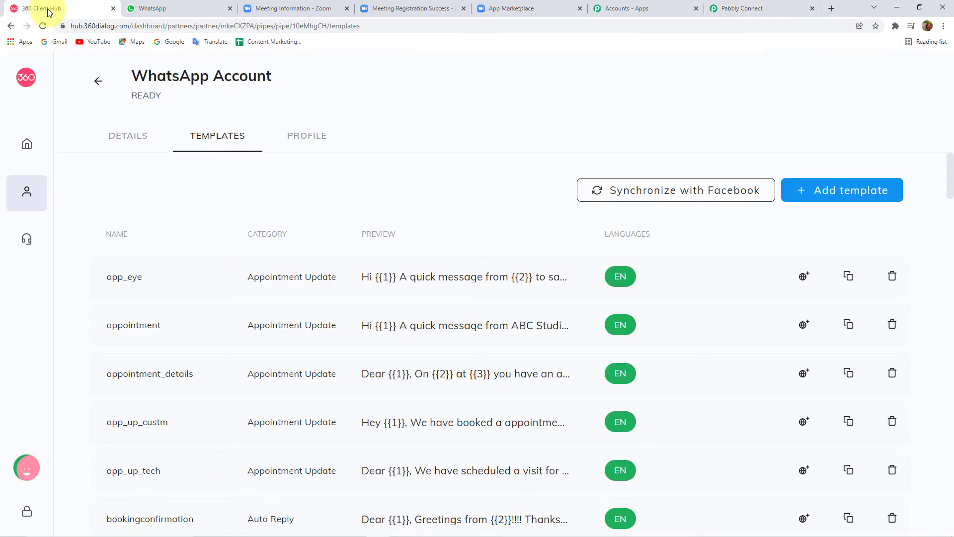
# Step: View the connected number under WhatsApp Accounts, then return to the Pabbly Connect form
pyautogui.click(29, 145)
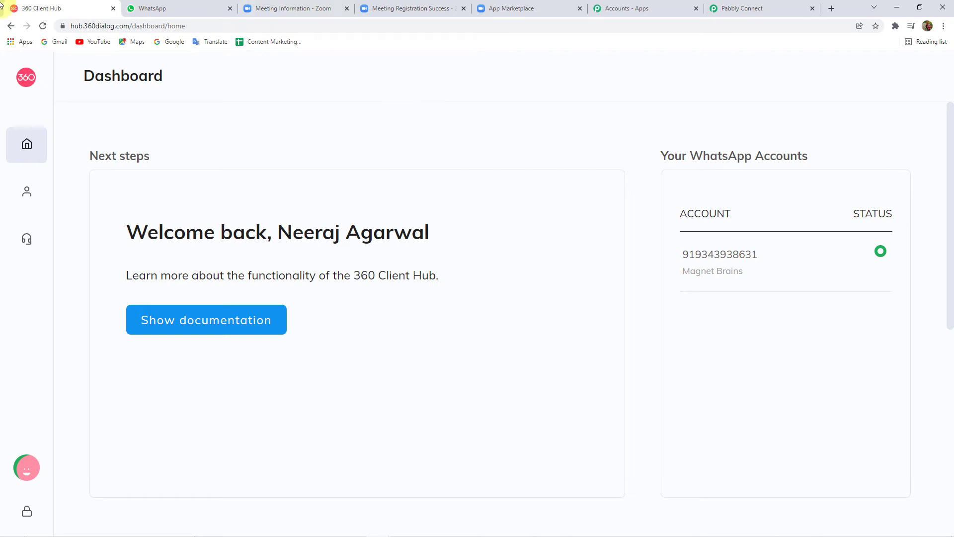
pyautogui.moveTo(38, 100)
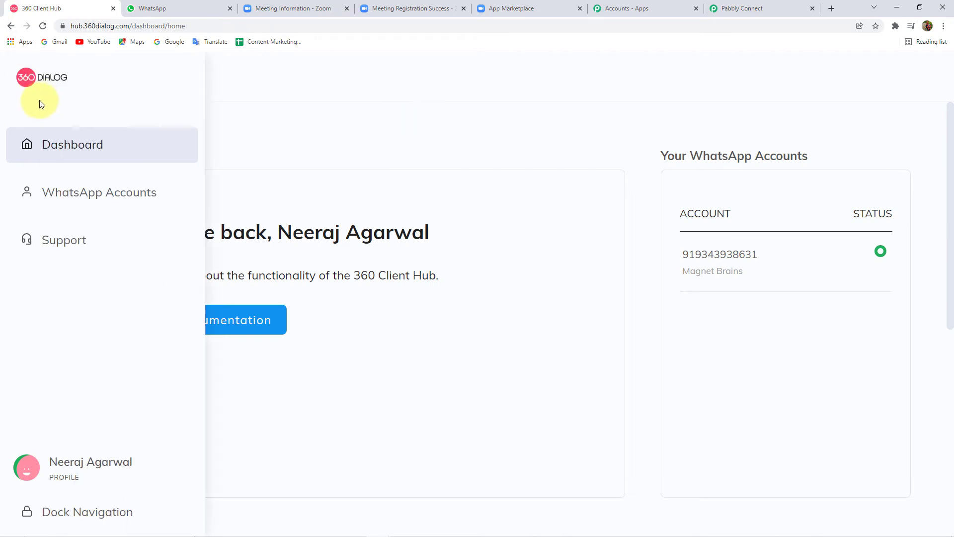
pyautogui.click(115, 191)
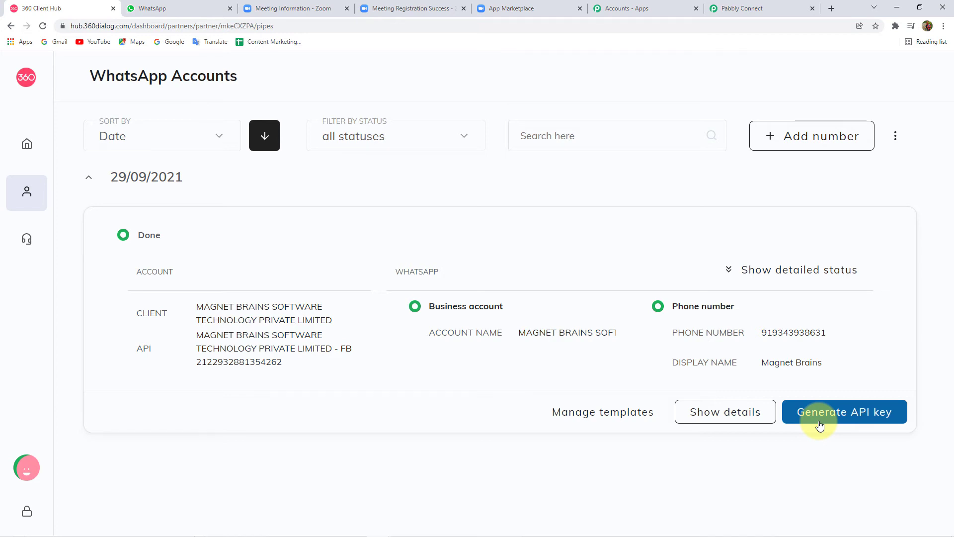
pyautogui.click(754, 4)
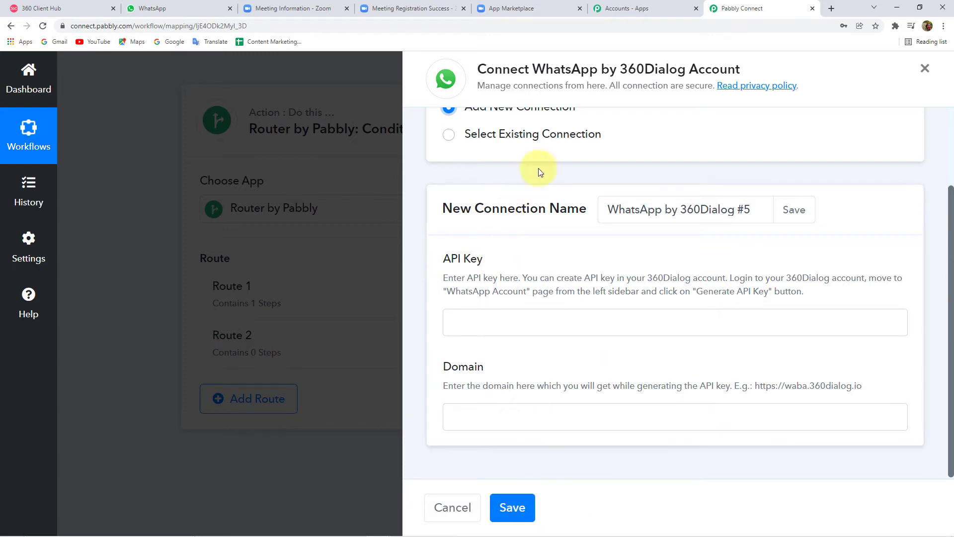
# Step: Save Route 1's WhatsApp action with the existing WhatsApp by 360Dialog #4 connection
pyautogui.click(30, 8)
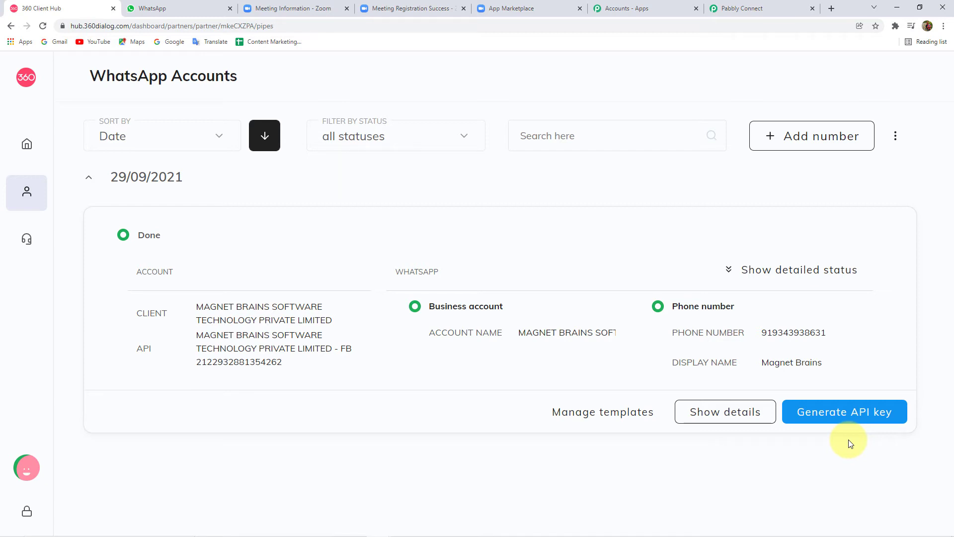
pyautogui.click(745, 7)
pyautogui.scroll(3, 617, 204)
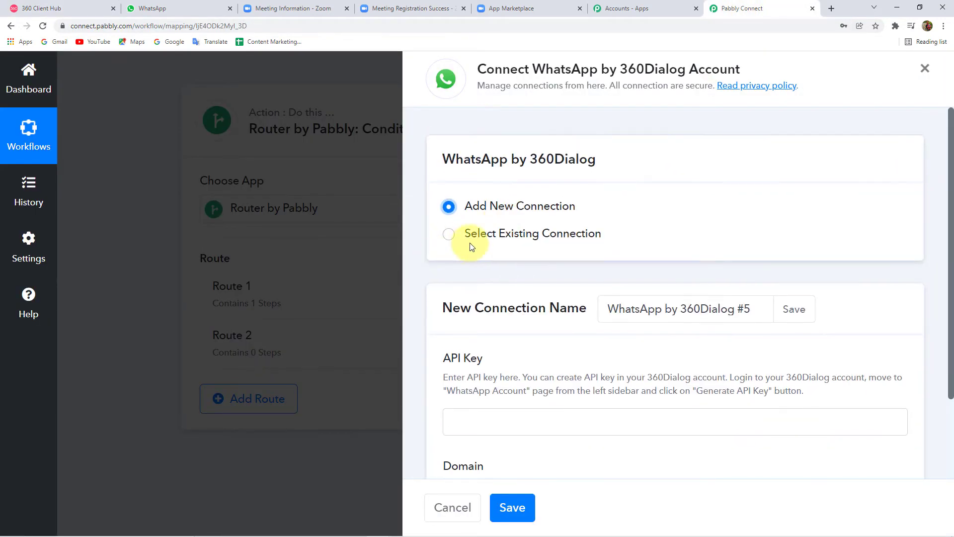
pyautogui.click(505, 237)
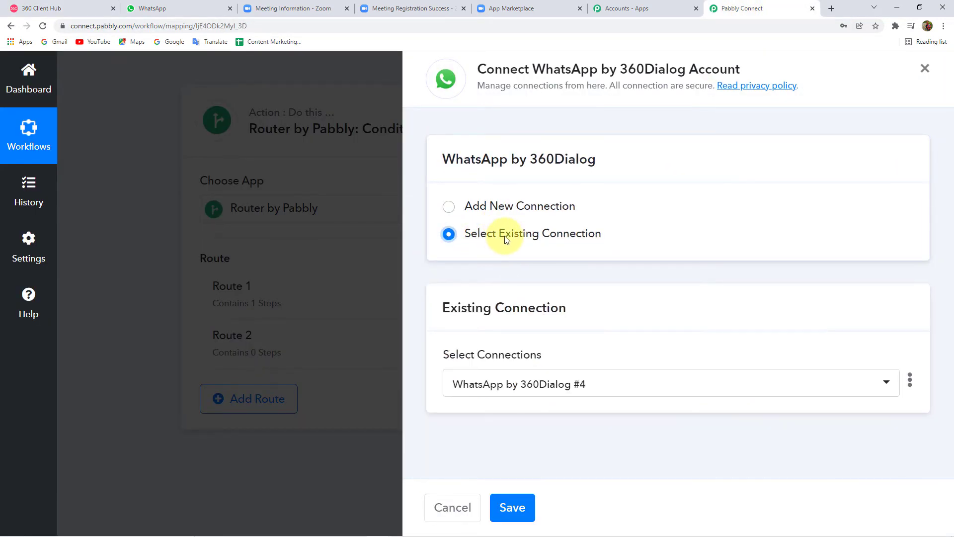
pyautogui.click(528, 512)
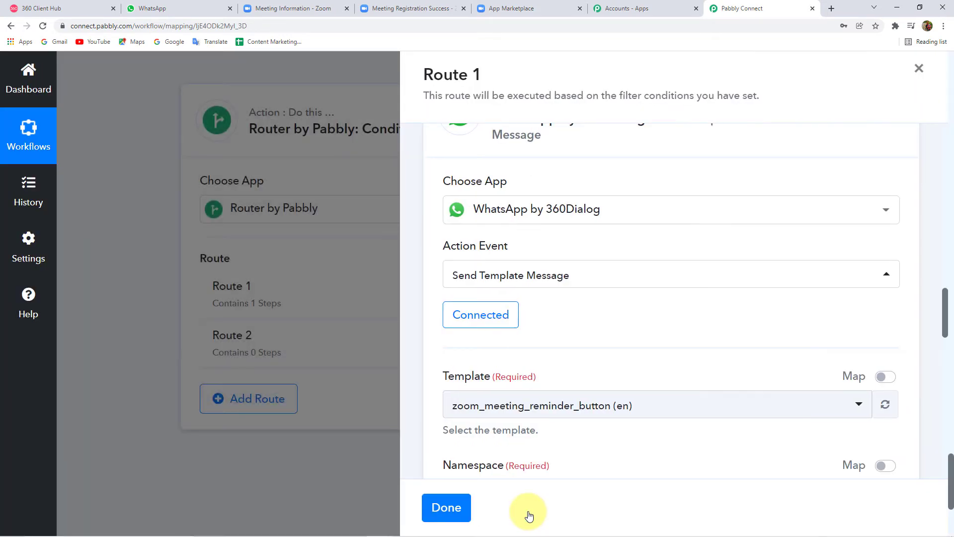
# Step: Scroll through the WhatsApp templates offered in Route 1's Template dropdown, then go to 360 Client Hub
pyautogui.scroll(2, 603, 256)
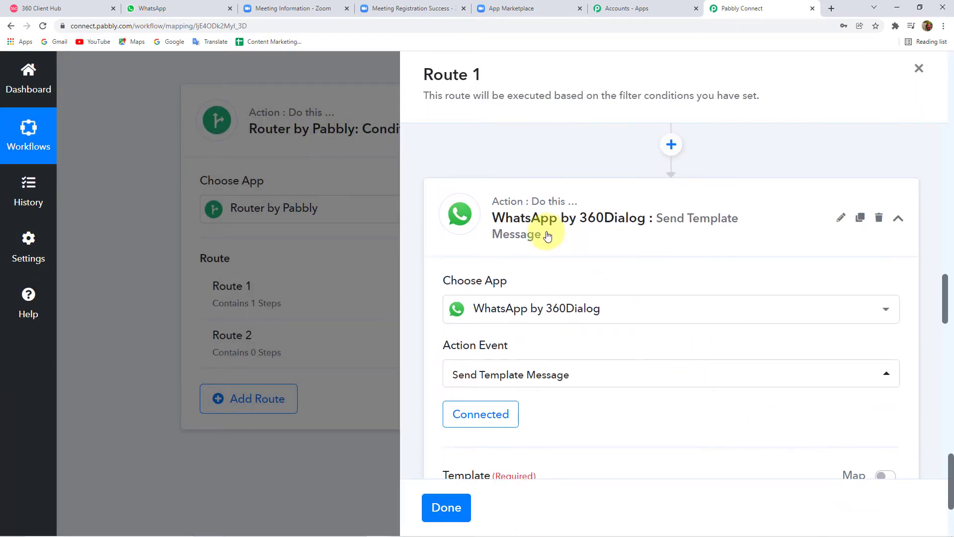
pyautogui.scroll(-3, 567, 279)
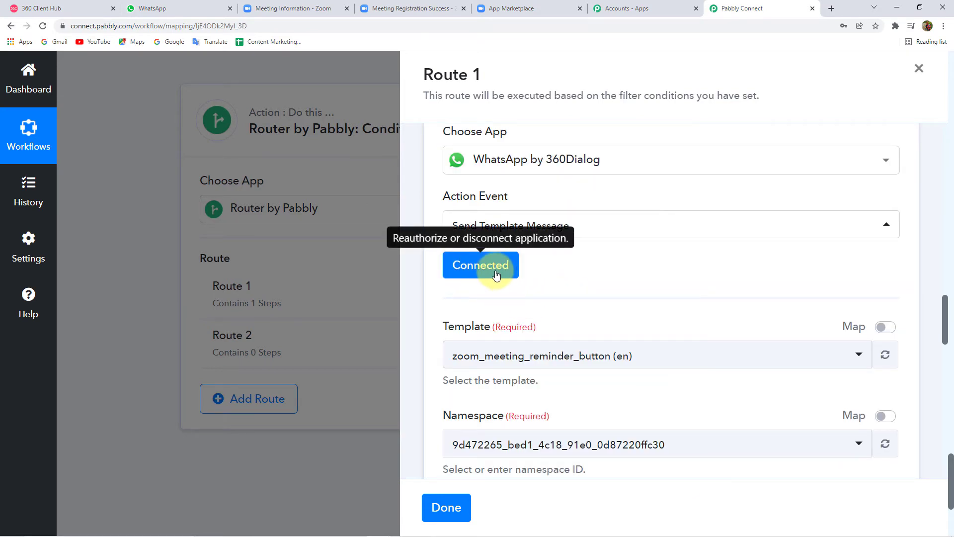
pyautogui.scroll(-2, 571, 267)
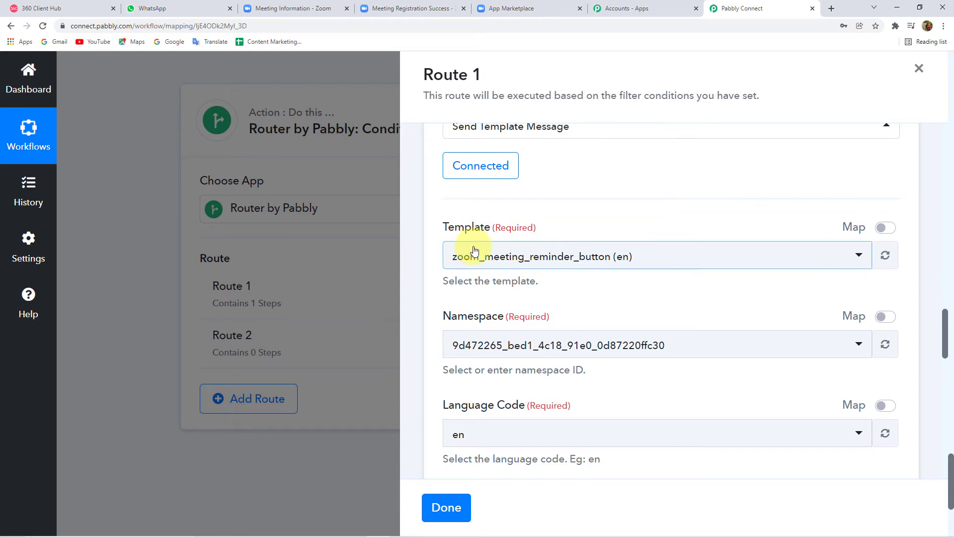
pyautogui.click(627, 264)
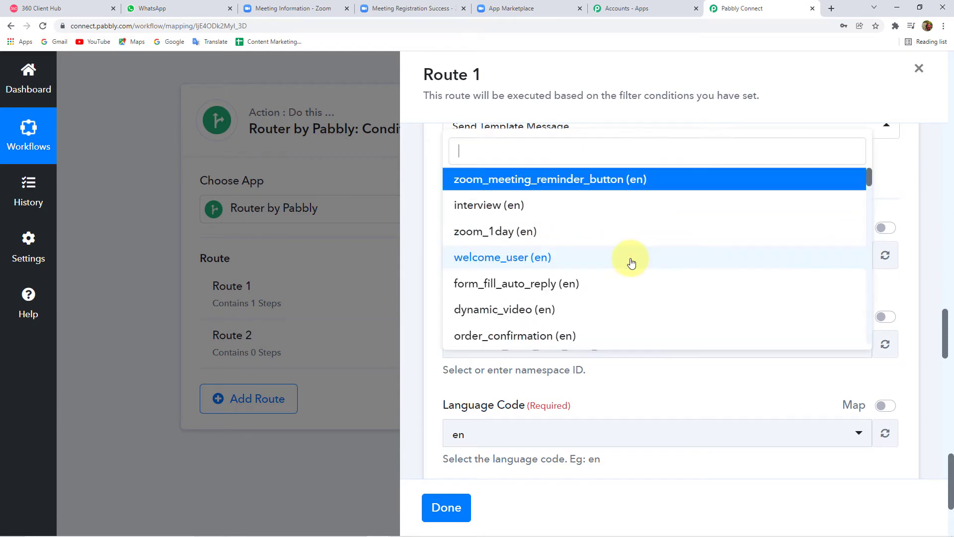
pyautogui.scroll(-5, 542, 255)
pyautogui.scroll(-4, 540, 255)
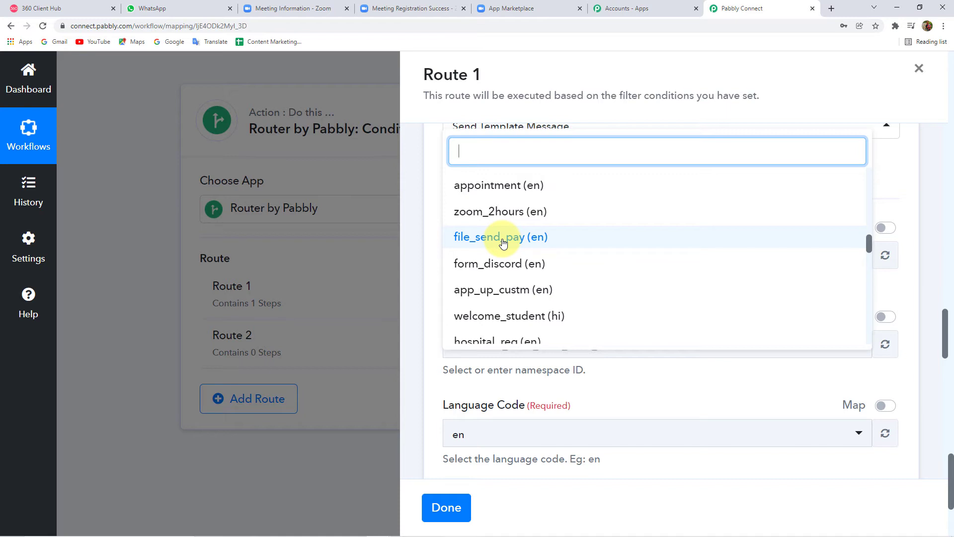
pyautogui.scroll(10, 503, 242)
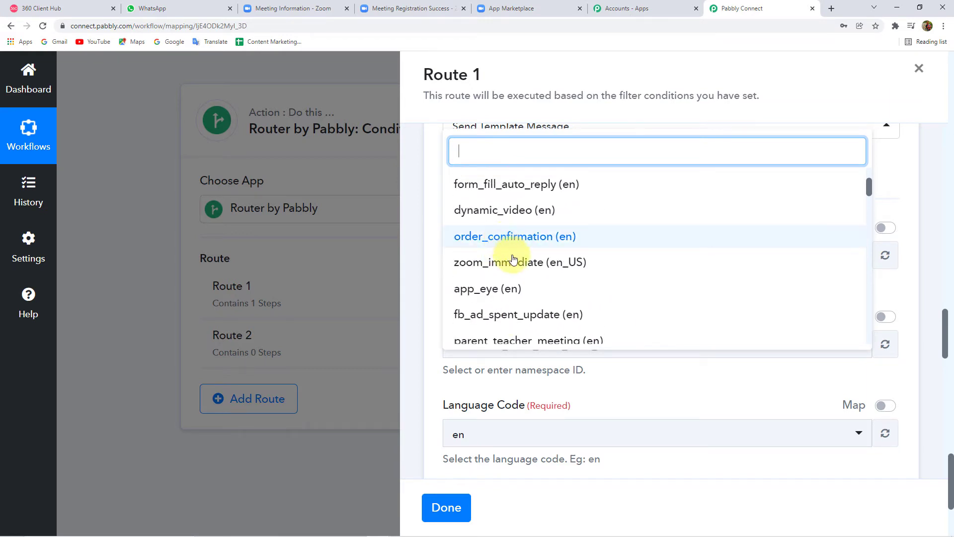
pyautogui.click(67, 9)
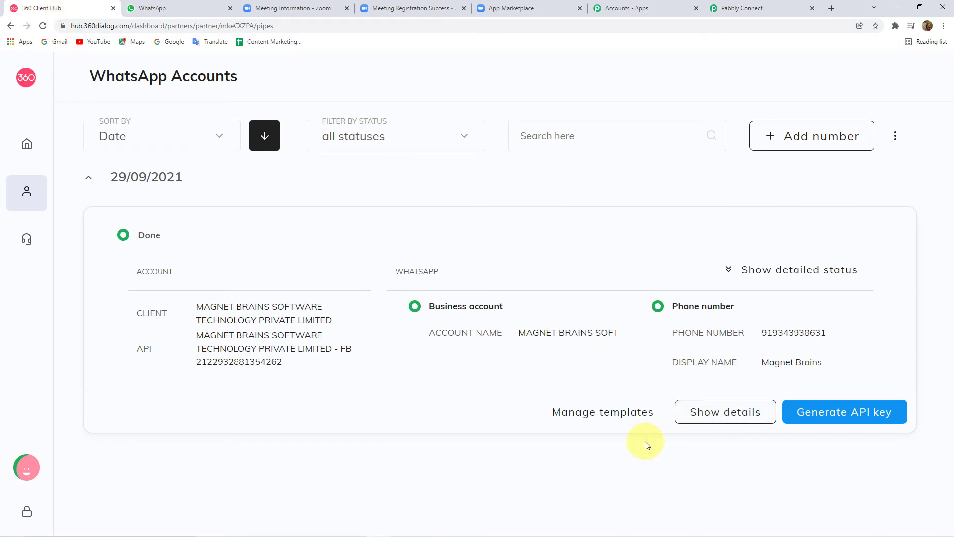
# Step: Open Manage templates and scroll the approved templates such as app_eye, appointment and bookingconfirmation
pyautogui.click(616, 418)
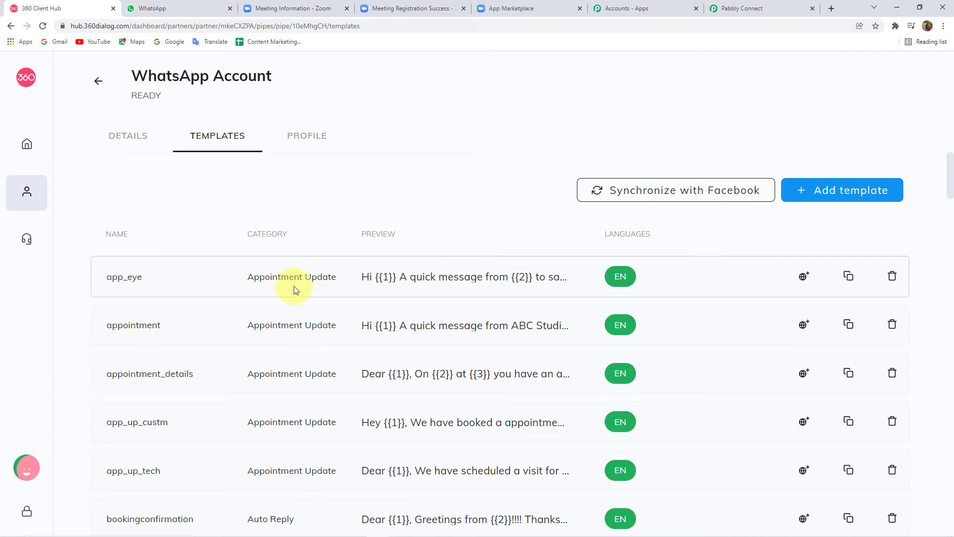
pyautogui.scroll(-6, 487, 323)
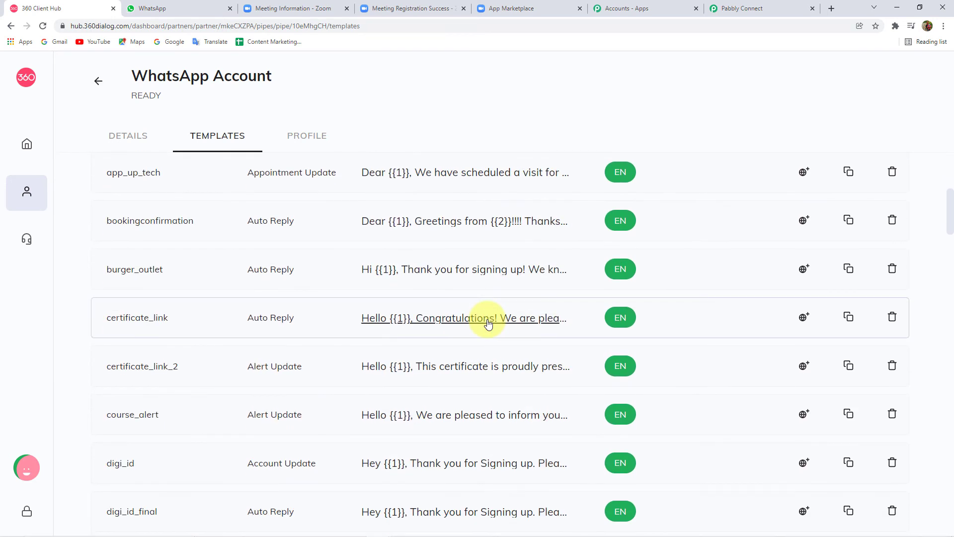
pyautogui.scroll(-2, 486, 330)
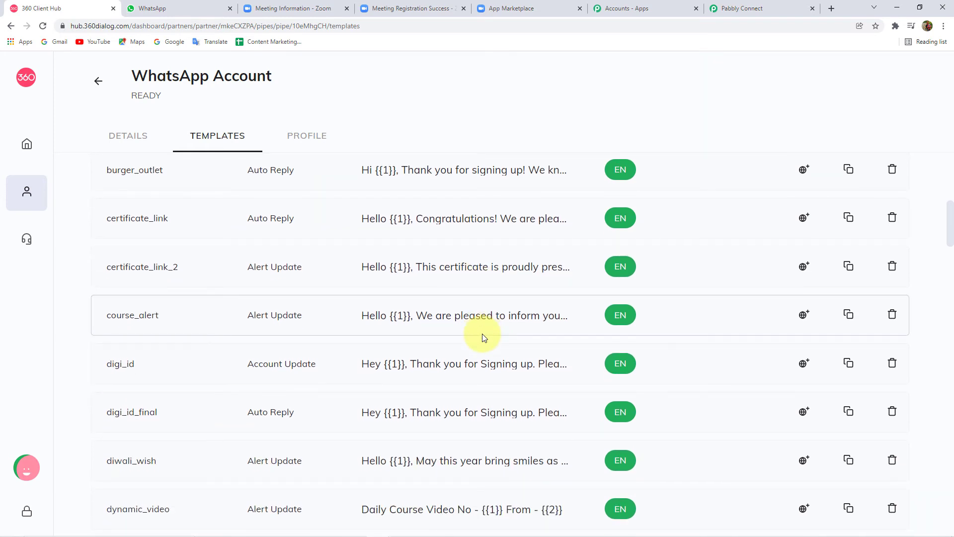
pyautogui.scroll(-1, 482, 336)
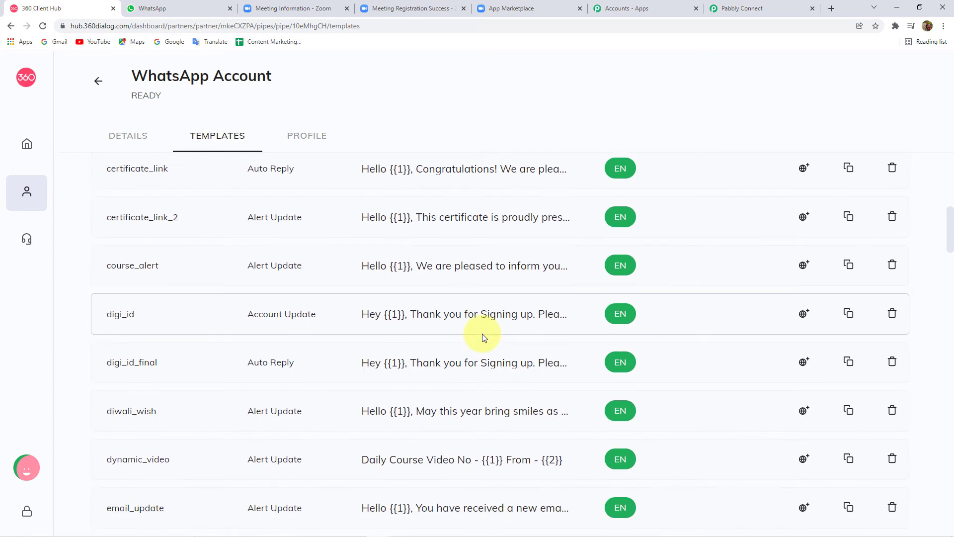
pyautogui.scroll(-3, 482, 336)
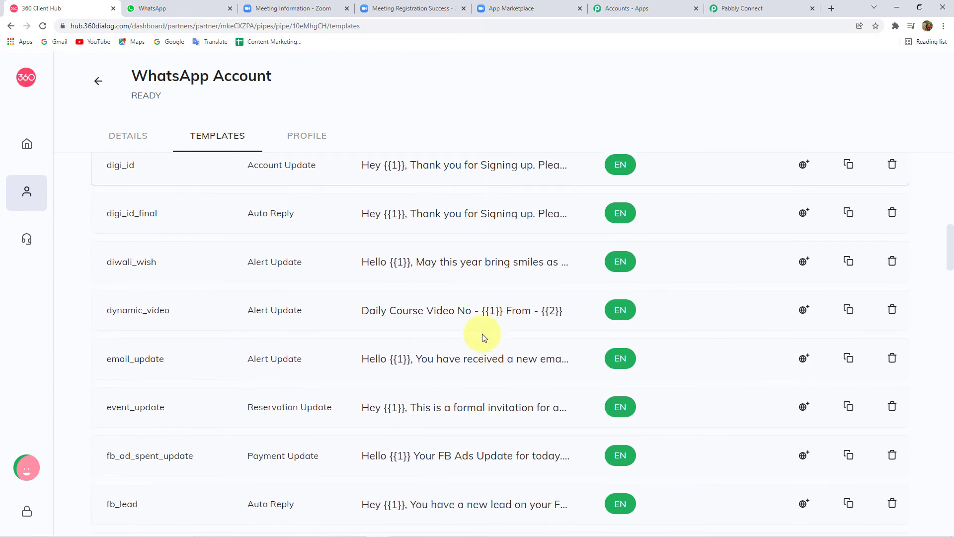
pyautogui.scroll(9, 482, 336)
pyautogui.scroll(3, 482, 333)
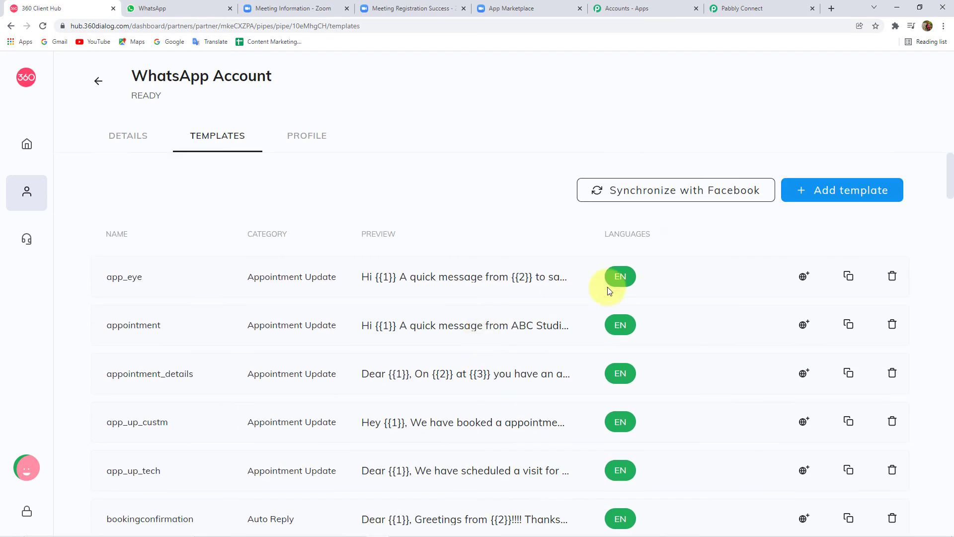
pyautogui.click(854, 196)
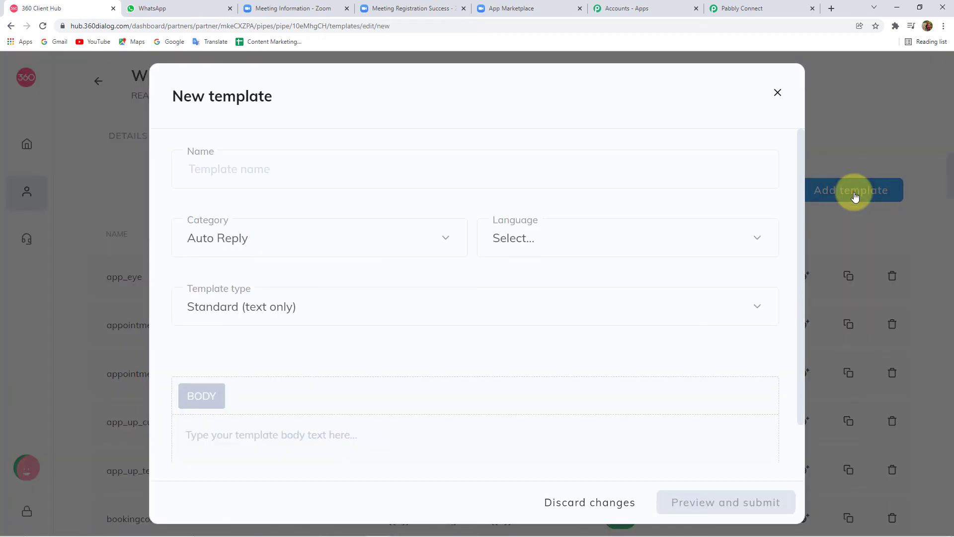
pyautogui.click(204, 172)
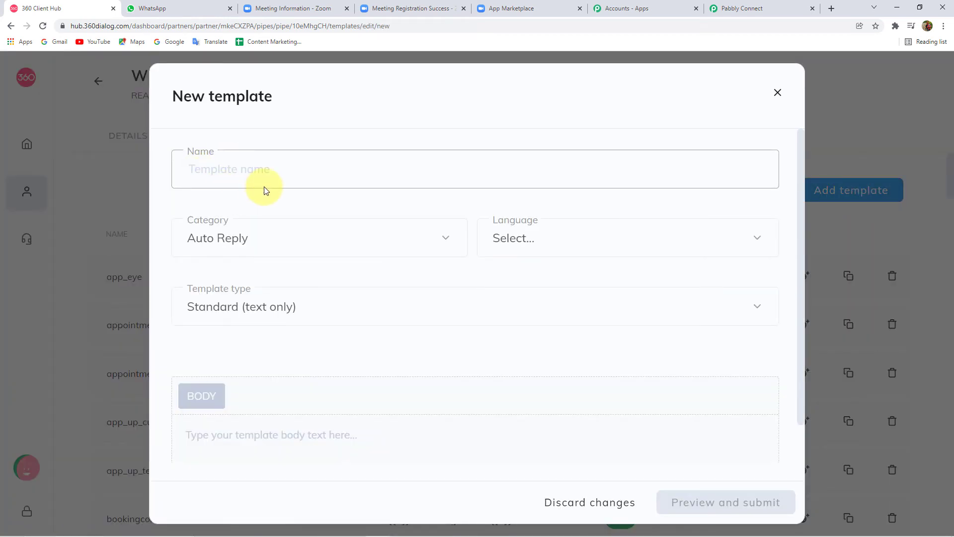
pyautogui.click(267, 190)
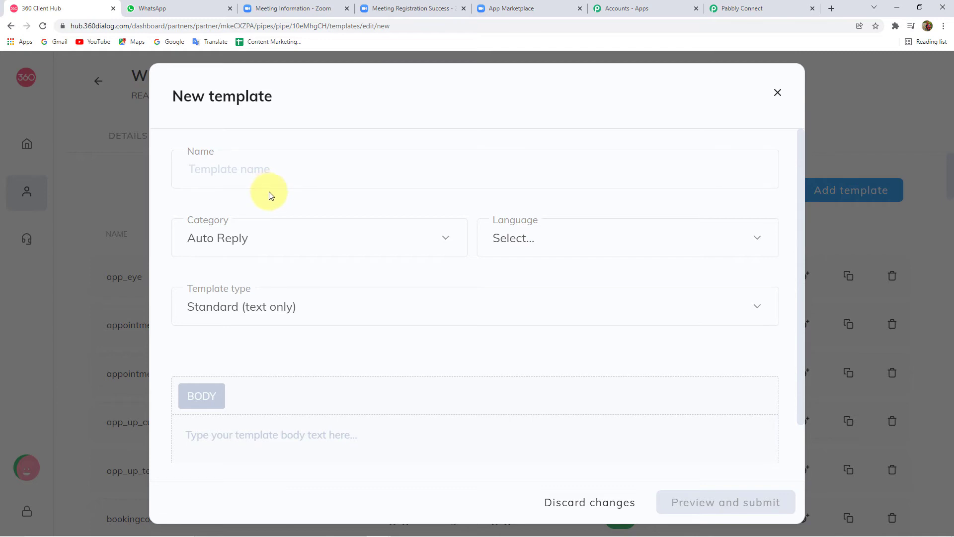
pyautogui.scroll(-1, 273, 216)
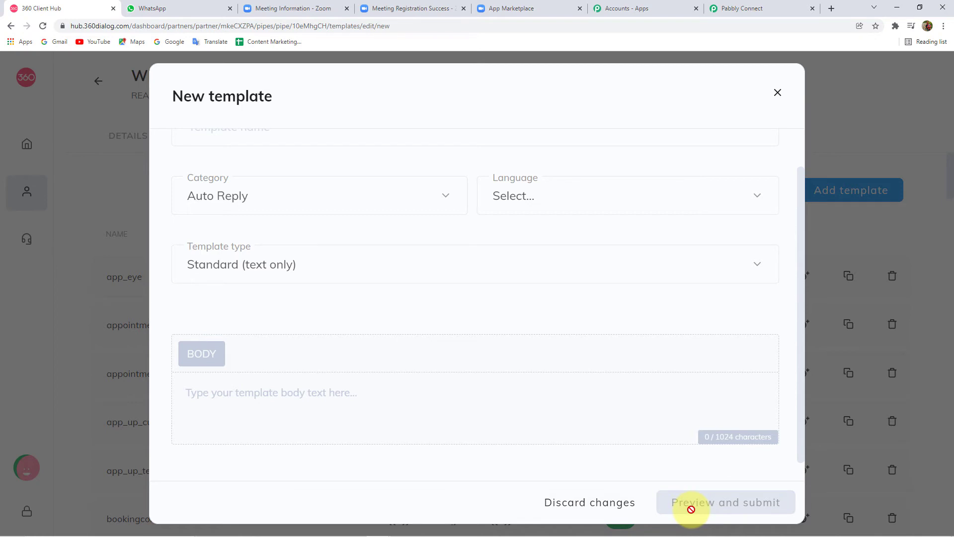
pyautogui.click(779, 94)
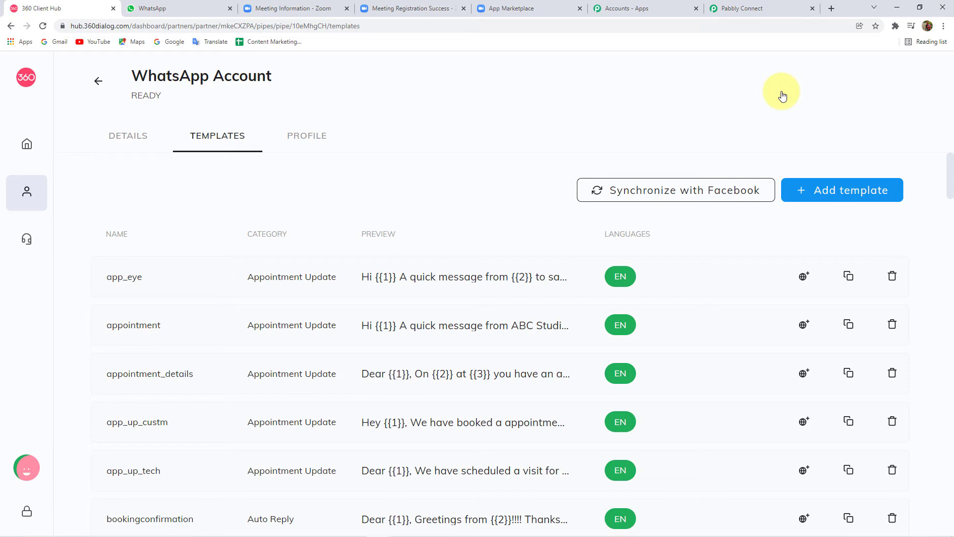
# Step: Scroll down to the zoom_1day, zoom_2day and zoom_2hours templates and preview zoom_1day
pyautogui.scroll(-10, 160, 311)
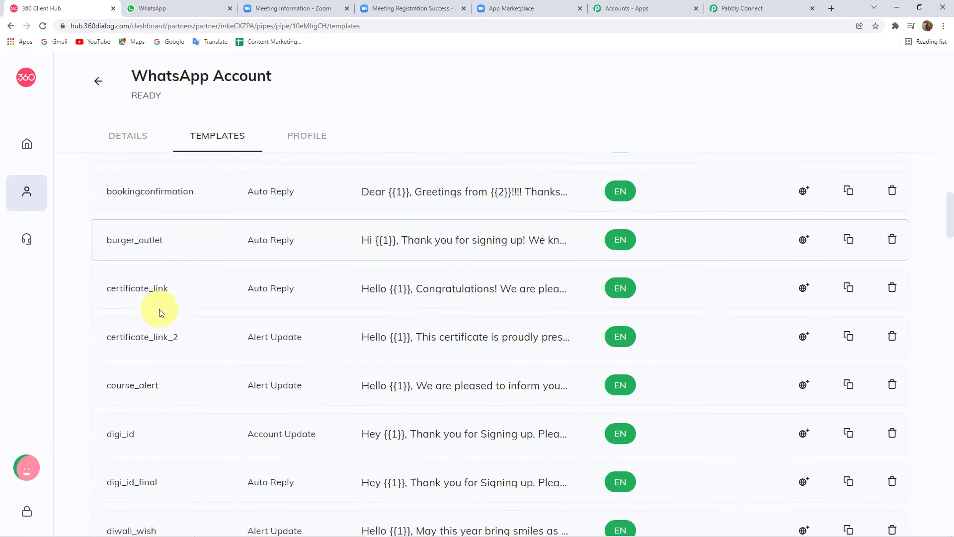
pyautogui.scroll(-4, 159, 312)
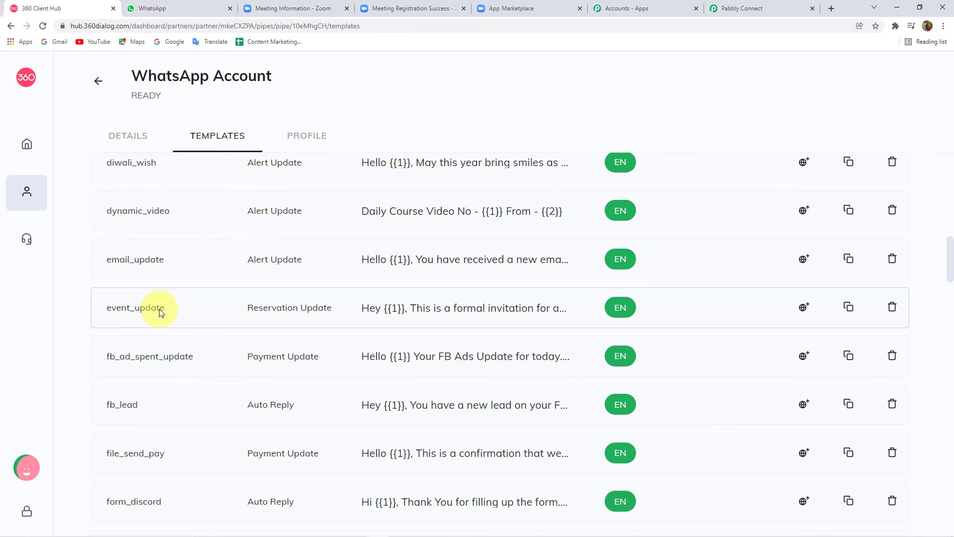
pyautogui.scroll(-14, 161, 308)
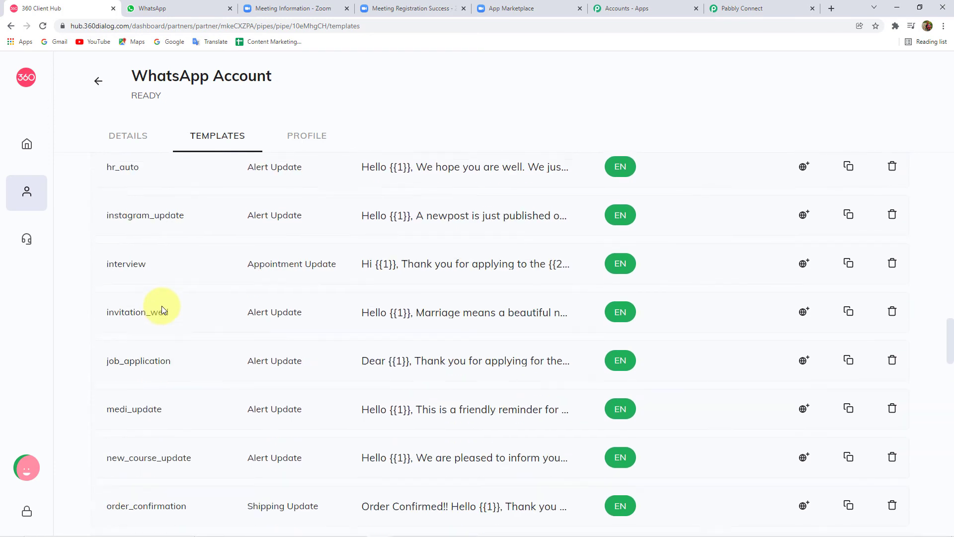
pyautogui.scroll(-14, 162, 306)
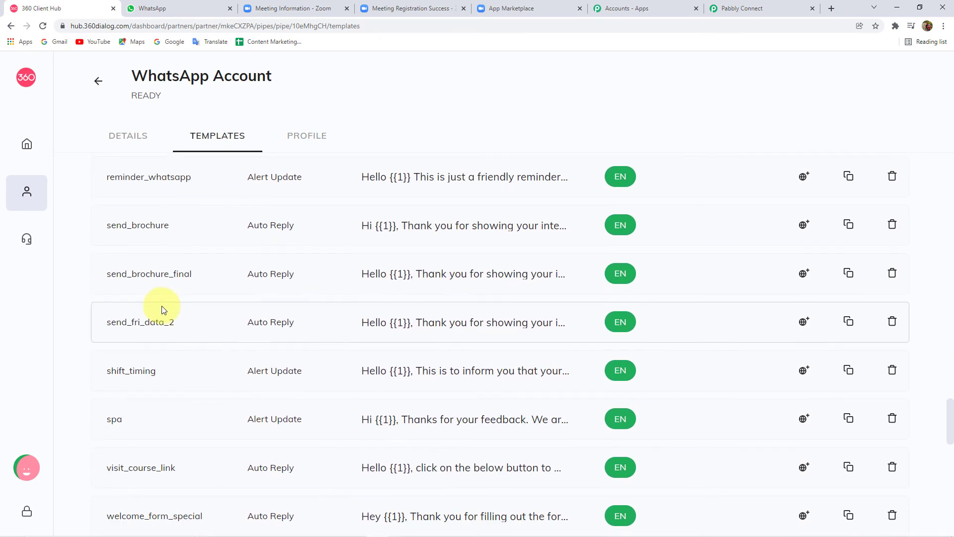
pyautogui.scroll(-13, 162, 306)
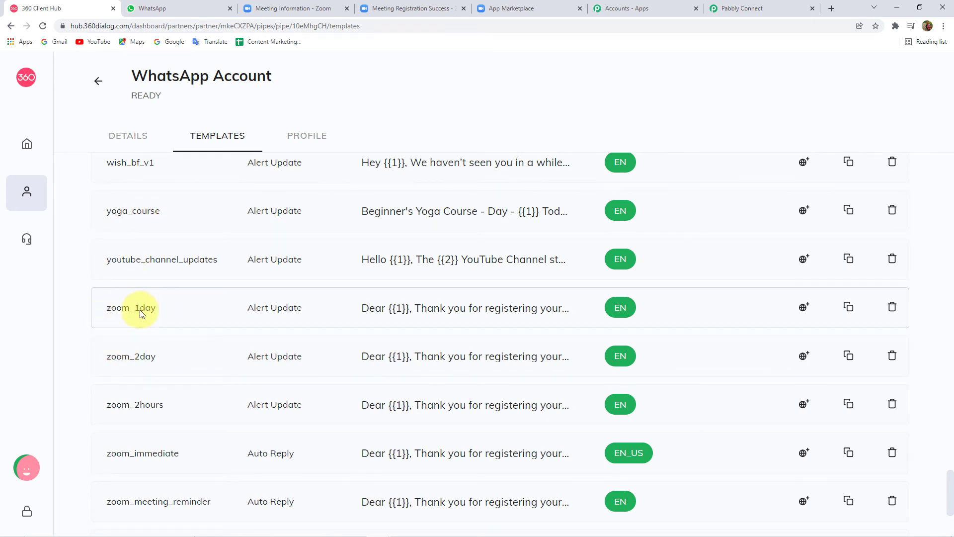
pyautogui.click(465, 312)
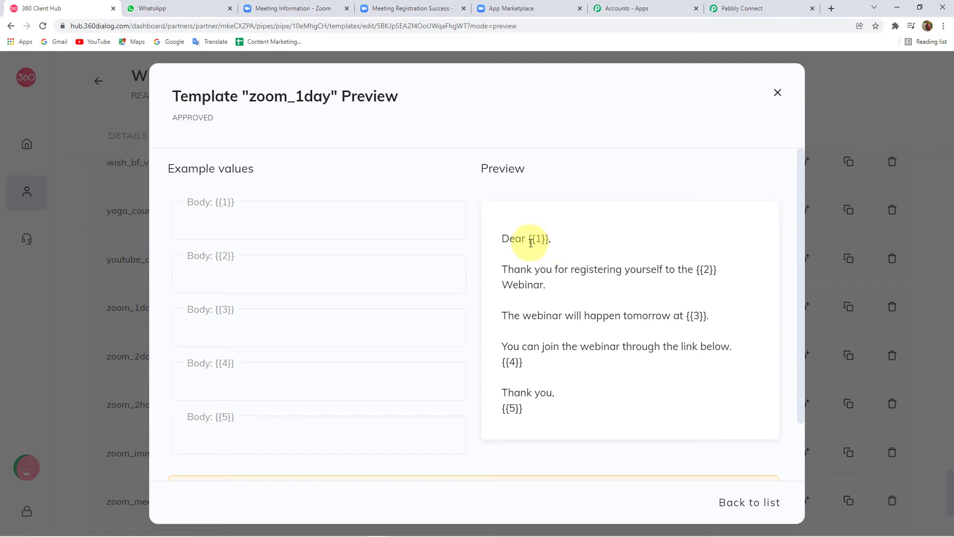
# Step: Highlight the {{1}} name and {{2}} webinar placeholders, then test and clear sample names in Body {{1}}
pyautogui.moveTo(529, 239); pyautogui.dragTo(549, 238)
pyautogui.moveTo(698, 269); pyautogui.dragTo(725, 270)
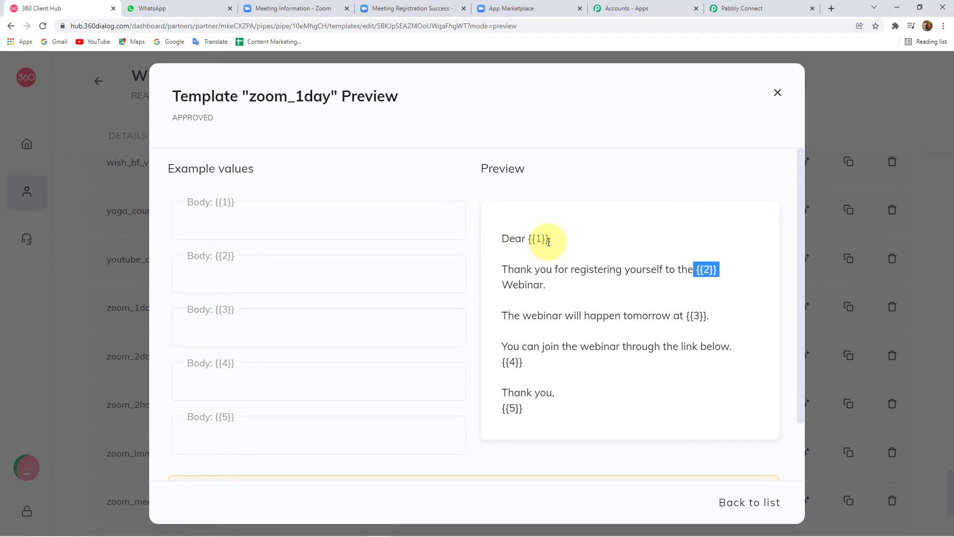
pyautogui.click(247, 222)
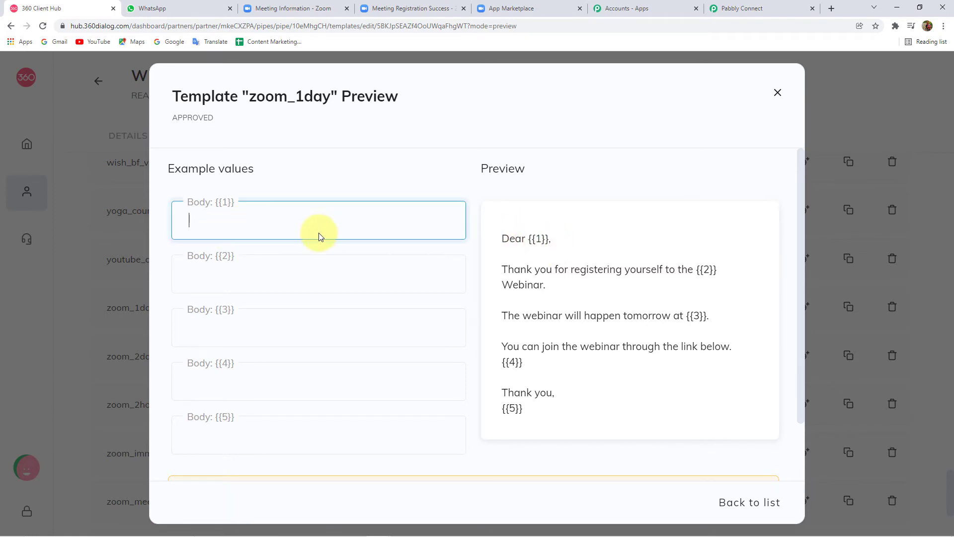
pyautogui.write('Pankaj')
pyautogui.hotkey('ctrl', 'a')
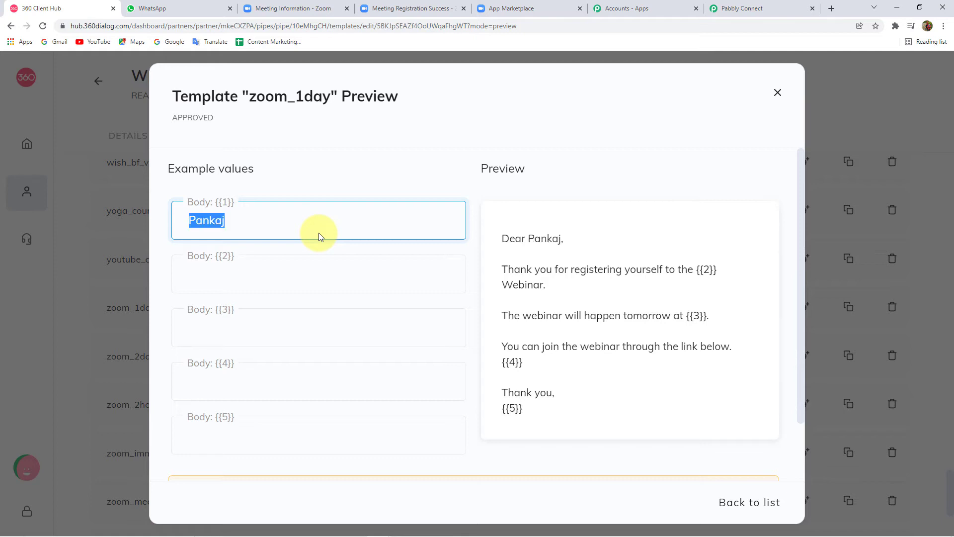
pyautogui.press('BackSpace')
pyautogui.write('Neer')
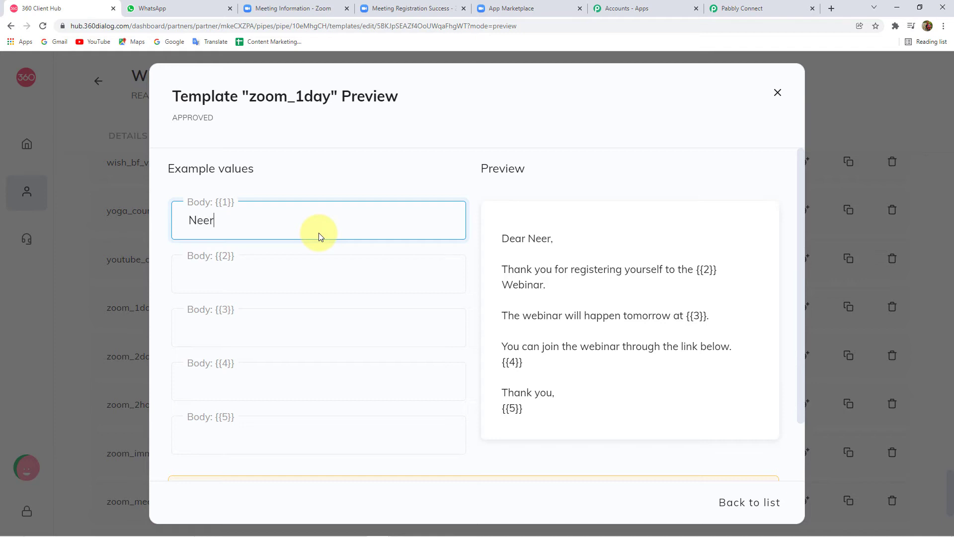
pyautogui.write('aj')
pyautogui.hotkey('ctrl', 'a')
pyautogui.press('BackSpace')
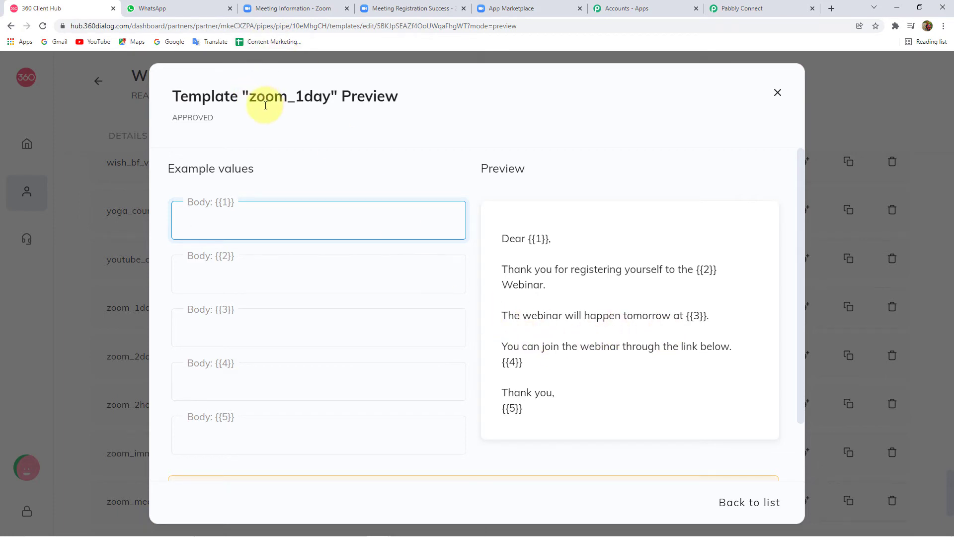
pyautogui.click(741, 9)
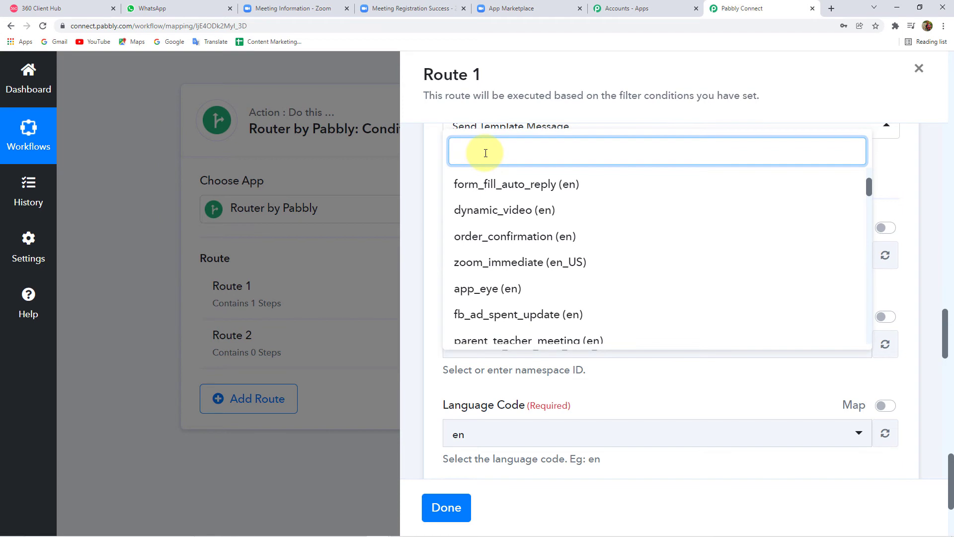
# Step: Search 'Zoom' and pick the zoom_1day (en) template for Route 1's WhatsApp message
pyautogui.write('Zoom')
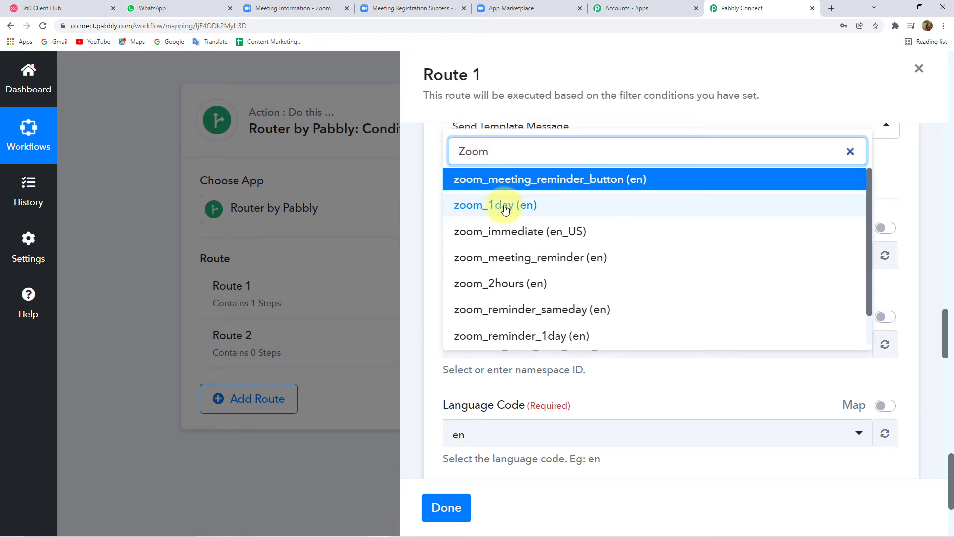
pyautogui.click(506, 206)
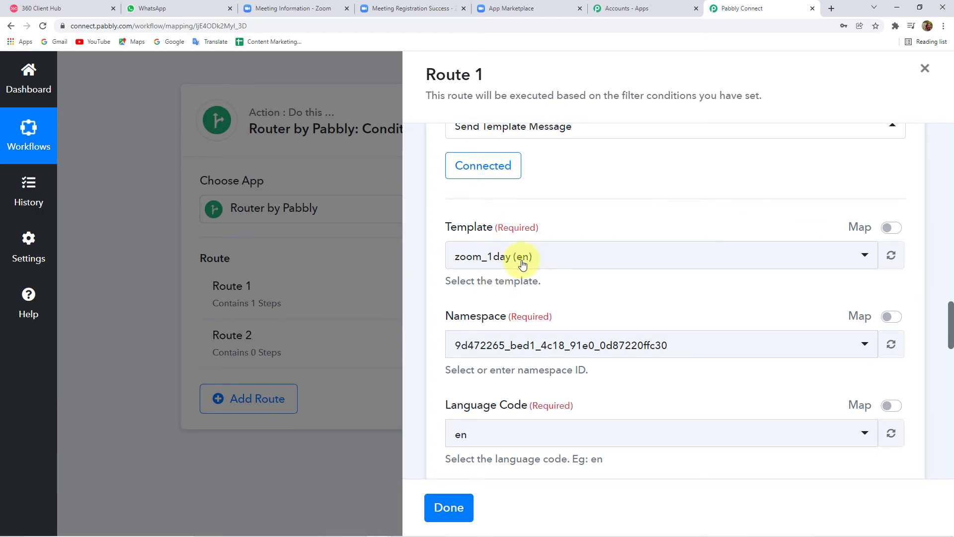
pyautogui.scroll(-4, 582, 278)
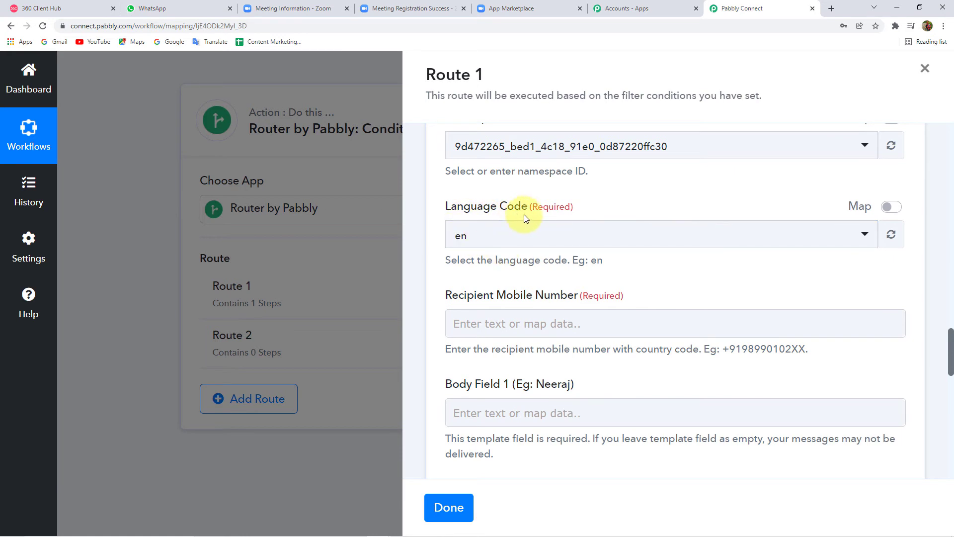
pyautogui.scroll(2, 545, 168)
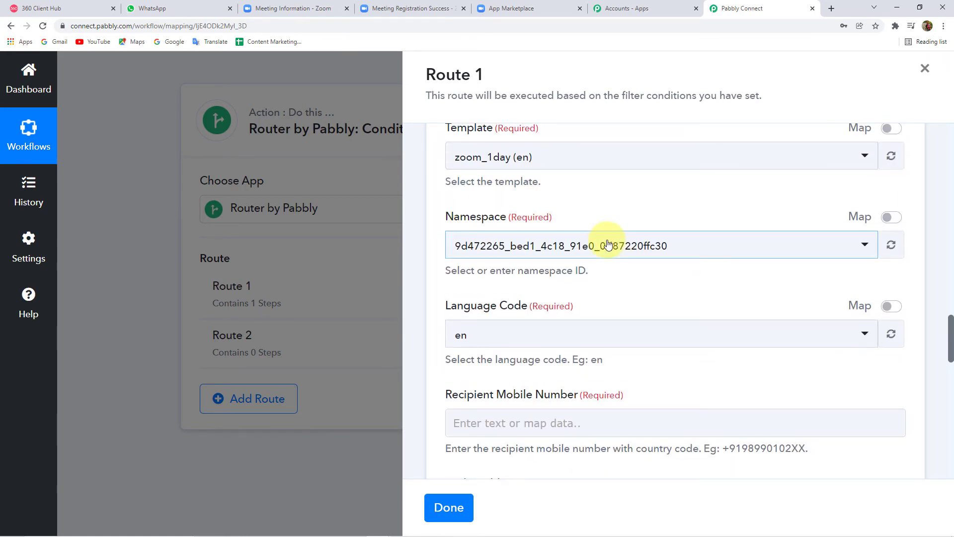
pyautogui.scroll(-4, 607, 245)
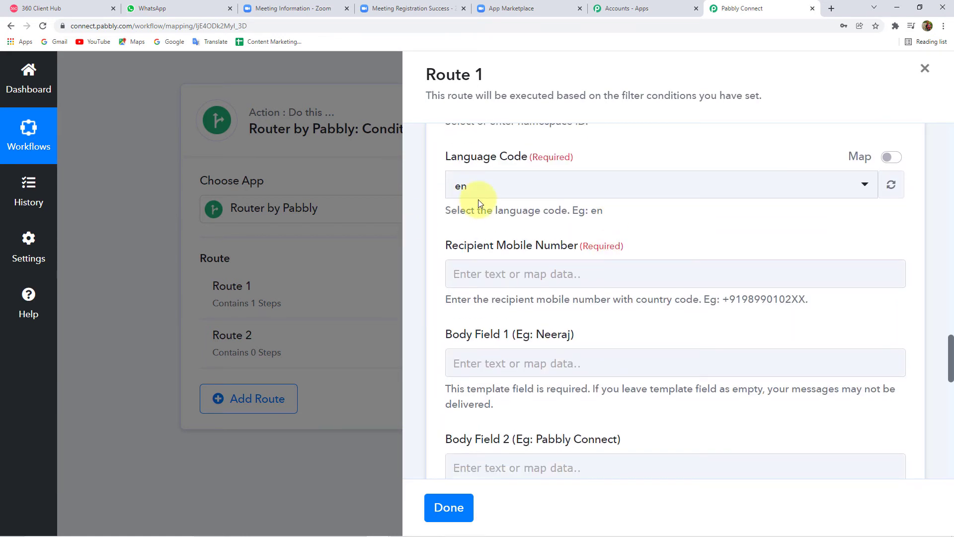
pyautogui.scroll(-1, 479, 199)
pyautogui.scroll(1, 474, 192)
pyautogui.scroll(-1, 477, 204)
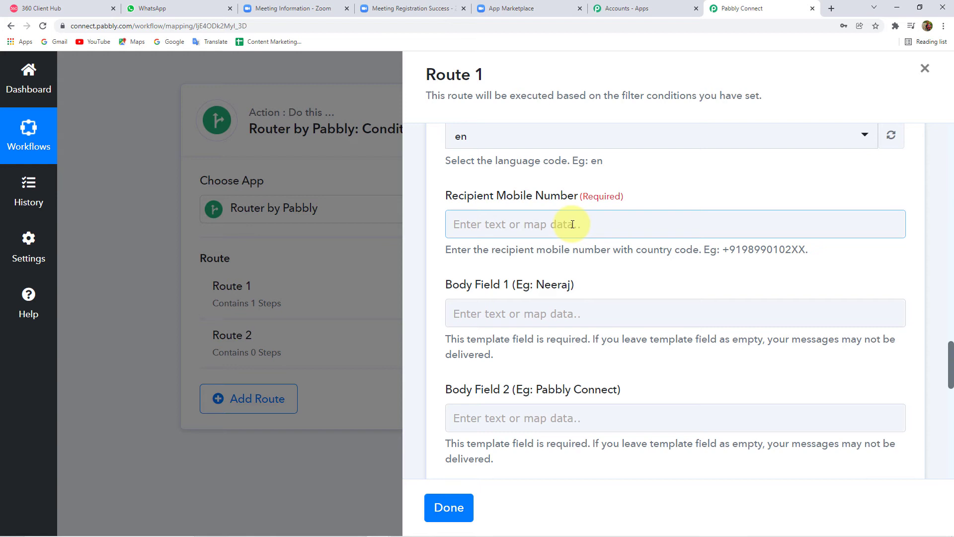
# Step: Map Recipient Mobile Number to the Zoom webhook's Payload Object Registrant Custom Questions 0 Value
pyautogui.click(573, 224)
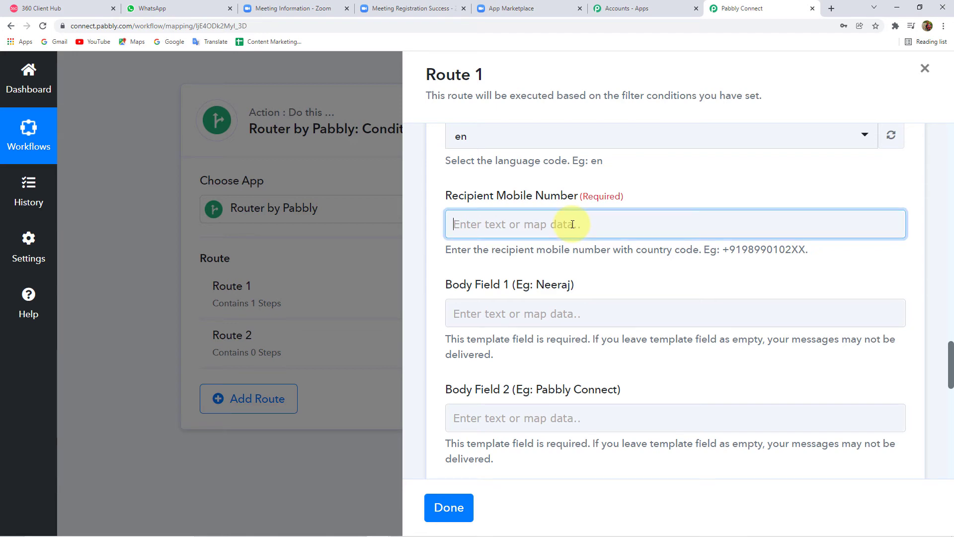
pyautogui.click(630, 347)
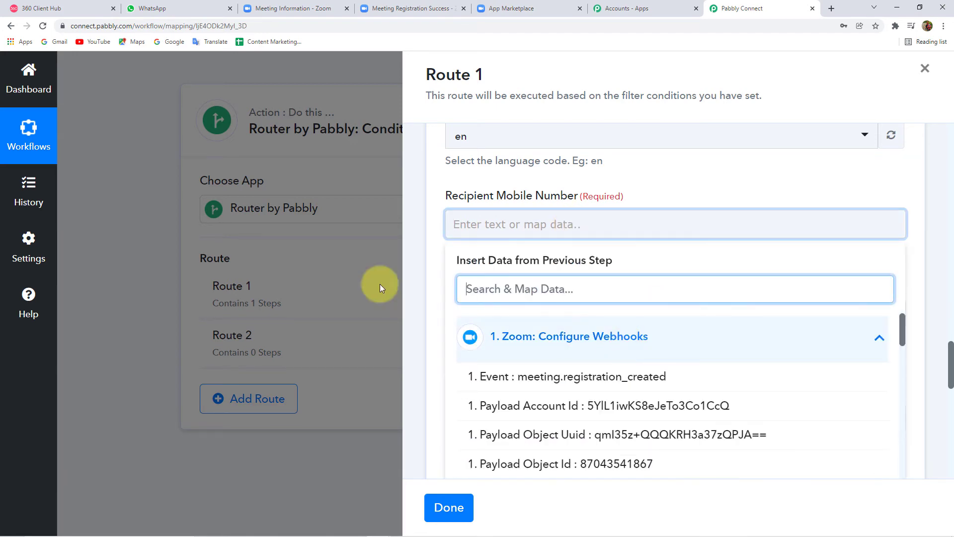
pyautogui.scroll(-5, 426, 279)
pyautogui.scroll(-6, 611, 282)
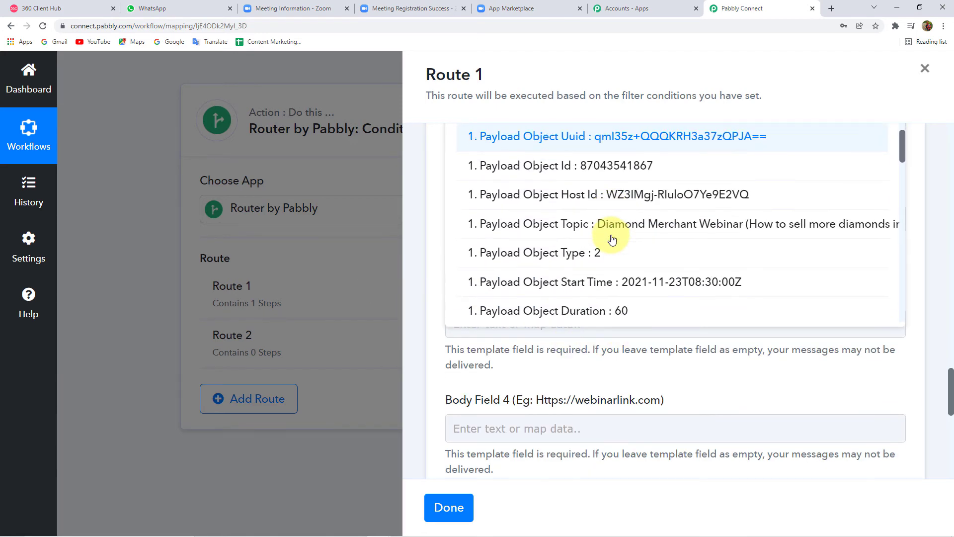
pyautogui.scroll(-2, 612, 240)
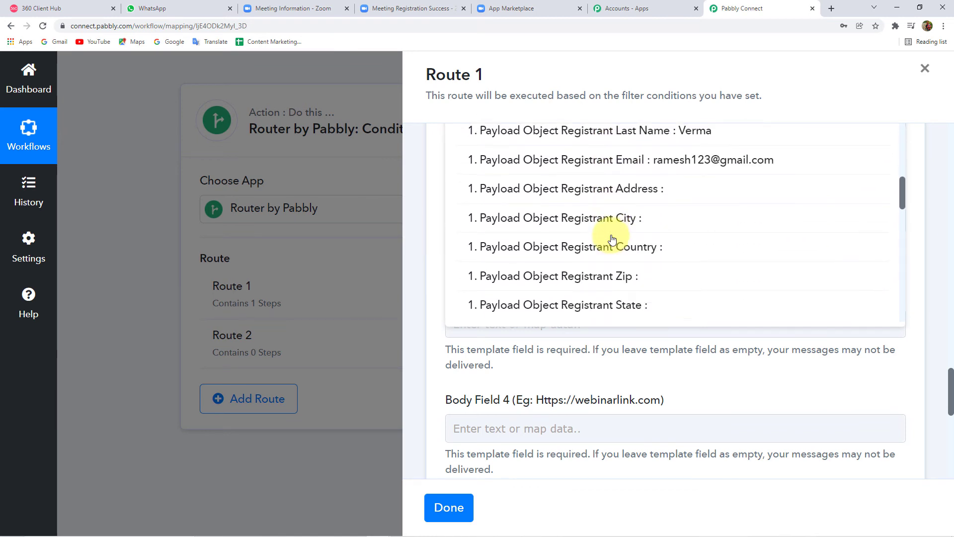
pyautogui.scroll(5, 612, 240)
pyautogui.scroll(-5, 612, 239)
pyautogui.scroll(-5, 612, 239)
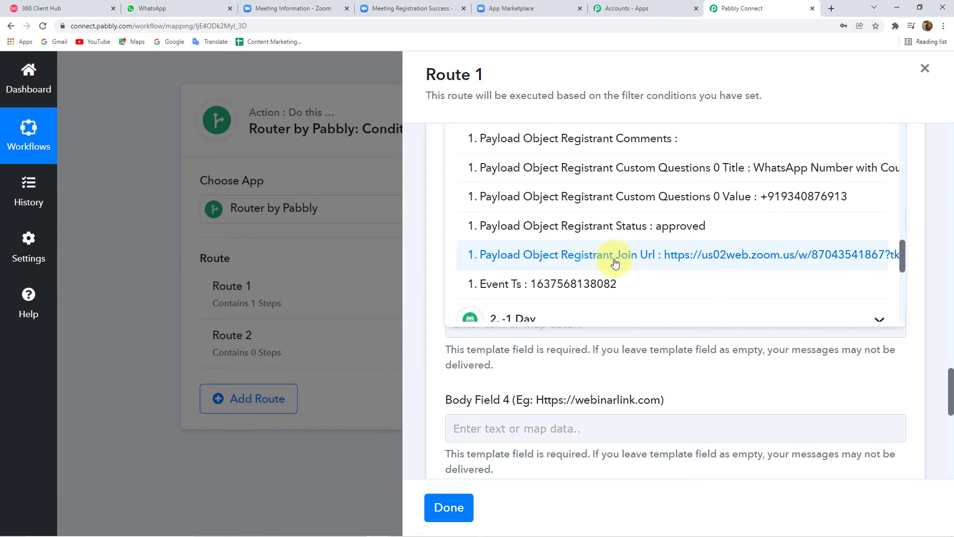
pyautogui.scroll(3, 615, 256)
pyautogui.scroll(-1, 615, 256)
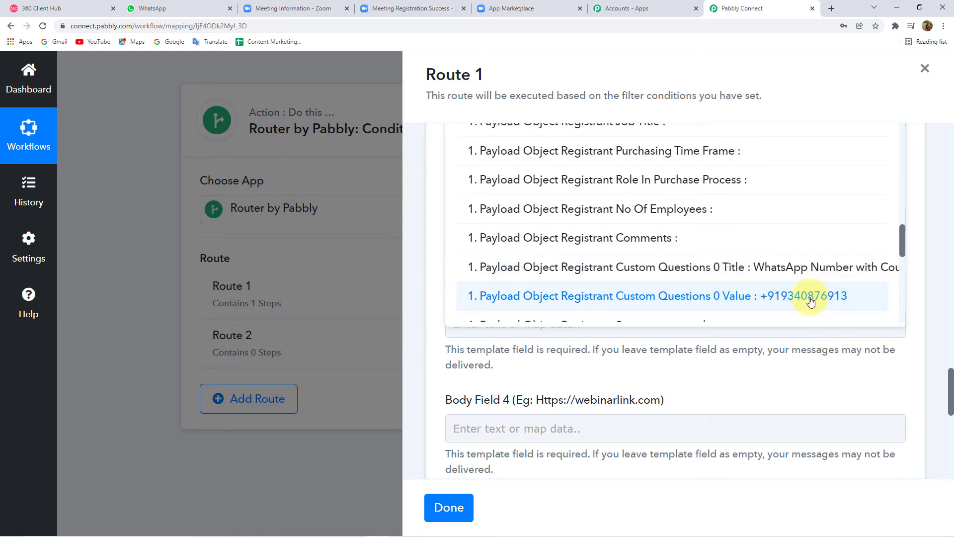
pyautogui.click(836, 300)
pyautogui.click(422, 242)
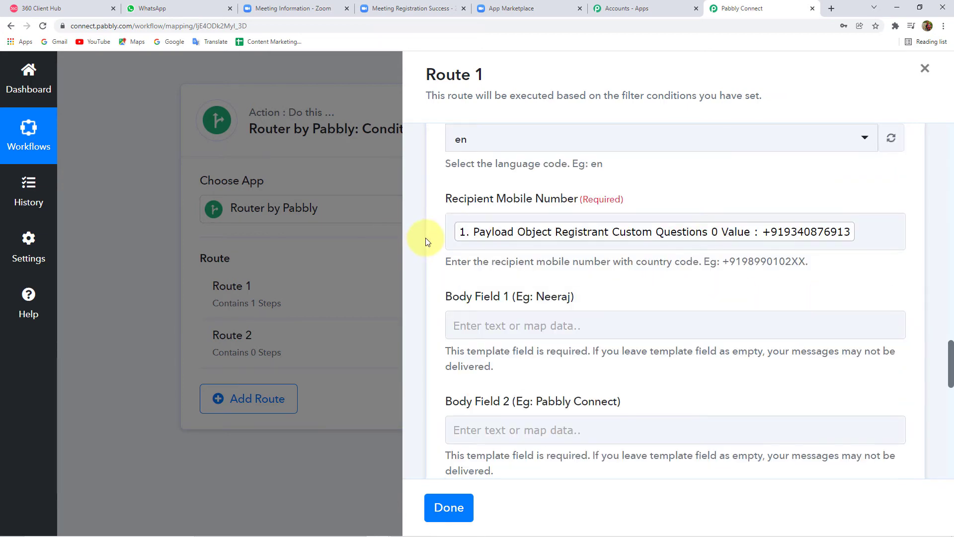
pyautogui.scroll(-2, 429, 242)
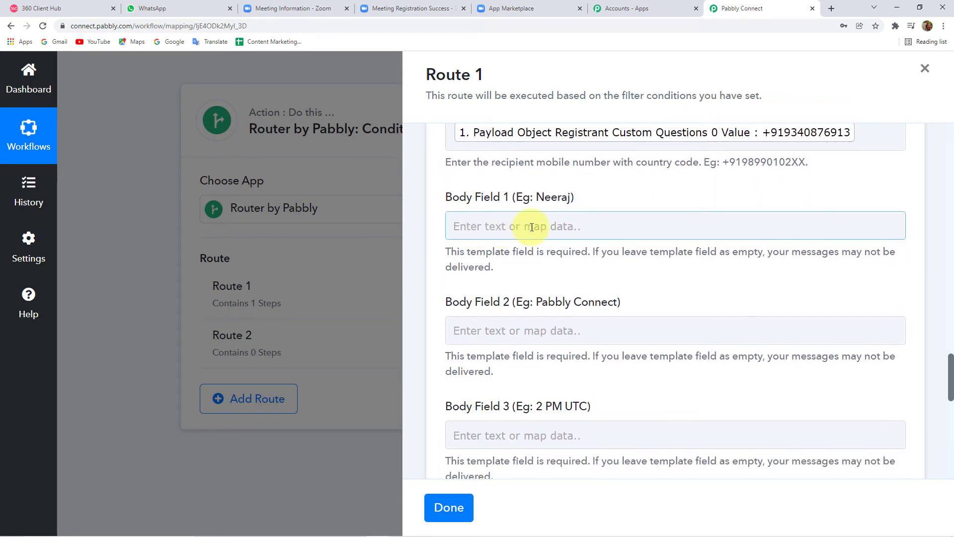
# Step: Map Body Field 1 to the registrant's First Name and Last Name from Zoom: Configure Webhooks
pyautogui.click(569, 223)
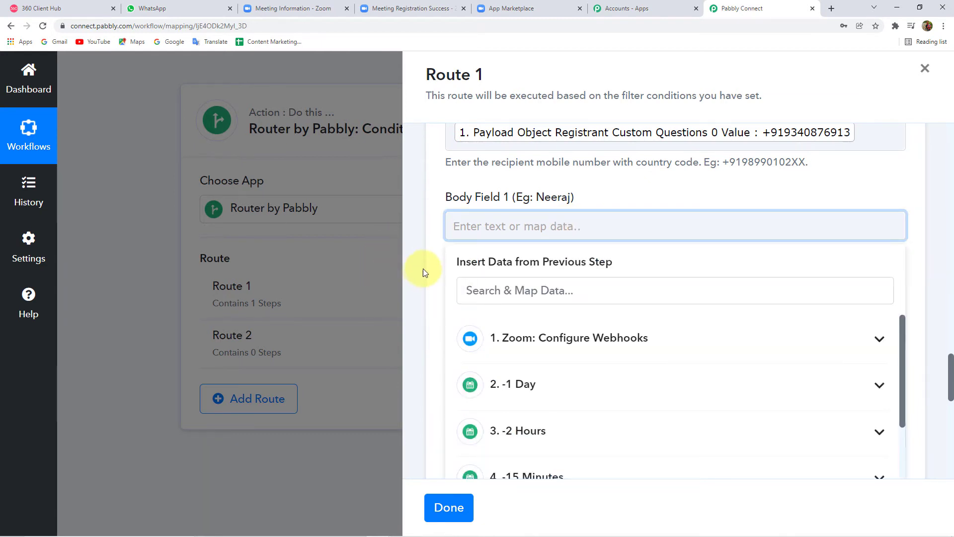
pyautogui.scroll(-2, 423, 270)
pyautogui.click(605, 241)
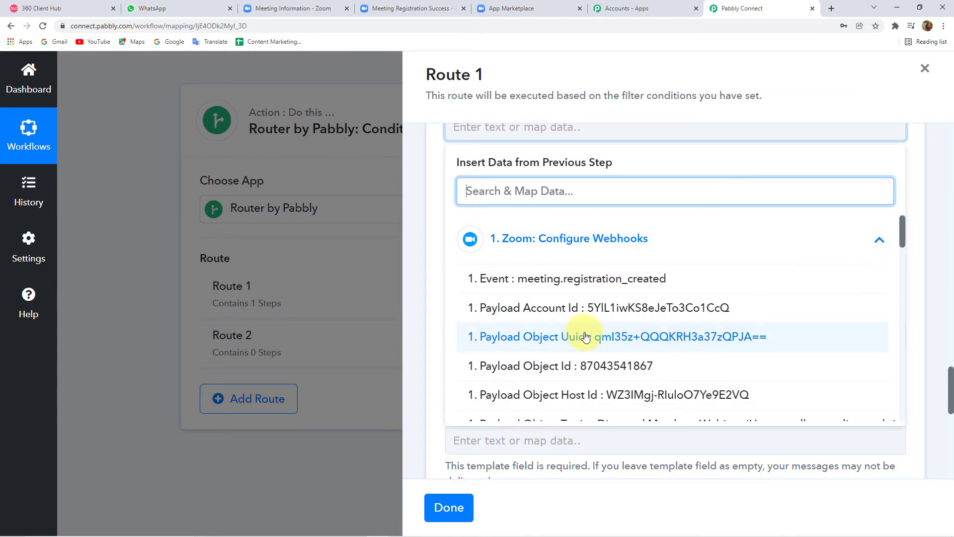
pyautogui.scroll(-3, 609, 328)
pyautogui.scroll(-3, 611, 329)
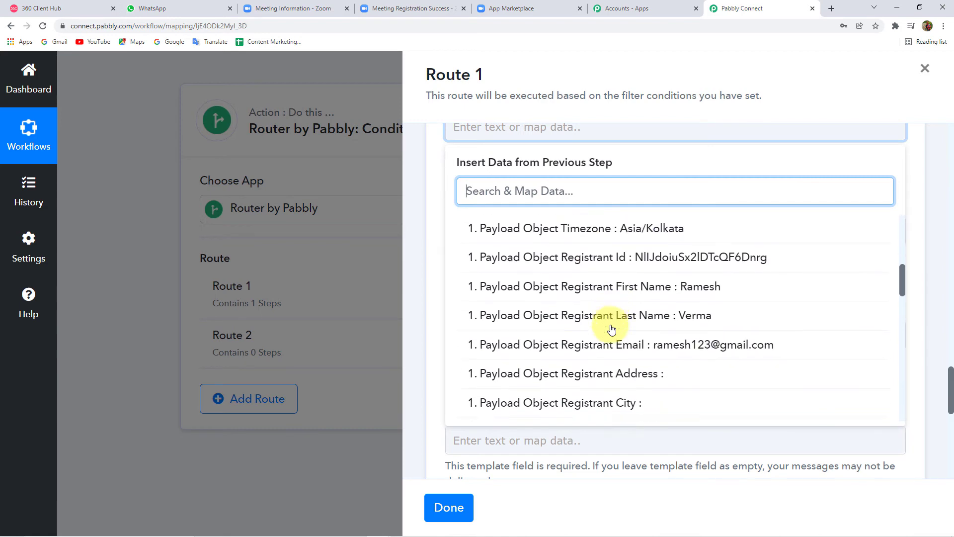
pyautogui.click(616, 254)
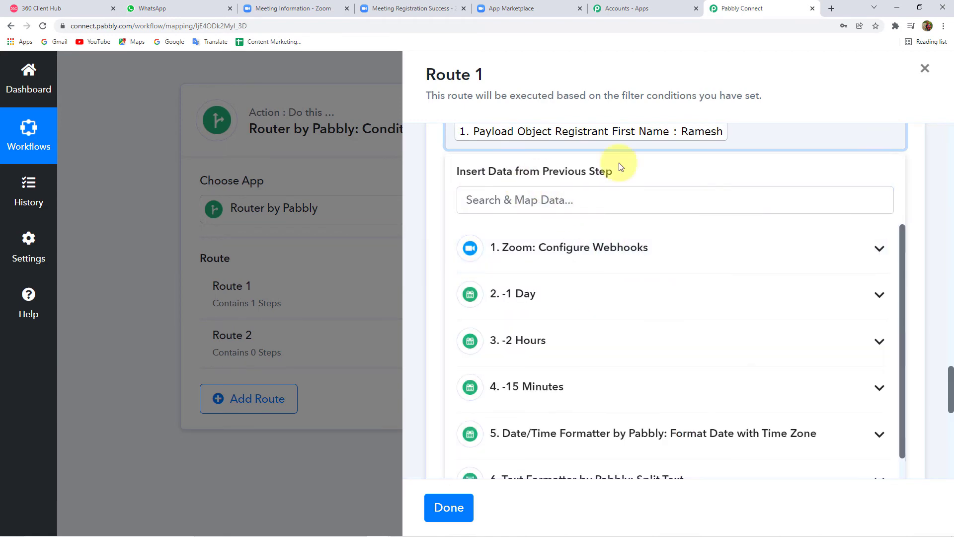
pyautogui.click(607, 249)
pyautogui.scroll(-1, 617, 380)
pyautogui.scroll(-5, 626, 388)
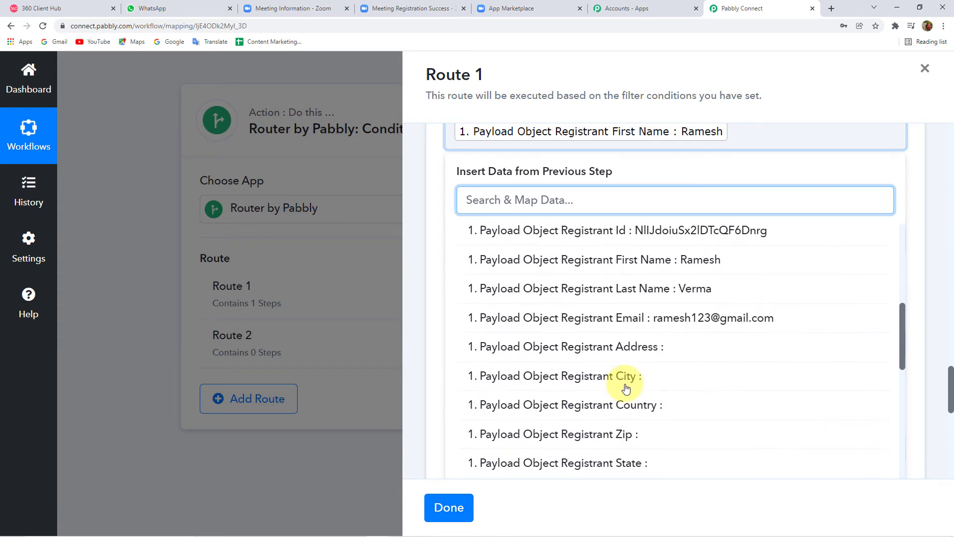
pyautogui.click(697, 285)
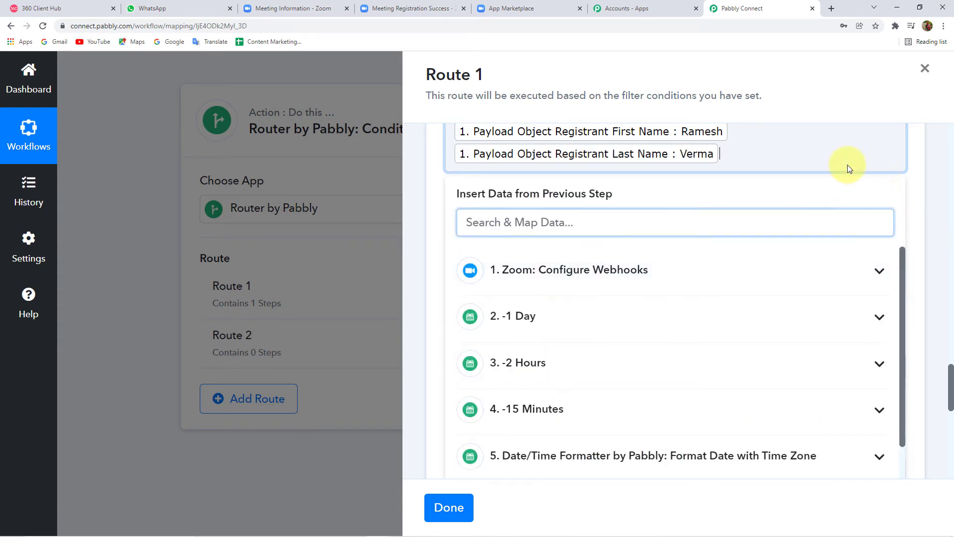
pyautogui.click(425, 190)
pyautogui.scroll(-1, 497, 204)
# Step: Map Body Field 2 to the Zoom Payload Object Topic, then view the zoom_1day preview again
pyautogui.click(607, 208)
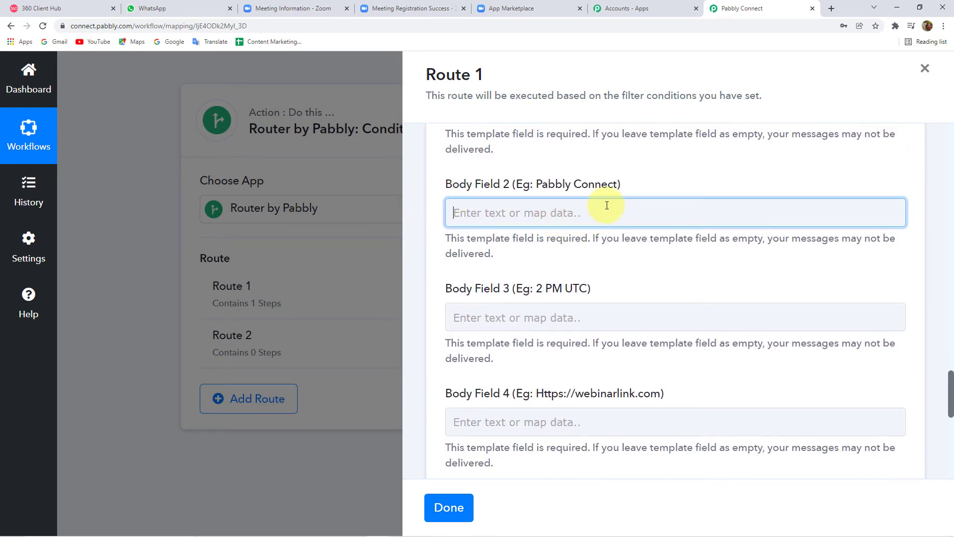
pyautogui.click(553, 328)
pyautogui.scroll(-2, 438, 291)
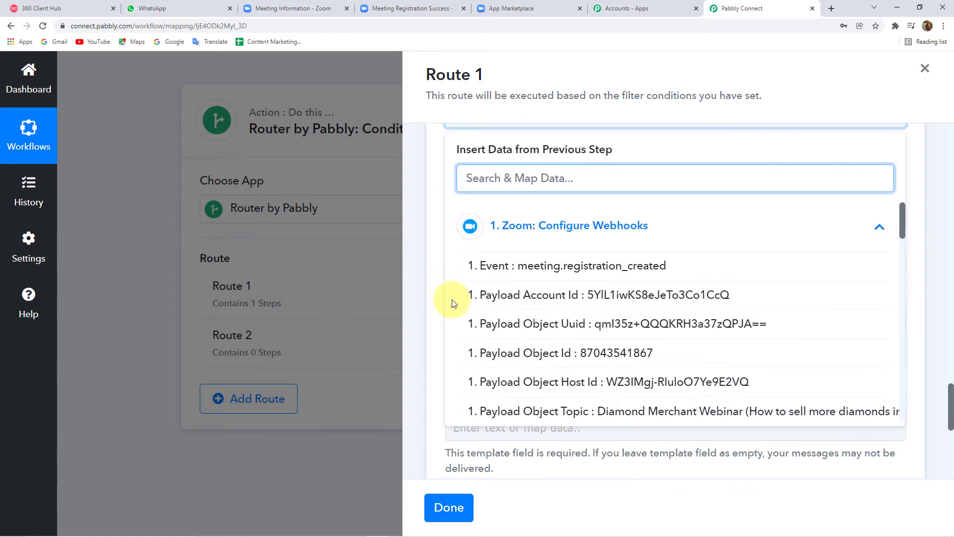
pyautogui.scroll(-1, 696, 343)
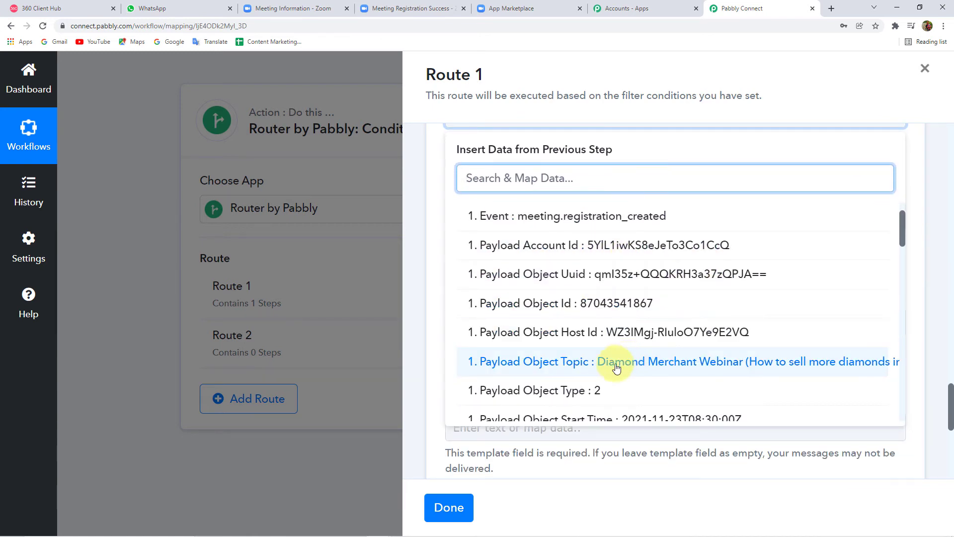
pyautogui.click(733, 367)
pyautogui.click(416, 175)
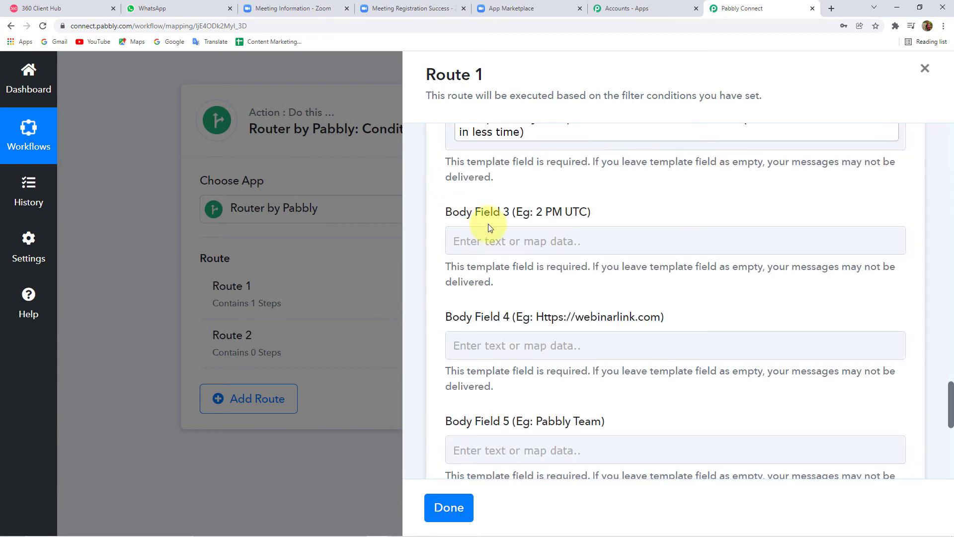
pyautogui.scroll(2, 490, 227)
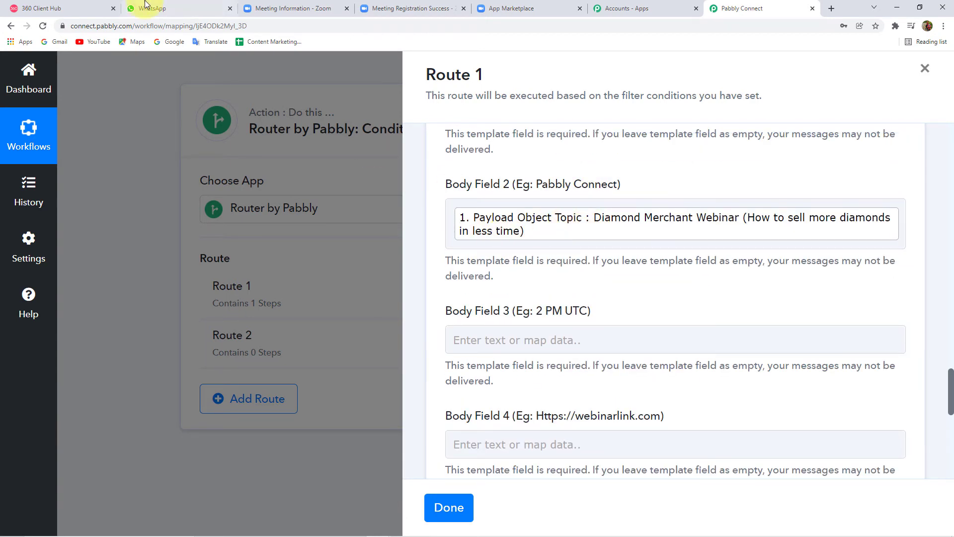
pyautogui.click(62, 8)
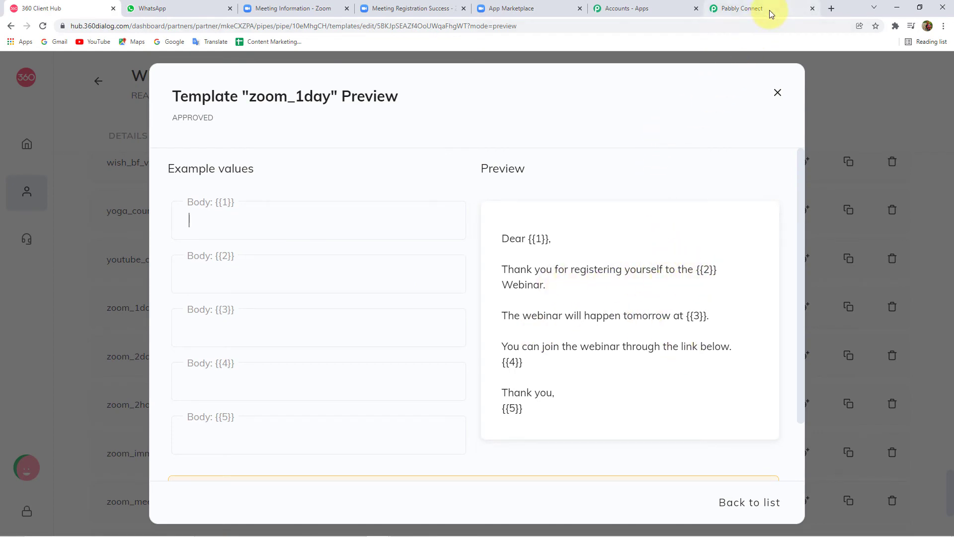
# Step: Insert the Split Text step's Result 1 (02:00:00) into Body Field 3
pyautogui.click(747, 10)
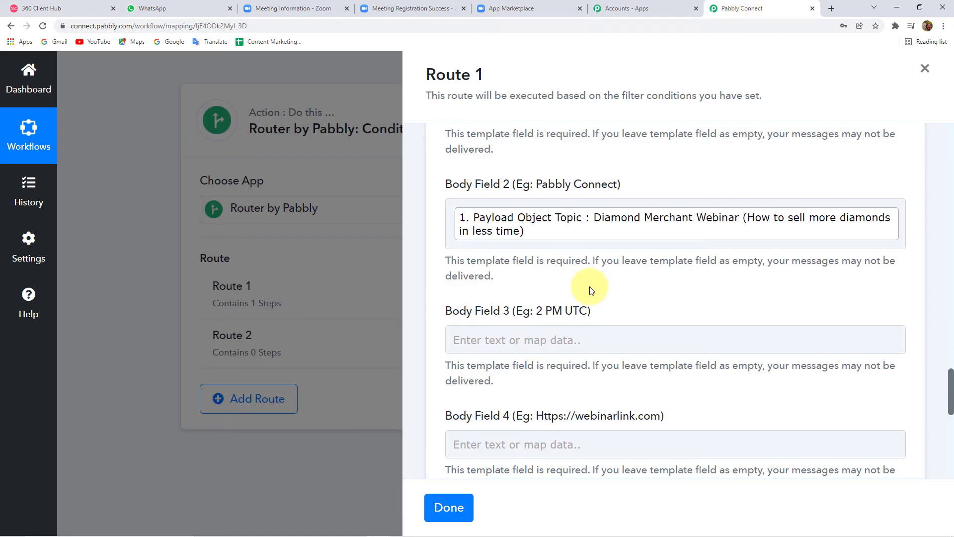
pyautogui.click(505, 334)
pyautogui.scroll(-2, 422, 312)
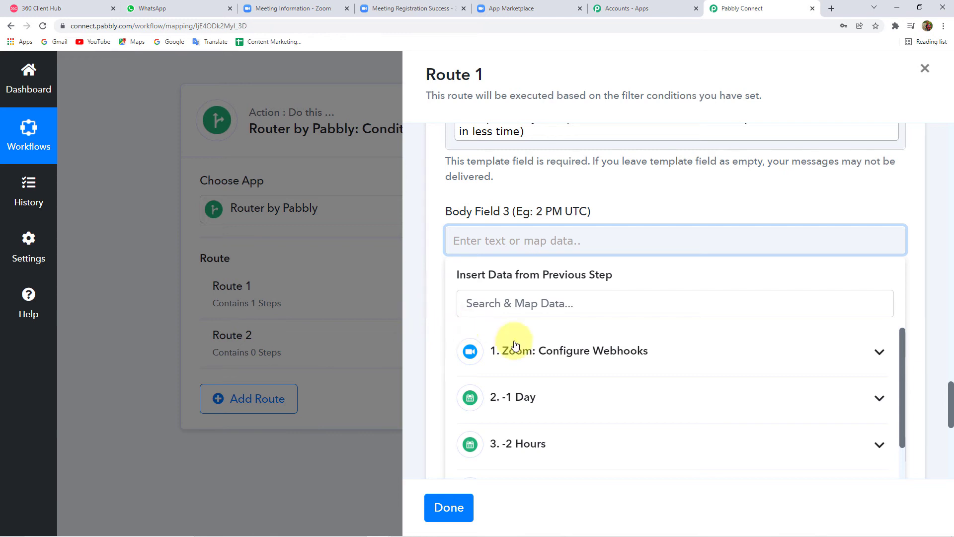
pyautogui.scroll(-3, 551, 405)
pyautogui.scroll(-3, 552, 397)
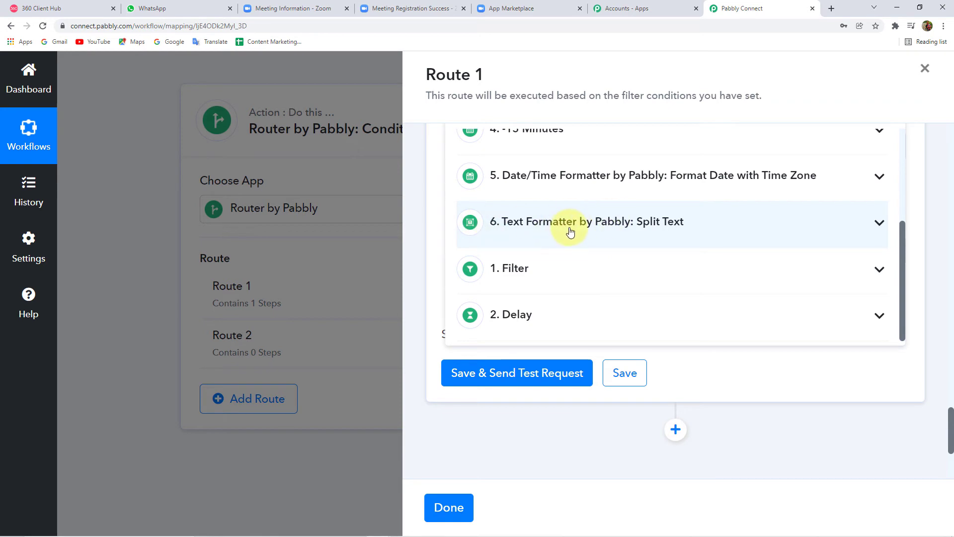
pyautogui.click(571, 232)
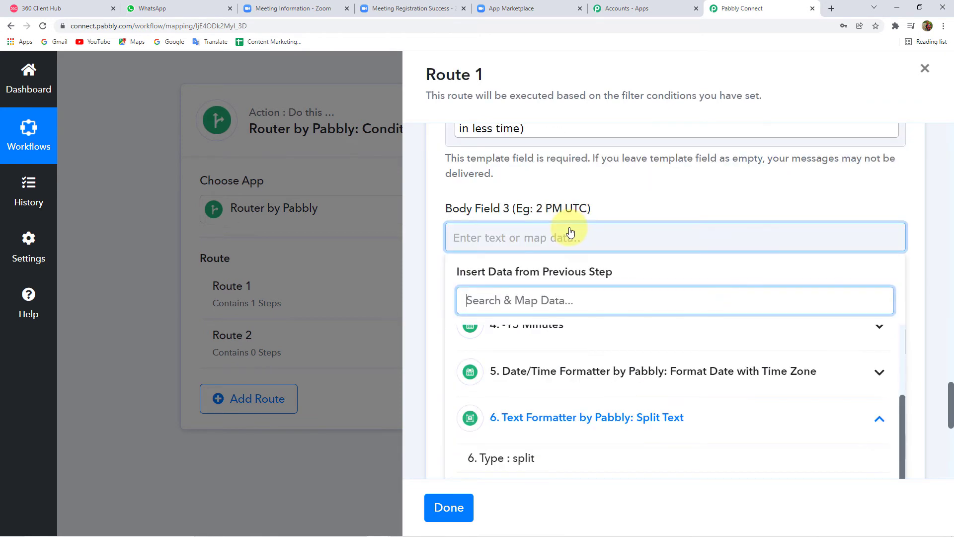
pyautogui.scroll(-3, 595, 245)
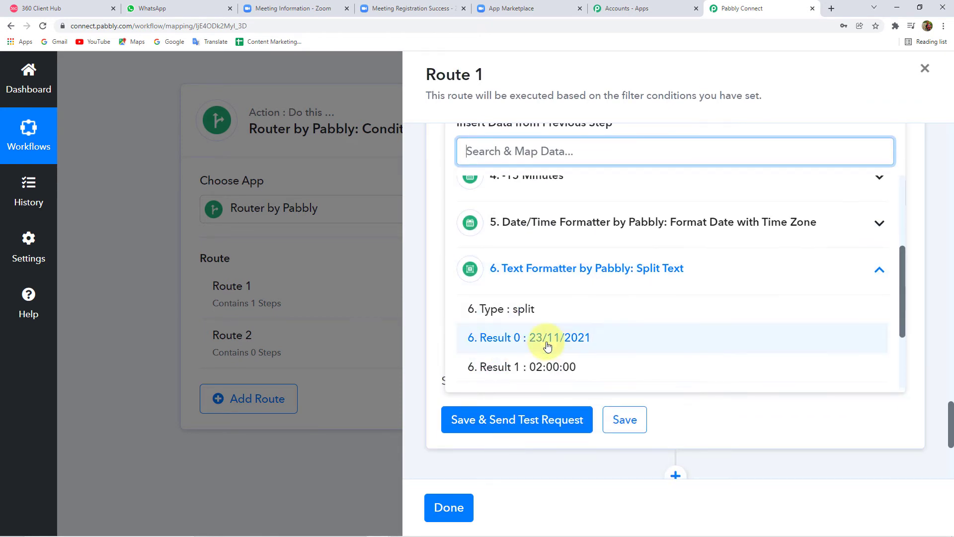
pyautogui.scroll(2, 436, 278)
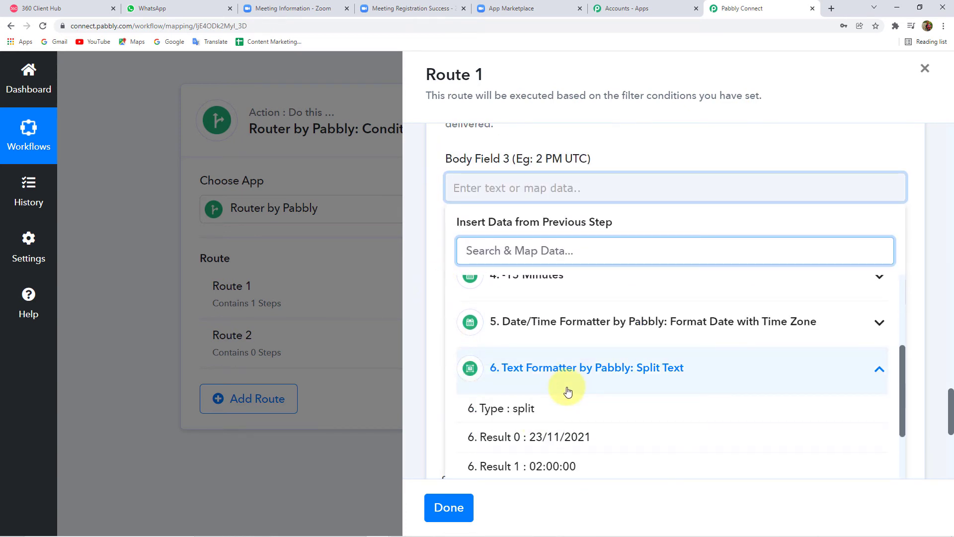
pyautogui.scroll(-2, 572, 404)
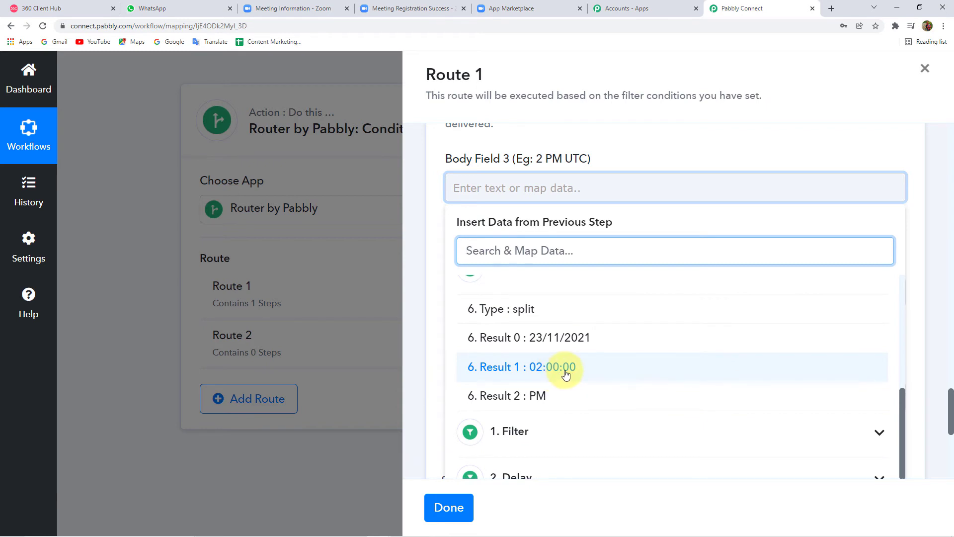
pyautogui.click(567, 375)
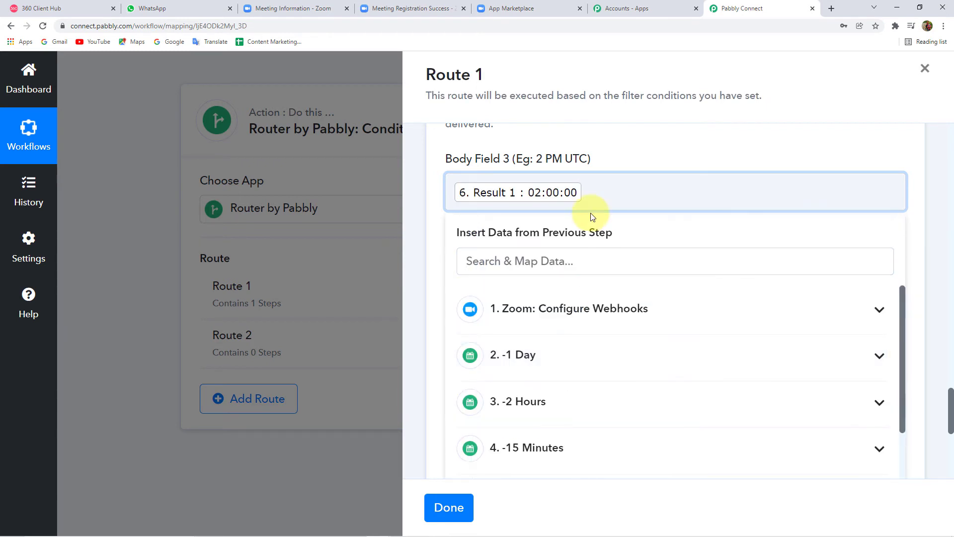
# Step: Append Split Text Result 2 (PM) after the time in Body Field 3
pyautogui.scroll(-3, 544, 422)
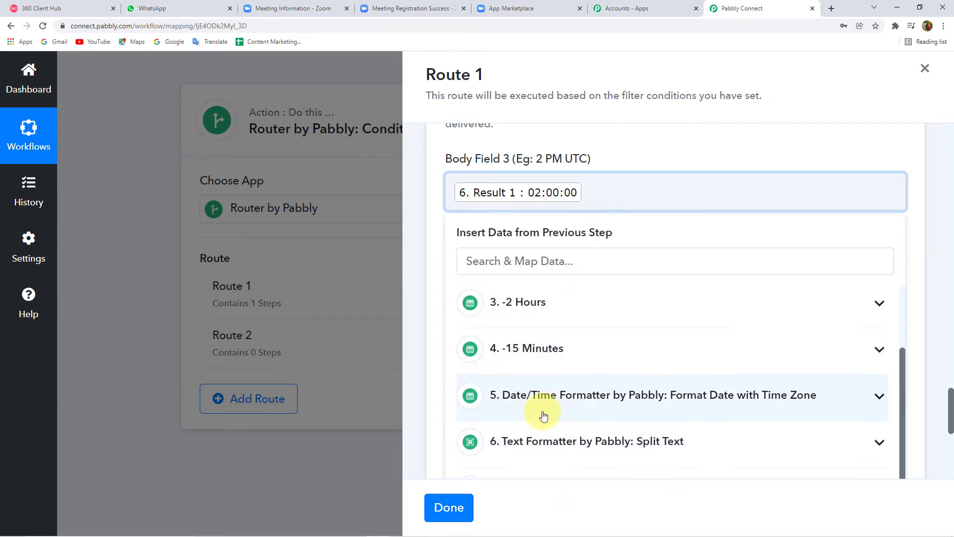
pyautogui.click(574, 402)
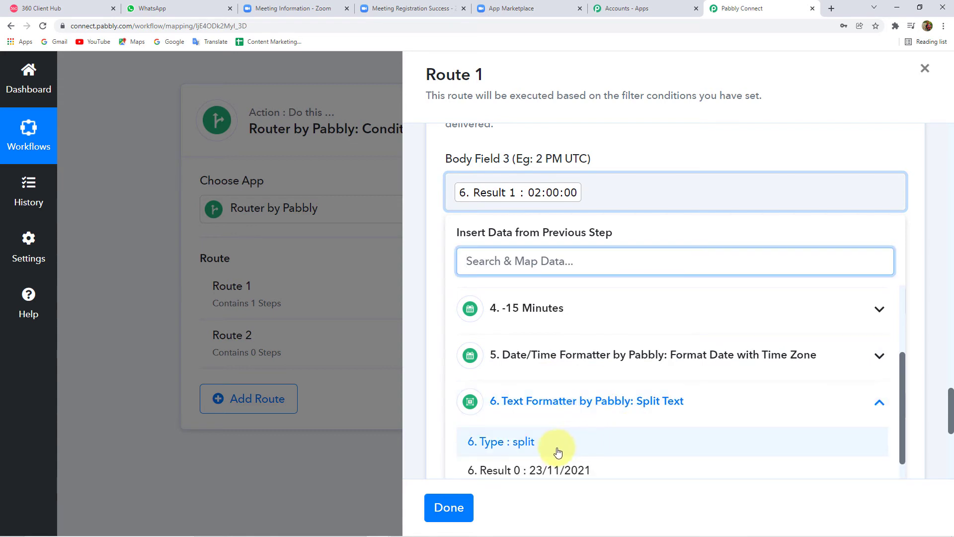
pyautogui.scroll(-1, 503, 466)
pyautogui.scroll(-1, 533, 454)
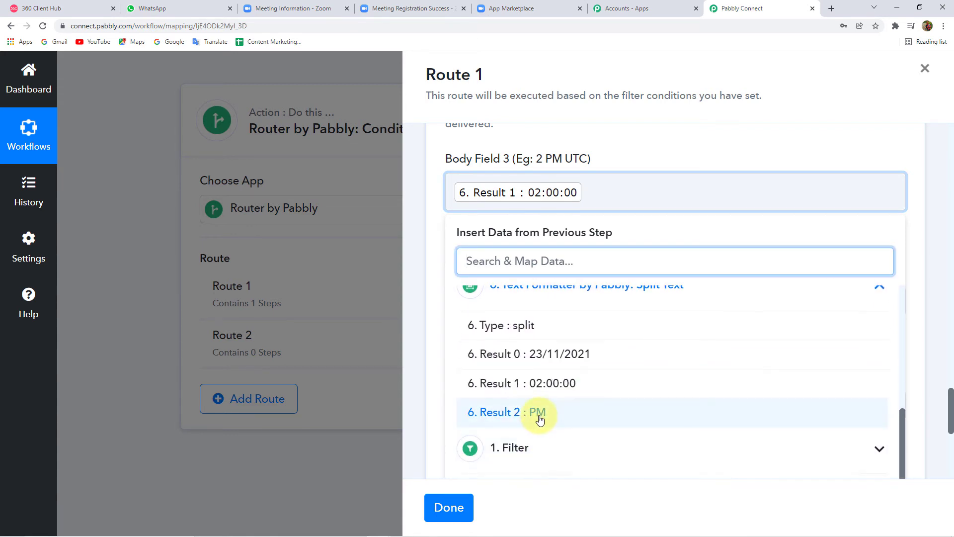
pyautogui.click(539, 417)
pyautogui.click(424, 199)
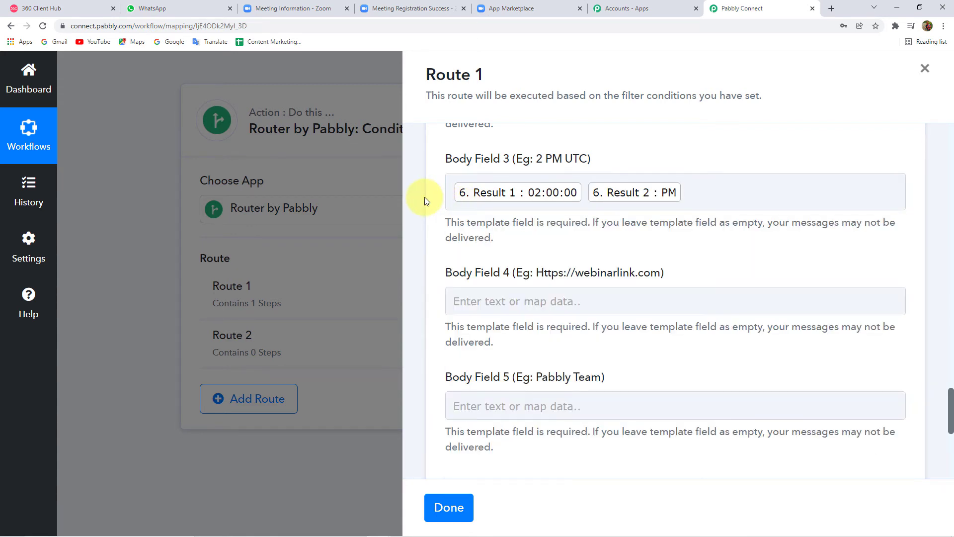
# Step: Map the Zoom registrant's Join Url from the Payload Object into Body Field 4
pyautogui.click(628, 306)
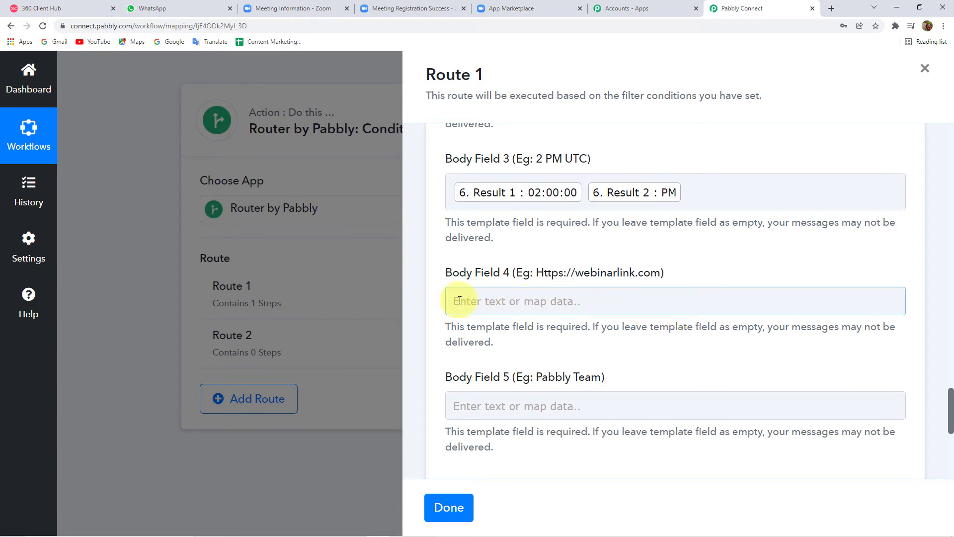
pyautogui.click(540, 256)
pyautogui.scroll(-1, 540, 256)
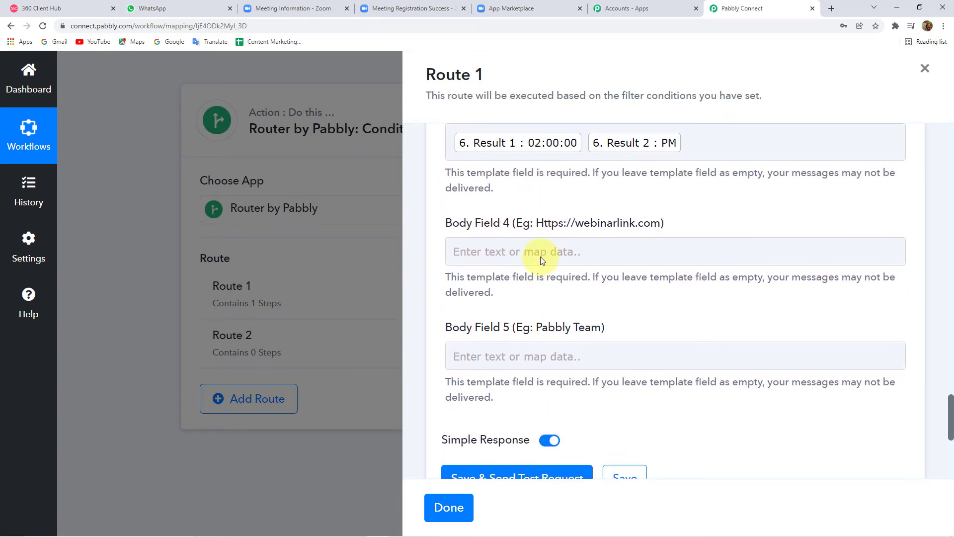
pyautogui.click(542, 257)
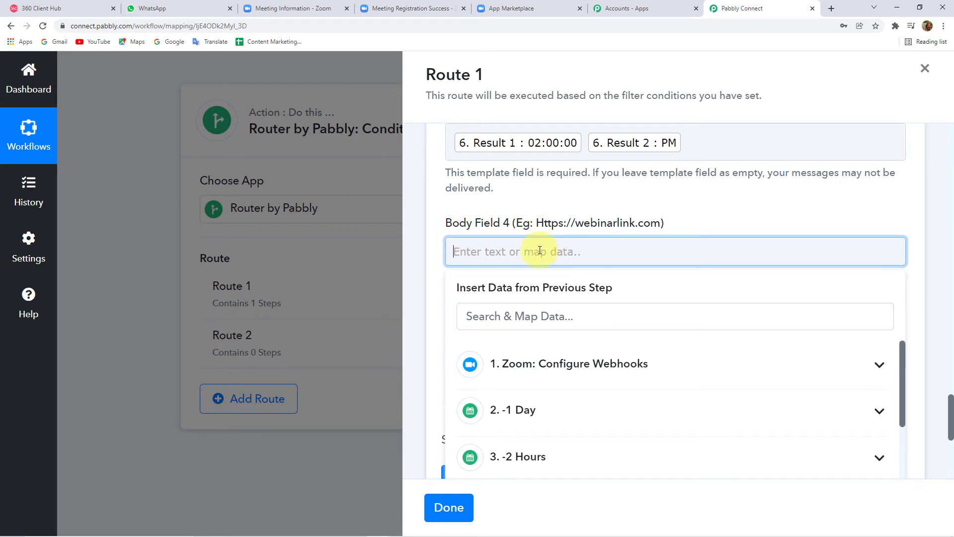
pyautogui.click(550, 364)
pyautogui.scroll(-2, 570, 382)
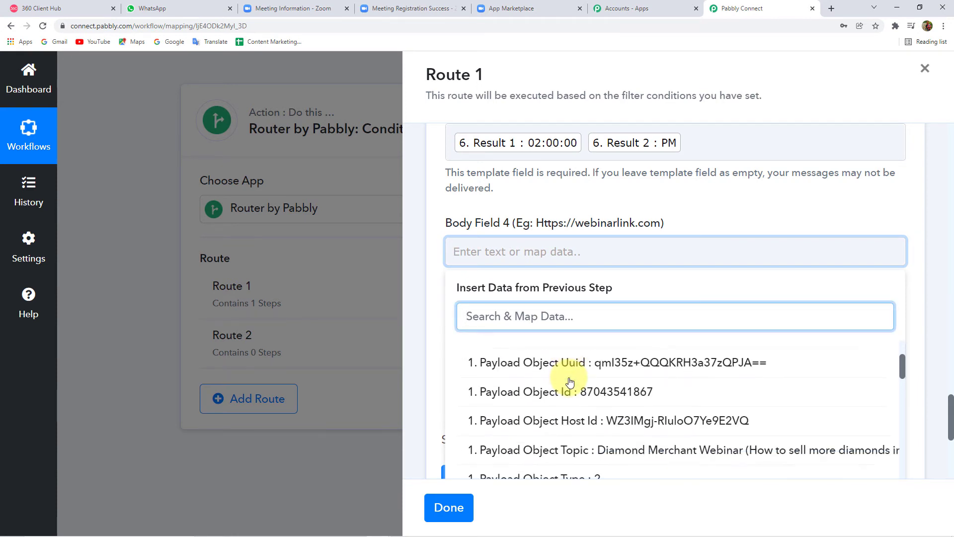
pyautogui.scroll(-4, 570, 381)
pyautogui.scroll(-4, 426, 321)
pyautogui.scroll(-3, 666, 300)
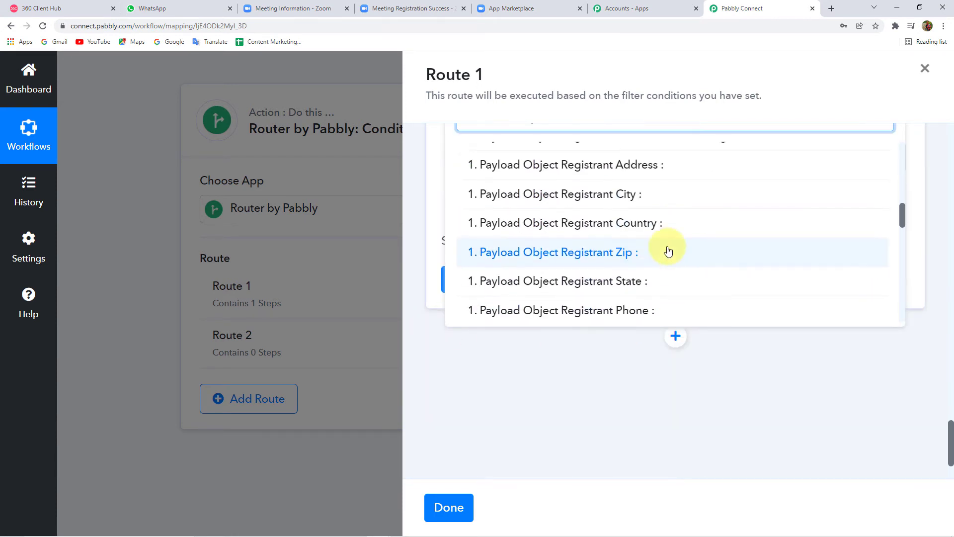
pyautogui.scroll(-7, 668, 251)
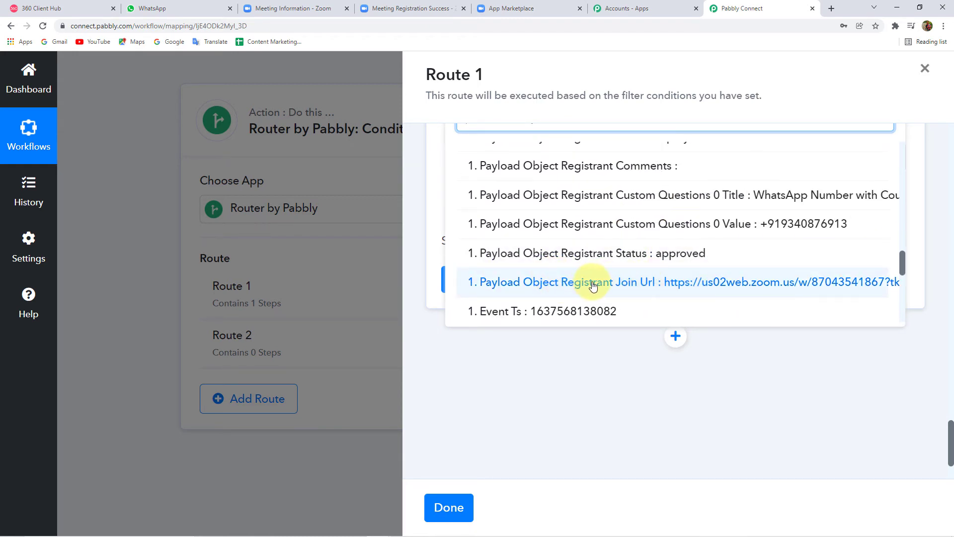
pyautogui.click(686, 287)
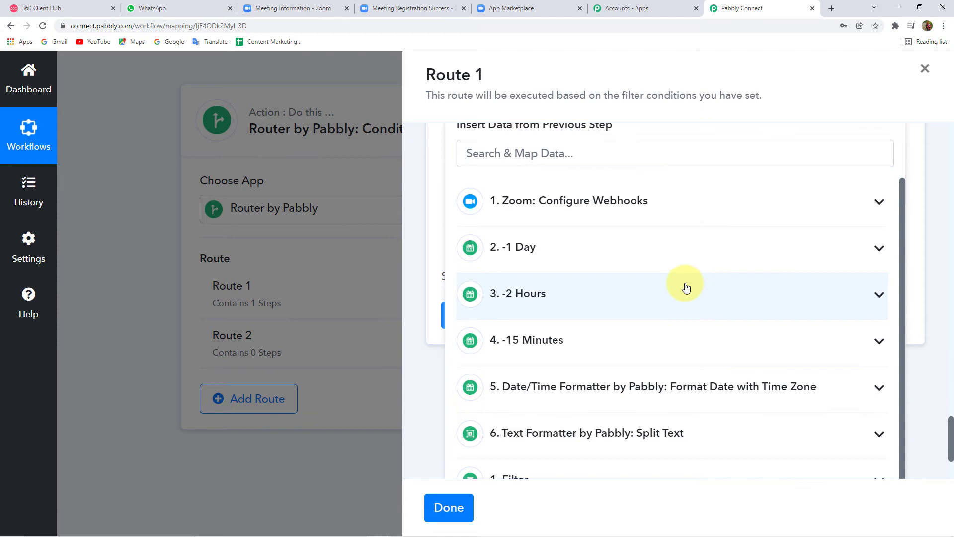
pyautogui.click(410, 184)
# Step: Enter the sign-off 'Team Pabbly' in Body Field 5
pyautogui.scroll(-2, 438, 218)
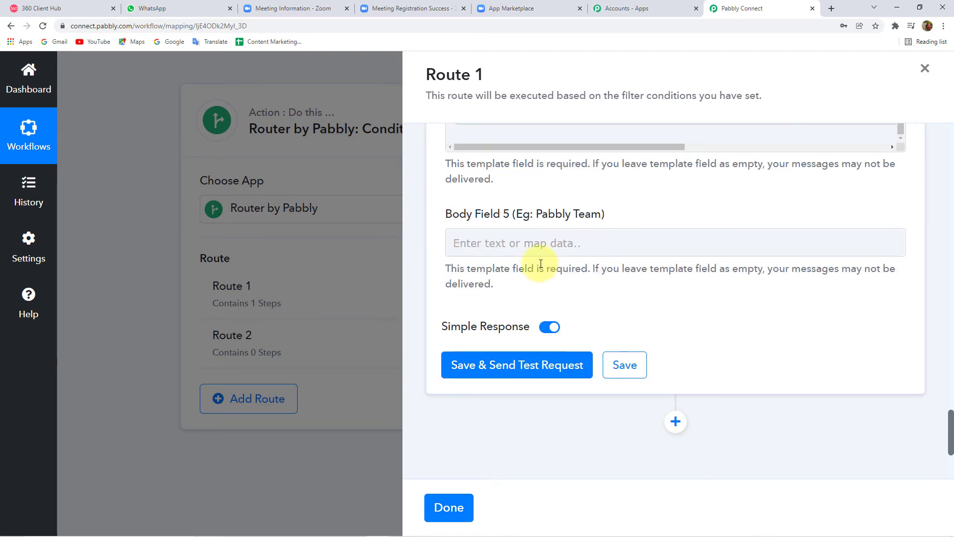
pyautogui.click(526, 246)
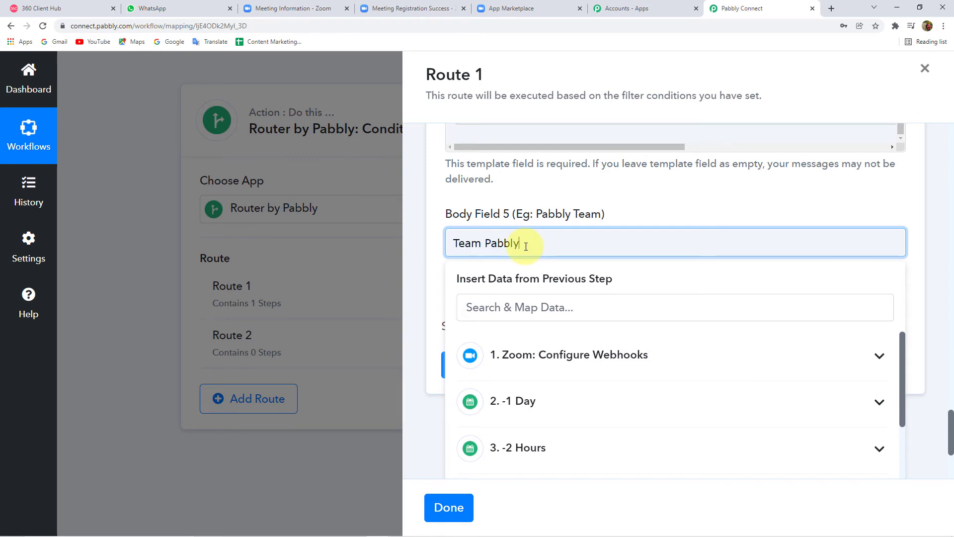
pyautogui.click(410, 245)
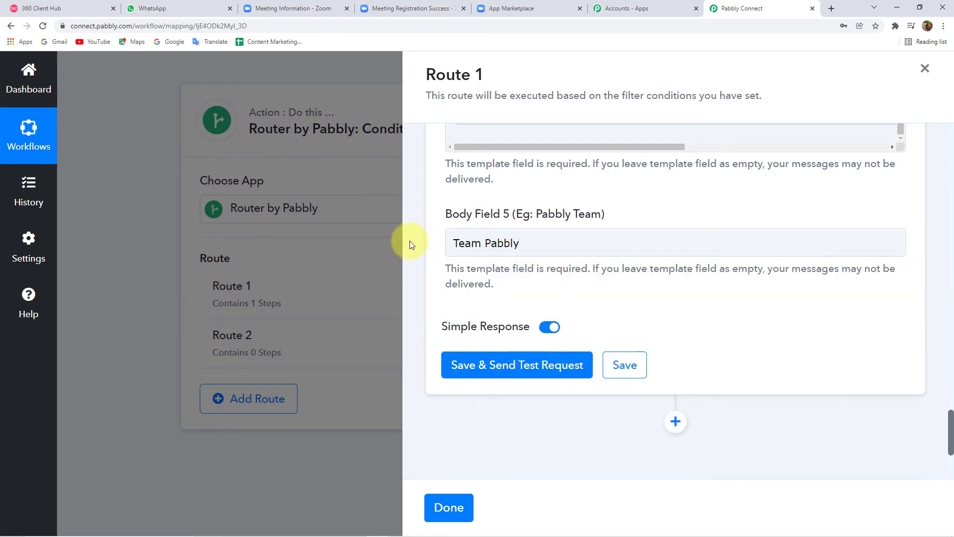
pyautogui.scroll(-3, 437, 259)
pyautogui.scroll(2, 512, 261)
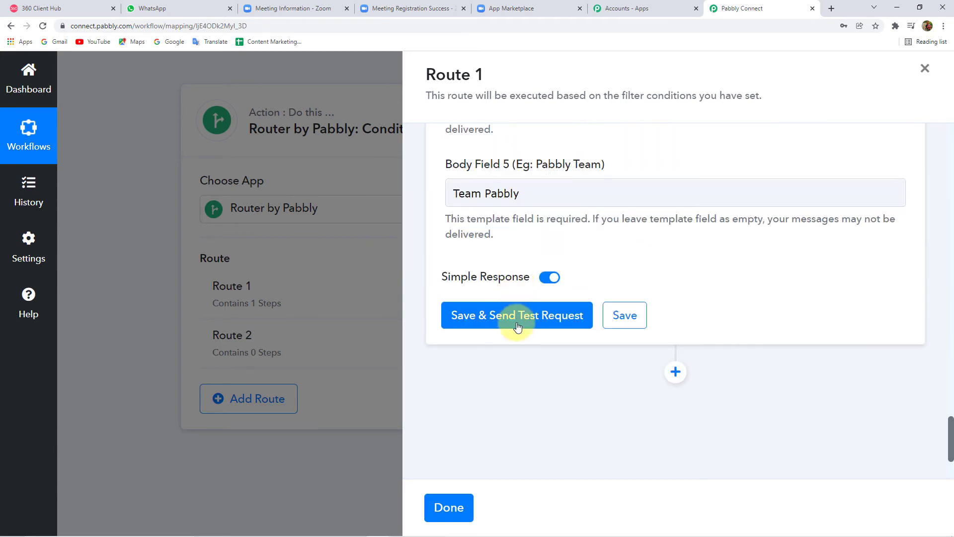
# Step: Save the reminder step, send a test request, and check WhatsApp Web for the message
pyautogui.click(545, 322)
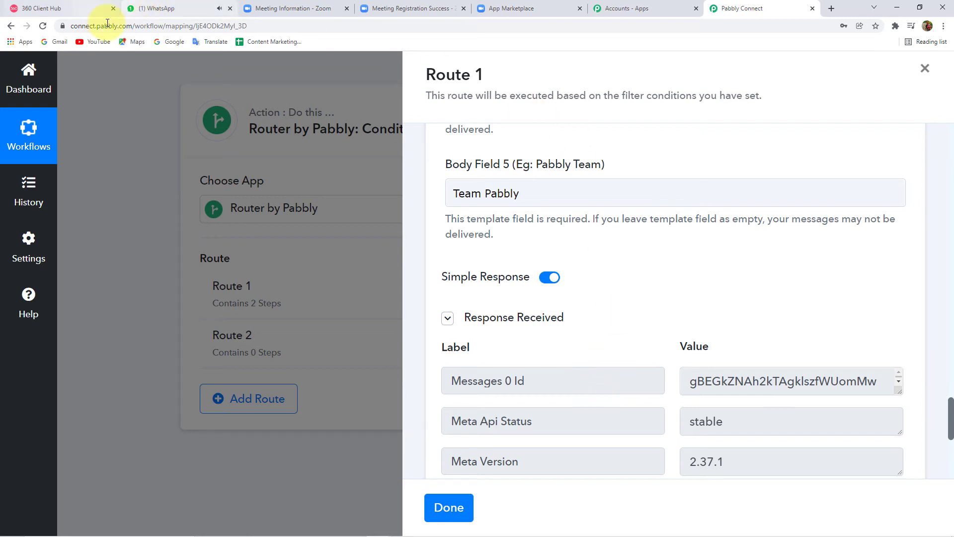
pyautogui.click(154, 10)
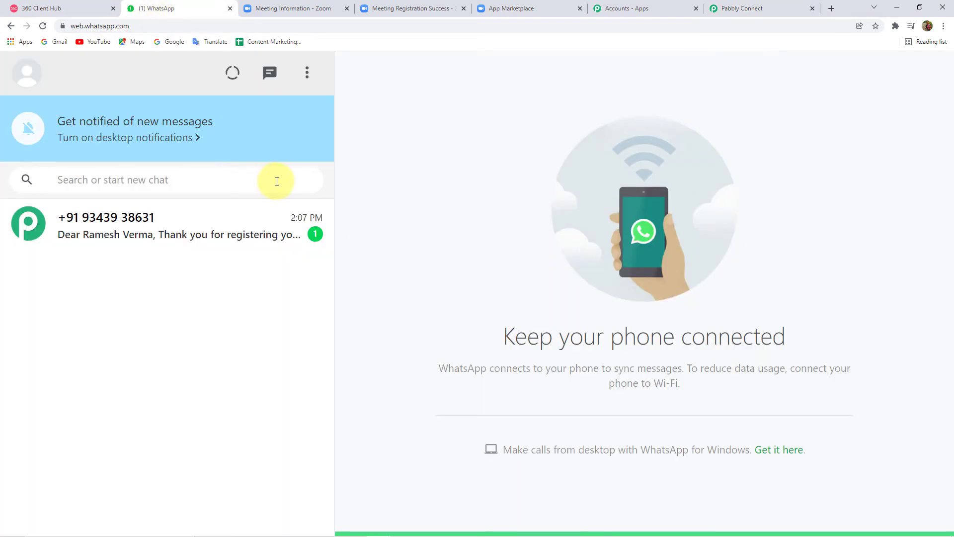
# Step: Open the unread Pabbly business chat showing the Diamond Merchant Webinar registration message
pyautogui.click(194, 232)
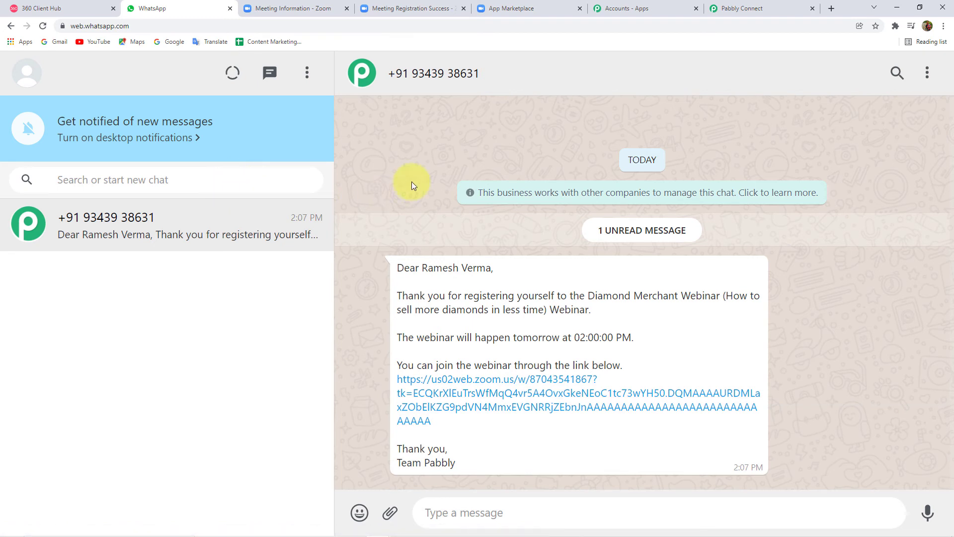
# Step: Back in Pabbly Connect, review and close Route 1 with Done, then open Route 2's steps
pyautogui.click(752, 9)
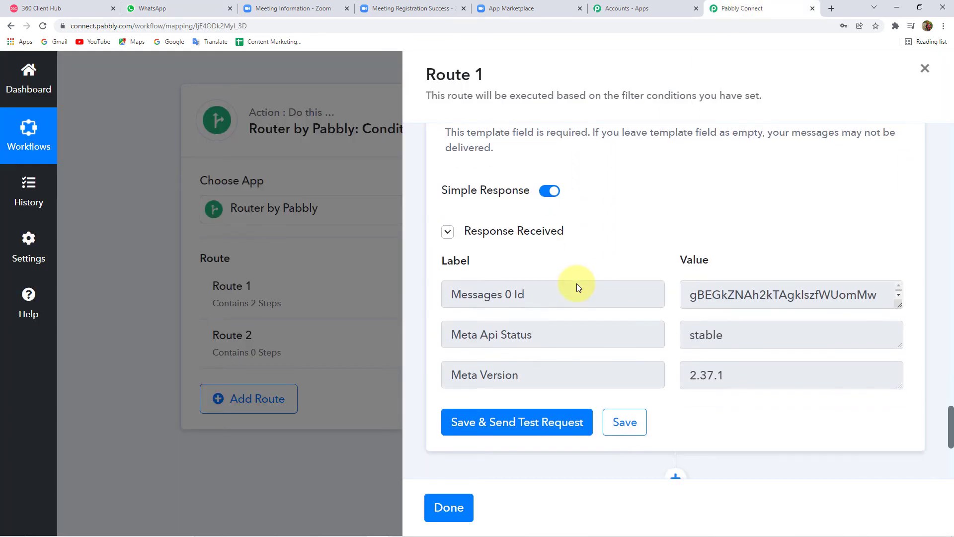
pyautogui.scroll(-3, 577, 288)
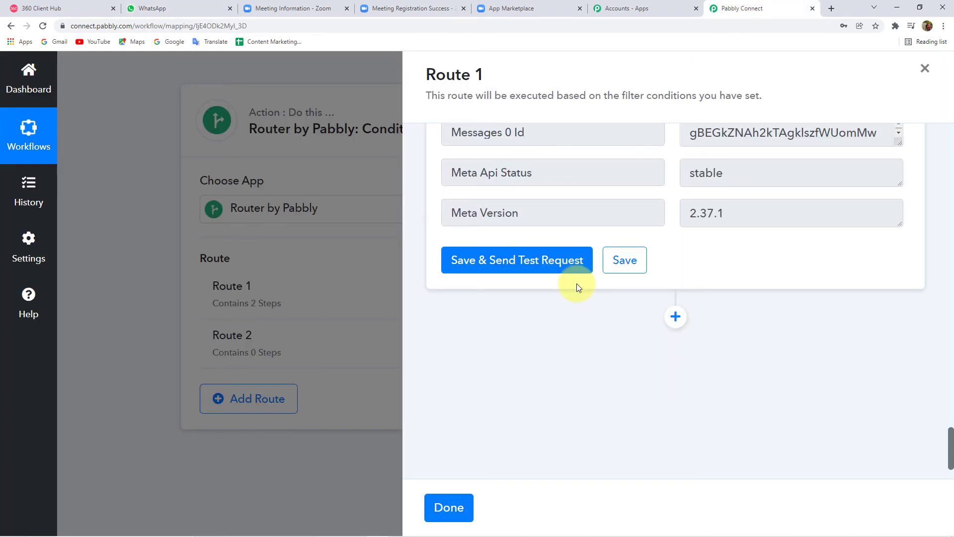
pyautogui.scroll(15, 576, 287)
pyautogui.scroll(15, 575, 285)
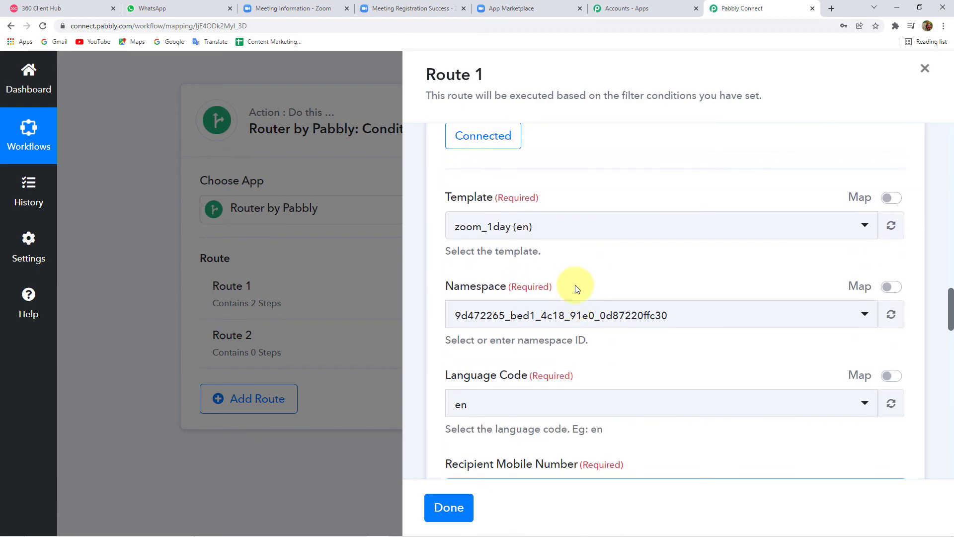
pyautogui.scroll(10, 571, 275)
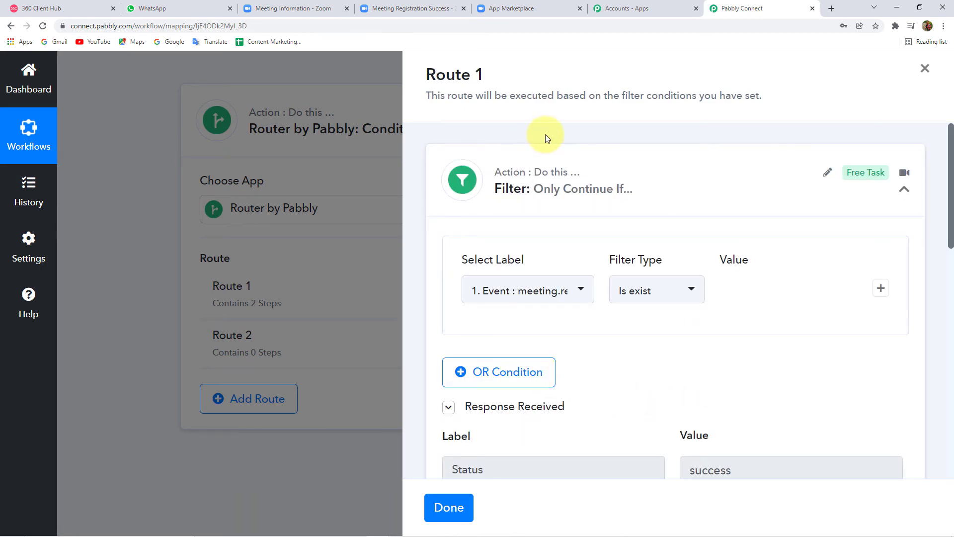
pyautogui.click(564, 193)
pyautogui.scroll(-5, 529, 351)
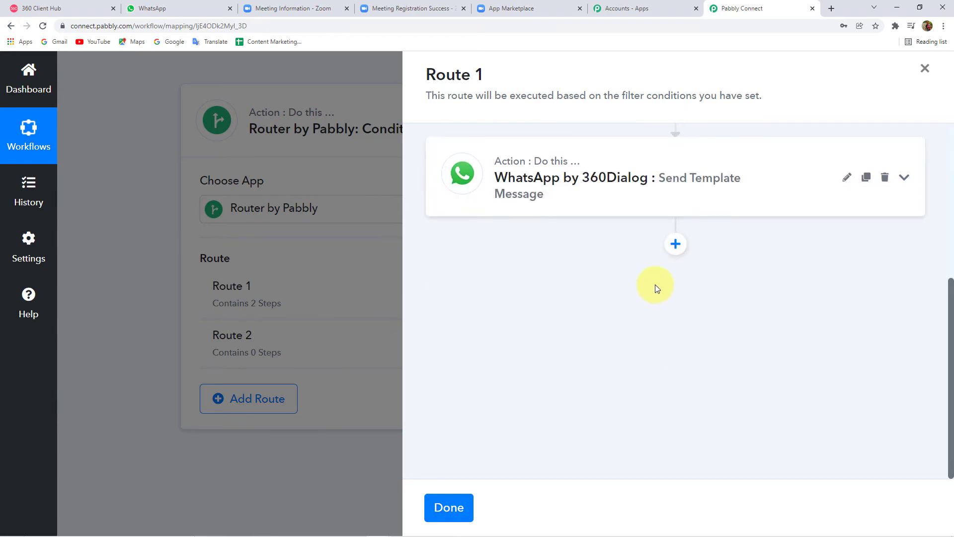
pyautogui.scroll(5, 473, 378)
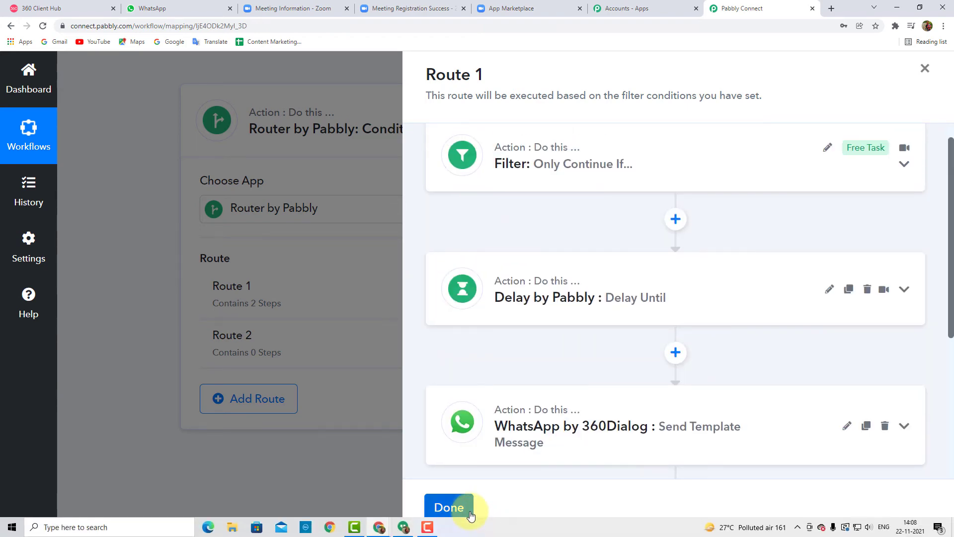
pyautogui.click(449, 507)
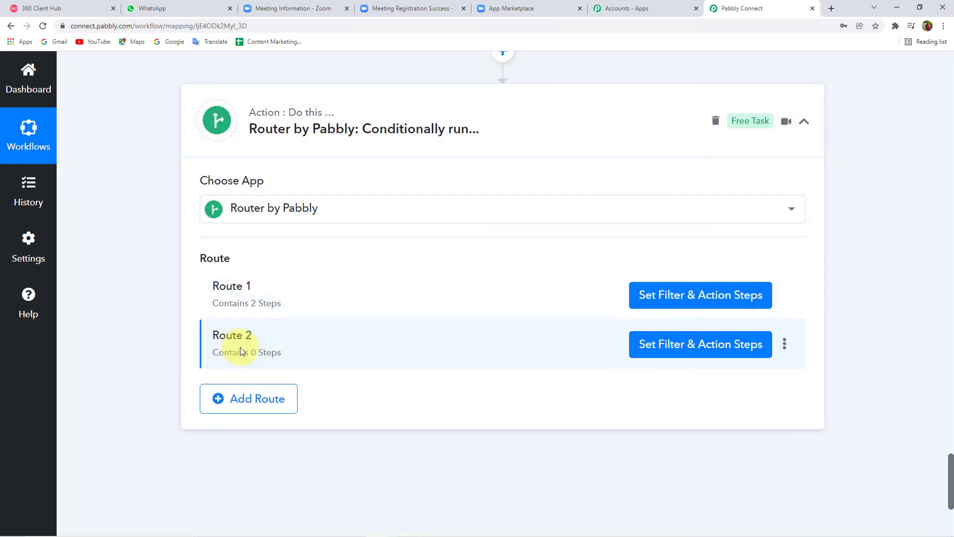
pyautogui.click(725, 346)
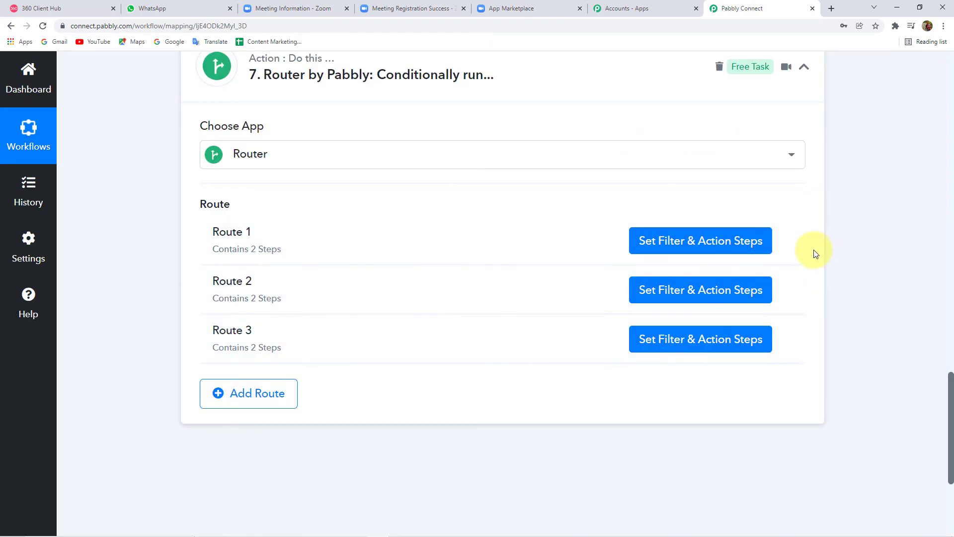
pyautogui.click(785, 243)
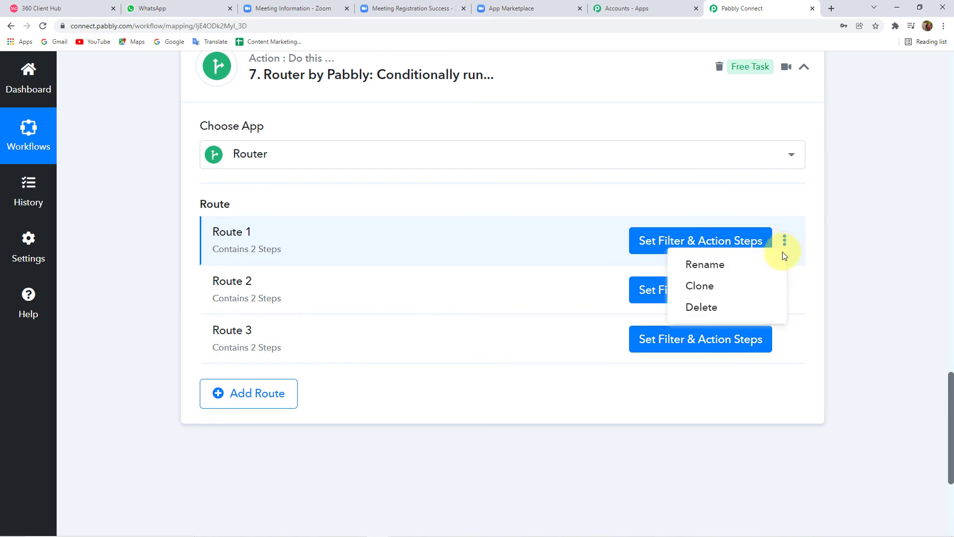
pyautogui.click(700, 287)
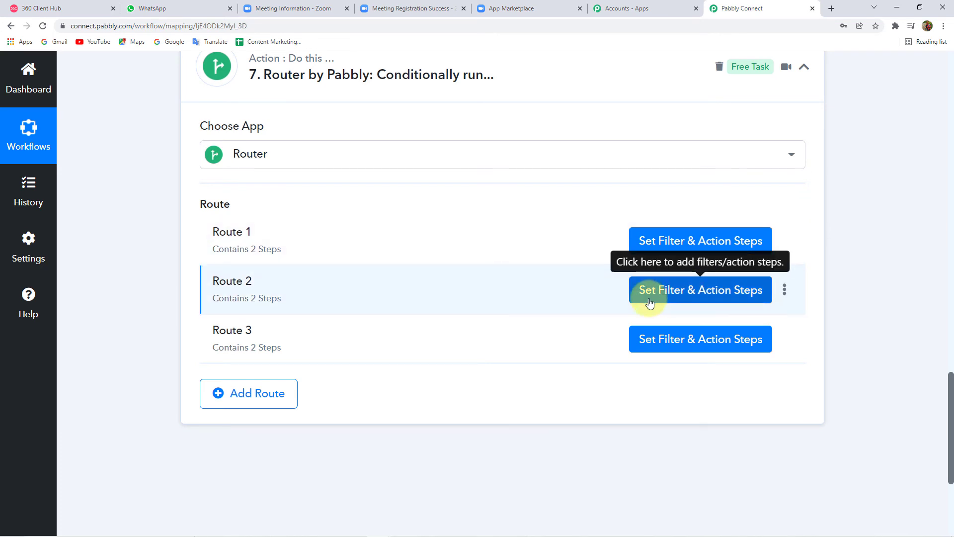
pyautogui.click(664, 241)
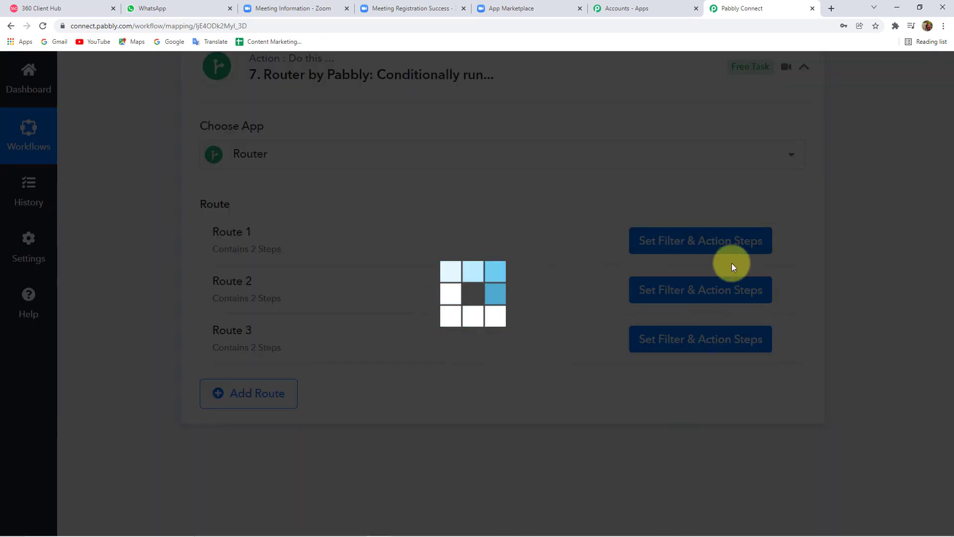
pyautogui.scroll(-3, 486, 298)
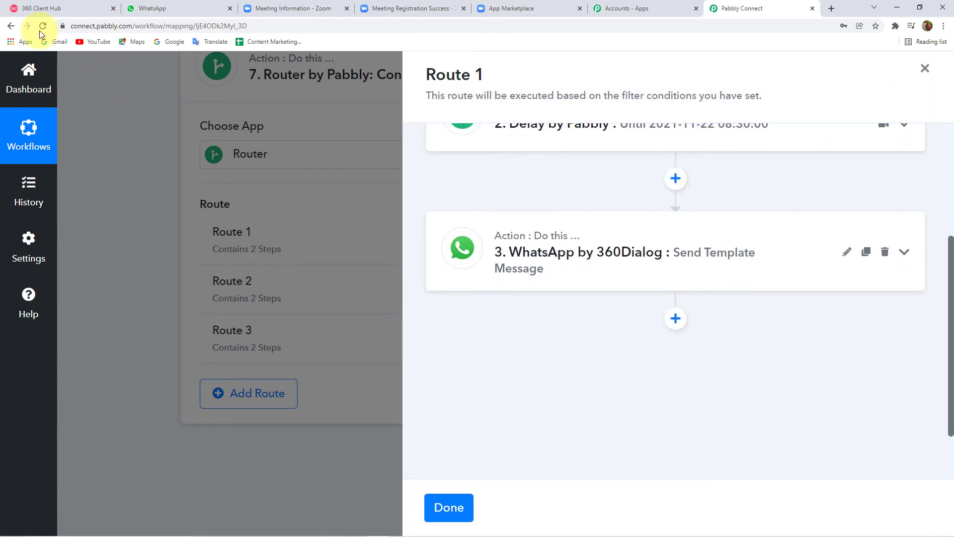
pyautogui.click(190, 7)
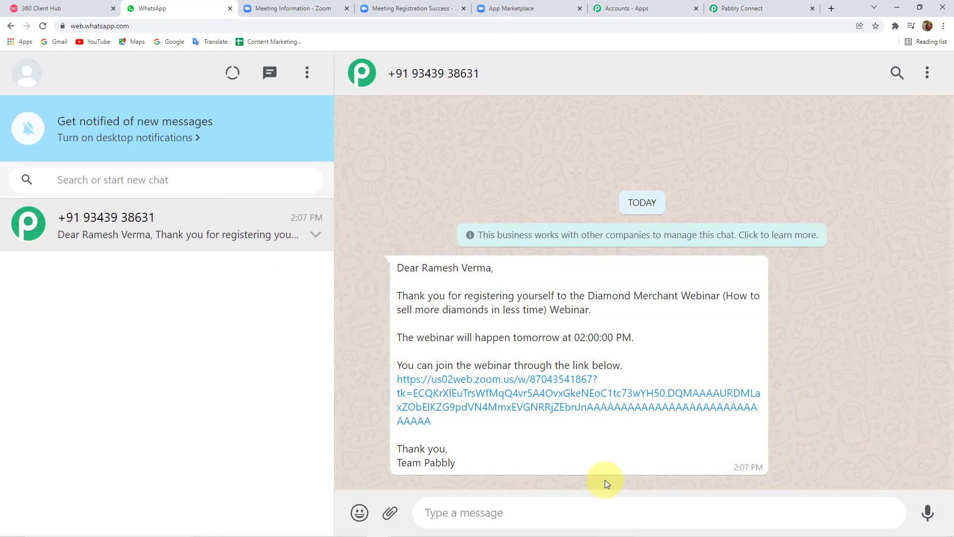
pyautogui.click(791, 8)
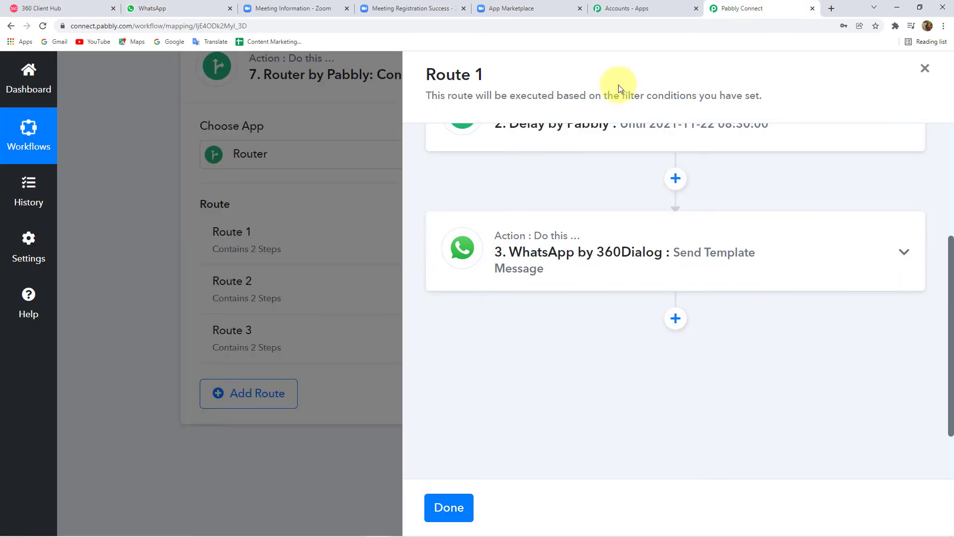
pyautogui.click(449, 507)
pyautogui.scroll(-1, 694, 290)
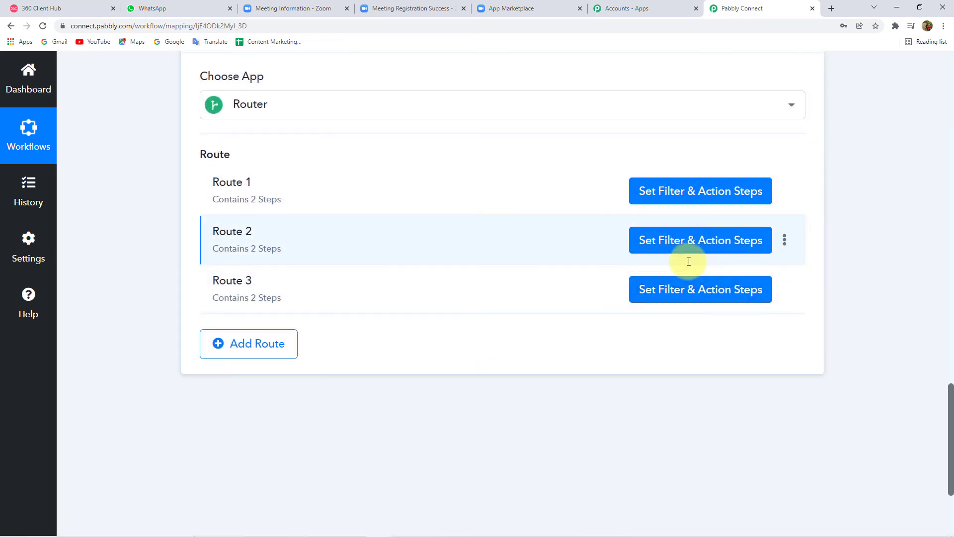
pyautogui.click(715, 243)
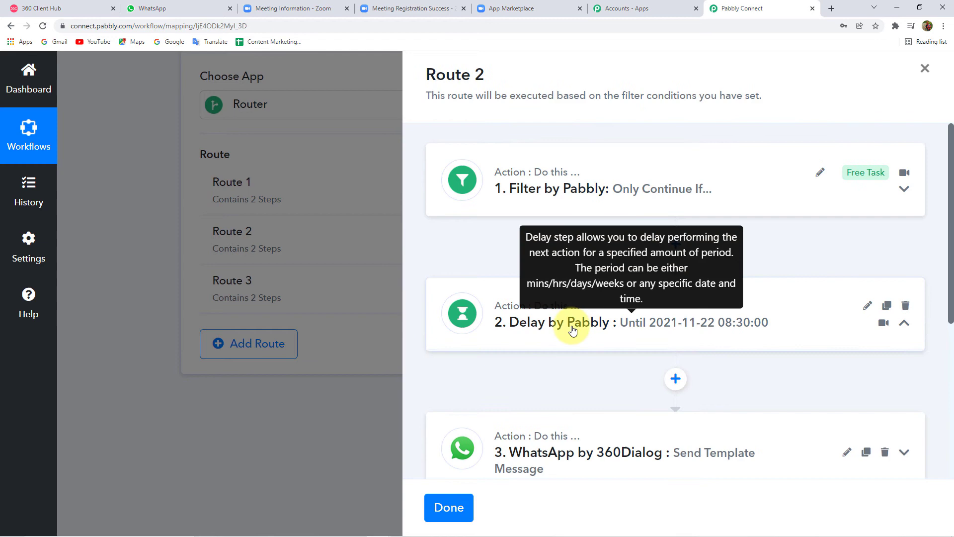
pyautogui.click(573, 330)
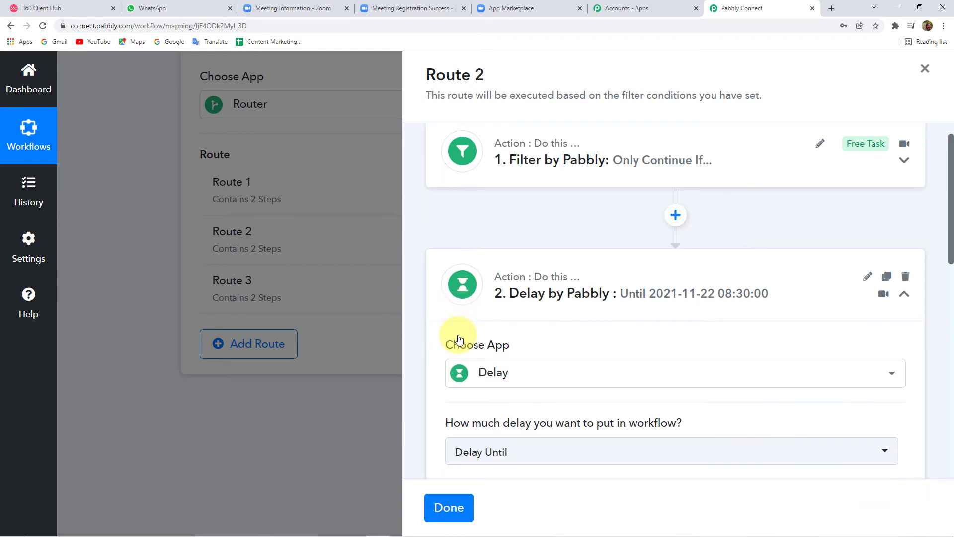
pyautogui.scroll(-3, 453, 338)
pyautogui.scroll(-2, 579, 304)
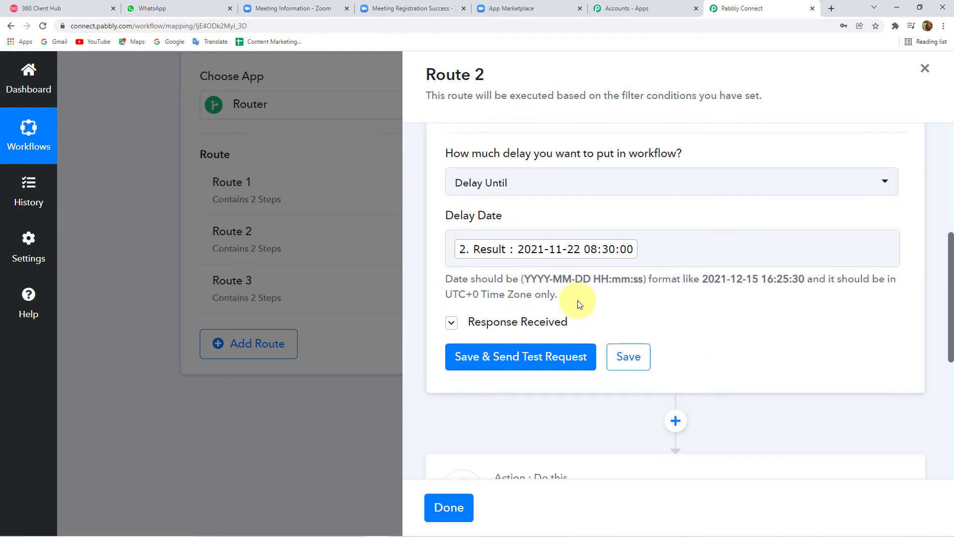
pyautogui.click(673, 248)
pyautogui.press('BackSpace')
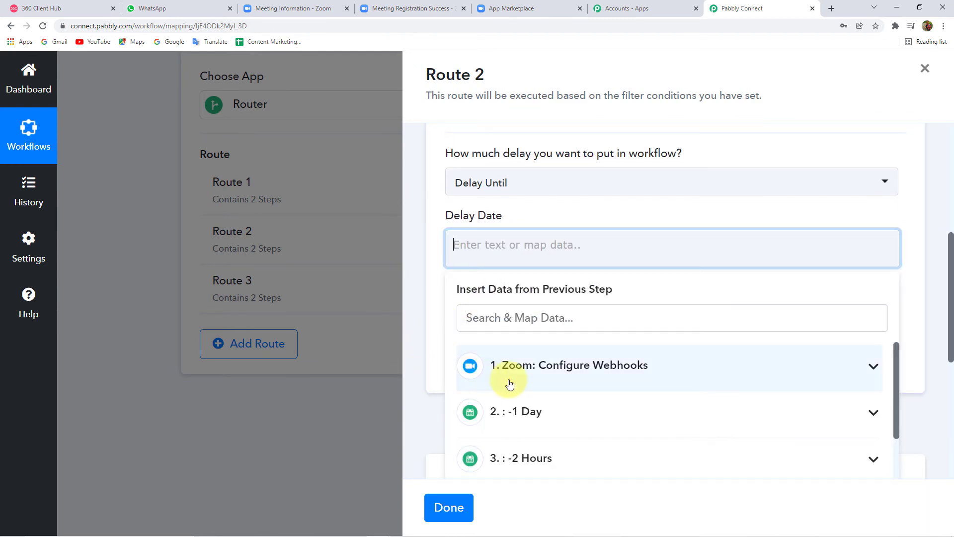
pyautogui.scroll(-2, 464, 409)
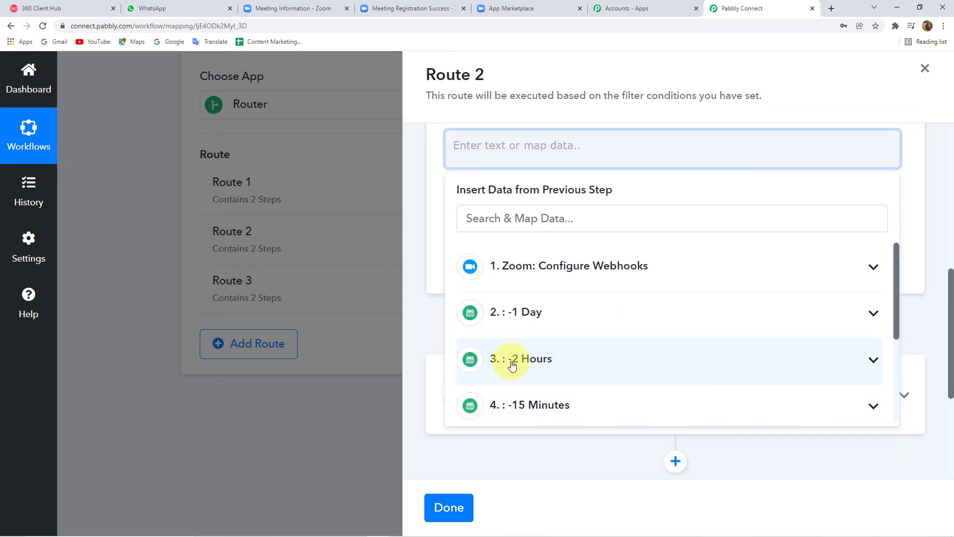
pyautogui.click(565, 363)
pyautogui.scroll(-2, 510, 355)
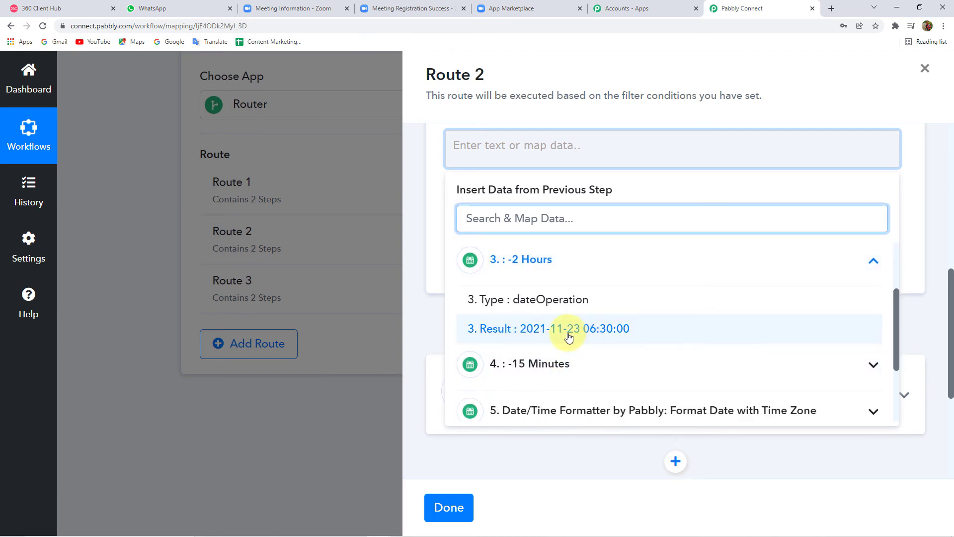
pyautogui.click(604, 337)
pyautogui.click(416, 208)
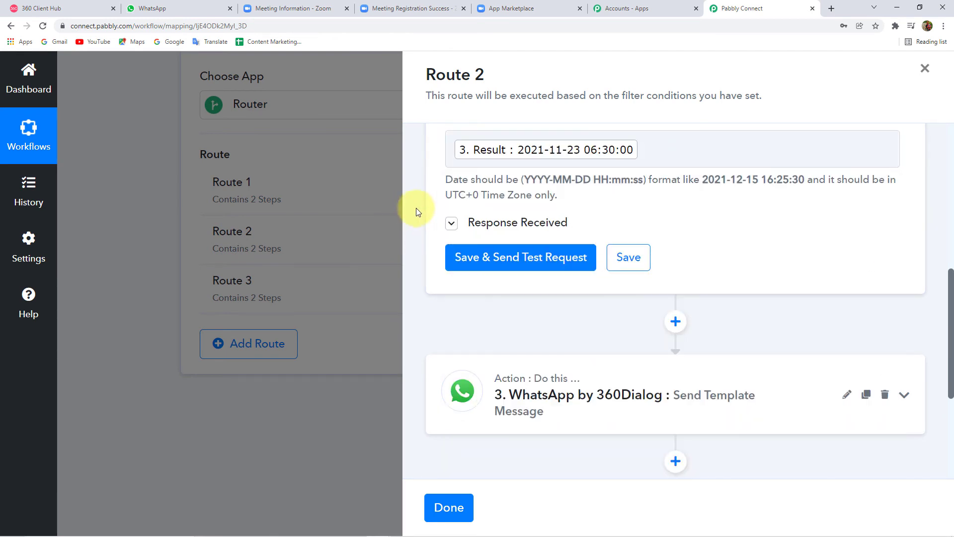
pyautogui.click(522, 258)
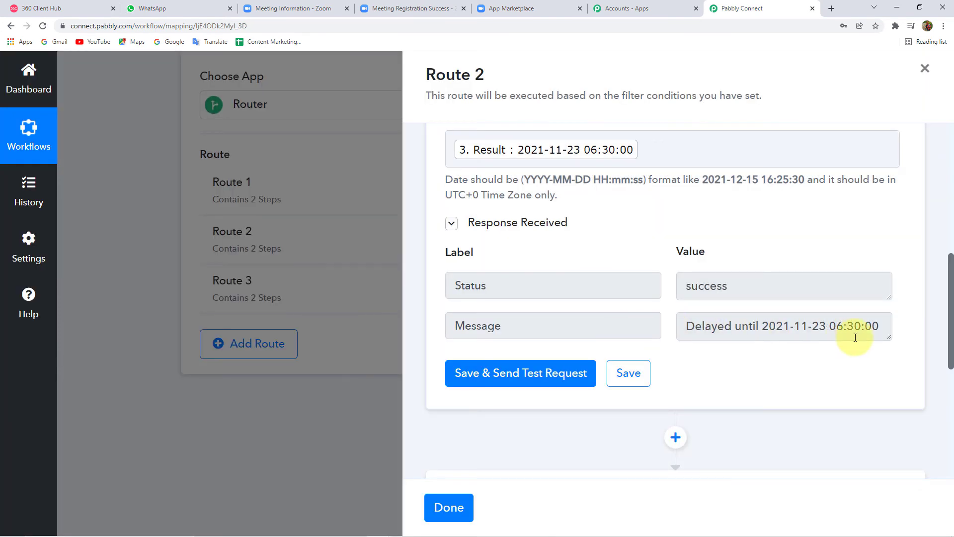
pyautogui.scroll(-3, 776, 343)
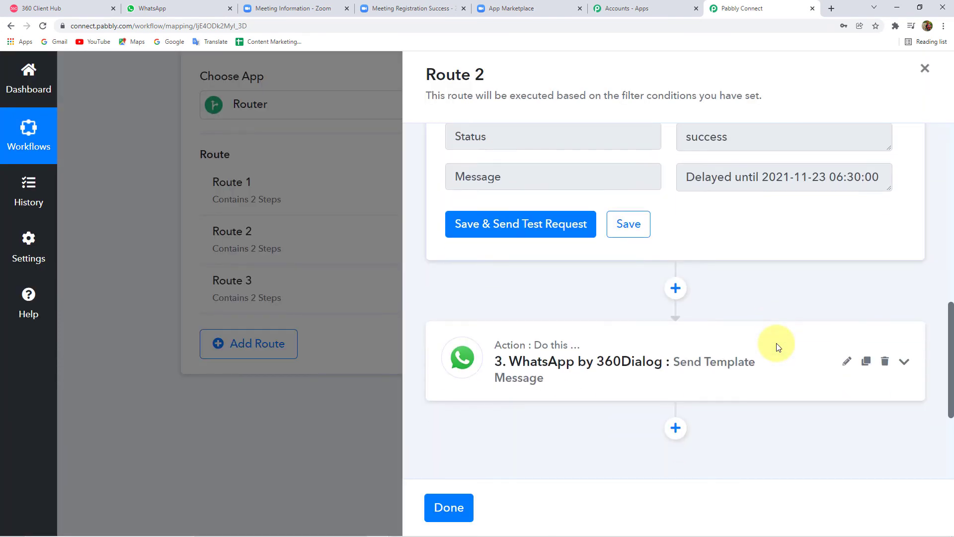
# Step: Refresh the 360Dialog template list, search '2', and select zoom_2hours (en) for Route 2
pyautogui.click(619, 357)
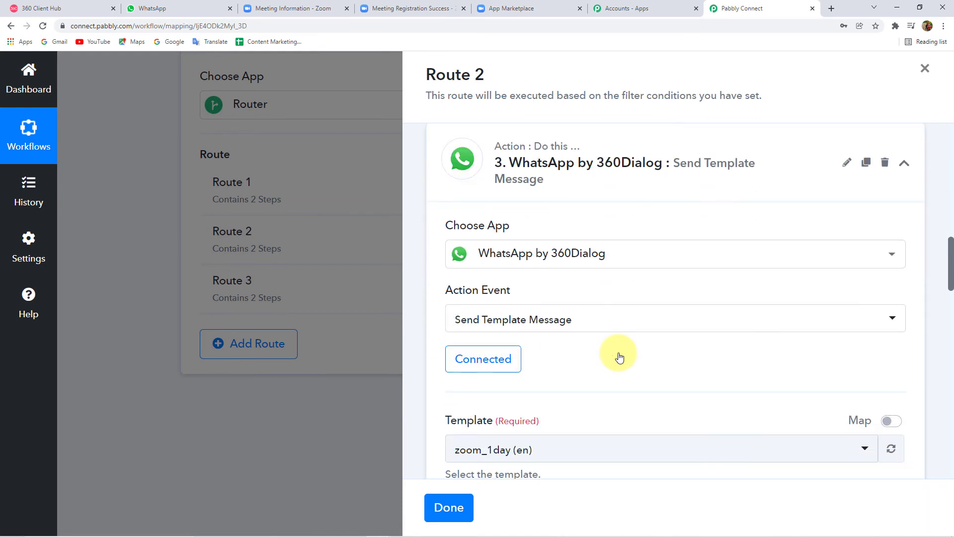
pyautogui.scroll(-4, 619, 356)
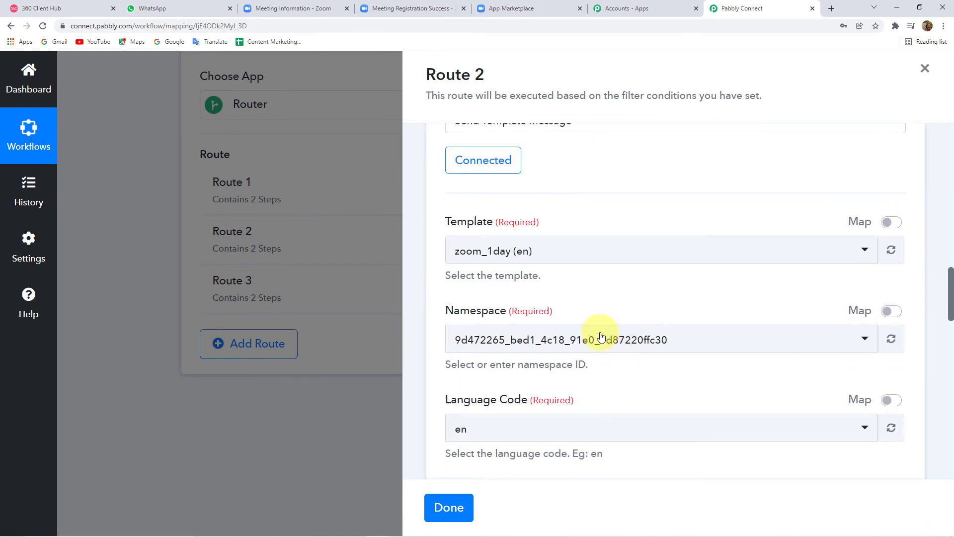
pyautogui.click(531, 255)
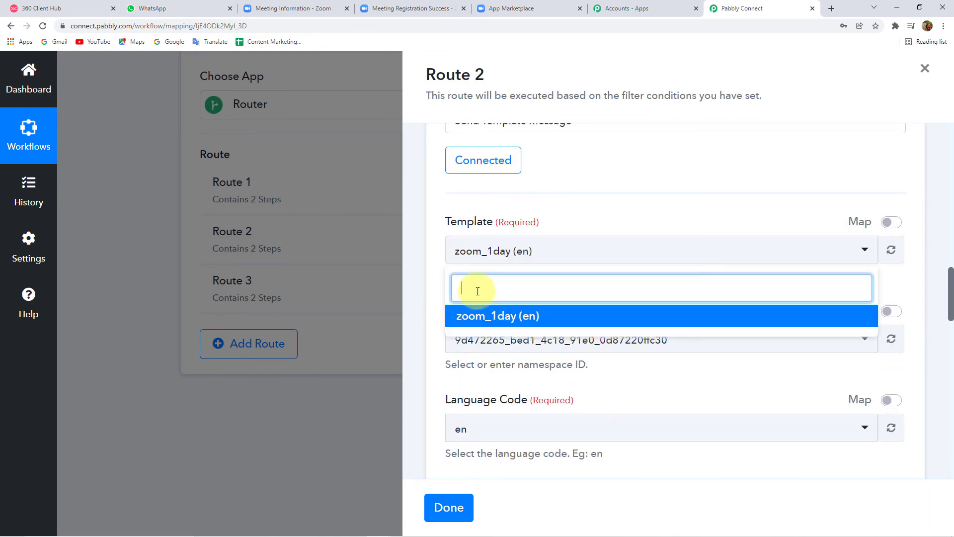
pyautogui.click(892, 250)
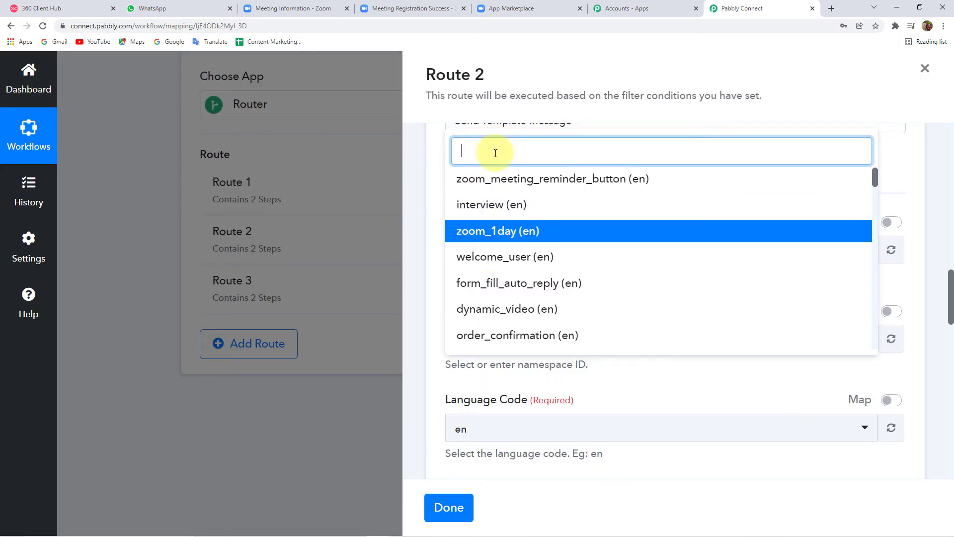
pyautogui.write('2')
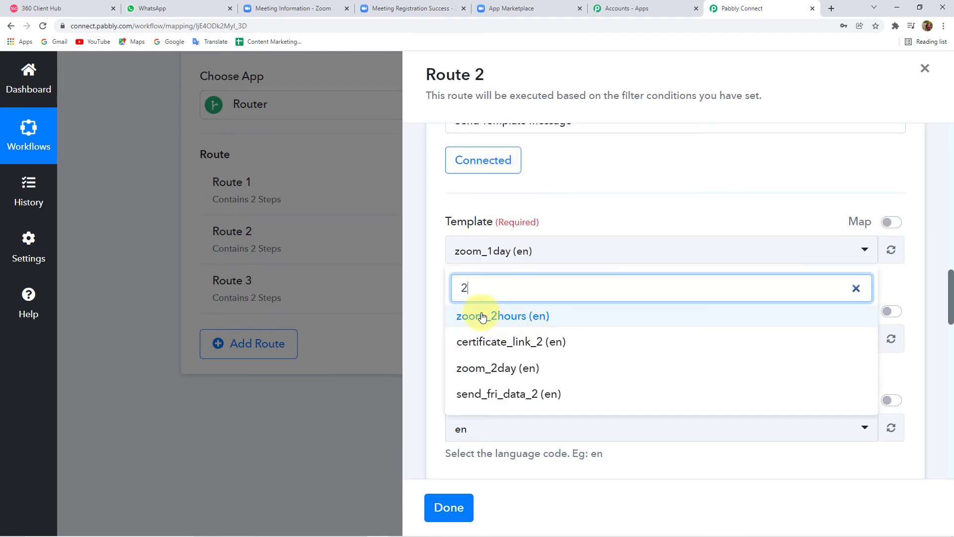
pyautogui.click(497, 316)
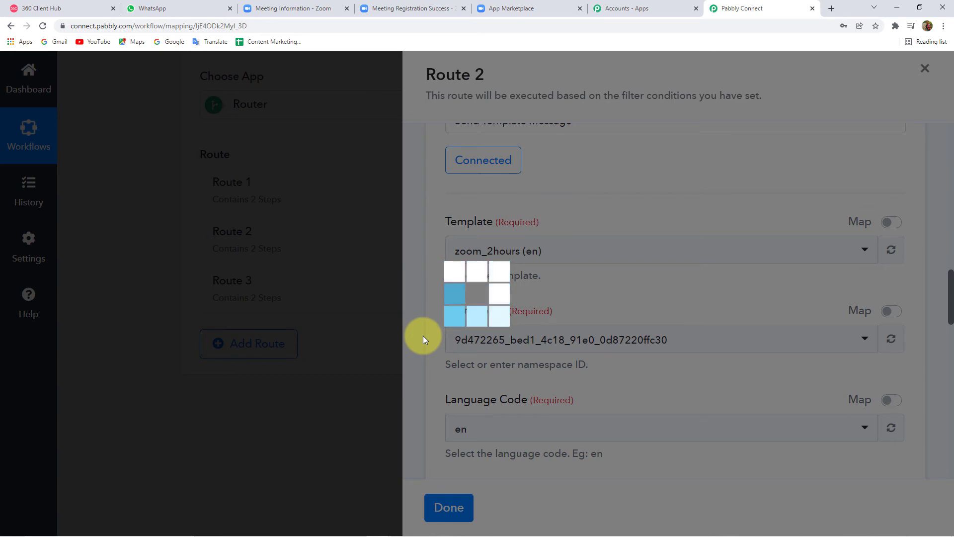
# Step: Map the Zoom registrant's First Name into Route 2's Body Field 1
pyautogui.scroll(-8, 424, 337)
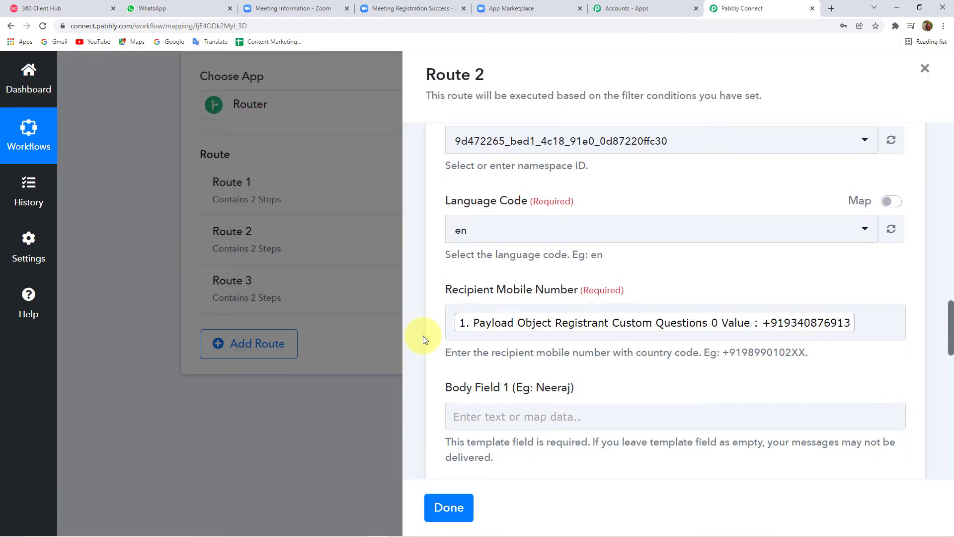
pyautogui.click(548, 225)
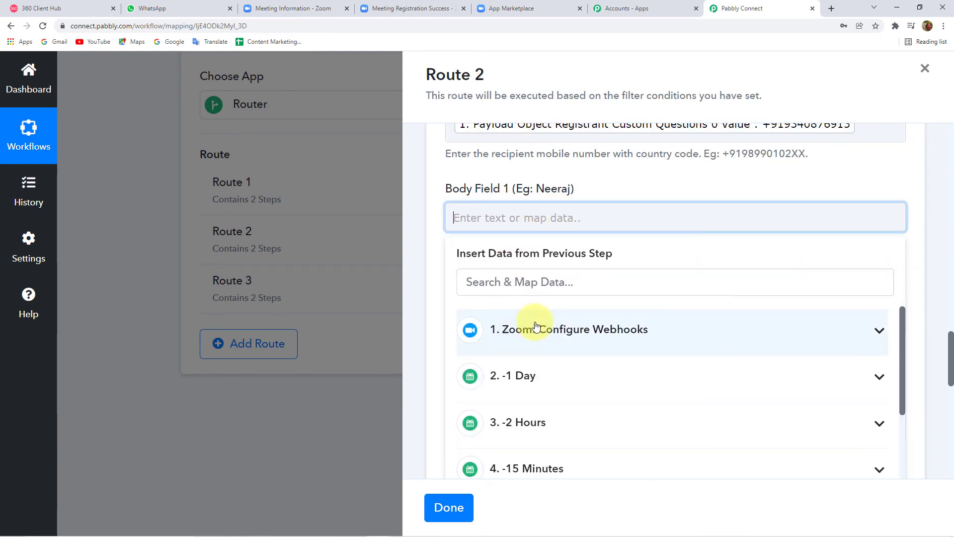
pyautogui.click(421, 245)
pyautogui.click(565, 215)
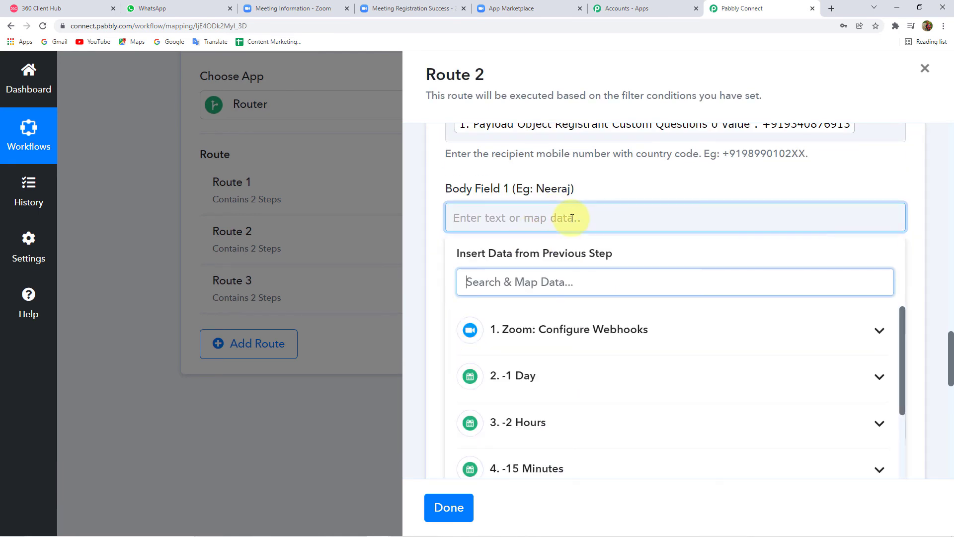
pyautogui.scroll(-3, 532, 367)
pyautogui.scroll(3, 542, 382)
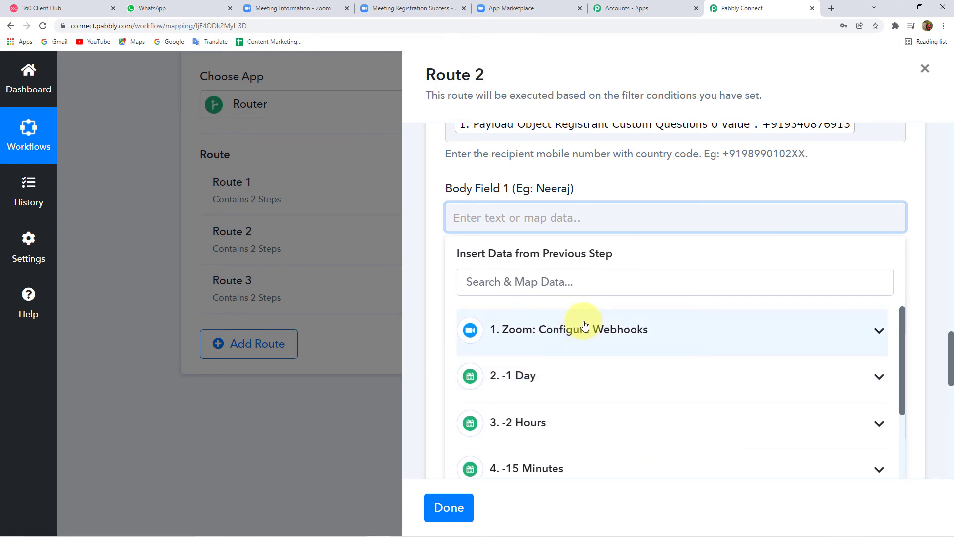
pyautogui.click(577, 326)
pyautogui.scroll(-2, 430, 331)
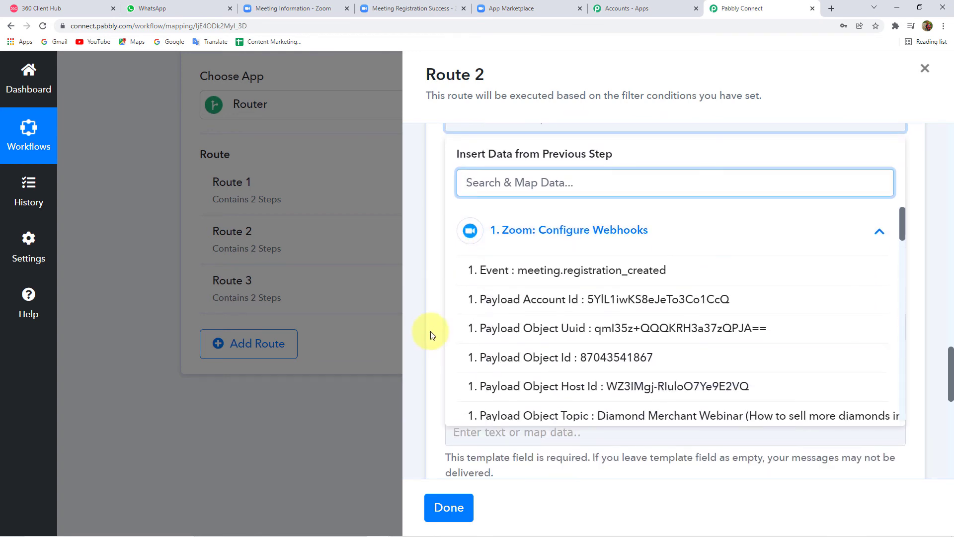
pyautogui.scroll(-3, 517, 356)
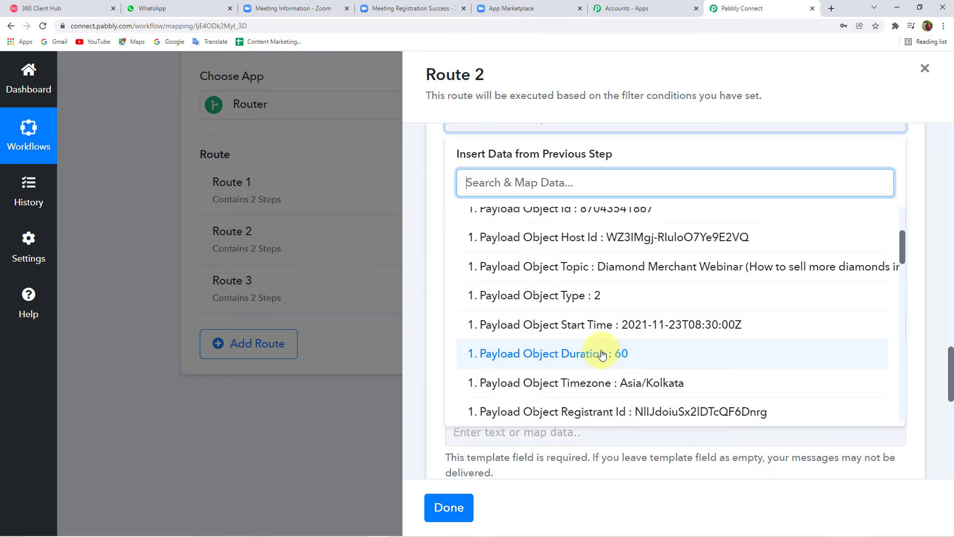
pyautogui.scroll(2, 605, 333)
pyautogui.scroll(-6, 603, 343)
pyautogui.scroll(1, 646, 323)
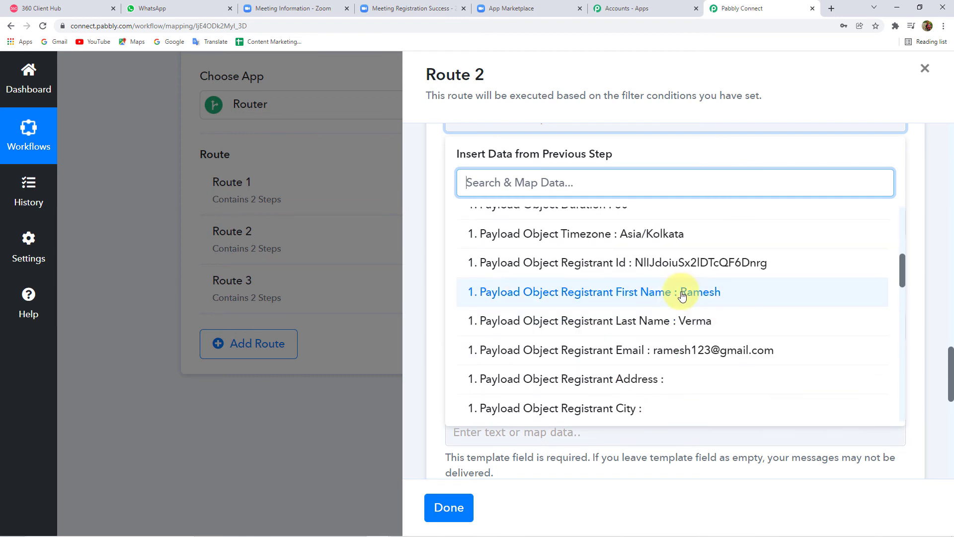
pyautogui.click(683, 294)
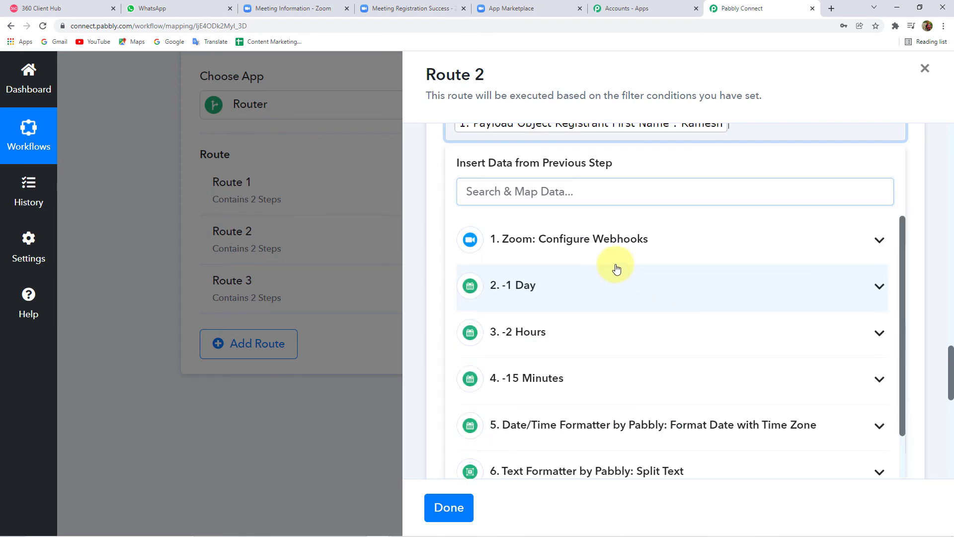
pyautogui.click(421, 194)
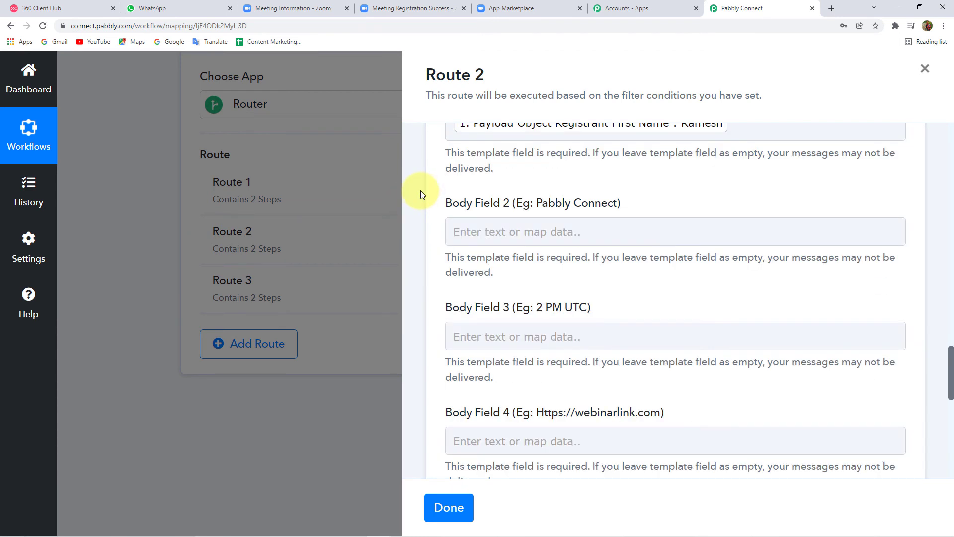
# Step: Append the registrant's Last Name after the first name in Body Field 1
pyautogui.scroll(4, 428, 198)
pyautogui.click(746, 274)
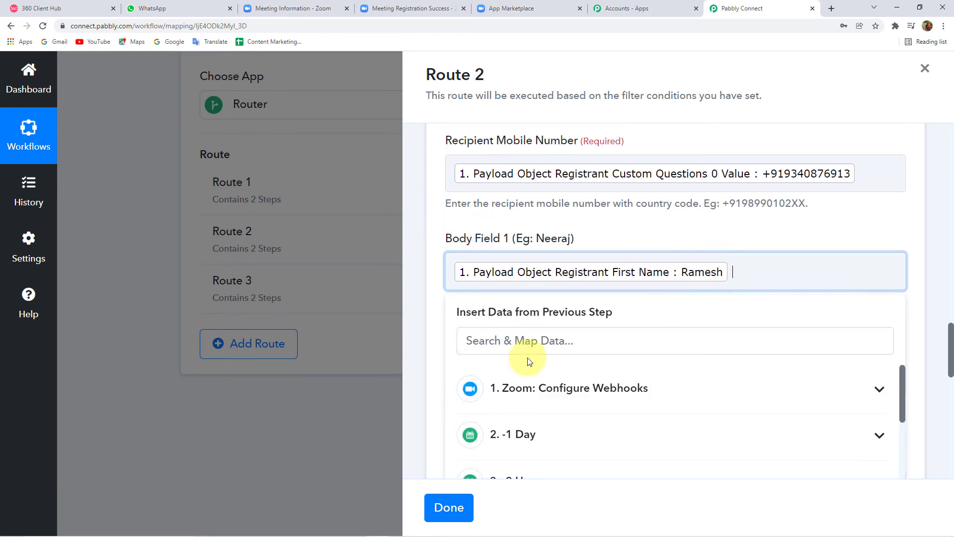
pyautogui.click(505, 386)
pyautogui.scroll(-6, 696, 413)
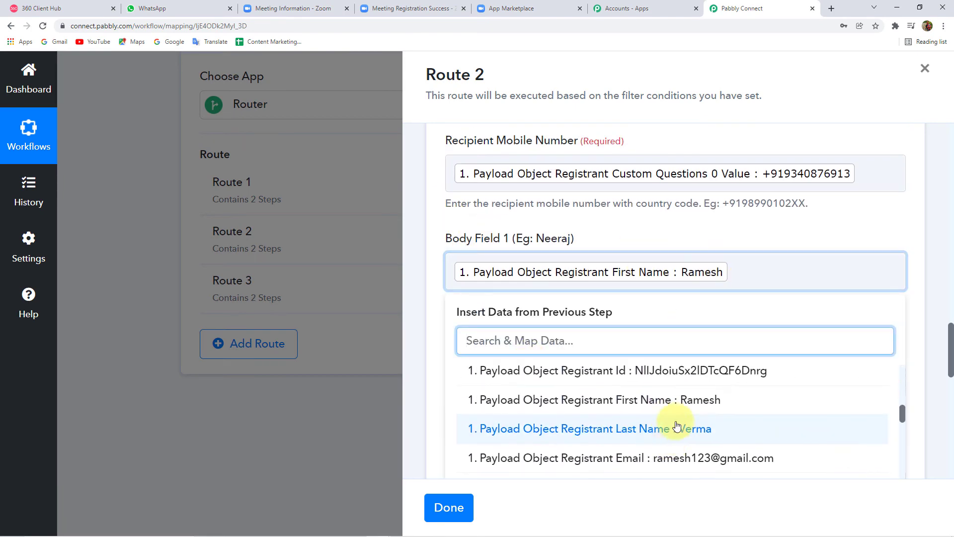
pyautogui.click(677, 427)
pyautogui.click(421, 299)
pyautogui.scroll(-5, 443, 299)
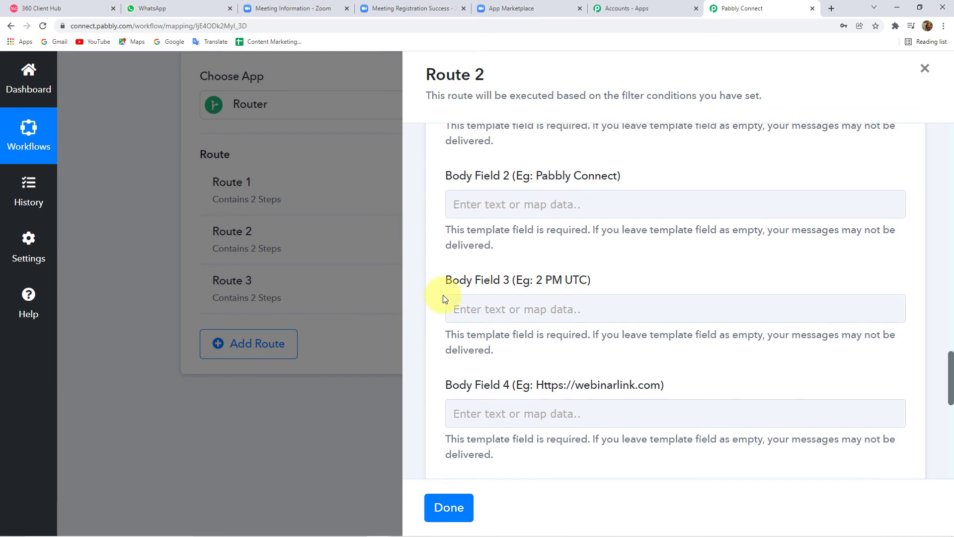
pyautogui.scroll(2, 443, 298)
pyautogui.click(561, 304)
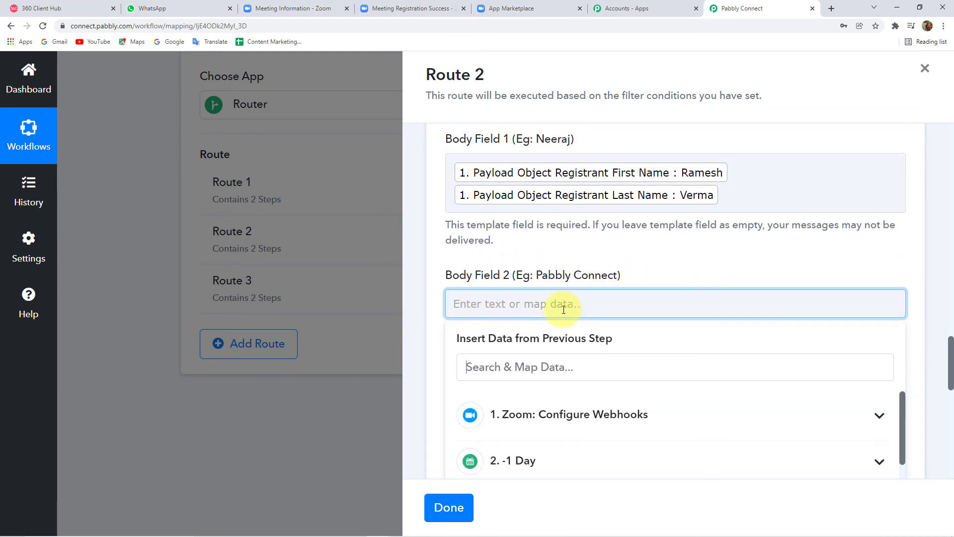
# Step: Map the Zoom Payload Object Topic into Body Field 2
pyautogui.click(531, 414)
pyautogui.scroll(-3, 427, 343)
pyautogui.scroll(-3, 711, 380)
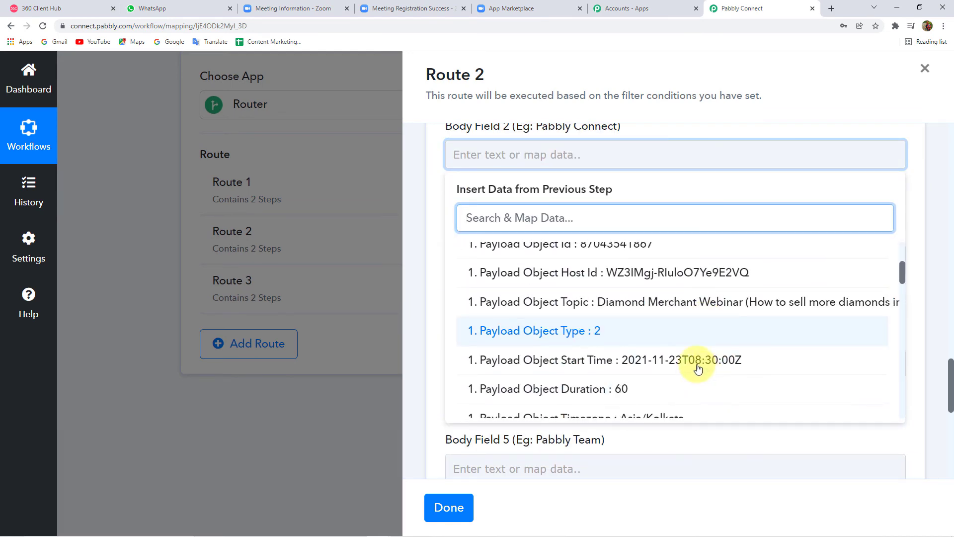
pyautogui.click(661, 302)
pyautogui.click(418, 249)
# Step: Insert the Split Text Result 1 time (02:00:00) into Body Field 3
pyautogui.scroll(-2, 417, 249)
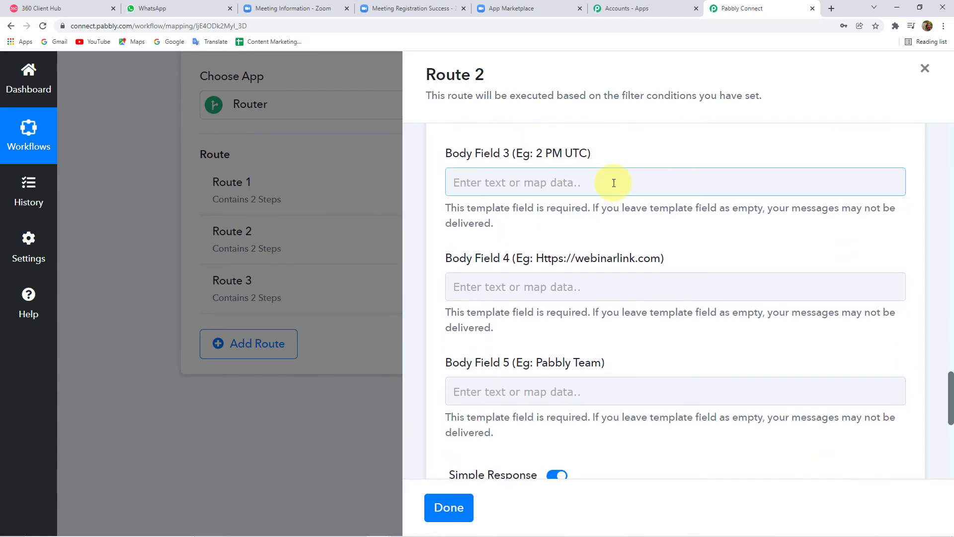
pyautogui.click(614, 183)
pyautogui.click(564, 296)
pyautogui.scroll(-2, 420, 297)
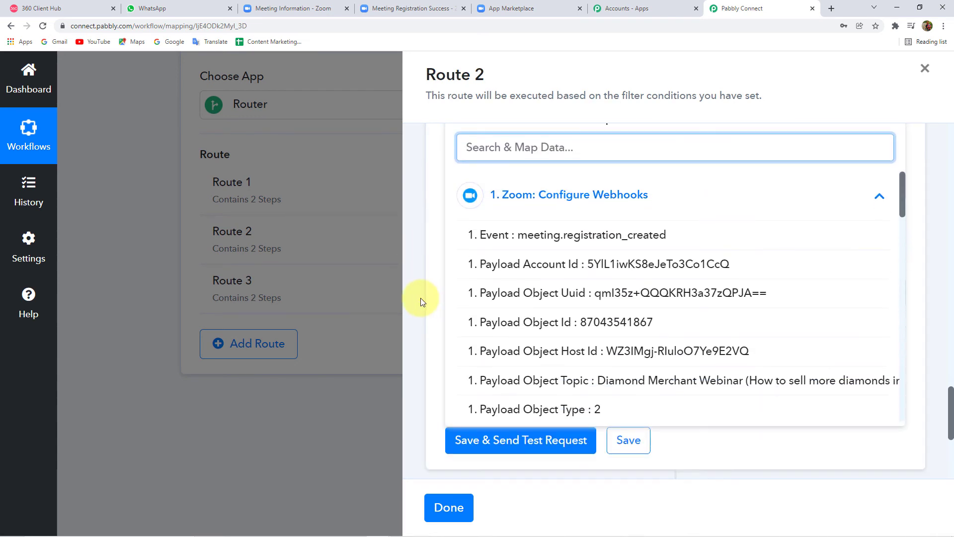
pyautogui.scroll(-2, 637, 343)
pyautogui.click(572, 281)
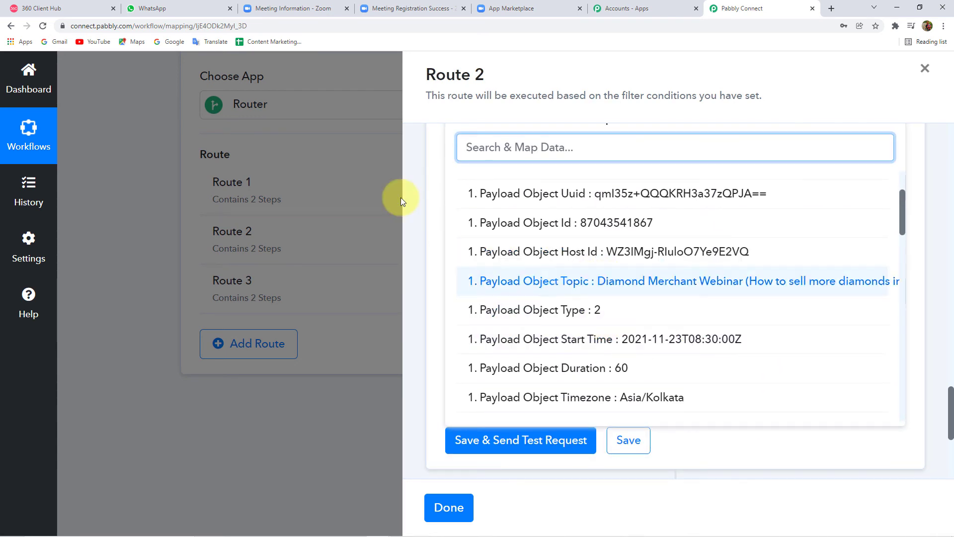
pyautogui.scroll(3, 420, 196)
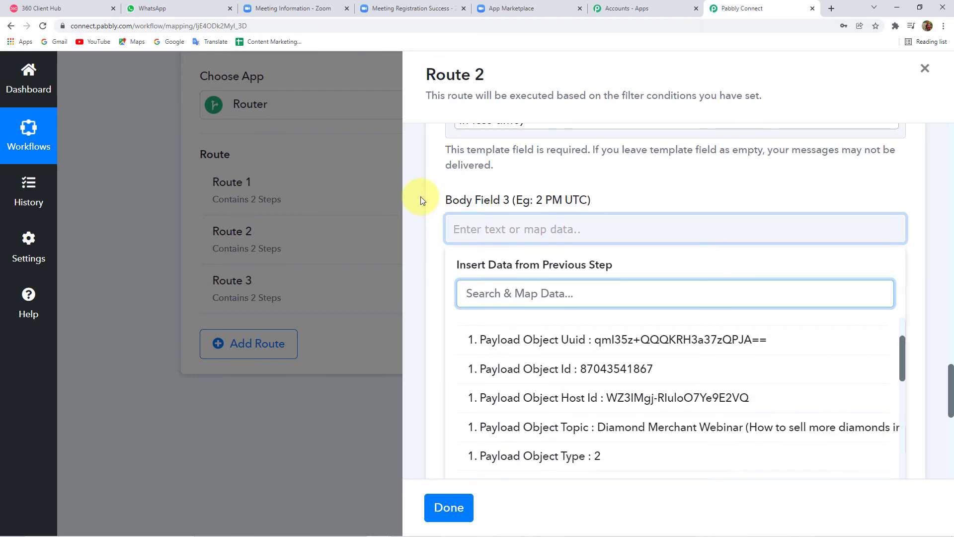
pyautogui.scroll(-2, 421, 196)
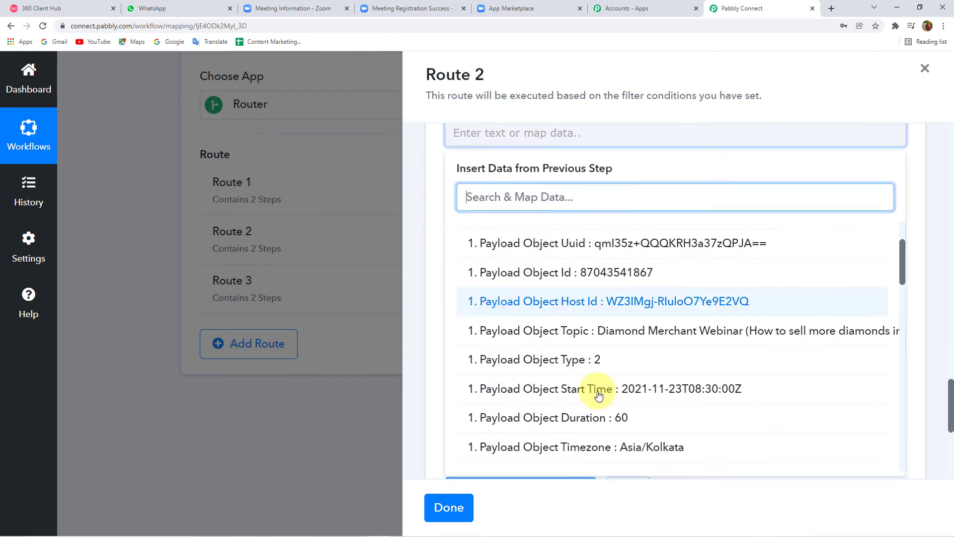
pyautogui.click(485, 140)
pyautogui.scroll(-10, 524, 345)
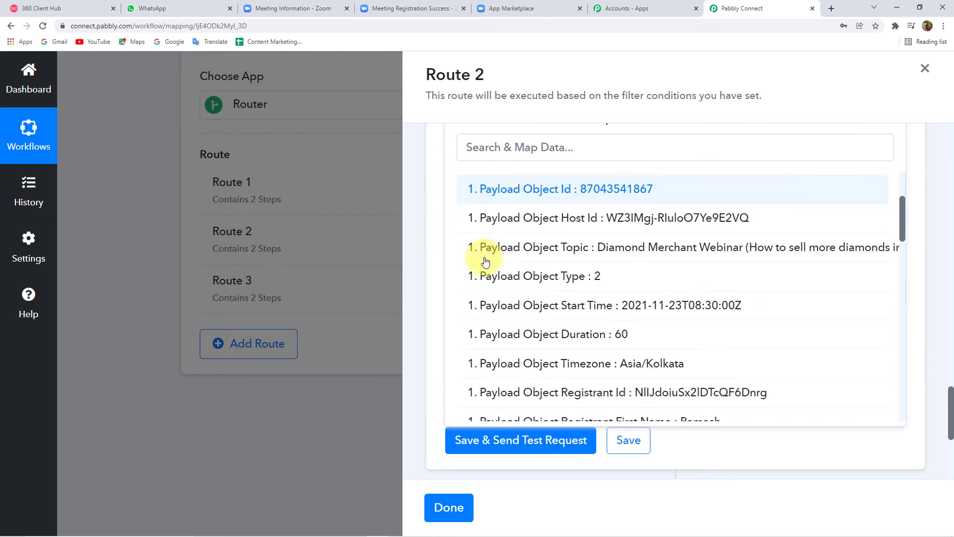
pyautogui.scroll(-2, 551, 358)
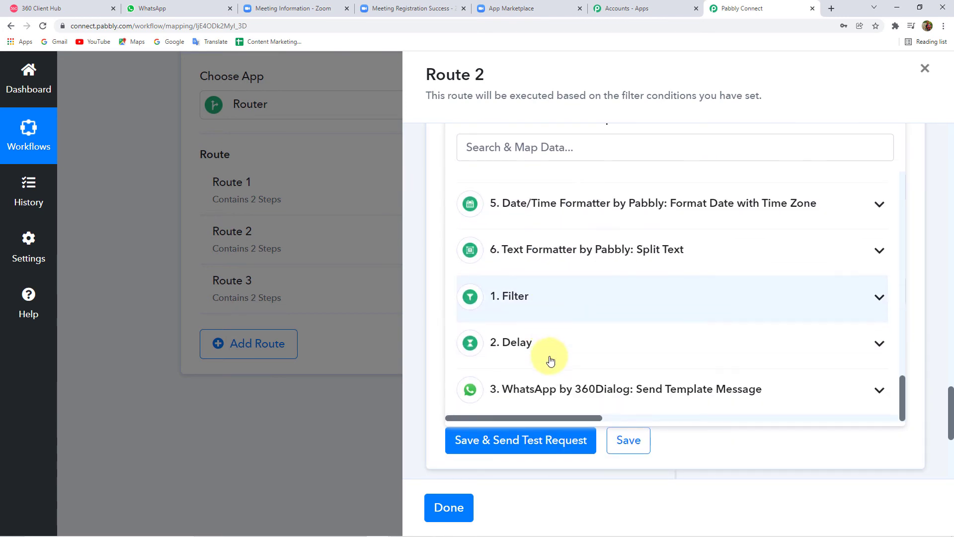
pyautogui.click(621, 253)
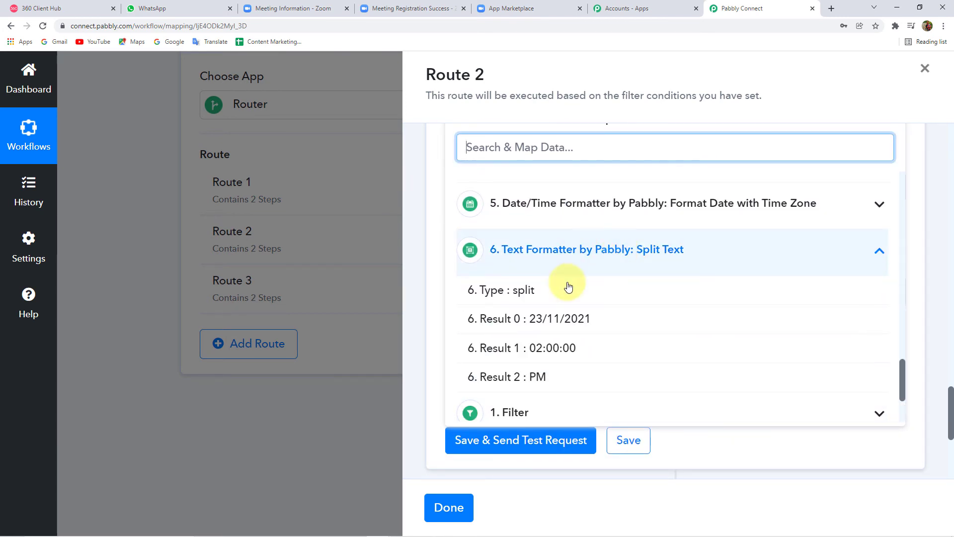
pyautogui.click(559, 350)
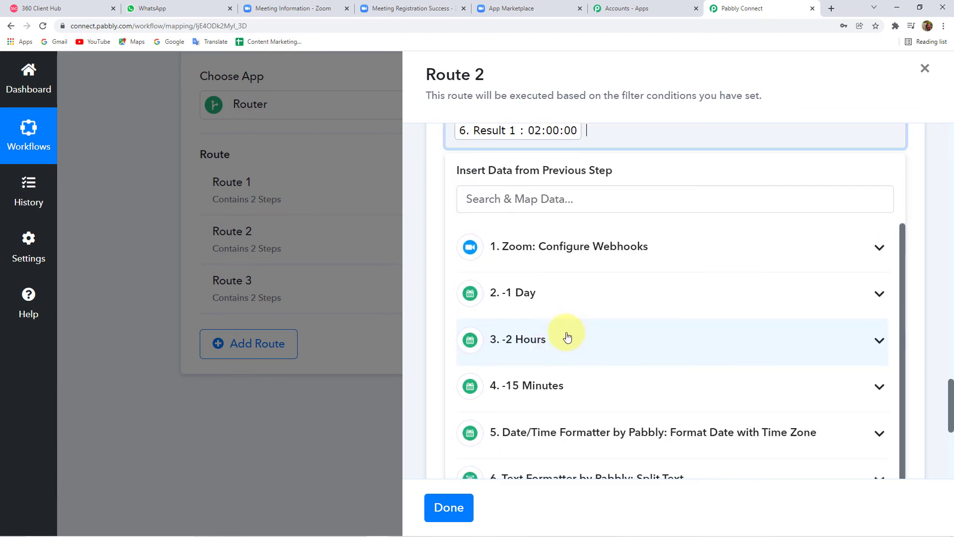
# Step: Add Split Text Result 2 (PM) after the time in Body Field 3
pyautogui.scroll(-2, 572, 422)
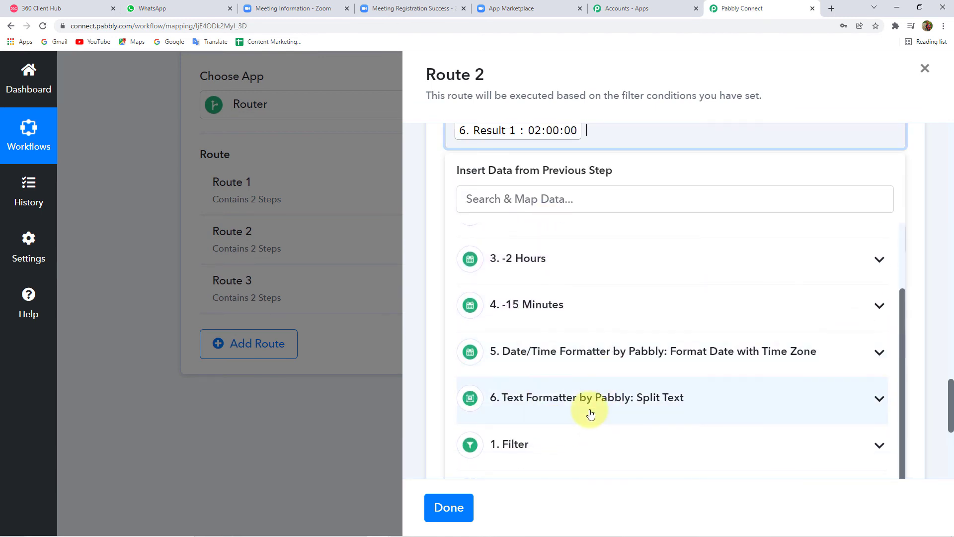
pyautogui.click(590, 411)
pyautogui.scroll(-2, 557, 437)
pyautogui.click(543, 424)
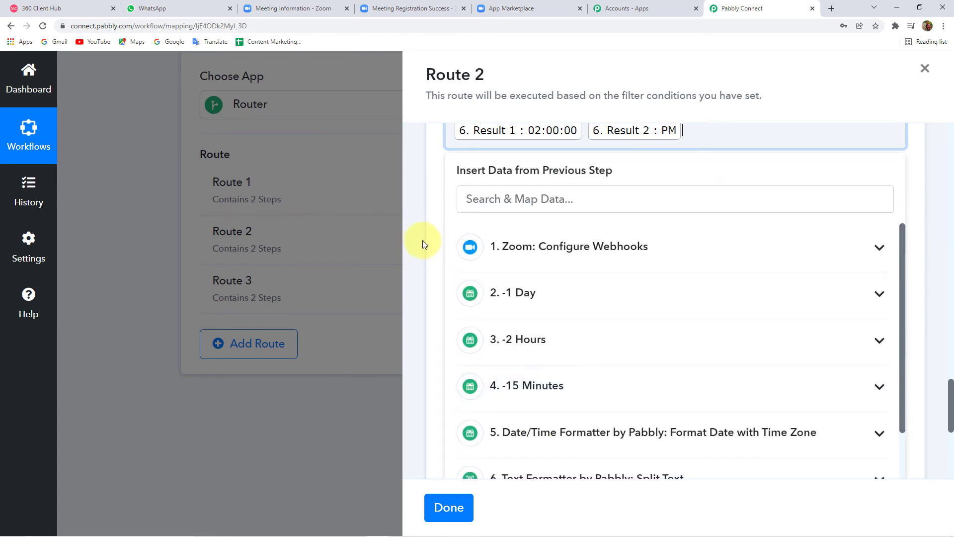
pyautogui.click(419, 237)
pyautogui.scroll(1, 420, 236)
# Step: Map the Zoom registrant's Join Url into Route 2's Body Field 4
pyautogui.scroll(-2, 465, 225)
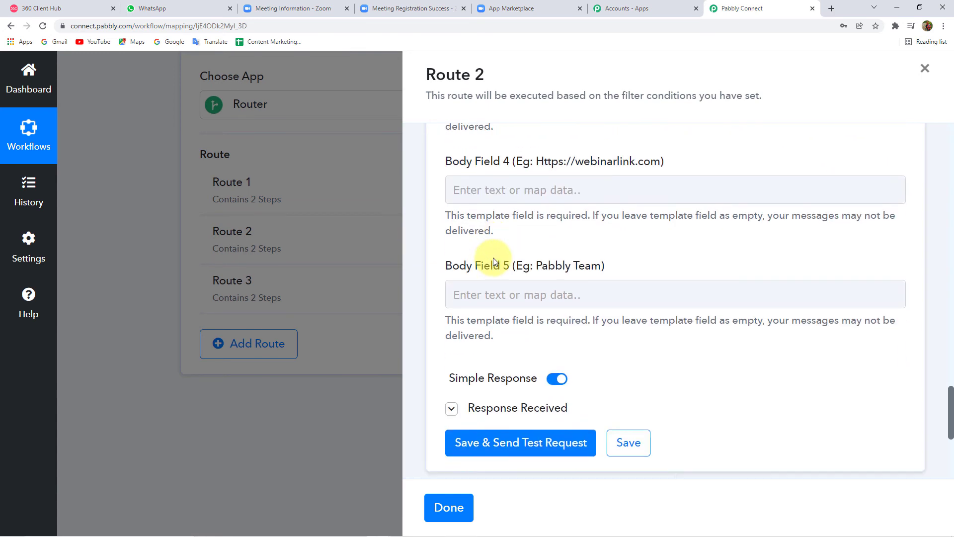
pyautogui.click(596, 190)
pyautogui.click(587, 309)
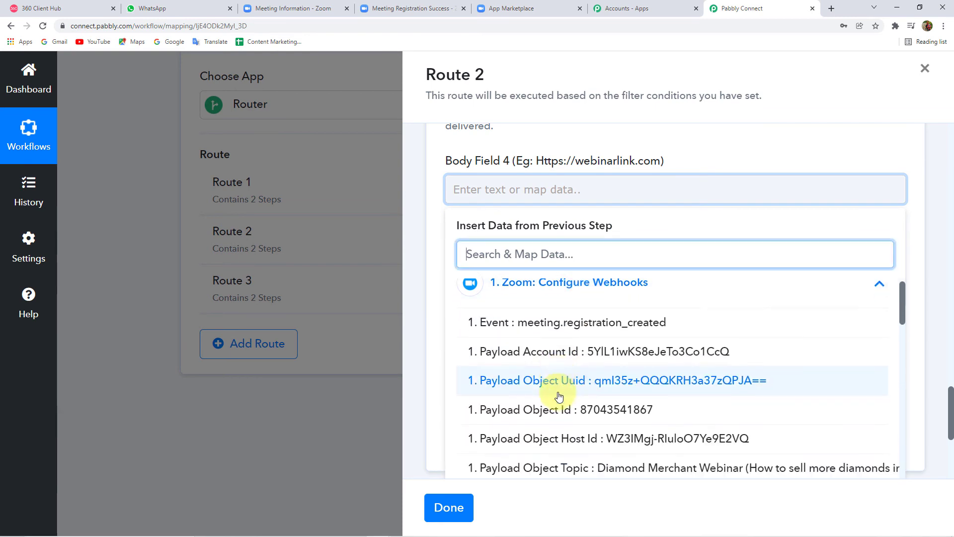
pyautogui.scroll(-15, 558, 394)
pyautogui.scroll(2, 616, 395)
pyautogui.scroll(2, 646, 397)
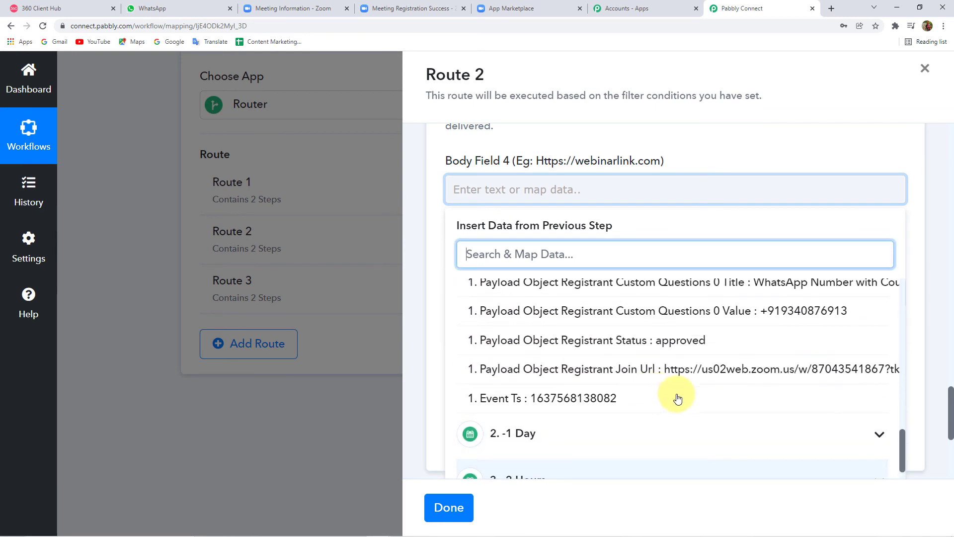
pyautogui.click(653, 372)
pyautogui.click(426, 213)
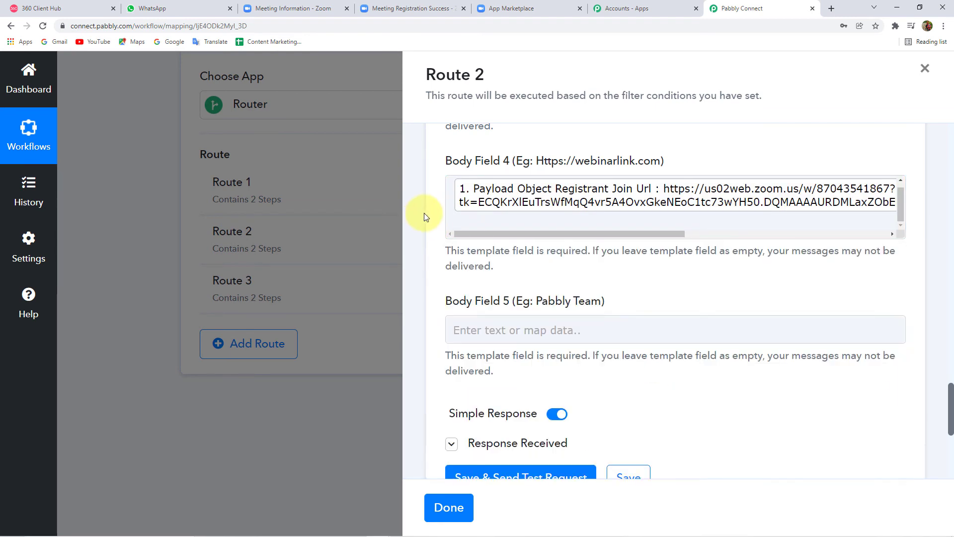
pyautogui.scroll(-3, 497, 213)
# Step: Enter 'Team Pabbly' in Body Field 5, then save and send a test message
pyautogui.click(593, 232)
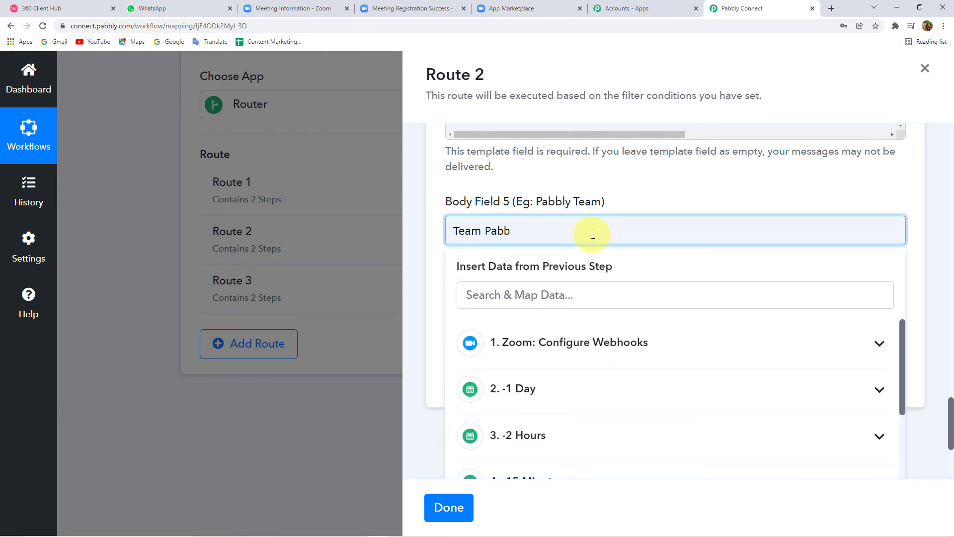
pyautogui.click(420, 266)
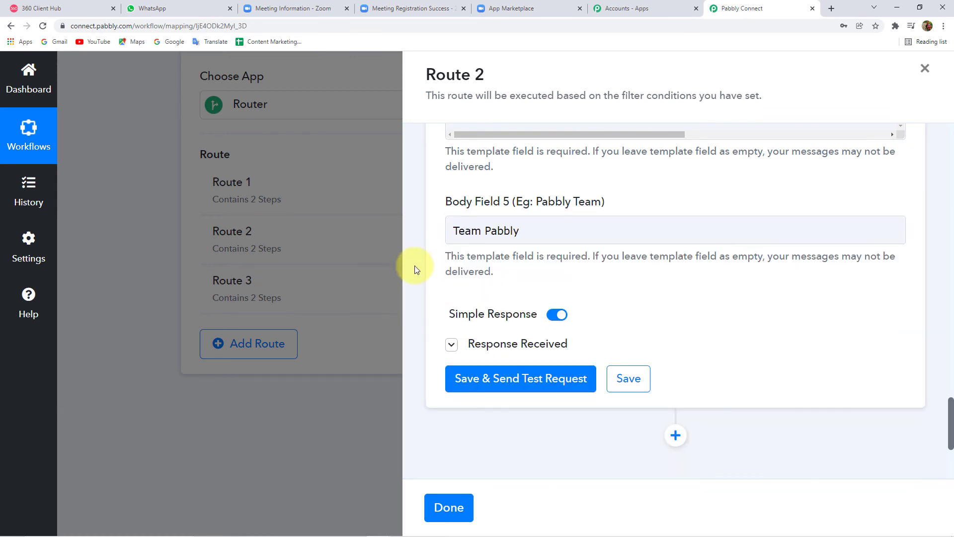
pyautogui.click(514, 378)
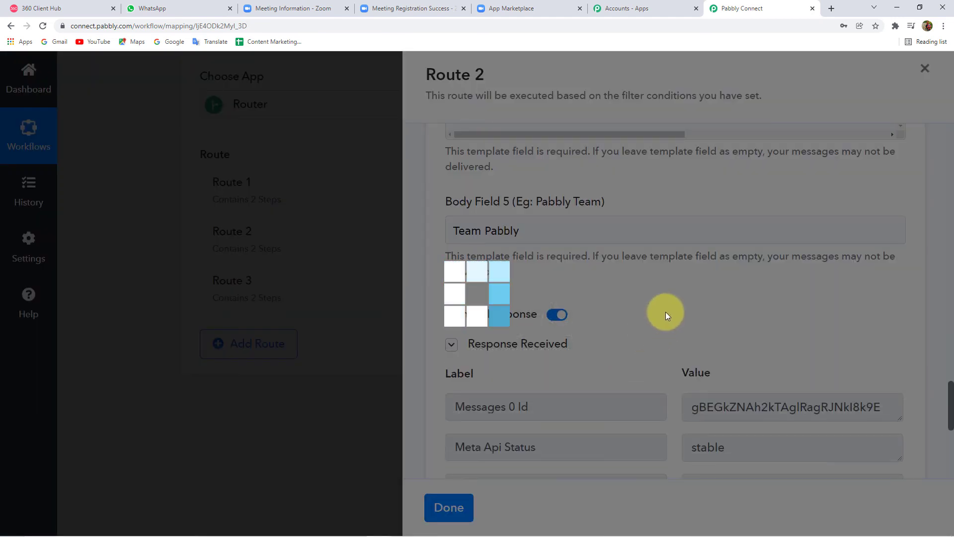
pyautogui.scroll(-2, 696, 329)
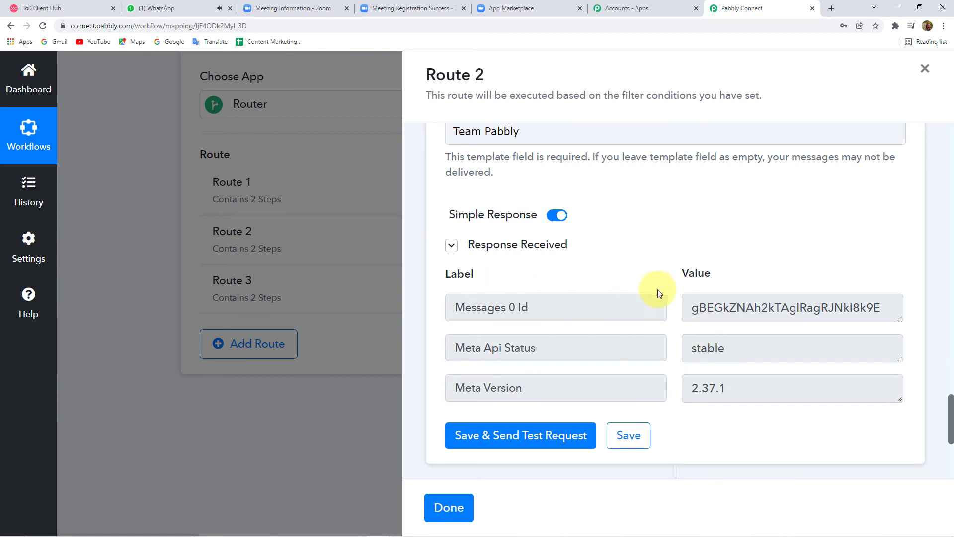
pyautogui.click(169, 9)
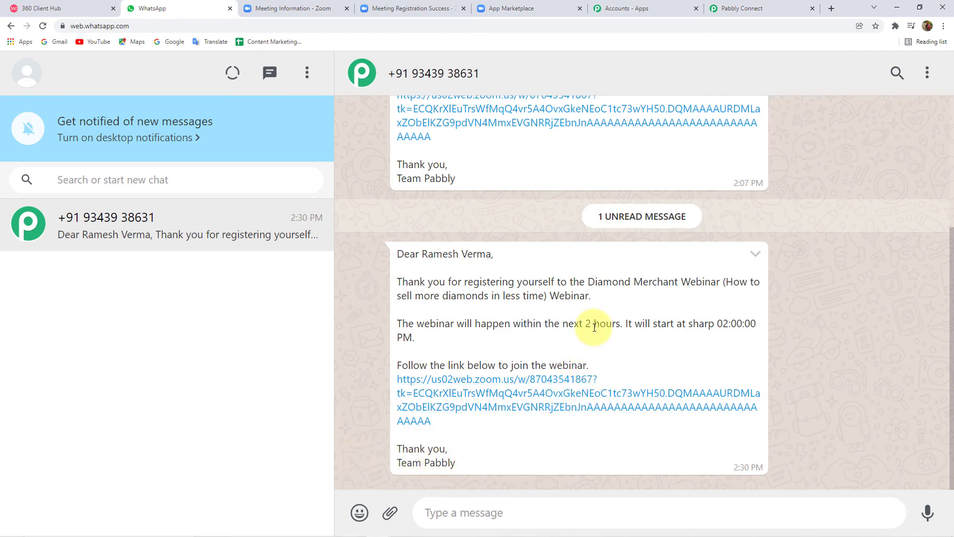
pyautogui.scroll(3, 594, 321)
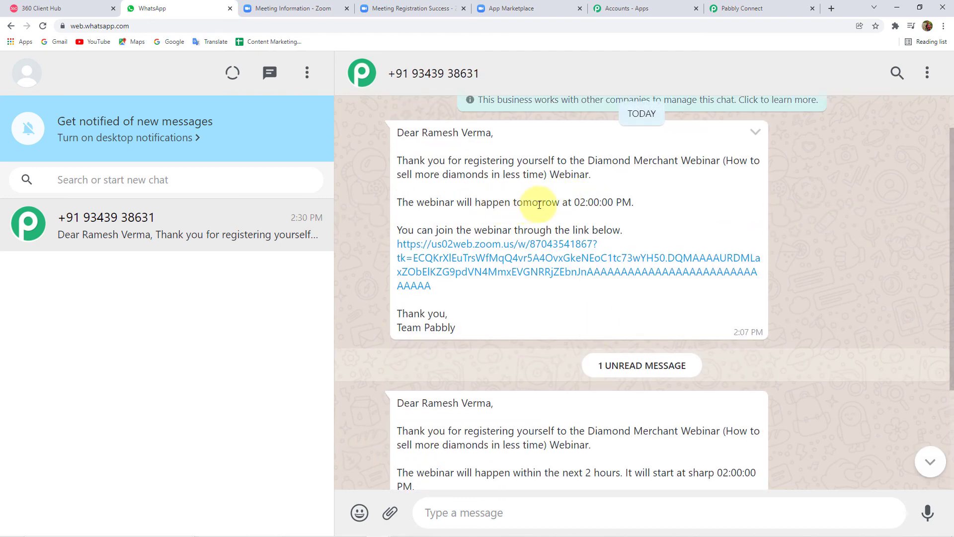
pyautogui.scroll(-3, 555, 398)
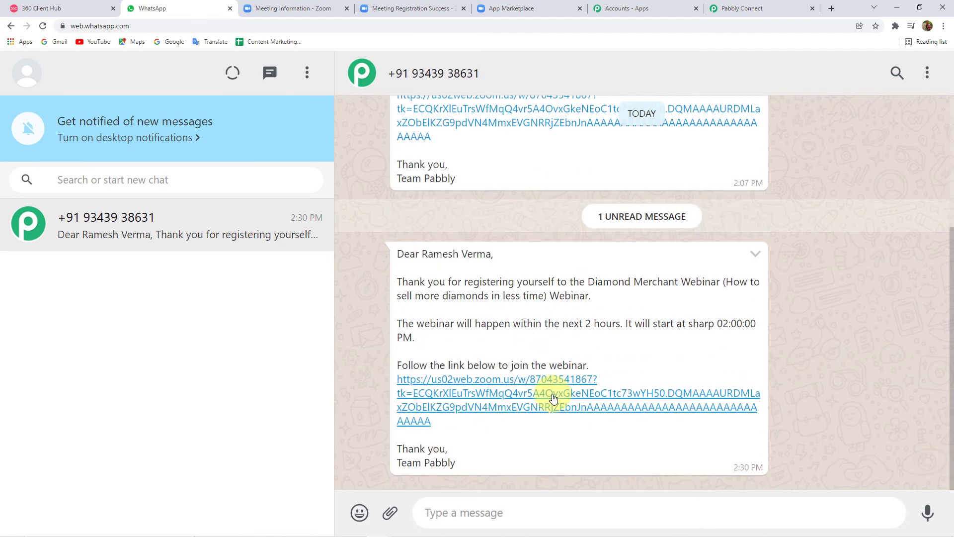
pyautogui.click(725, 8)
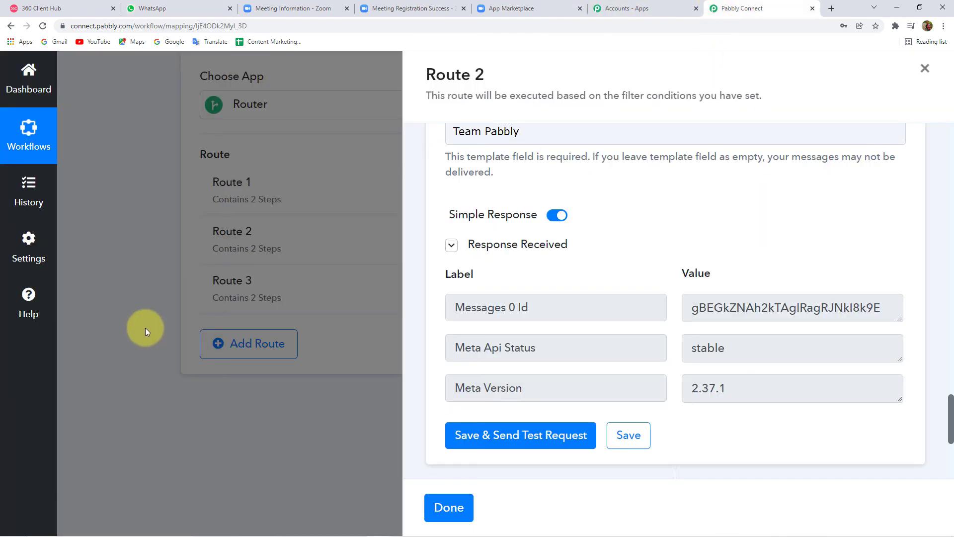
# Step: Close Route 2 with Done and open Route 3's filter and action steps
pyautogui.scroll(-4, 577, 353)
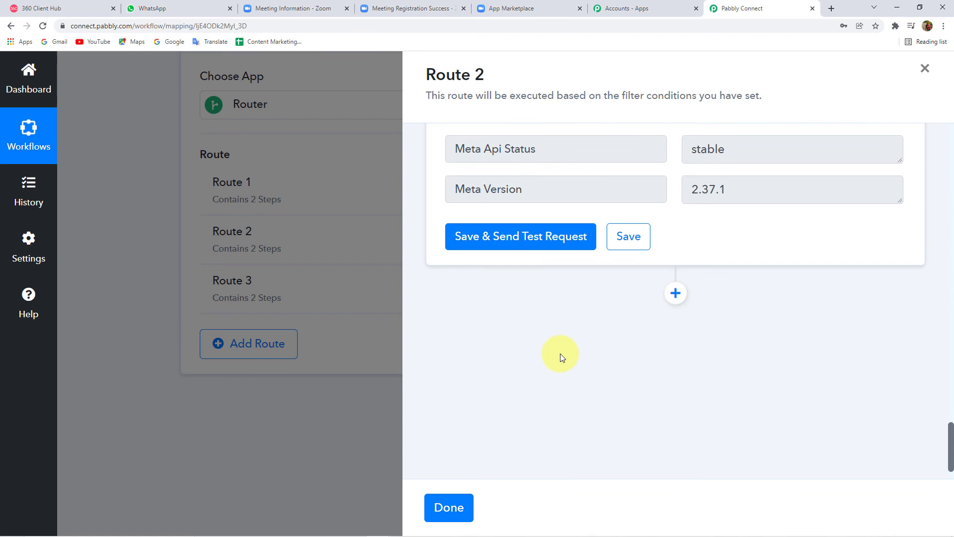
pyautogui.click(450, 511)
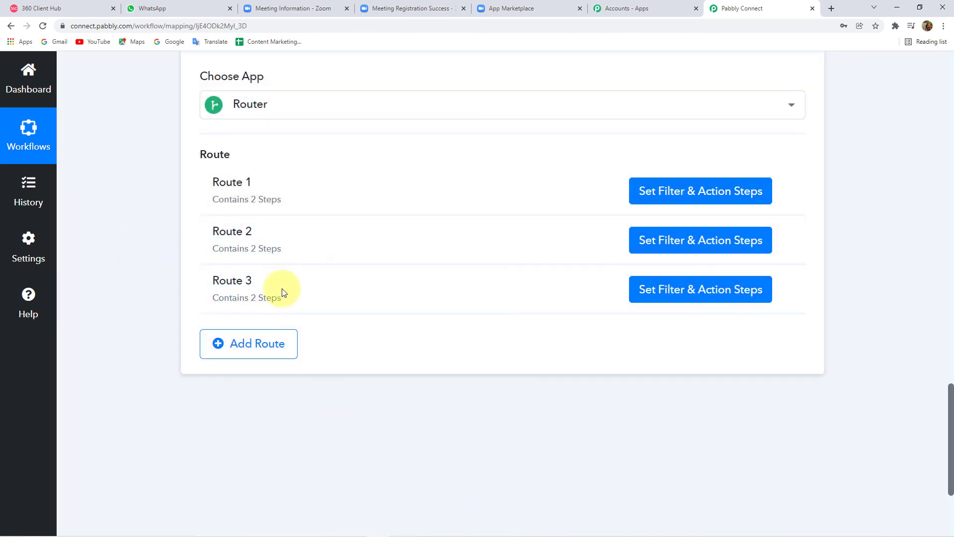
pyautogui.moveTo(495, 298)
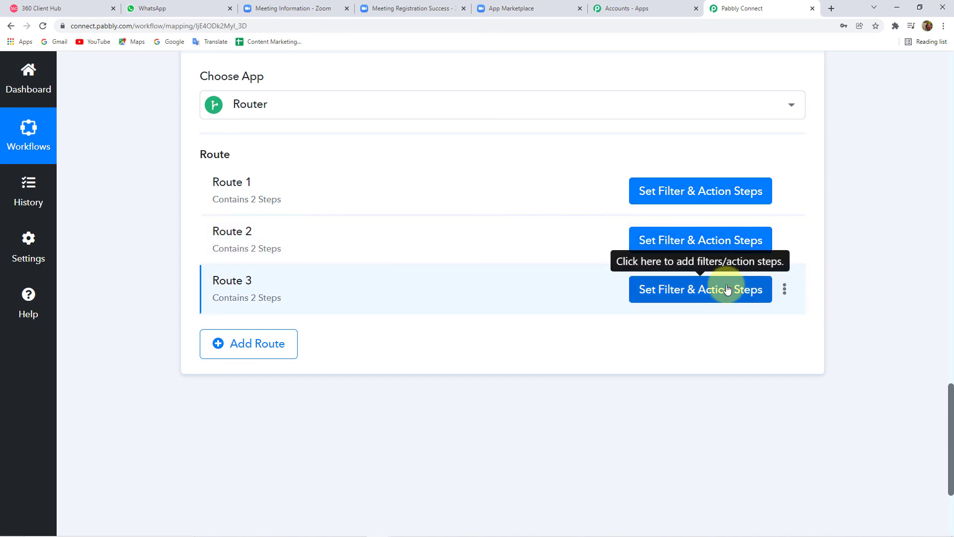
pyautogui.click(727, 289)
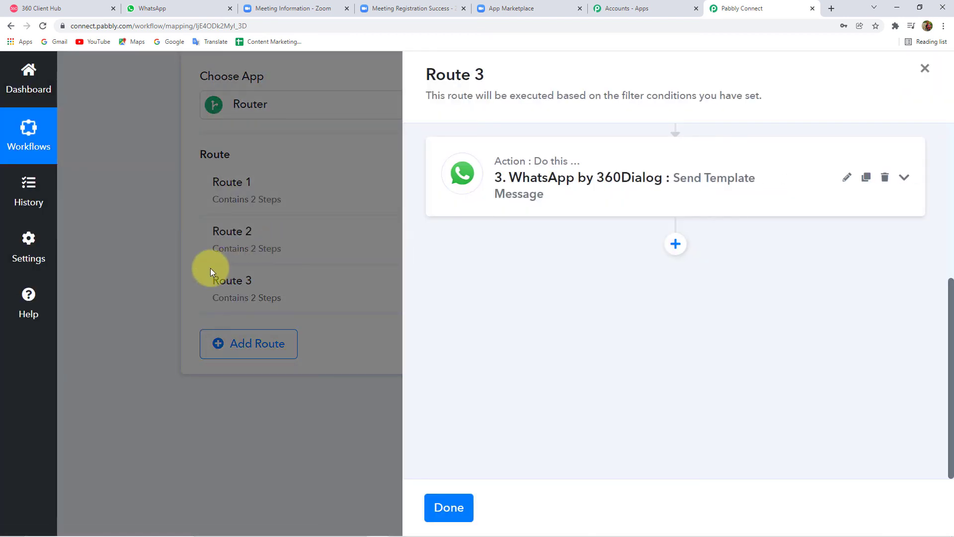
pyautogui.scroll(5, 607, 207)
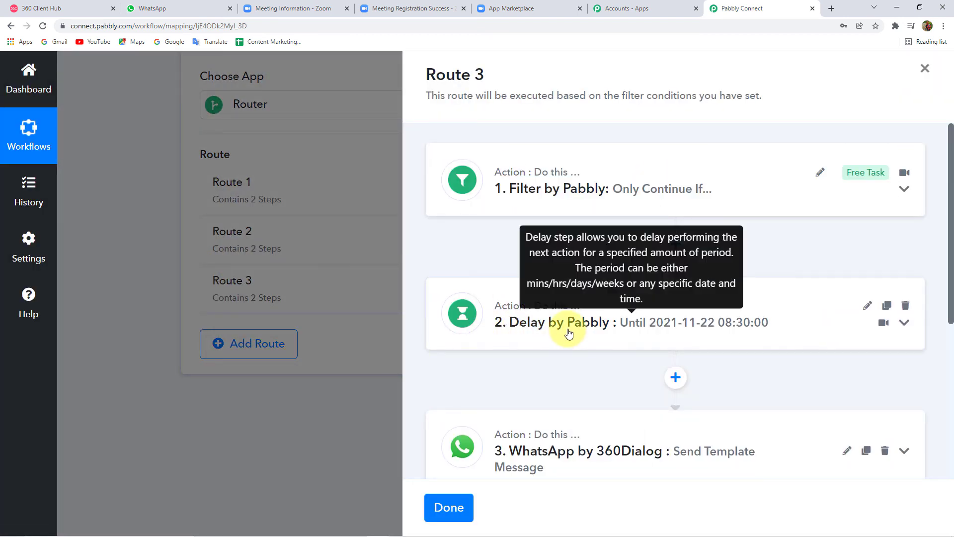
pyautogui.click(515, 328)
pyautogui.scroll(-5, 514, 335)
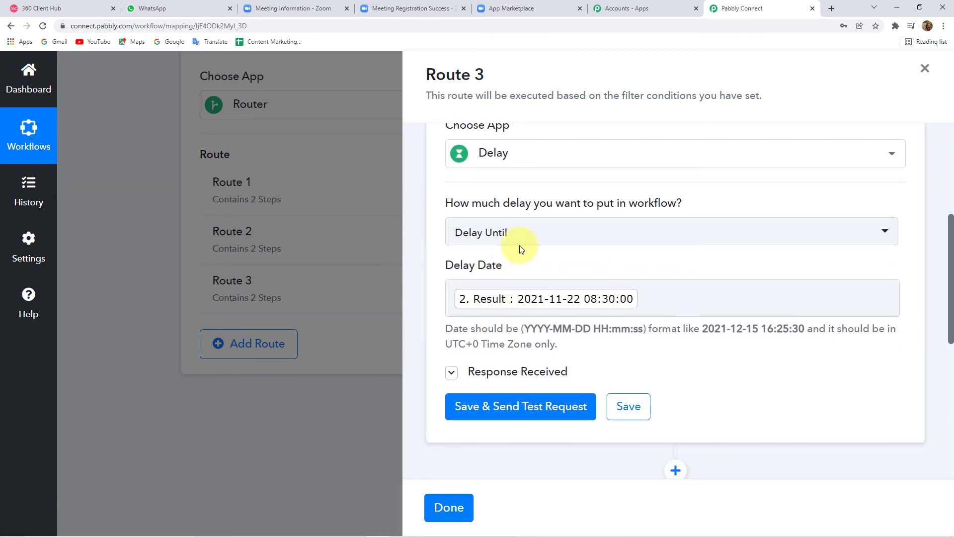
pyautogui.click(689, 295)
pyautogui.press('BackSpace')
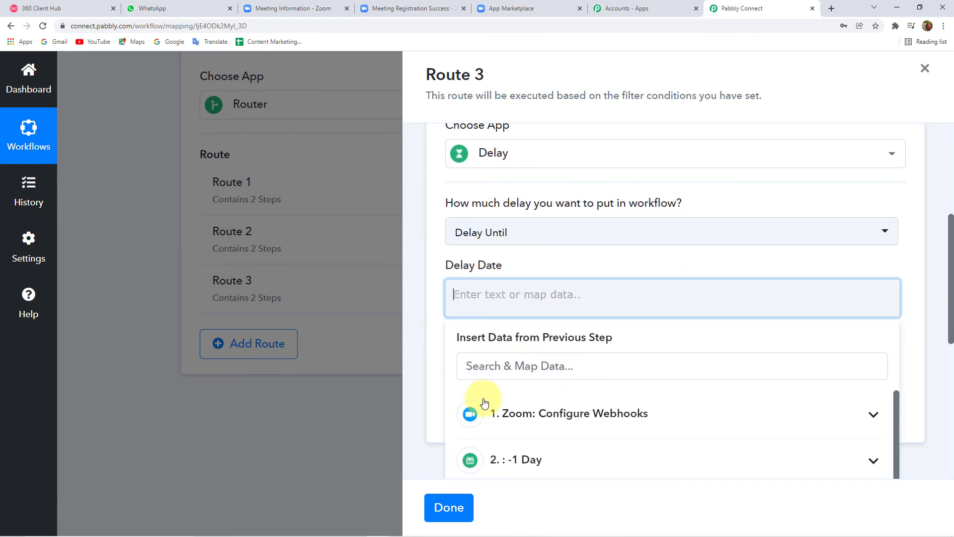
pyautogui.scroll(-2, 541, 401)
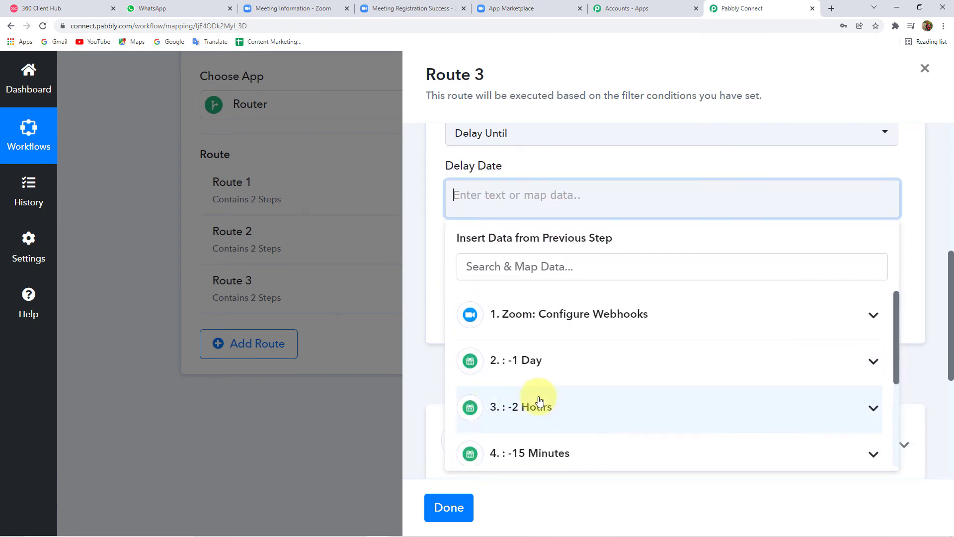
pyautogui.click(567, 456)
pyautogui.scroll(-2, 547, 383)
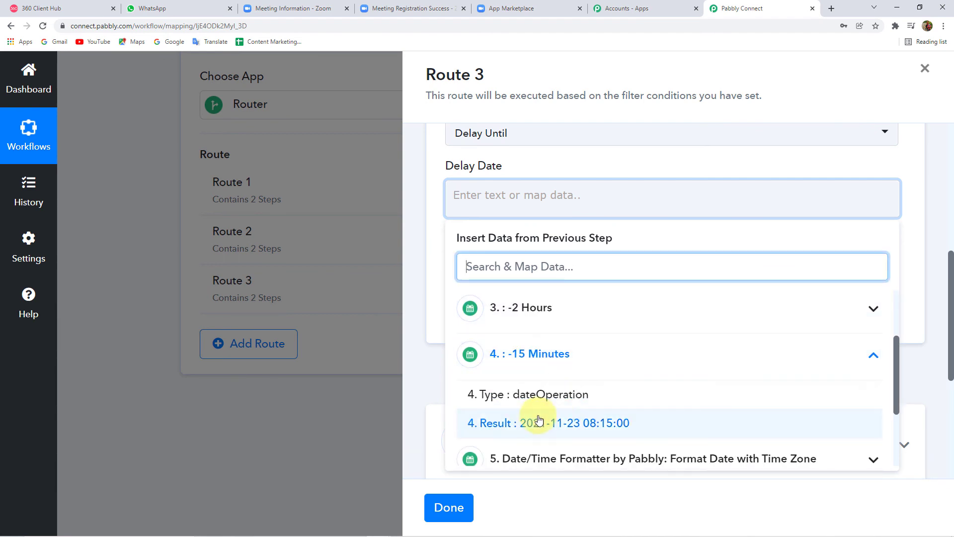
pyautogui.click(589, 422)
pyautogui.click(413, 228)
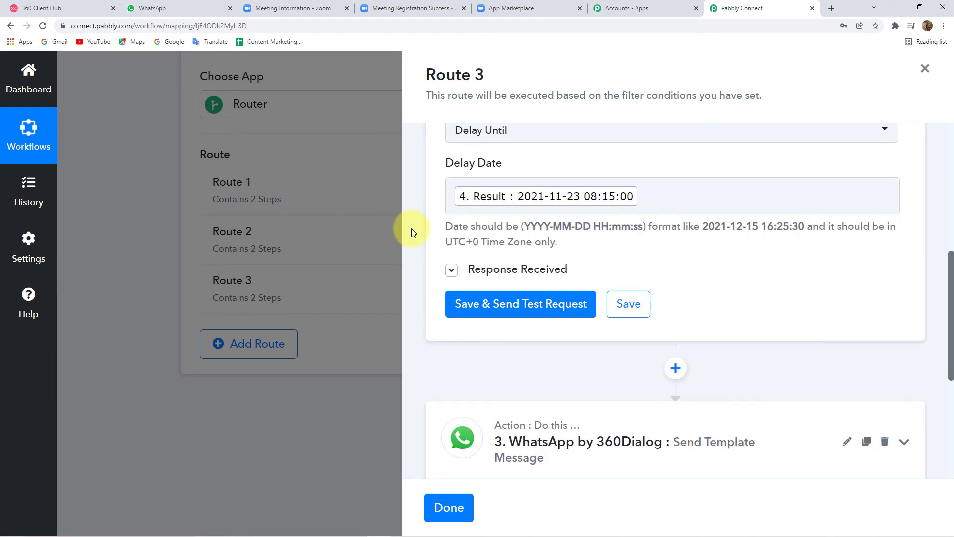
pyautogui.scroll(-1, 527, 271)
pyautogui.click(527, 272)
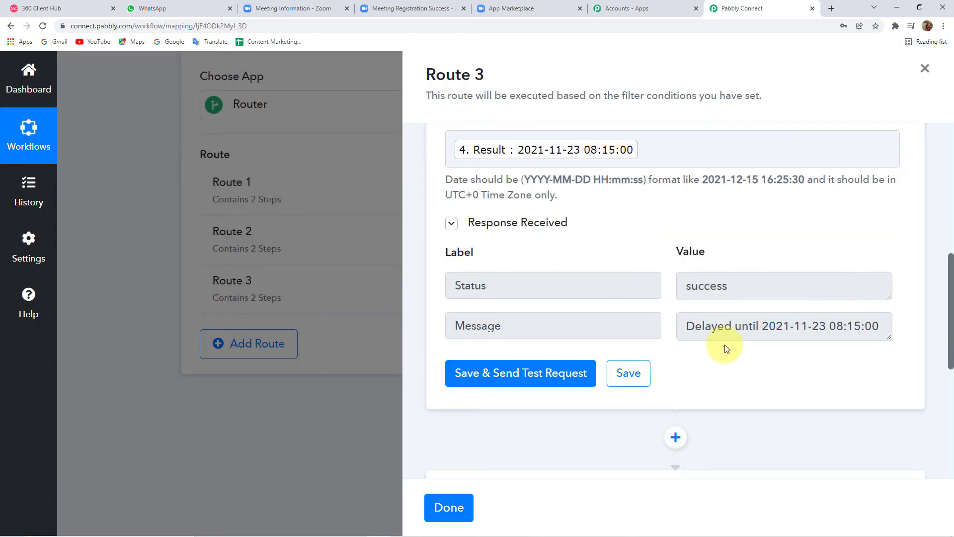
# Step: Expand Route 3's WhatsApp by 360Dialog step and refresh its Template list from 360Dialog
pyautogui.scroll(-3, 782, 362)
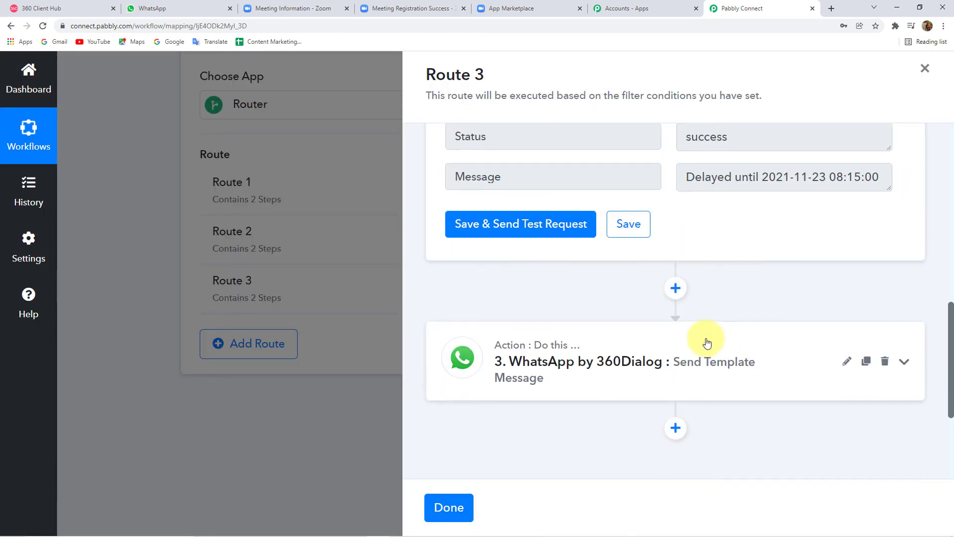
pyautogui.scroll(-2, 583, 306)
pyautogui.click(596, 281)
pyautogui.scroll(-5, 529, 324)
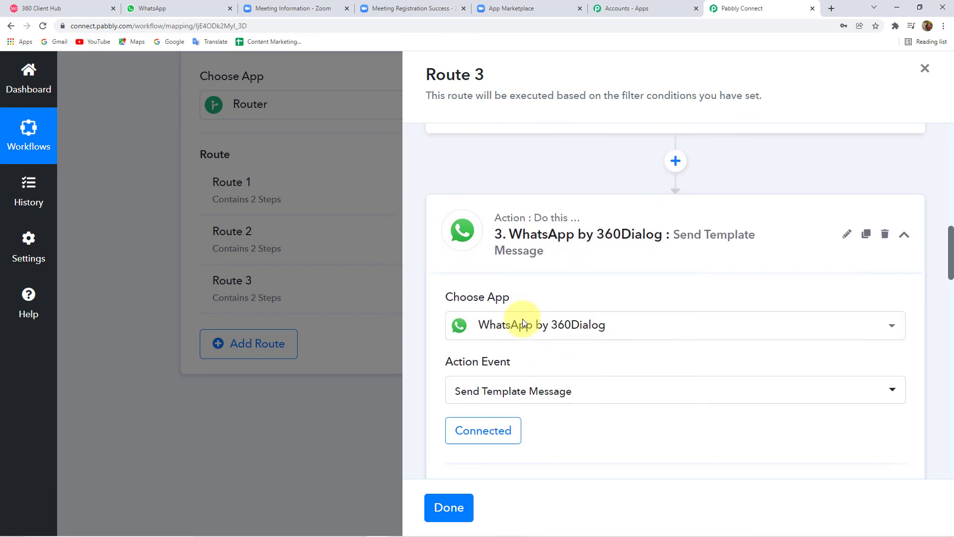
pyautogui.scroll(-3, 523, 322)
pyautogui.scroll(3, 507, 166)
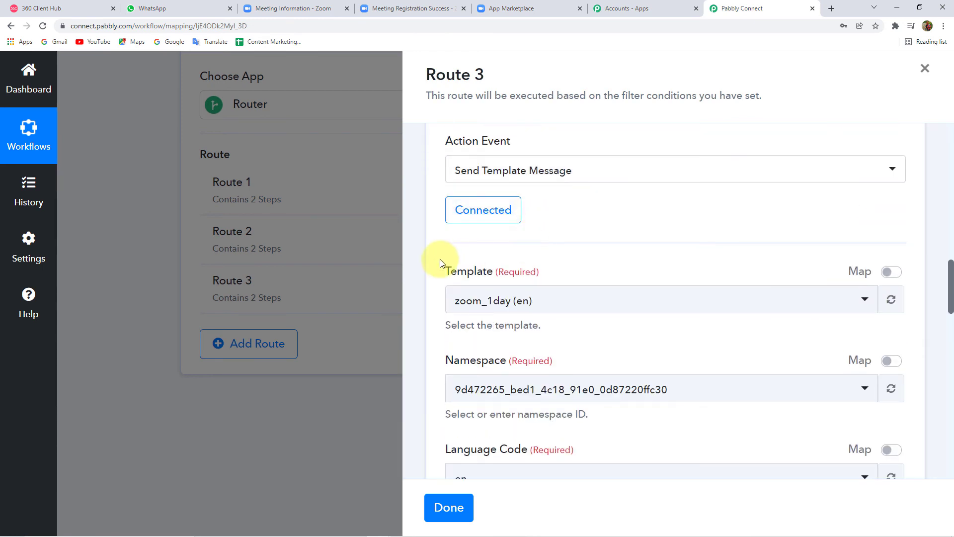
pyautogui.click(517, 301)
pyautogui.click(517, 301)
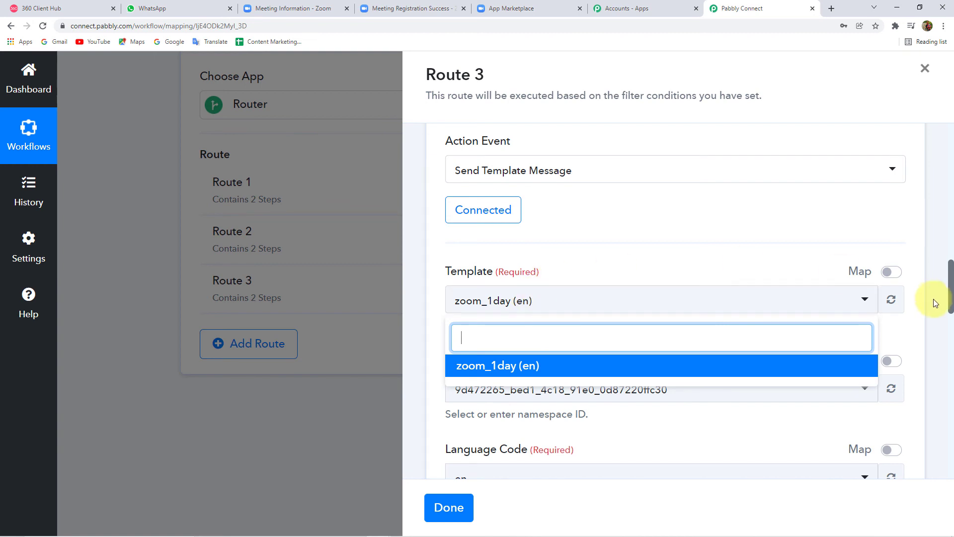
pyautogui.click(893, 301)
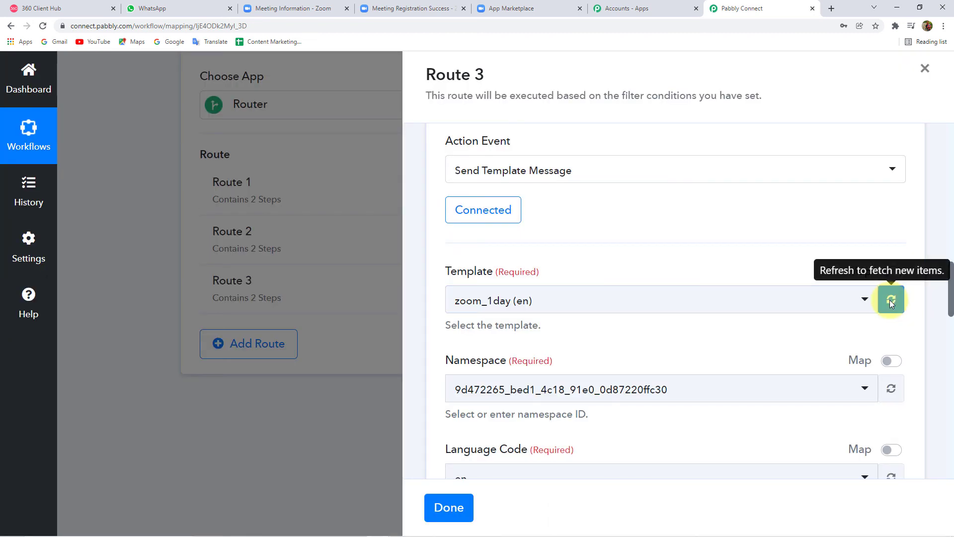
# Step: Search the templates for 'Zoom_' and select zoom_reminder_sameday (en)
pyautogui.click(551, 300)
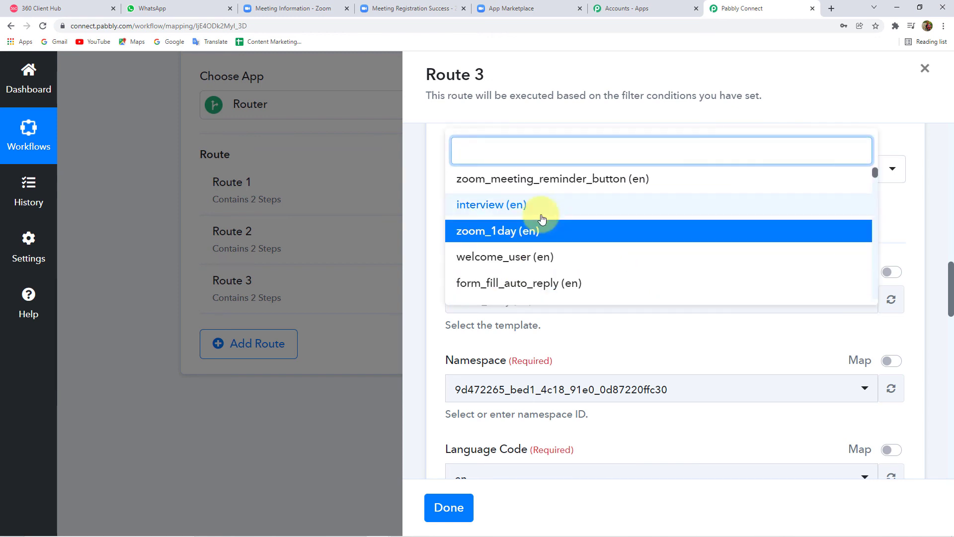
pyautogui.write('15')
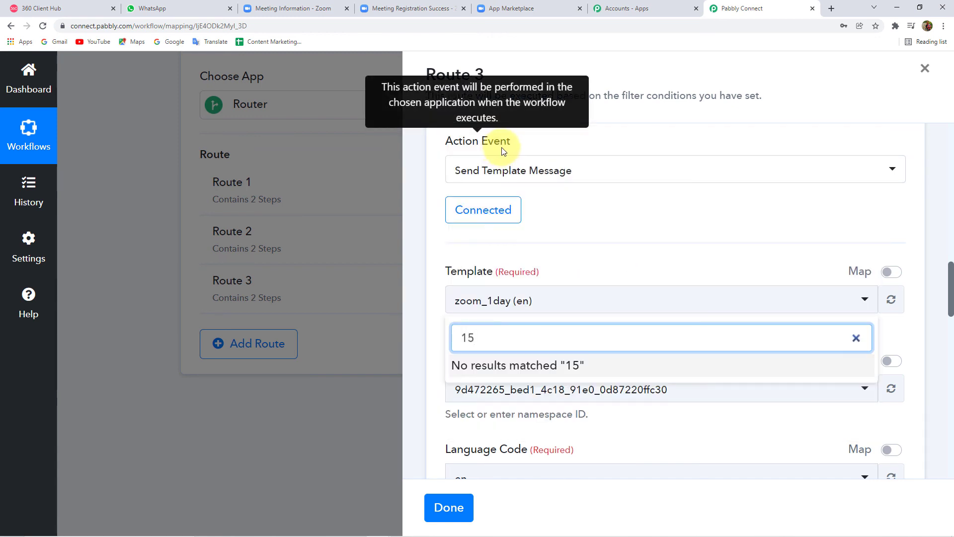
pyautogui.press('BackSpace')
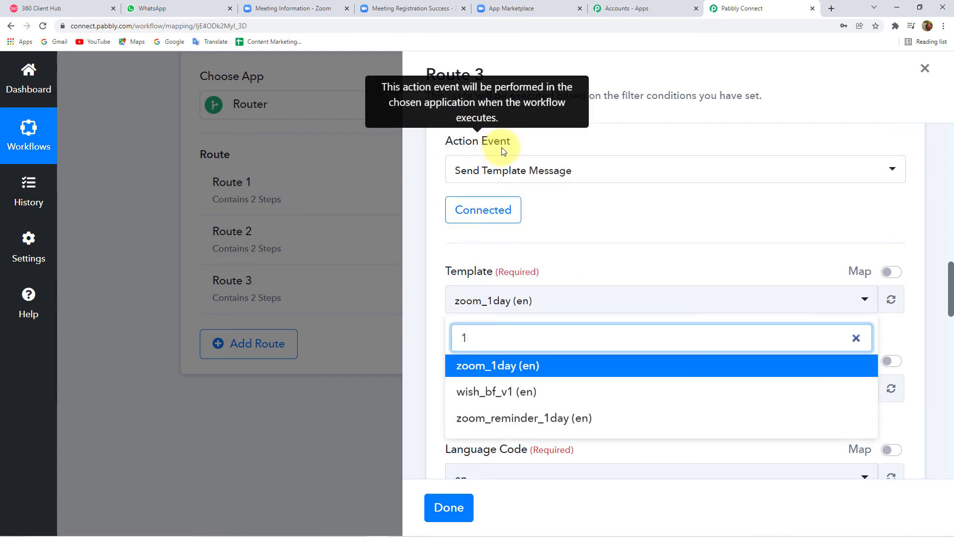
pyautogui.press('BackSpace')
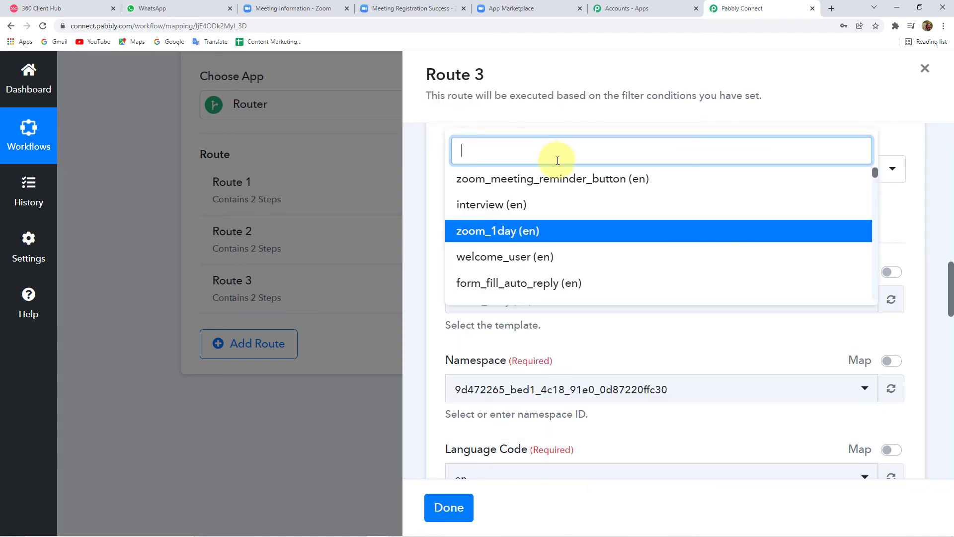
pyautogui.write('Z')
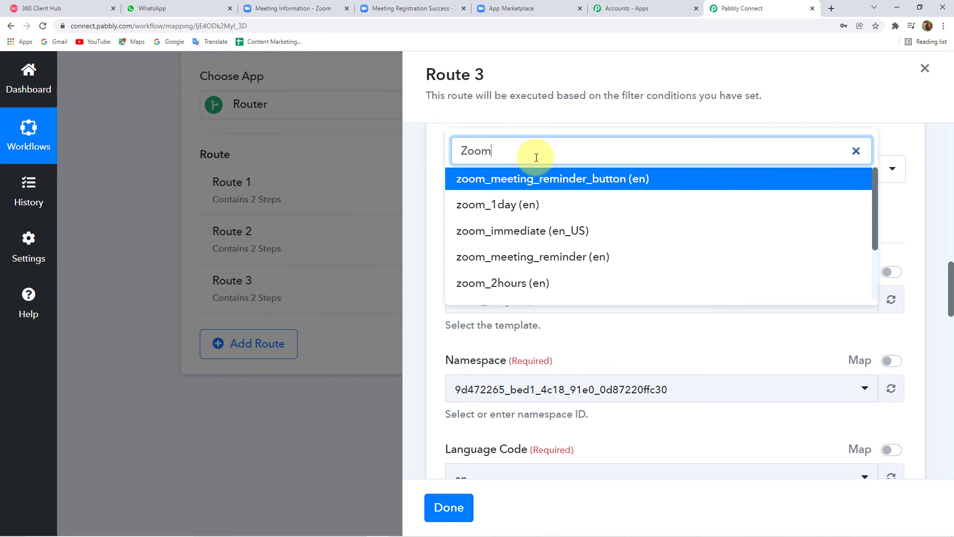
pyautogui.write('oom')
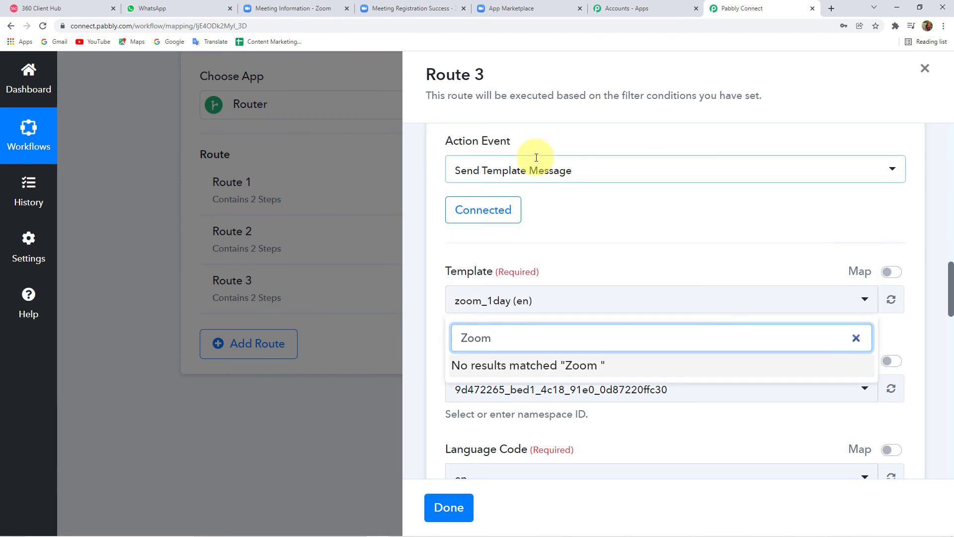
pyautogui.press('BackSpace')
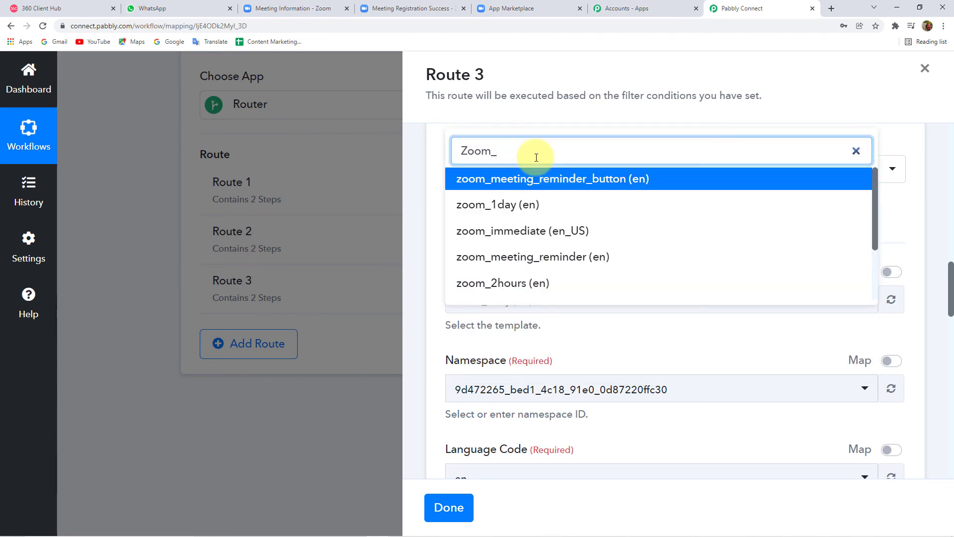
pyautogui.write('_S')
pyautogui.press('BackSpace')
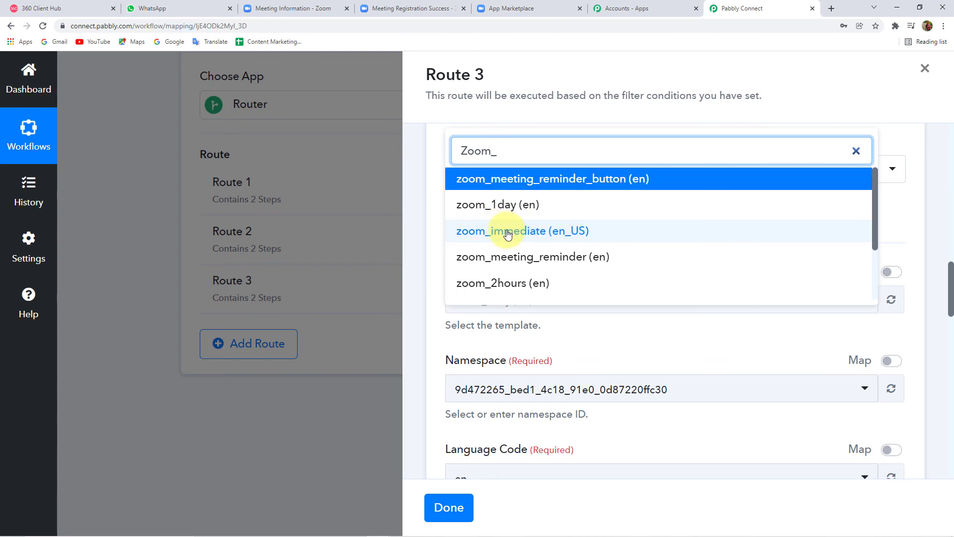
pyautogui.scroll(-1, 502, 234)
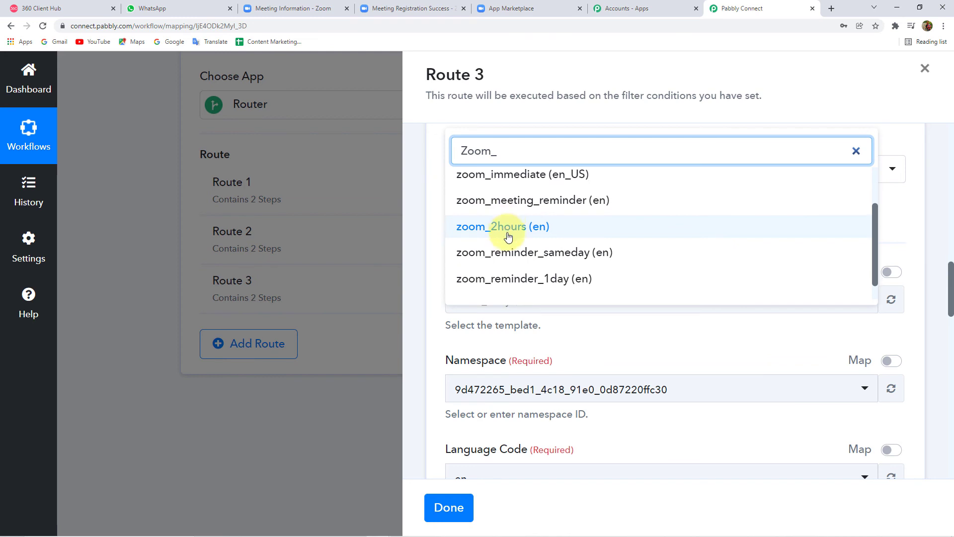
pyautogui.scroll(-1, 522, 239)
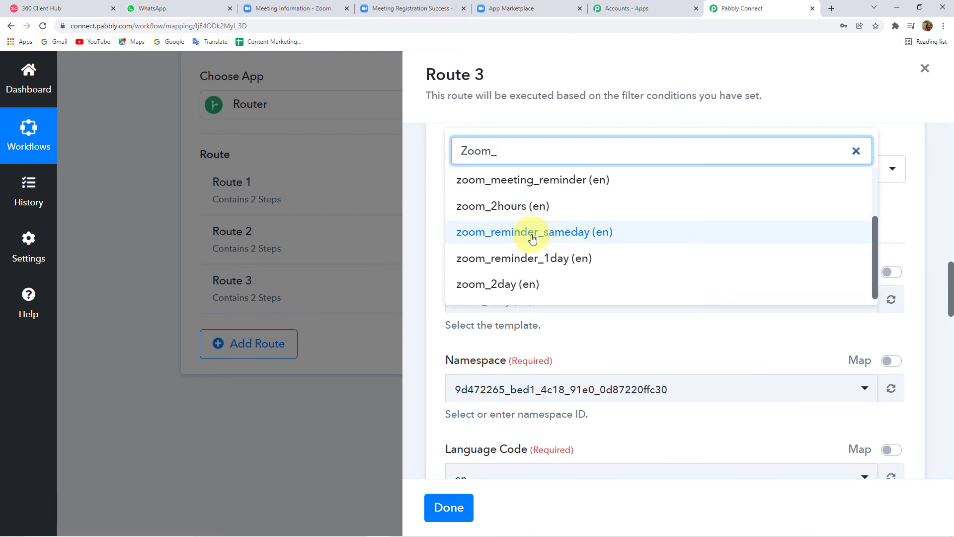
pyautogui.click(533, 234)
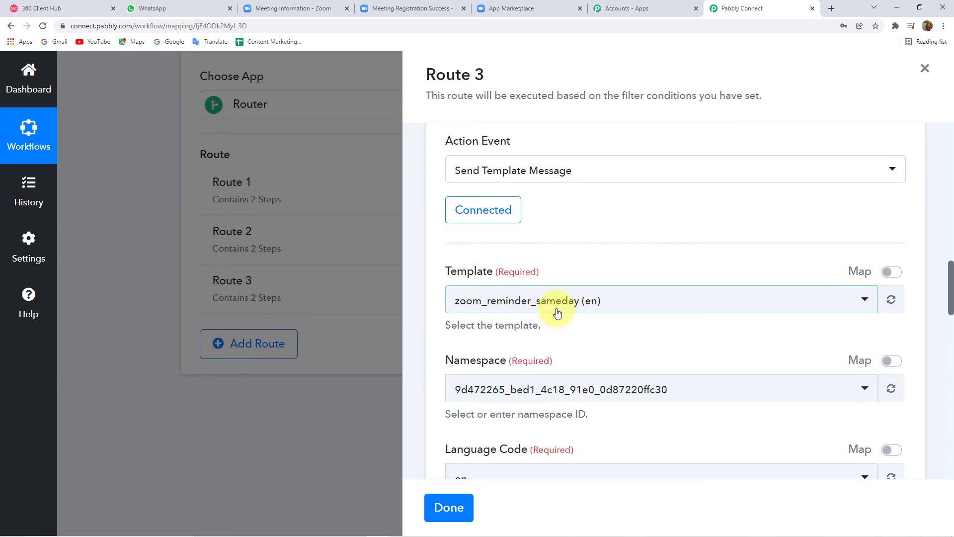
pyautogui.scroll(-4, 558, 312)
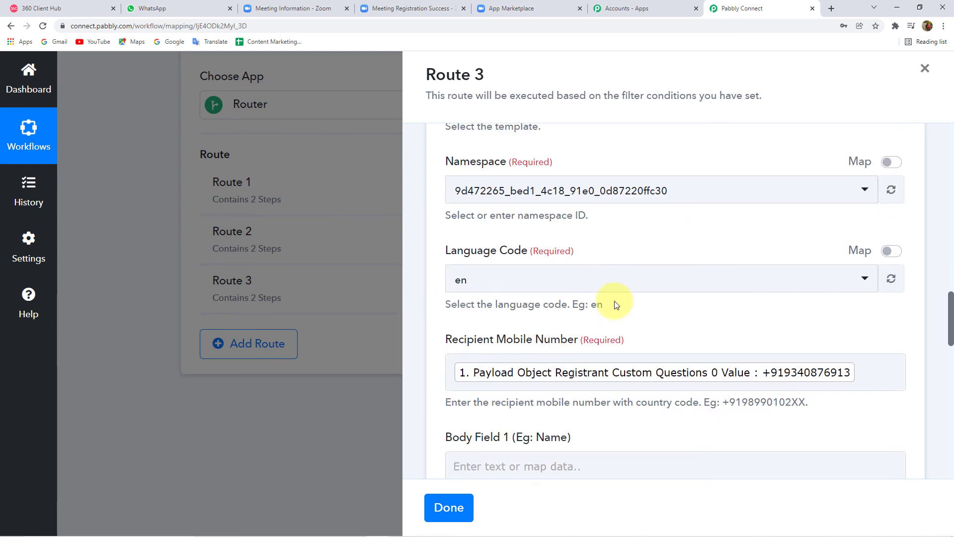
# Step: Map the registrant's first name and last name from the Zoom webhook into Body Field 1
pyautogui.scroll(-4, 614, 305)
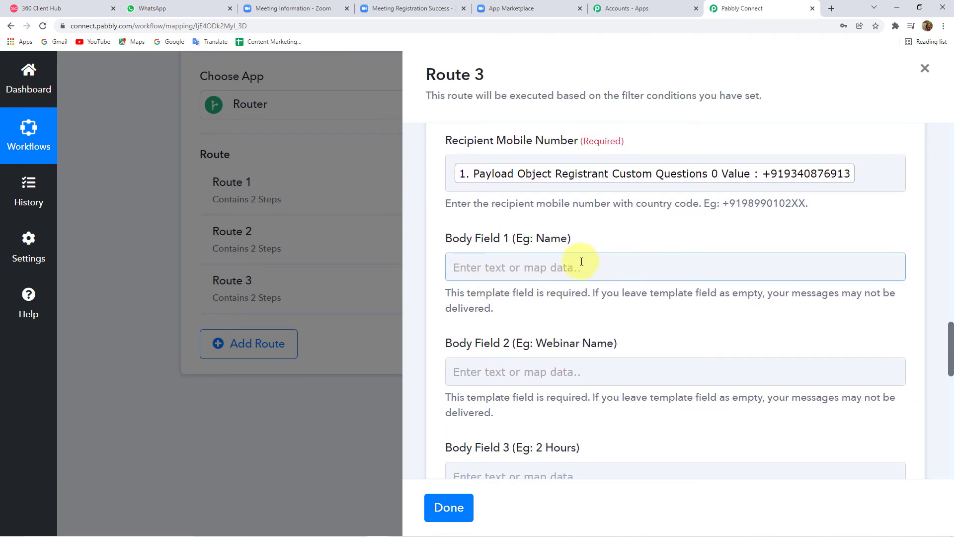
pyautogui.click(570, 261)
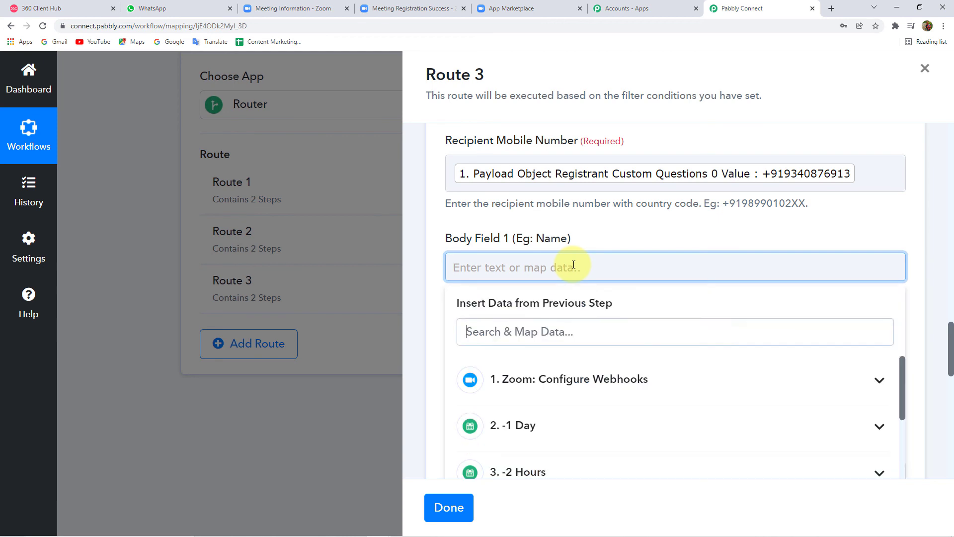
pyautogui.click(528, 373)
pyautogui.scroll(-5, 443, 363)
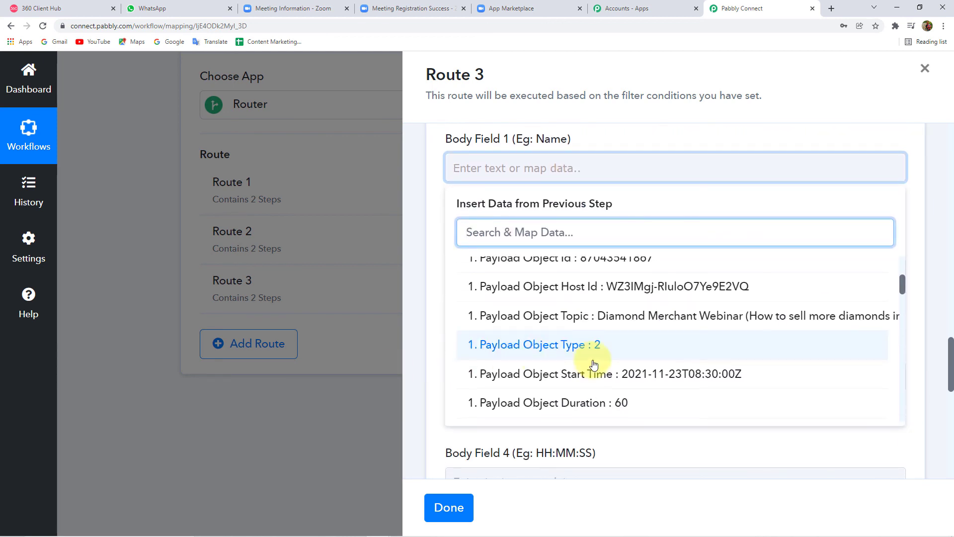
pyautogui.scroll(-3, 621, 348)
pyautogui.click(624, 342)
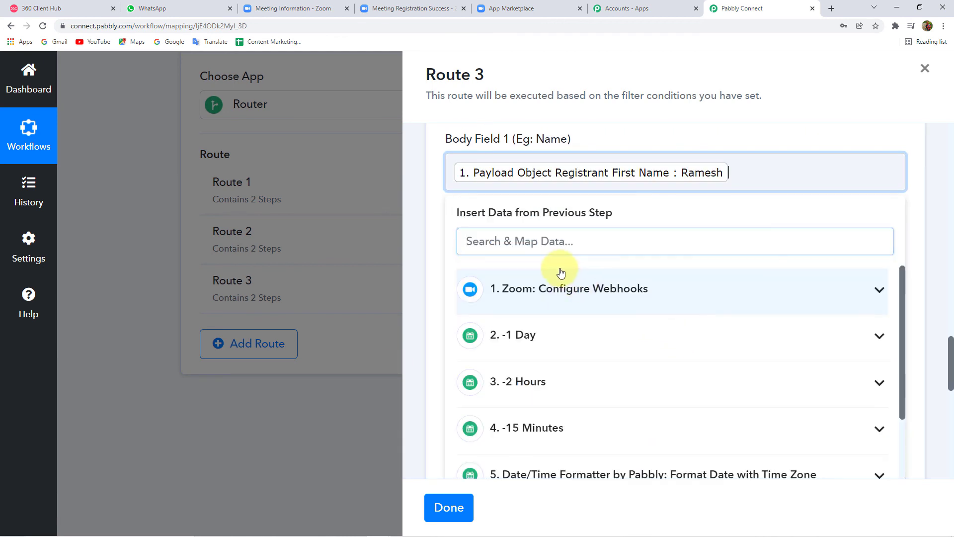
pyautogui.click(596, 289)
pyautogui.scroll(-5, 609, 388)
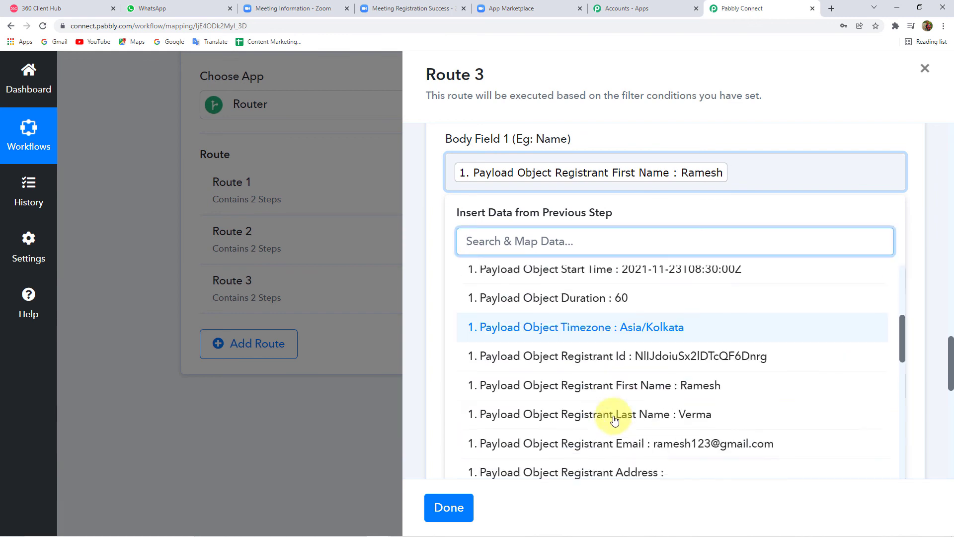
pyautogui.scroll(-1, 615, 421)
pyautogui.click(639, 398)
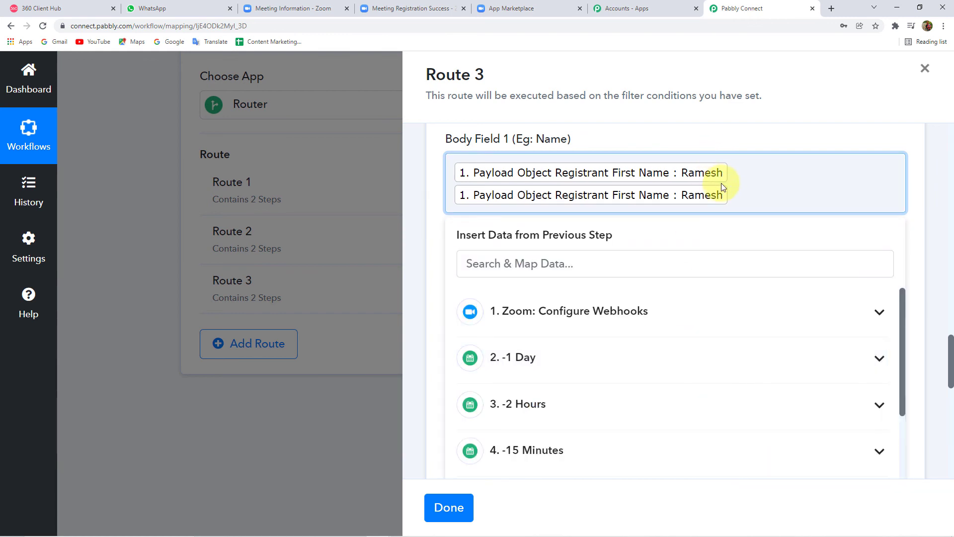
pyautogui.press('BackSpace')
pyautogui.click(597, 314)
pyautogui.scroll(-4, 656, 411)
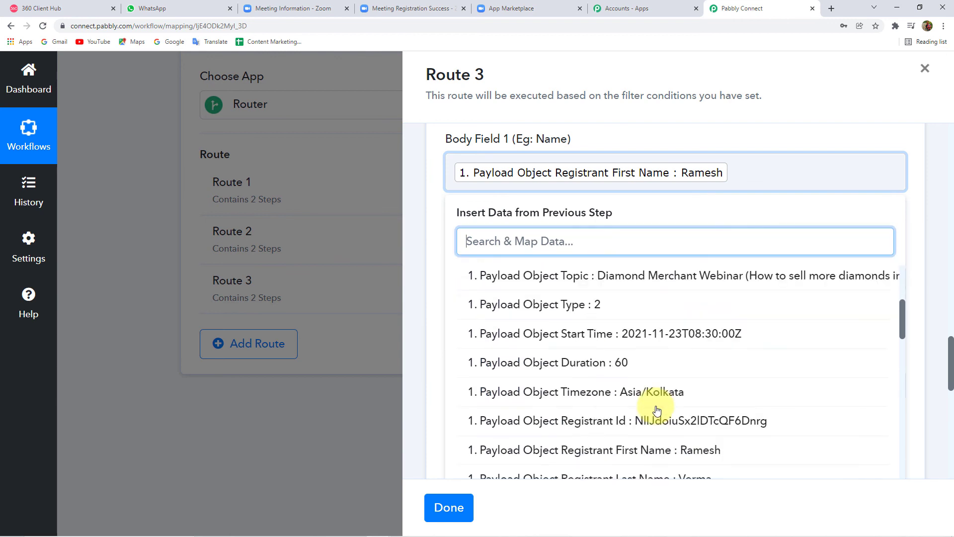
pyautogui.scroll(-4, 656, 410)
pyautogui.click(682, 276)
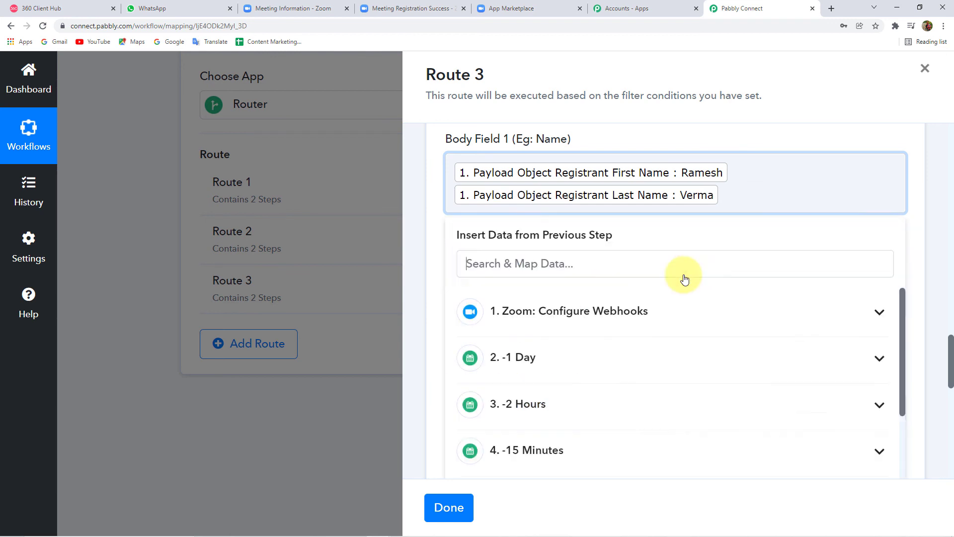
pyautogui.click(423, 291)
# Step: Map the Zoom payload's webinar topic into Body Field 2
pyautogui.click(561, 303)
pyautogui.click(565, 412)
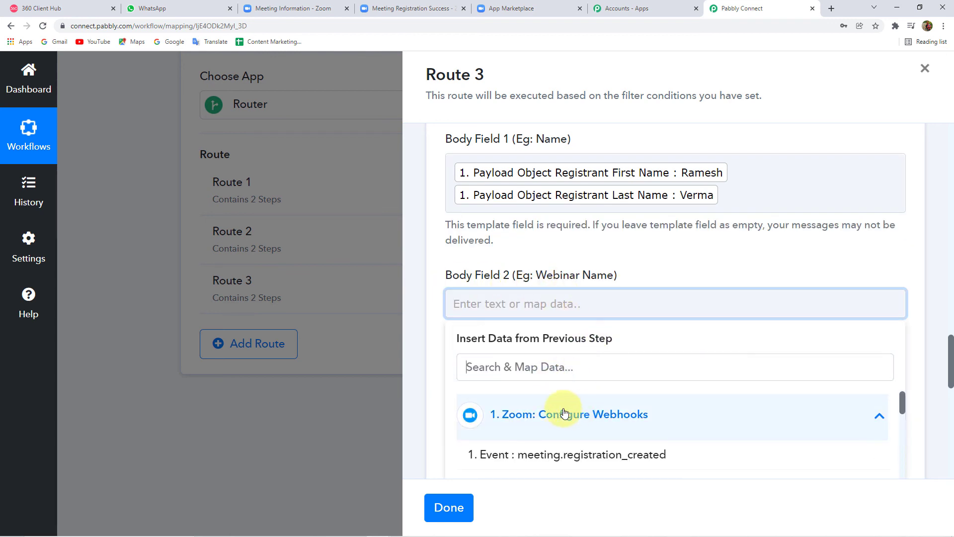
pyautogui.scroll(-8, 678, 426)
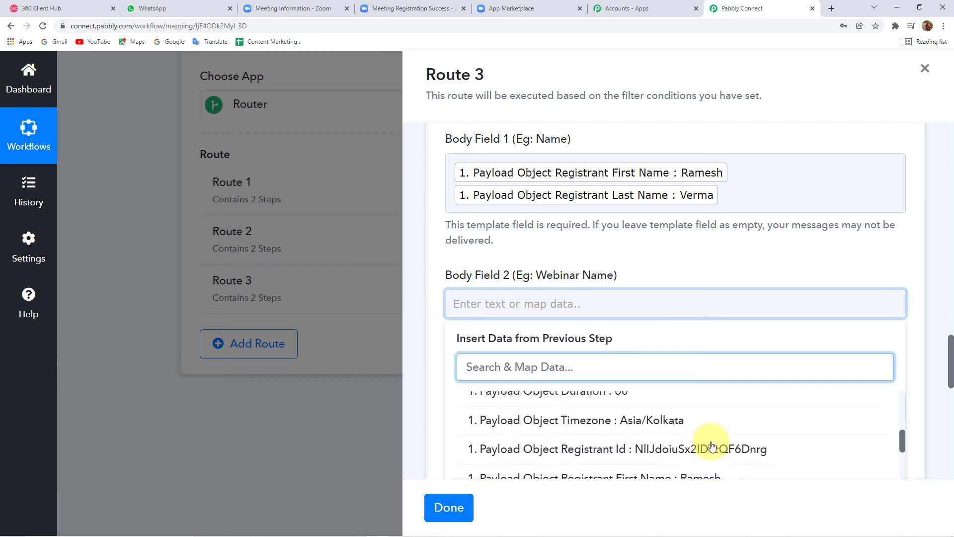
pyautogui.scroll(3, 711, 446)
pyautogui.click(702, 401)
pyautogui.click(421, 284)
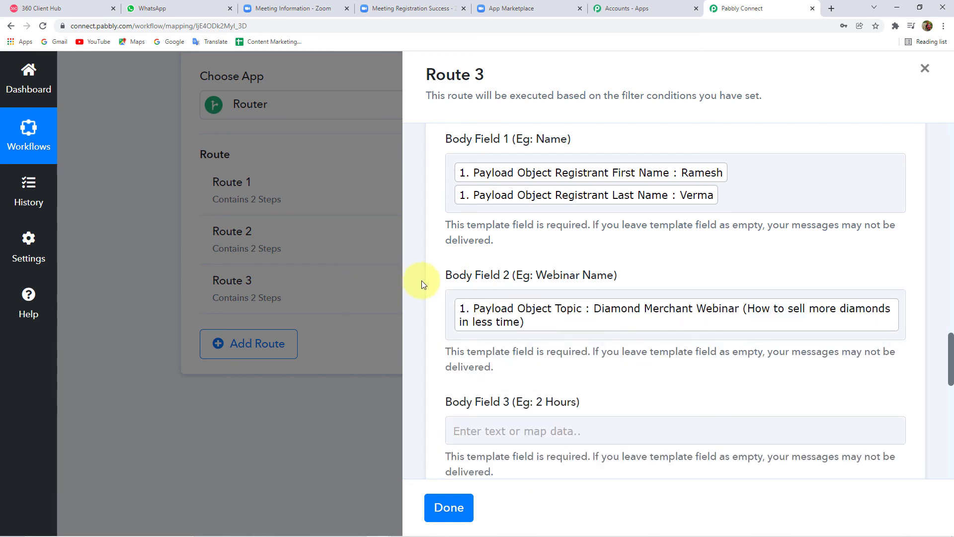
# Step: Map the Text Formatter split time and PM results into Body Field 3
pyautogui.scroll(-1, 497, 323)
pyautogui.click(522, 381)
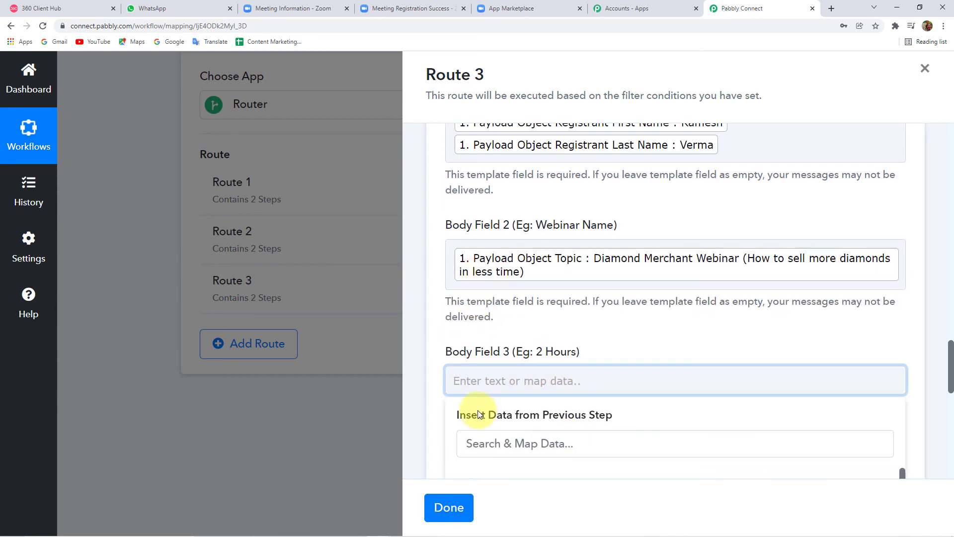
pyautogui.scroll(-3, 480, 414)
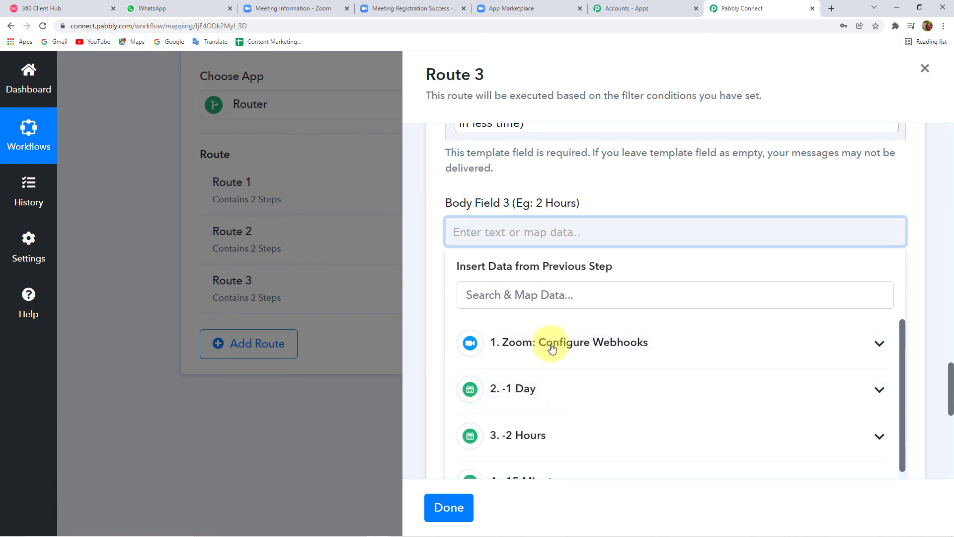
pyautogui.scroll(-8, 556, 403)
pyautogui.scroll(2, 537, 373)
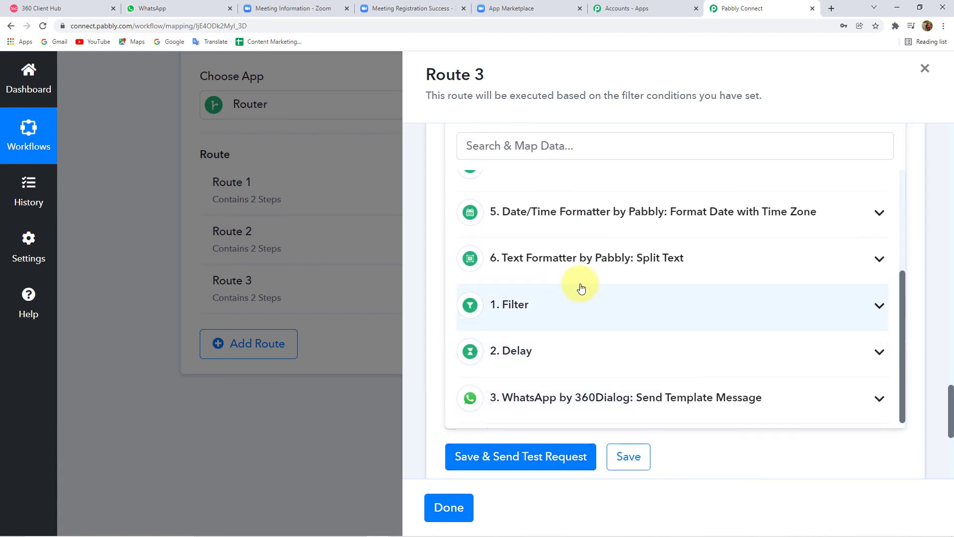
pyautogui.click(664, 259)
pyautogui.click(546, 356)
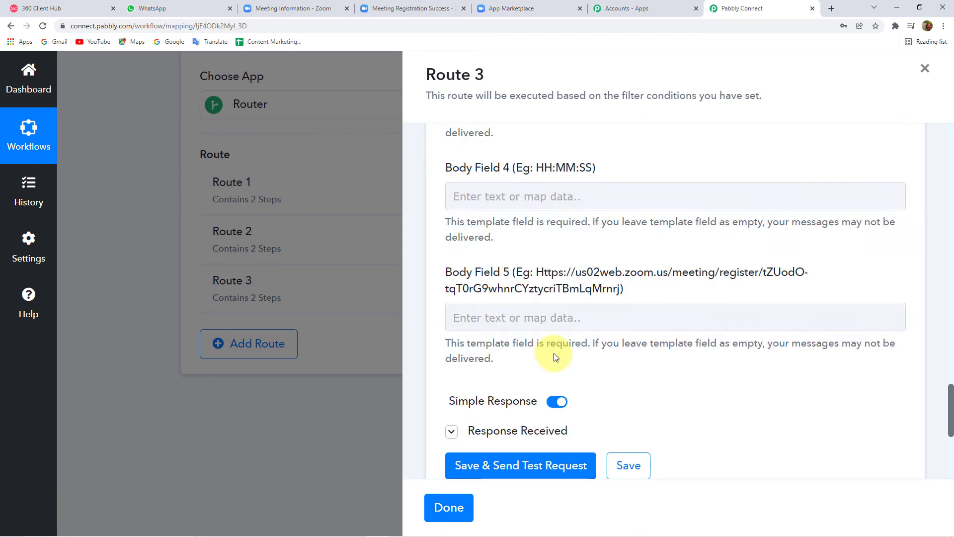
pyautogui.scroll(2, 575, 202)
pyautogui.scroll(-2, 447, 192)
pyautogui.scroll(2, 591, 393)
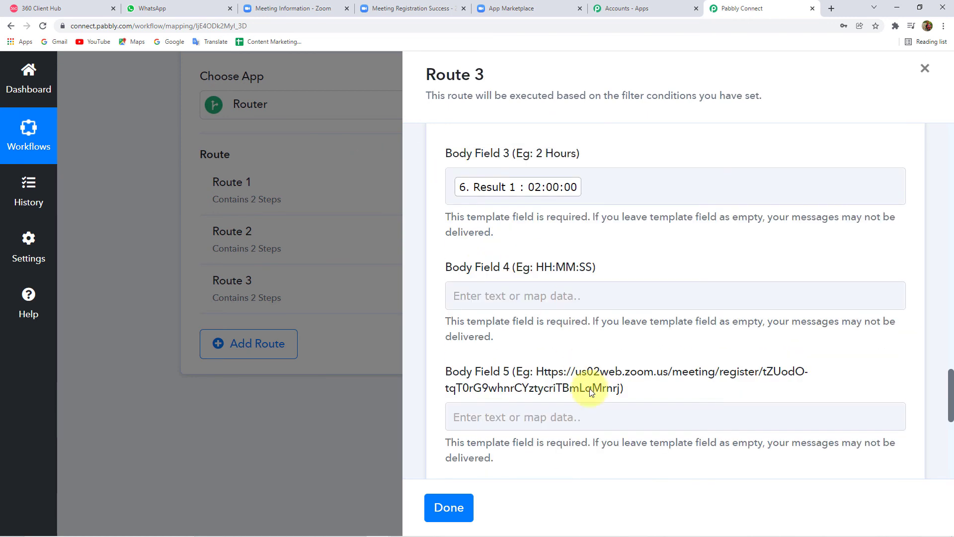
pyautogui.click(602, 188)
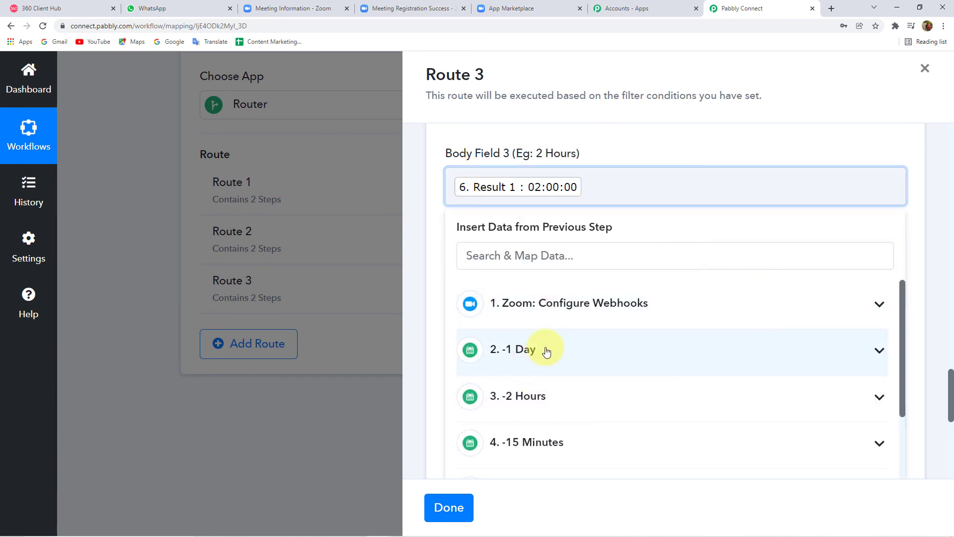
pyautogui.scroll(-2, 547, 351)
pyautogui.scroll(-2, 564, 383)
pyautogui.click(575, 356)
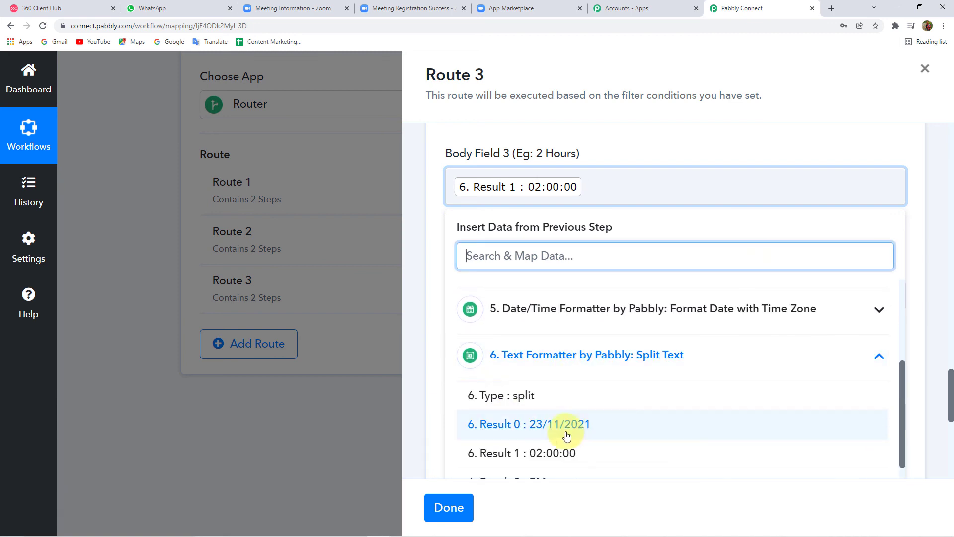
pyautogui.scroll(-2, 567, 436)
pyautogui.click(527, 382)
pyautogui.click(419, 247)
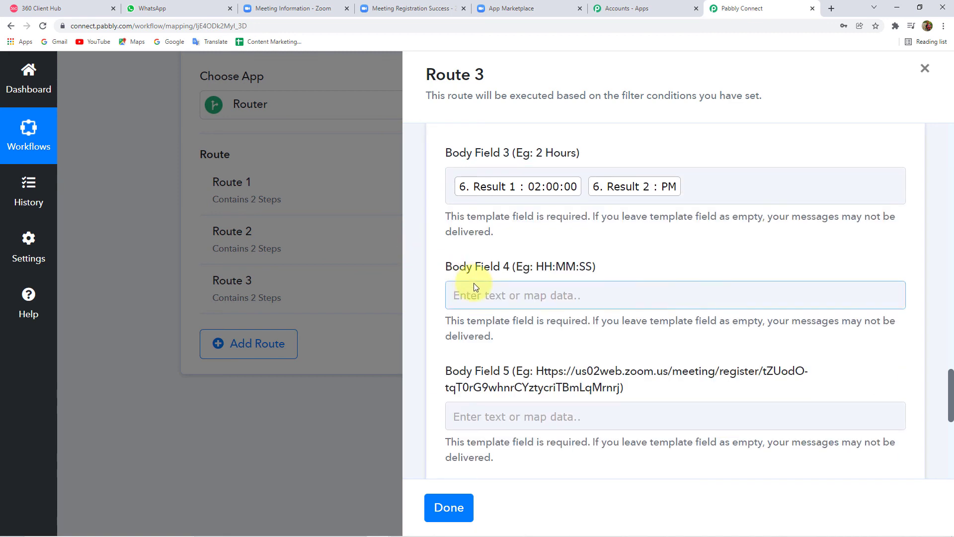
# Step: Delete the mapped time tokens from Body Field 3 so it can read '15 Minutes'
pyautogui.scroll(-2, 476, 287)
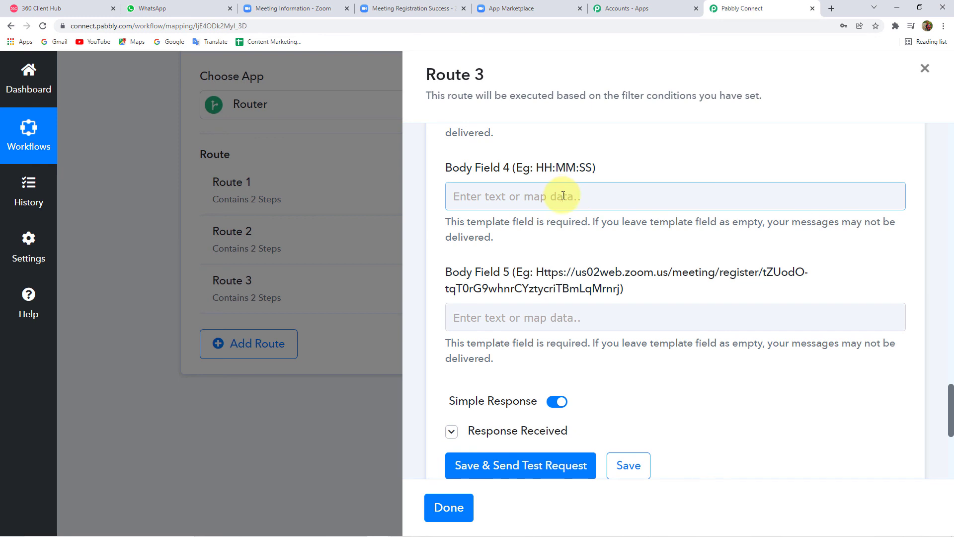
pyautogui.scroll(2, 564, 196)
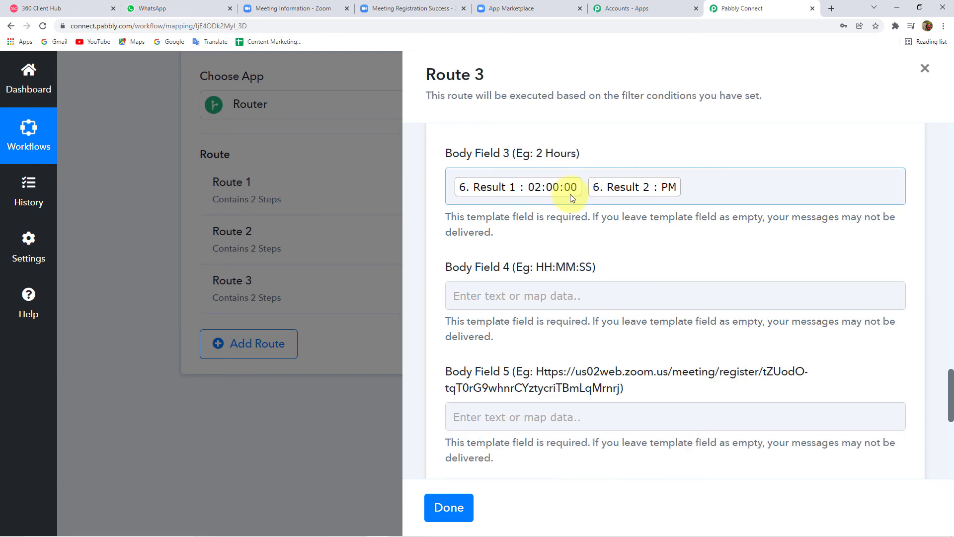
pyautogui.click(659, 186)
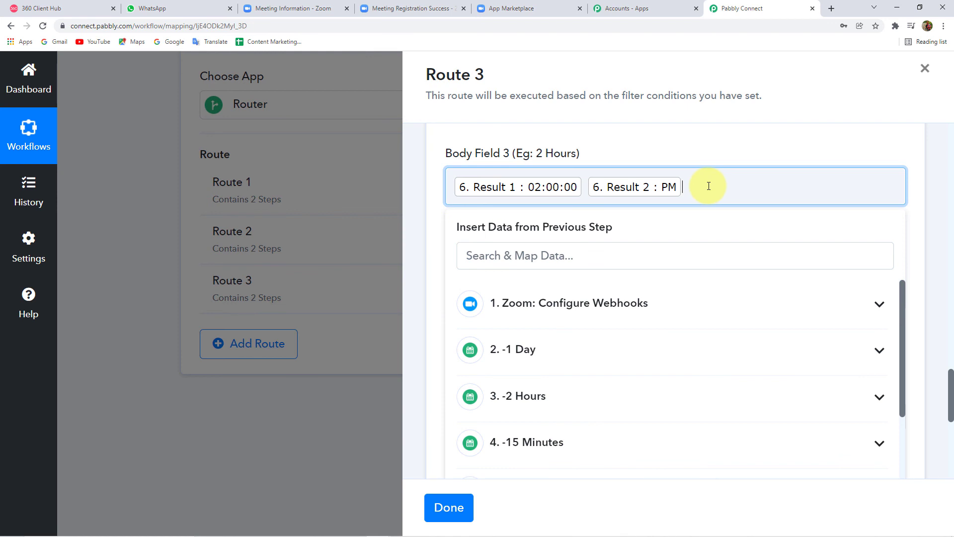
pyautogui.press('BackSpace')
pyautogui.press('BackSpace')
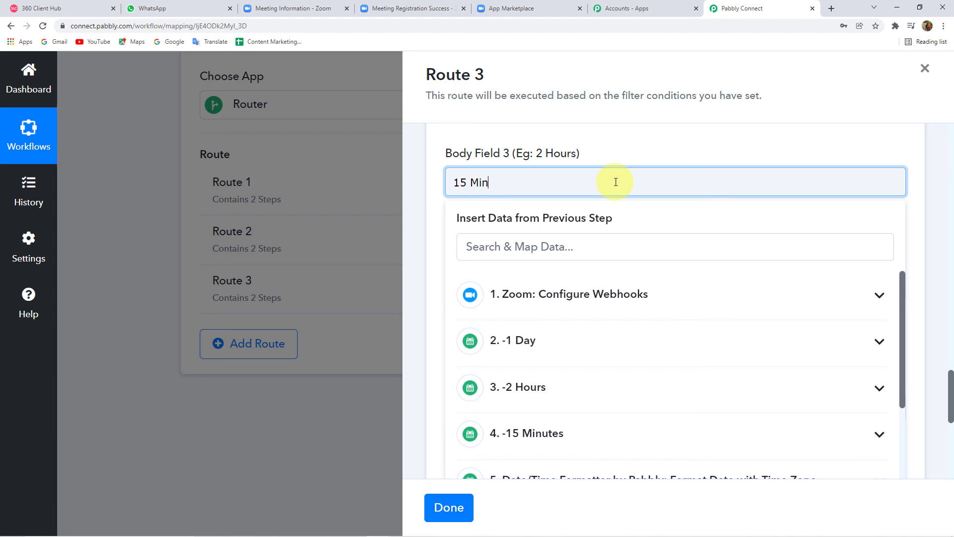
# Step: Map Split Text Result 1 (02:00:00) and Result 2 (PM) into Body Field 4
pyautogui.click(437, 234)
pyautogui.click(549, 281)
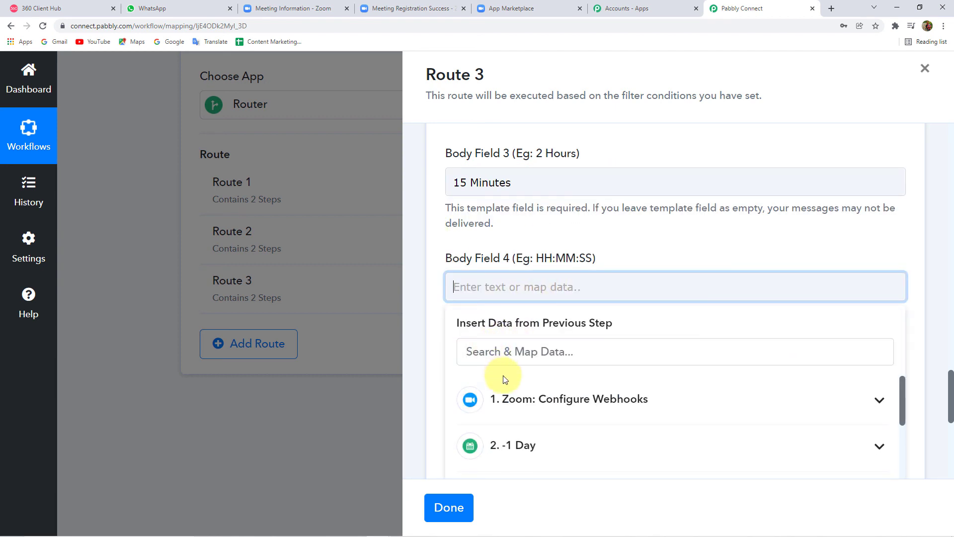
pyautogui.scroll(-4, 533, 413)
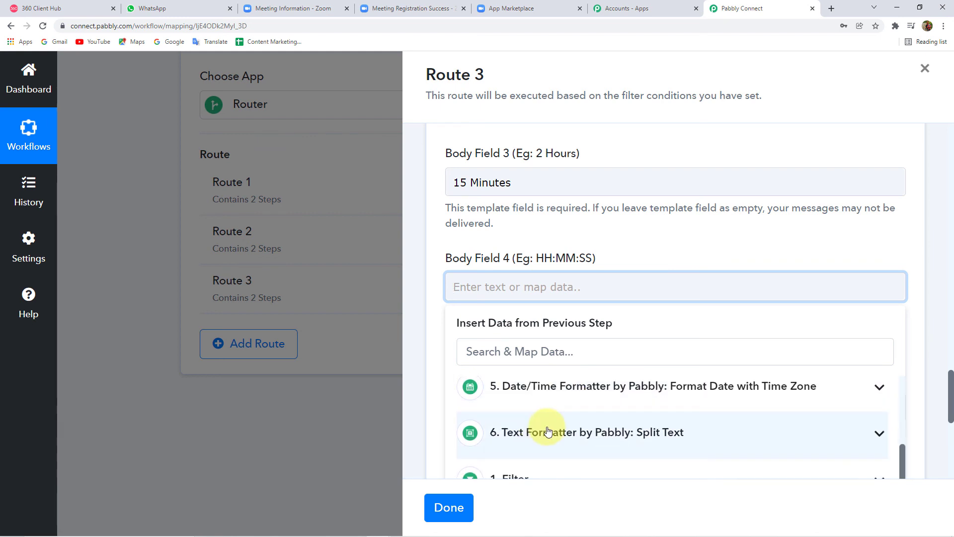
pyautogui.click(548, 431)
pyautogui.scroll(-1, 540, 448)
pyautogui.scroll(-2, 552, 457)
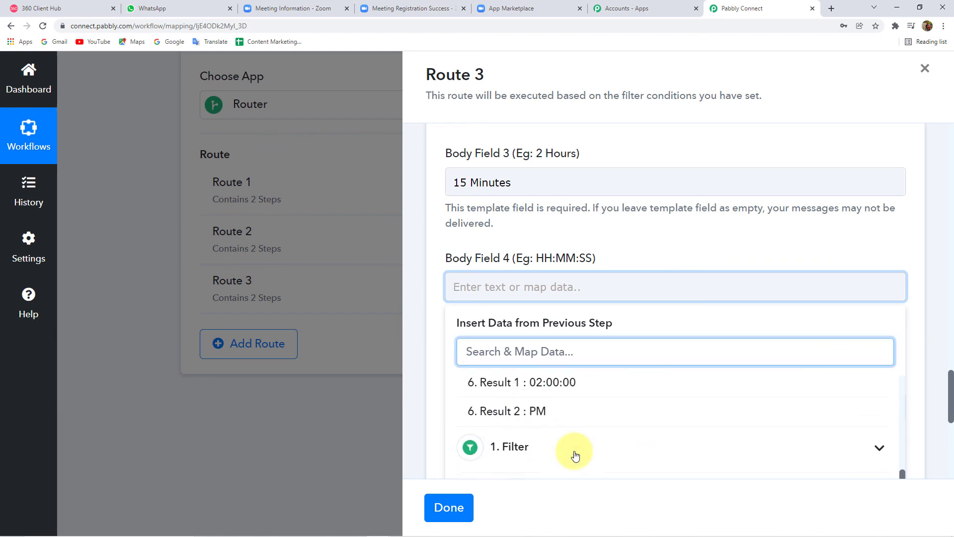
pyautogui.click(576, 390)
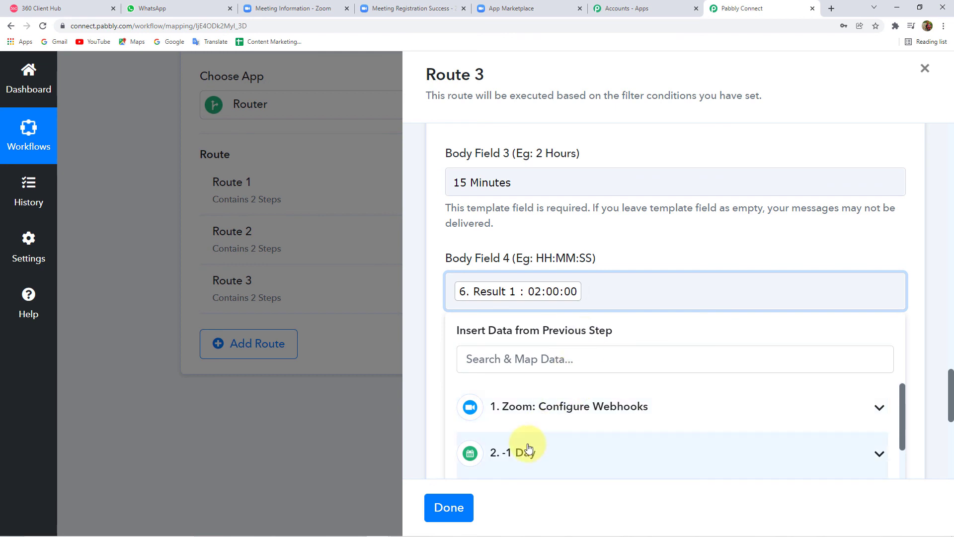
pyautogui.scroll(-3, 524, 447)
pyautogui.scroll(-2, 570, 423)
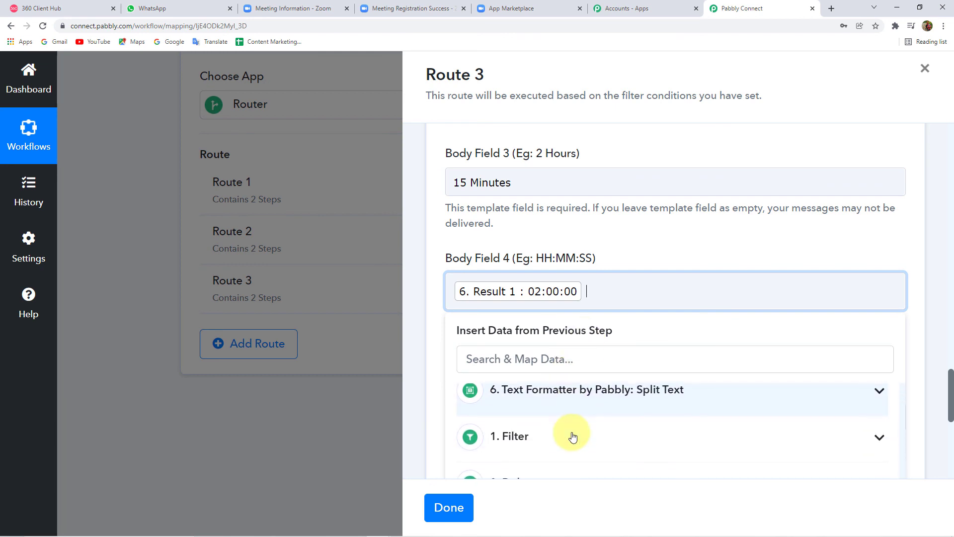
pyautogui.click(586, 390)
pyautogui.scroll(-2, 566, 428)
pyautogui.click(549, 412)
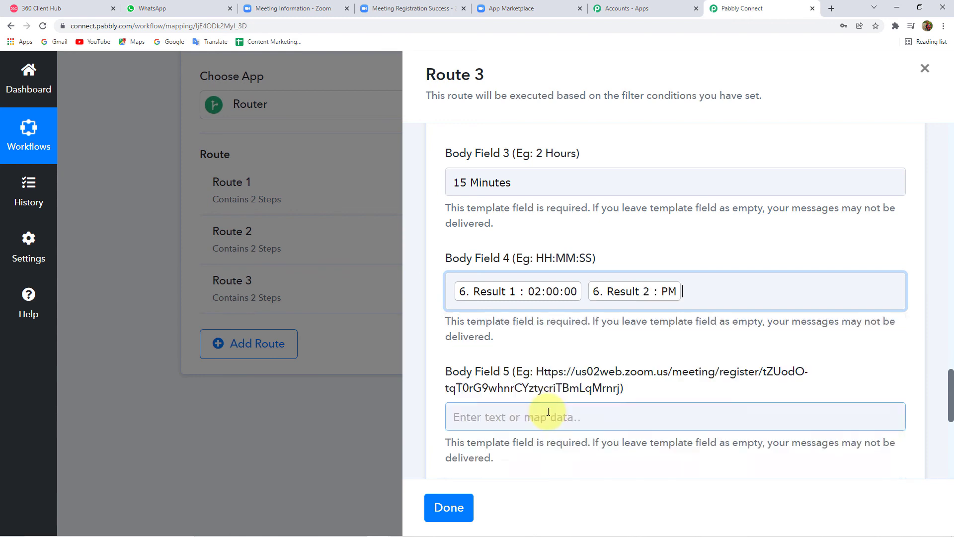
pyautogui.click(426, 326)
pyautogui.scroll(-2, 491, 320)
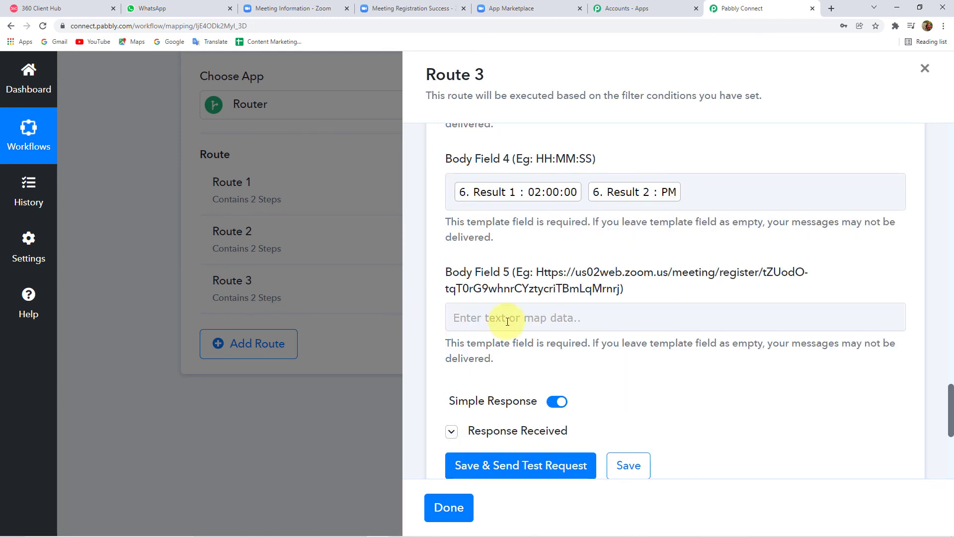
# Step: Map the registrant's Join Url into Body Field 5, then save and send a test request
pyautogui.click(572, 319)
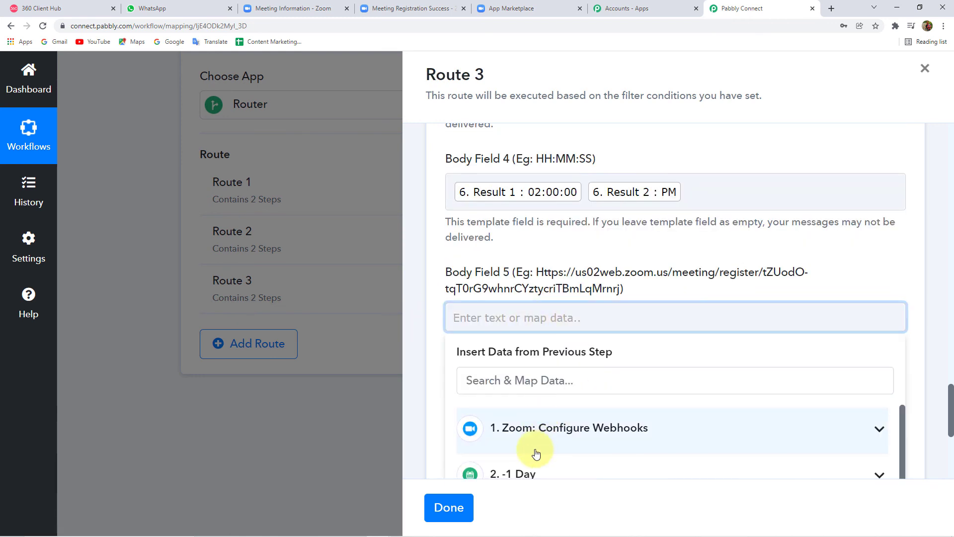
pyautogui.click(564, 426)
pyautogui.scroll(-3, 583, 438)
pyautogui.scroll(-5, 582, 438)
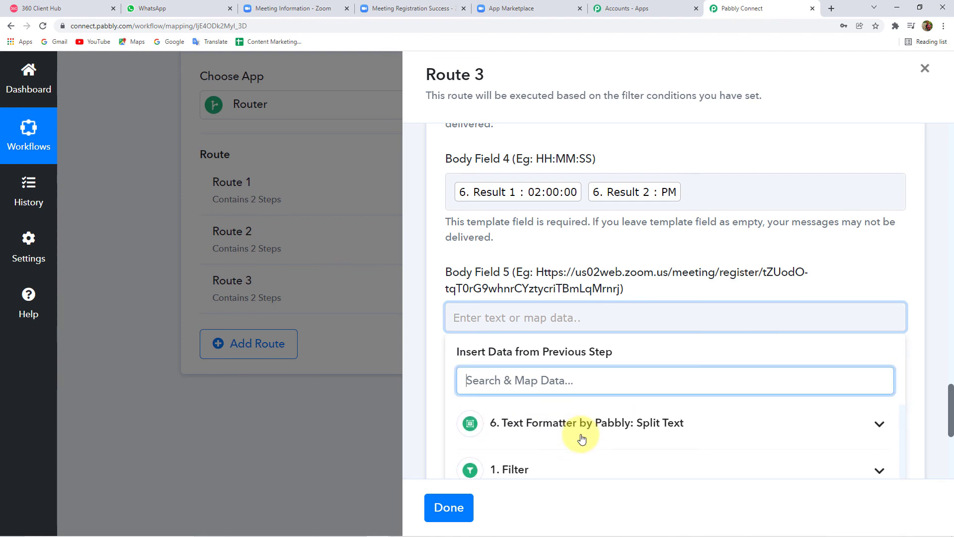
pyautogui.scroll(2, 582, 438)
pyautogui.click(765, 432)
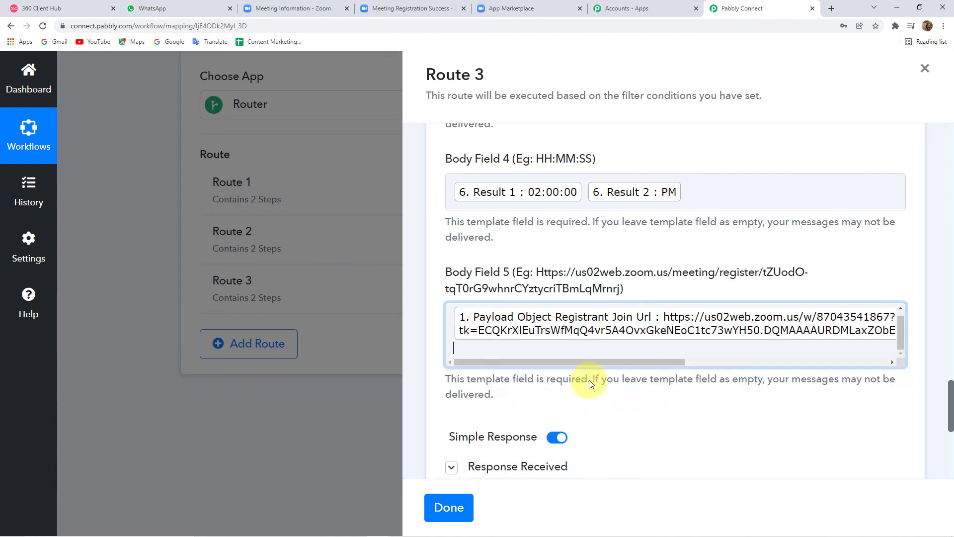
pyautogui.click(424, 348)
pyautogui.click(526, 353)
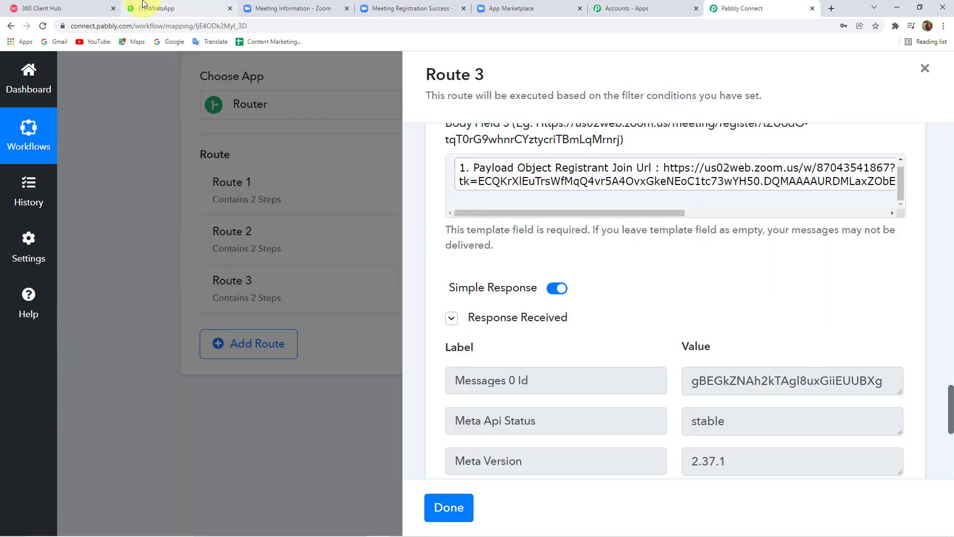
# Step: Check the WhatsApp Web chat for the 15 Minutes reminder with join link, then return to Pabbly Connect
pyautogui.click(166, 9)
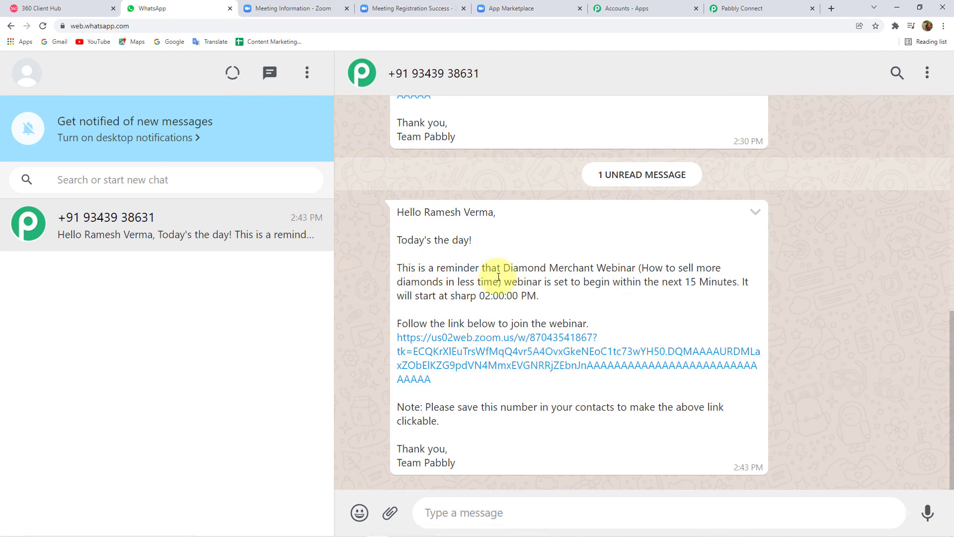
pyautogui.scroll(4, 495, 281)
pyautogui.scroll(4, 494, 278)
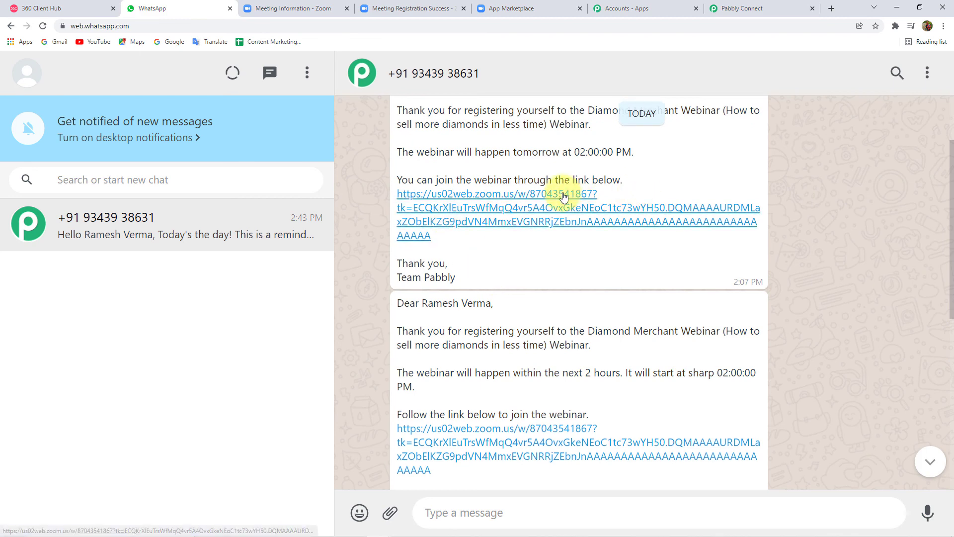
pyautogui.scroll(2, 511, 193)
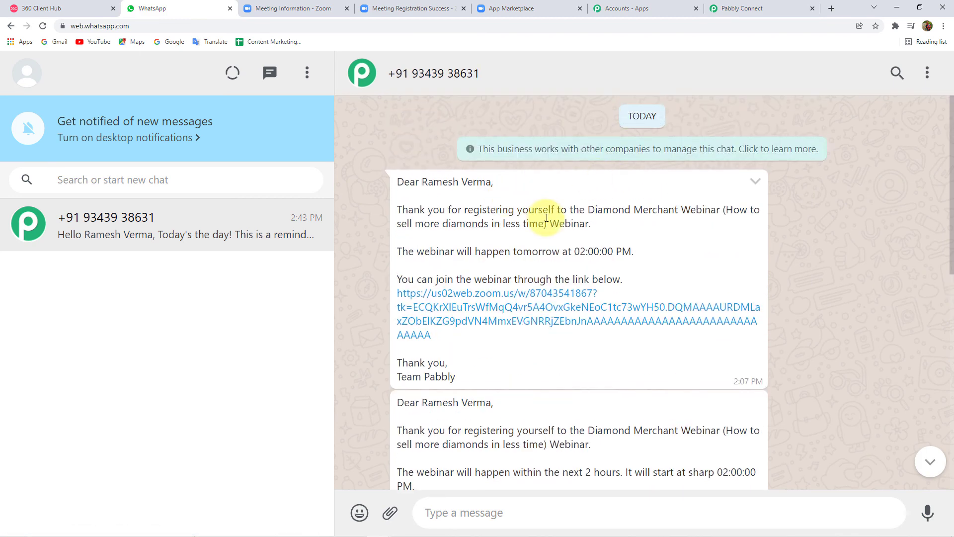
pyautogui.scroll(-3, 640, 219)
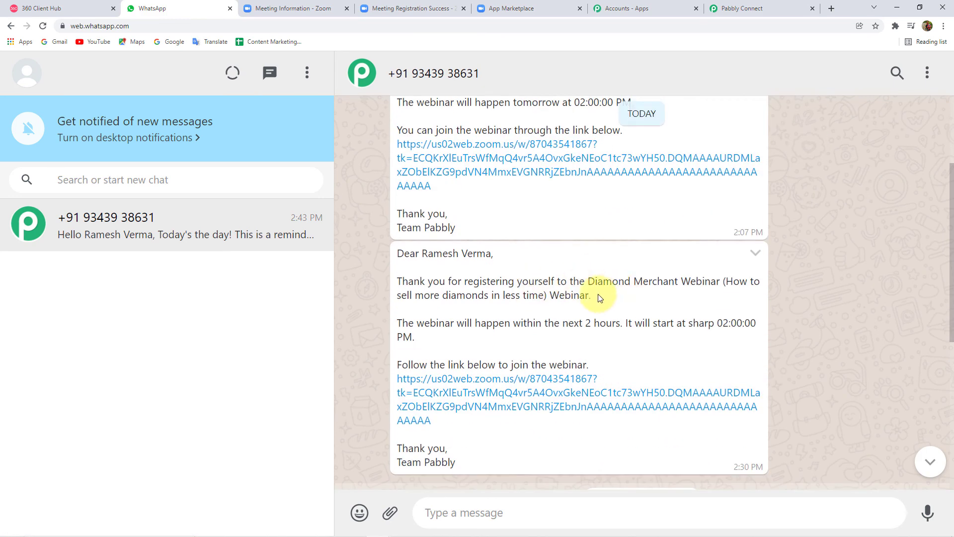
pyautogui.scroll(-6, 528, 292)
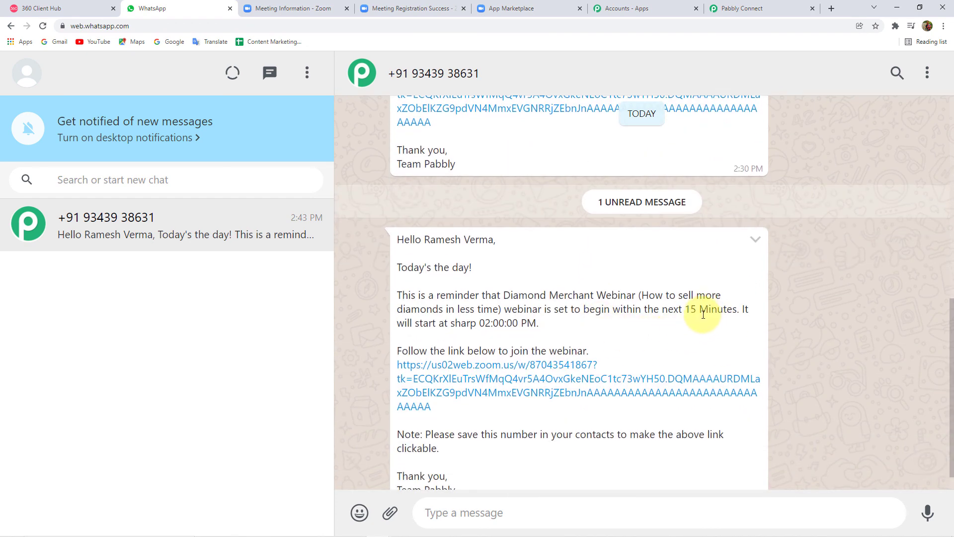
pyautogui.scroll(5, 704, 315)
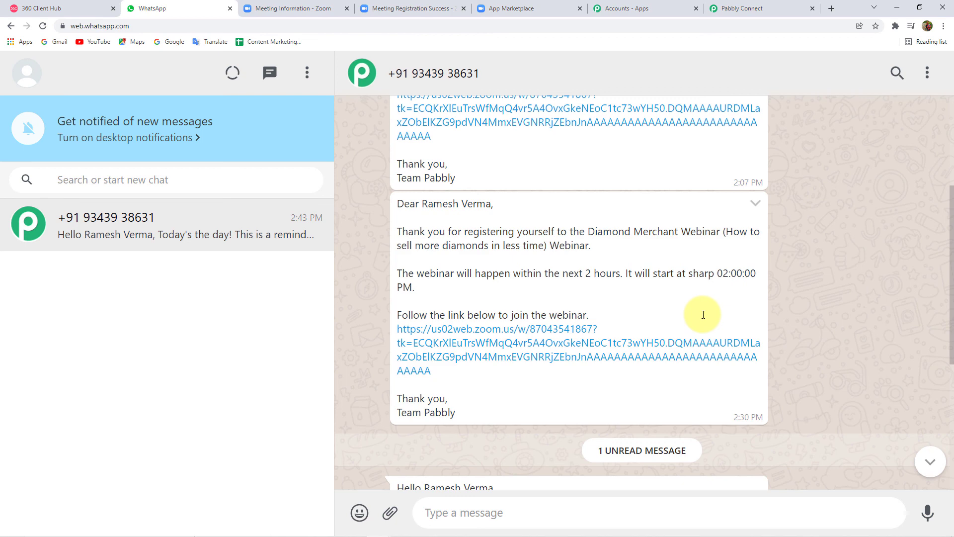
pyautogui.scroll(-5, 663, 277)
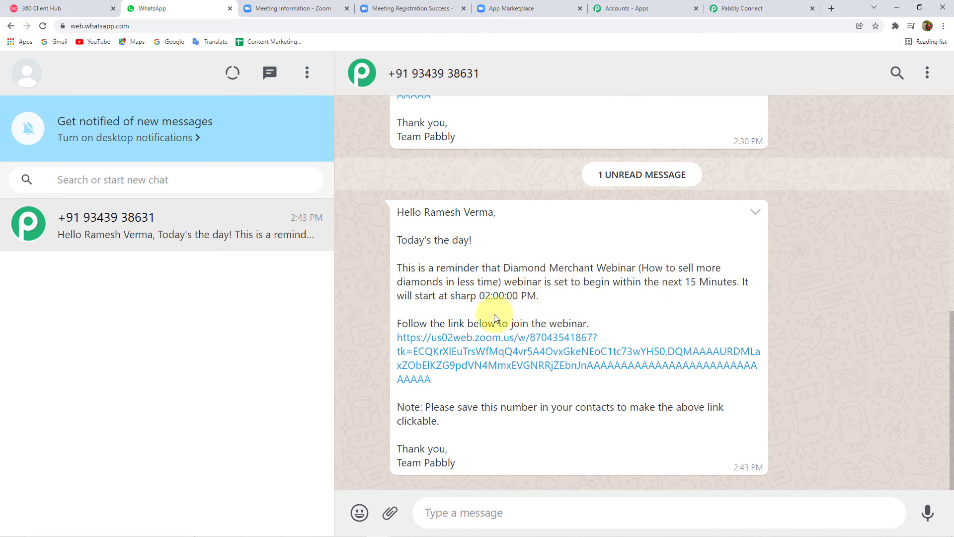
pyautogui.click(748, 8)
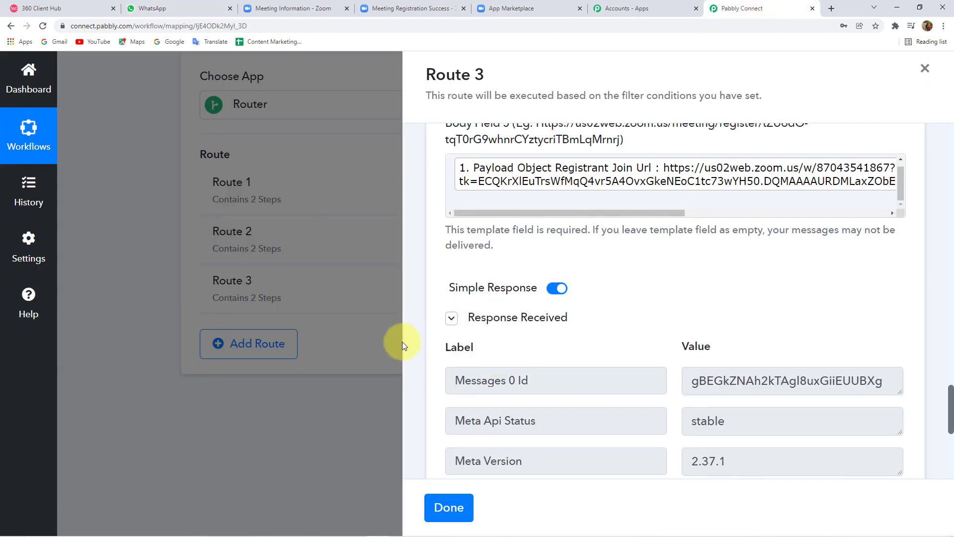
# Step: Finish Route 3 with Done, collapse the Router and Zoom trigger steps, and scroll to the top
pyautogui.scroll(-2, 490, 392)
pyautogui.click(448, 507)
pyautogui.scroll(5, 373, 428)
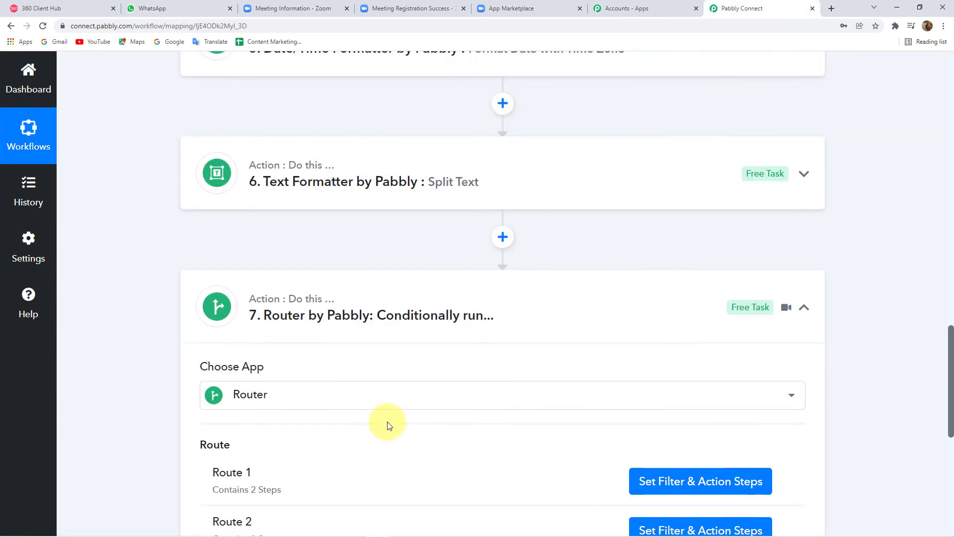
pyautogui.scroll(4, 373, 432)
pyautogui.scroll(-3, 358, 443)
pyautogui.click(404, 379)
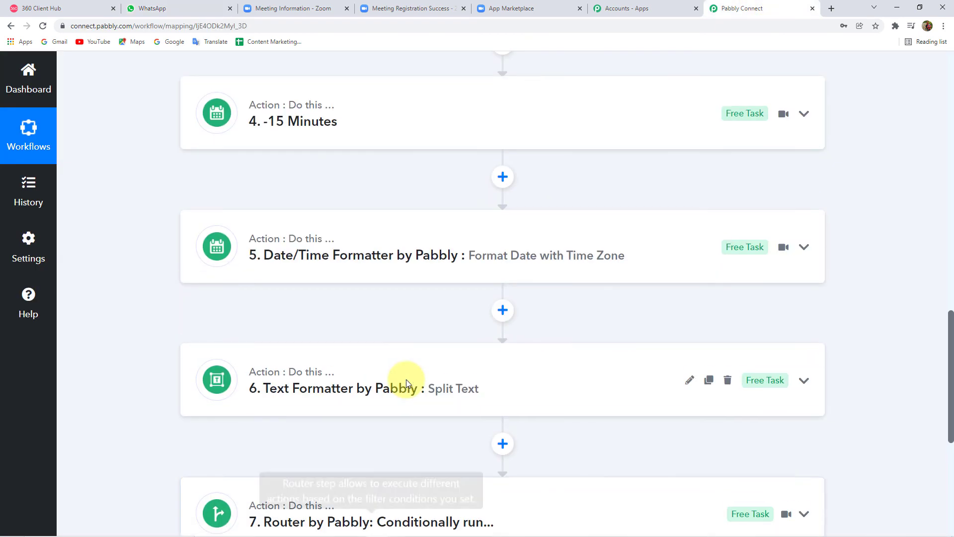
pyautogui.scroll(15, 407, 380)
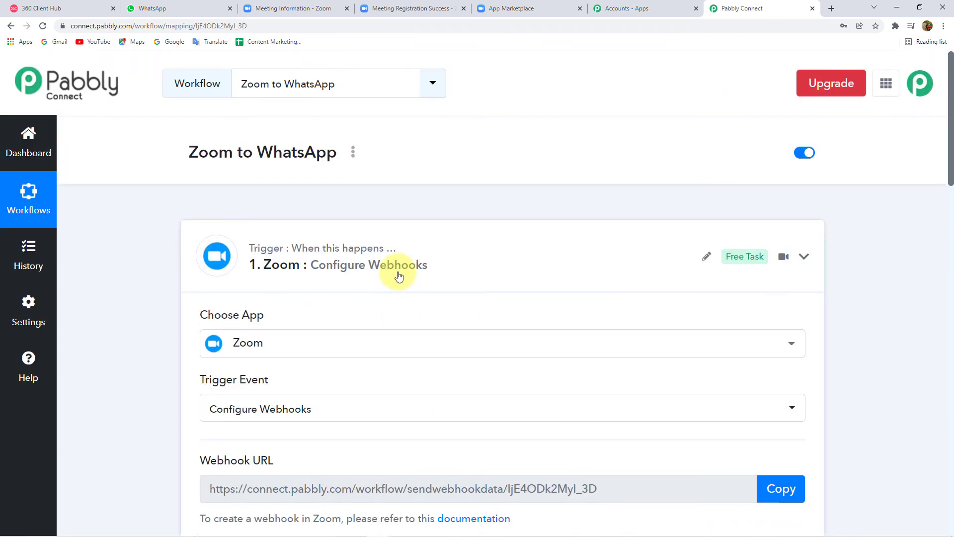
pyautogui.click(399, 276)
pyautogui.scroll(-9, 203, 276)
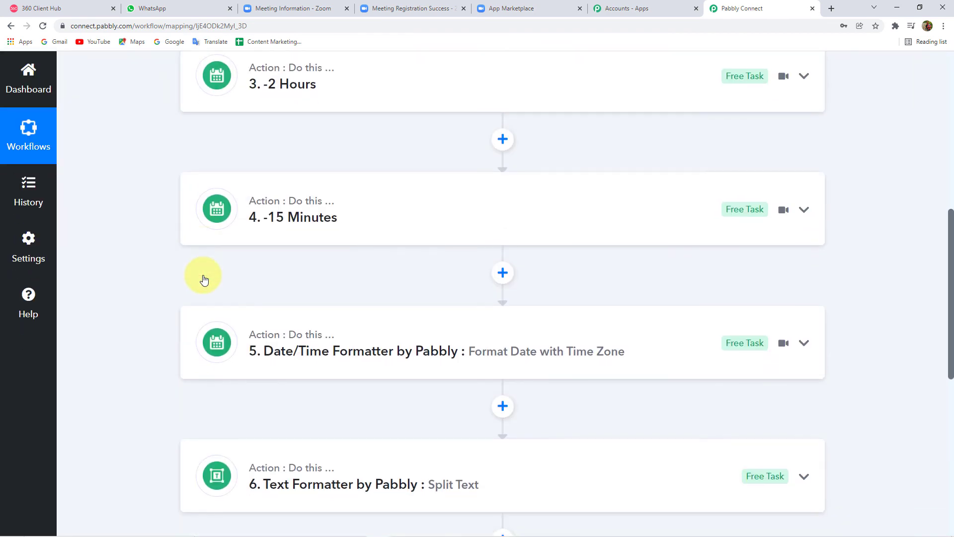
pyautogui.scroll(7, 204, 280)
pyautogui.scroll(-12, 204, 279)
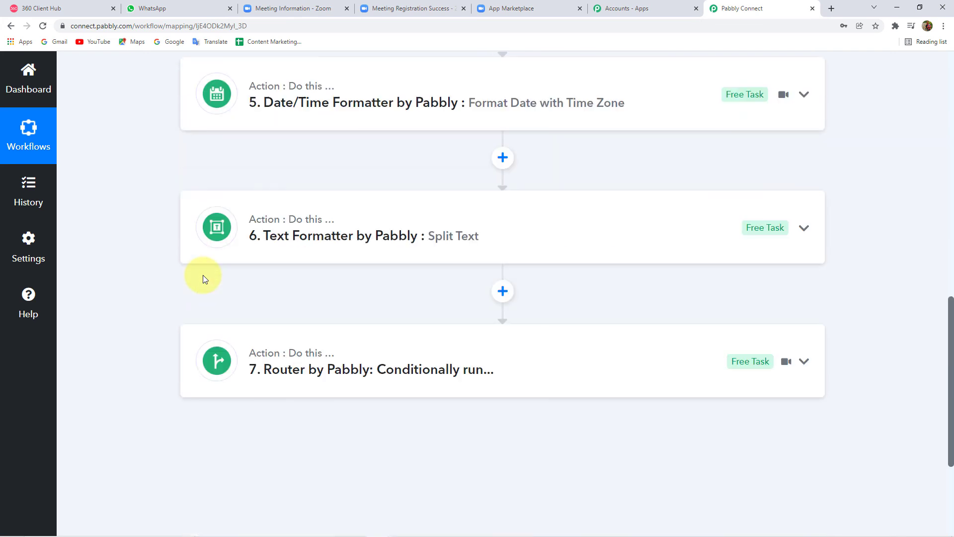
pyautogui.scroll(8, 203, 276)
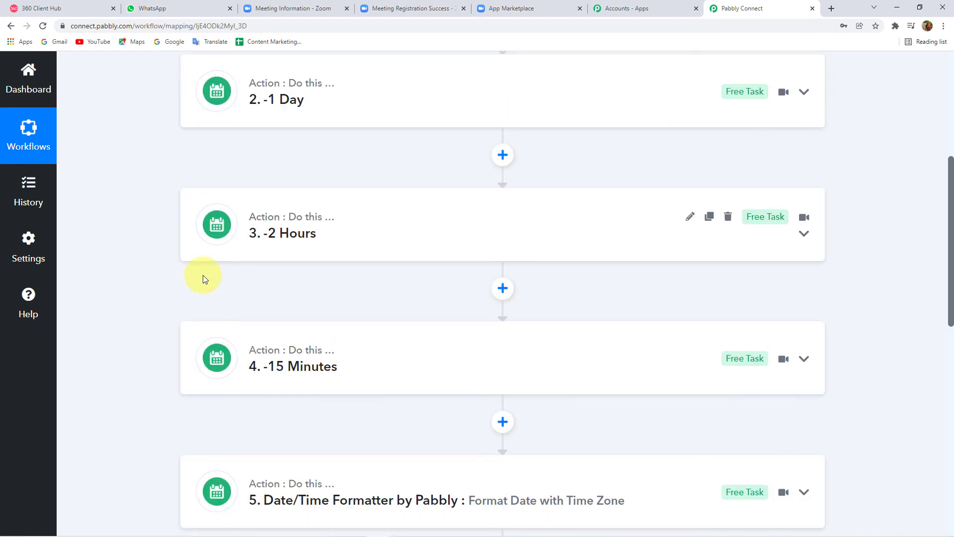
pyautogui.scroll(4, 203, 275)
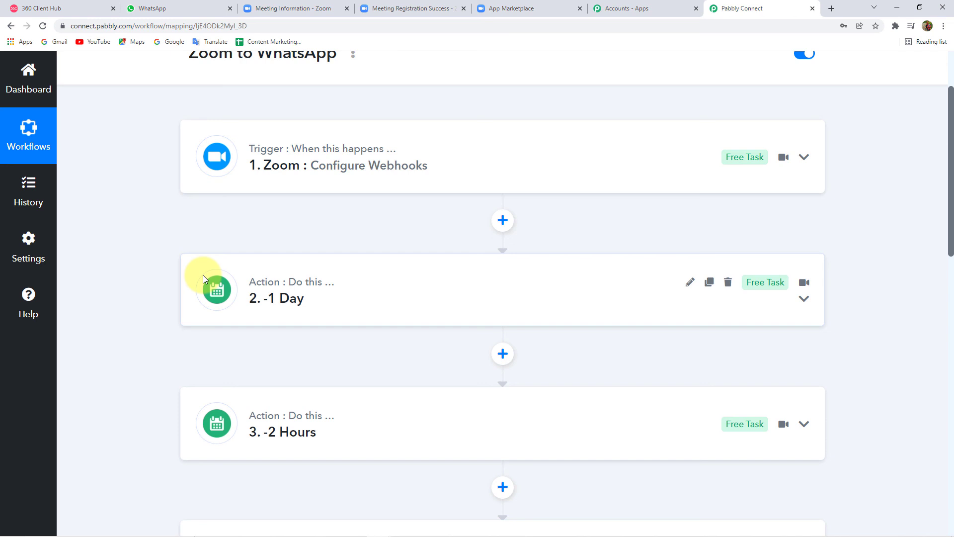
pyautogui.scroll(2, 203, 276)
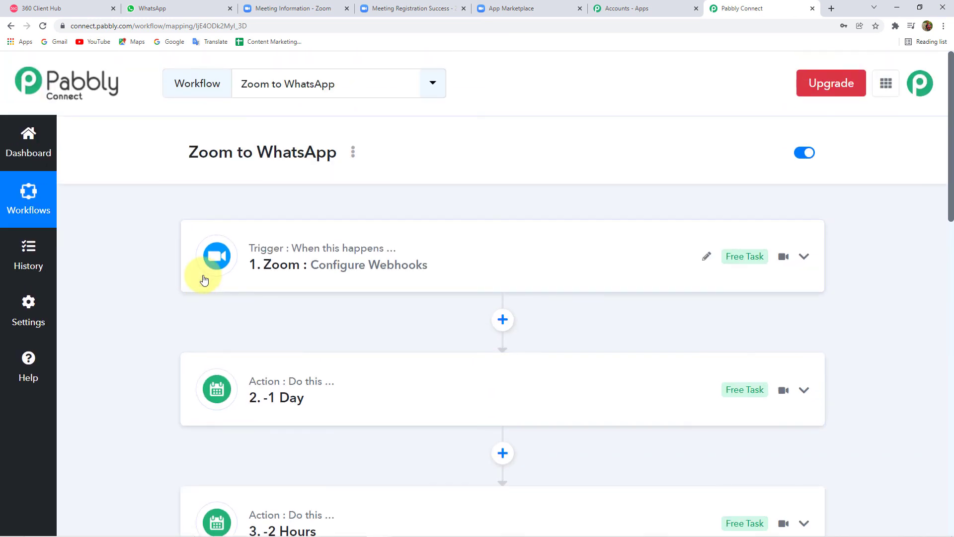